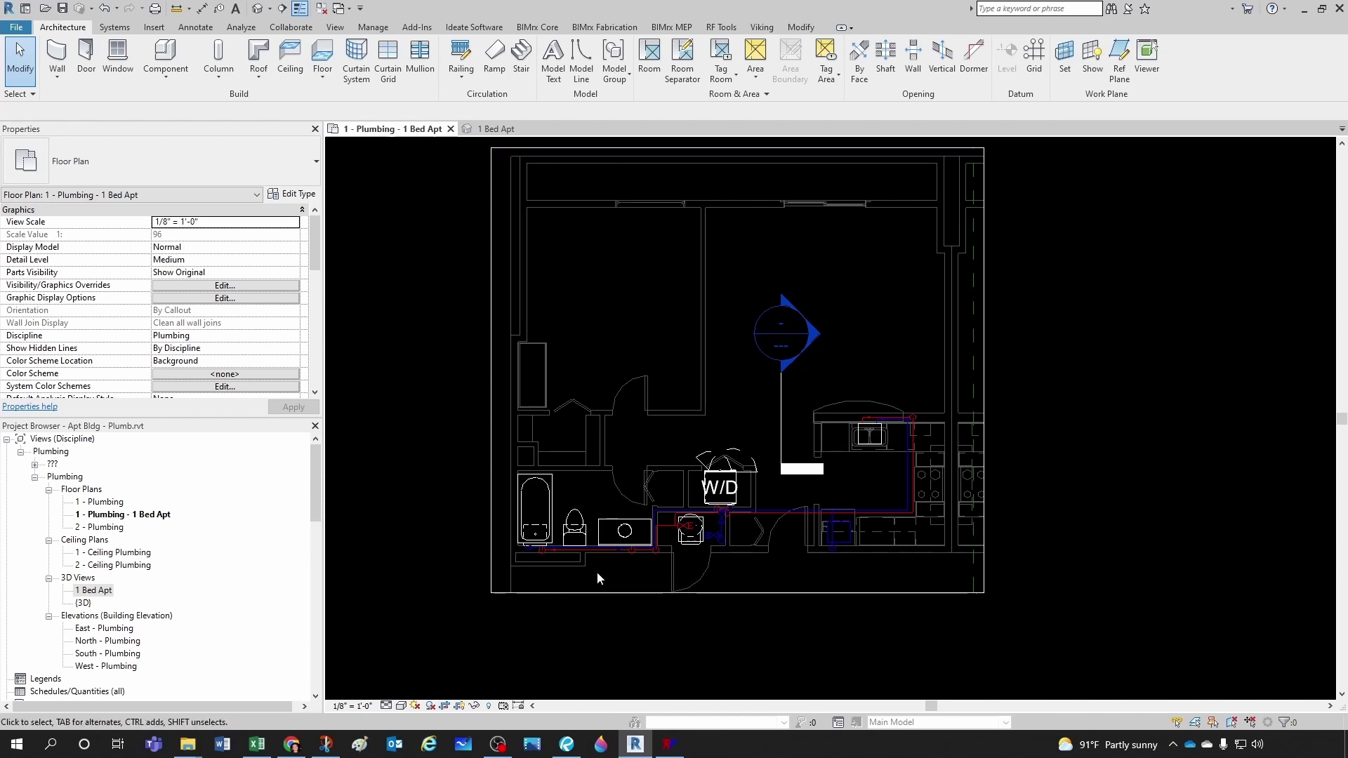
- Set the plumbing floor plan's detail level to Fine
scroll(596, 572, "up", 3)
scroll(604, 575, "down", 1)
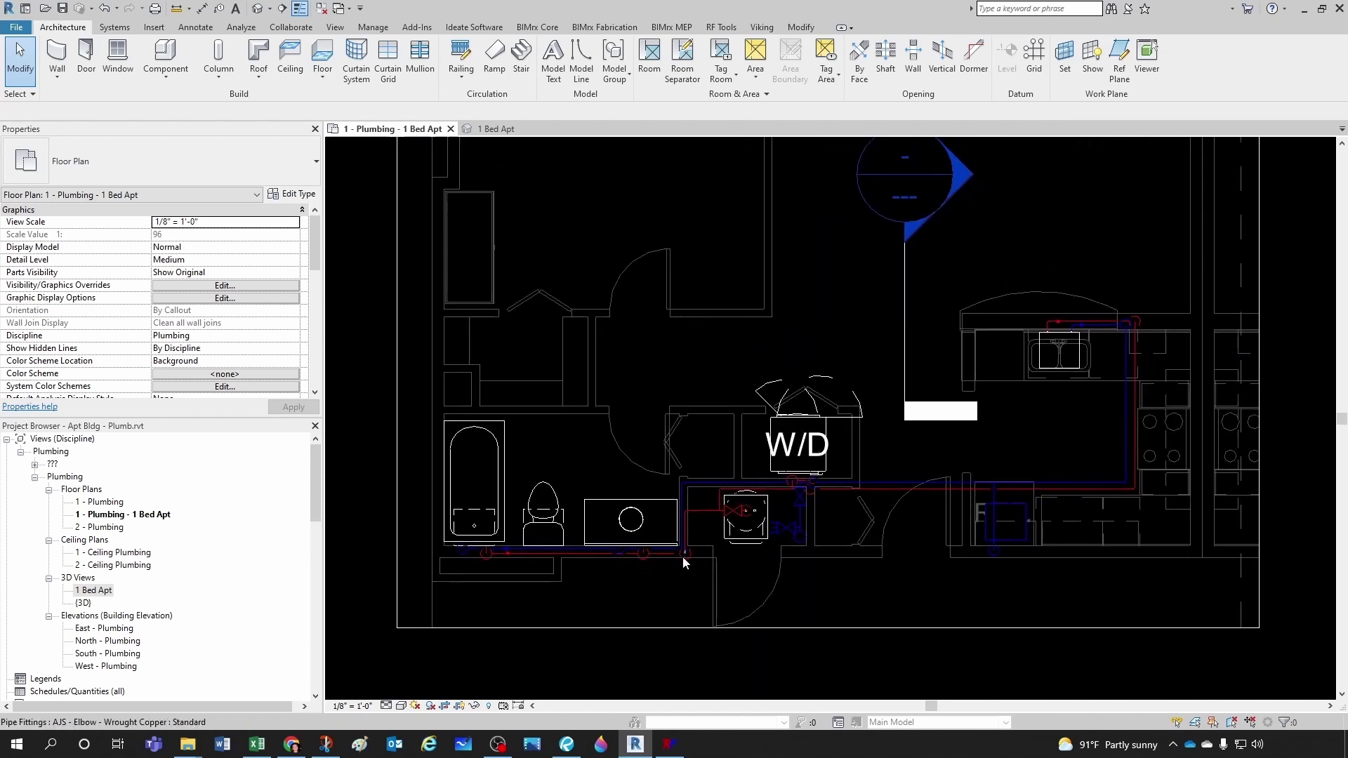
scroll(713, 509, "up", 2)
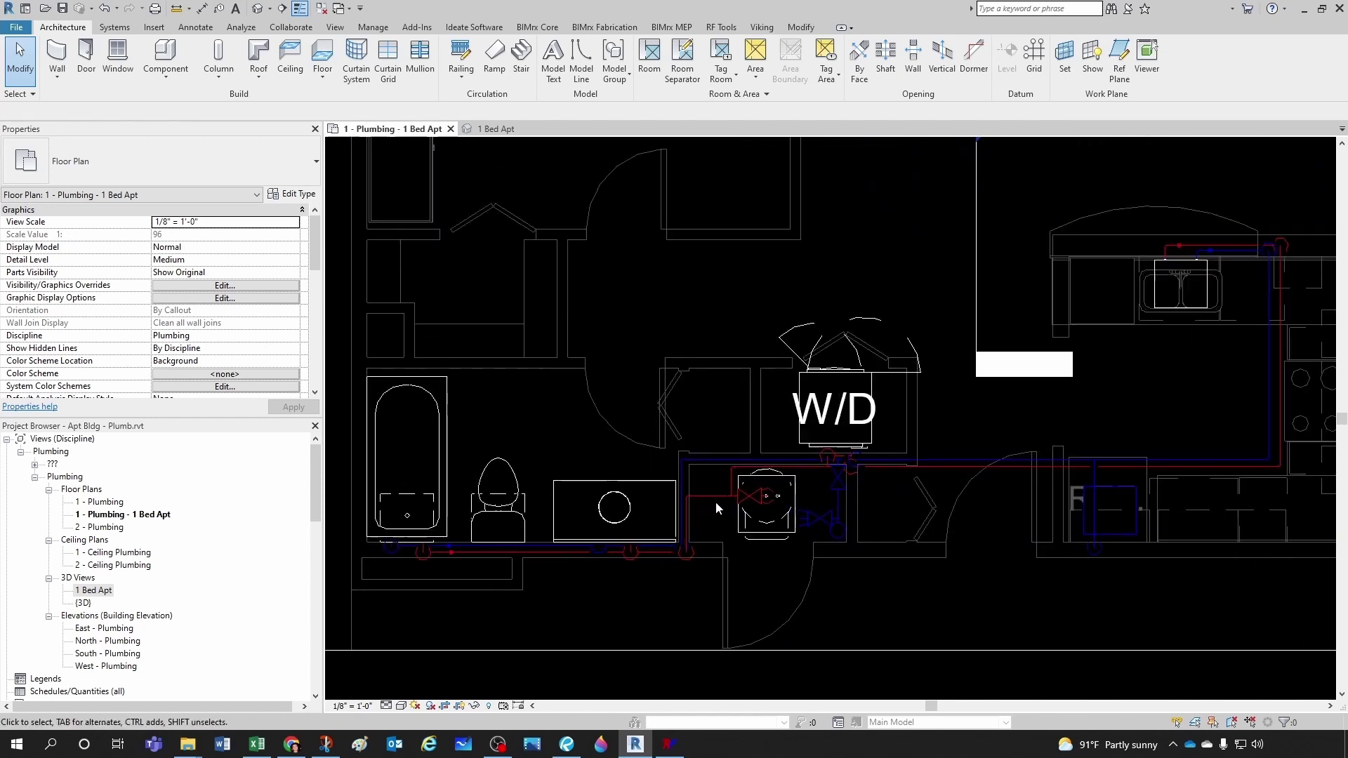
left_click(387, 705)
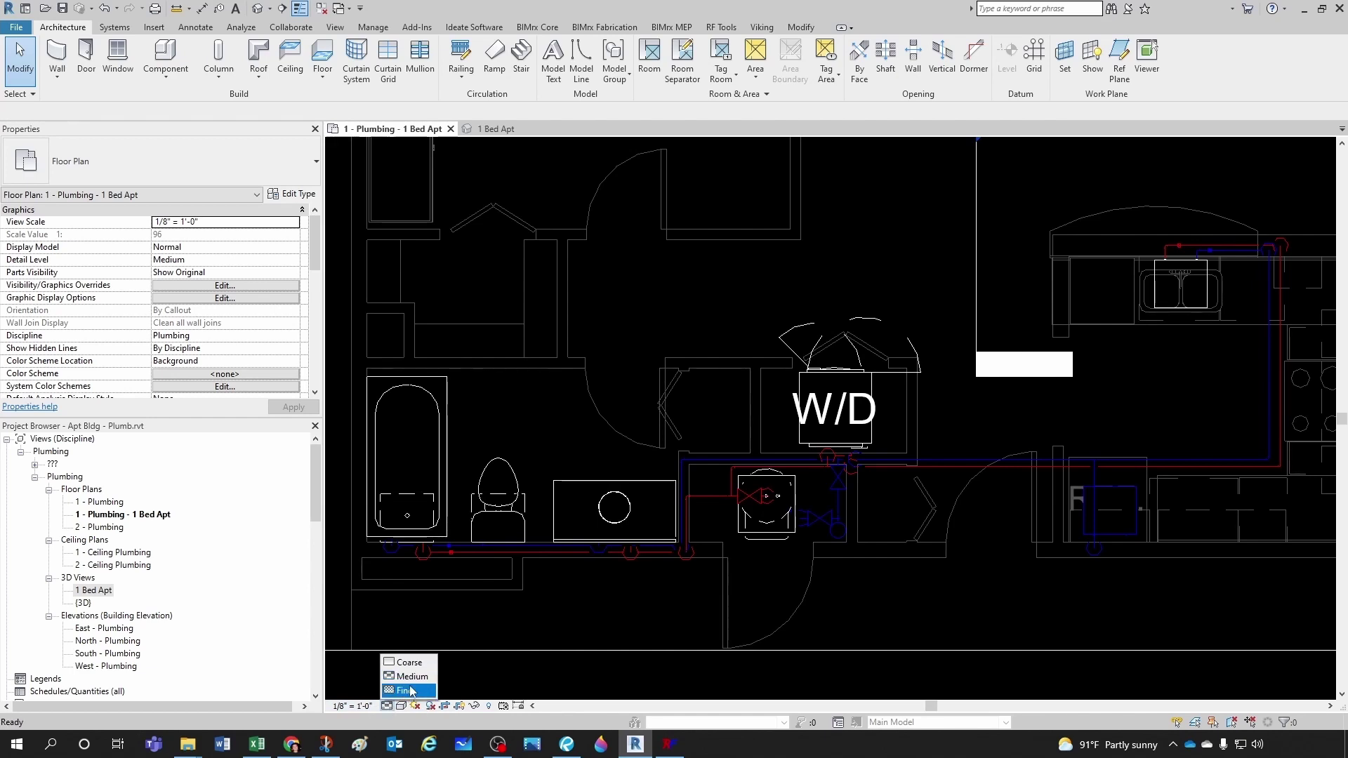
left_click(407, 691)
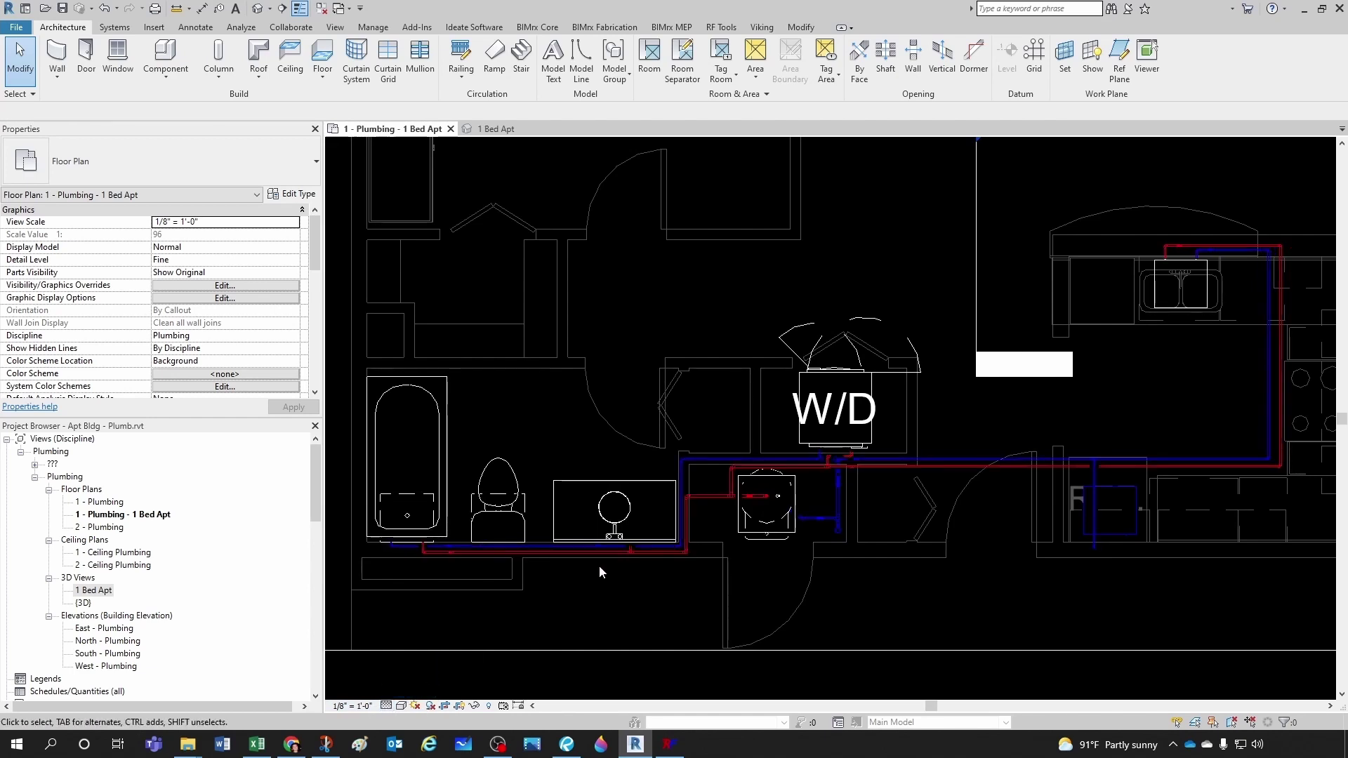
- Reframe the whole apartment plan and open its Visibility/Graphic Overrides
scroll(598, 567, "down", 3)
middle_click_drag(869, 572, 838, 605)
key("v")
key("v")
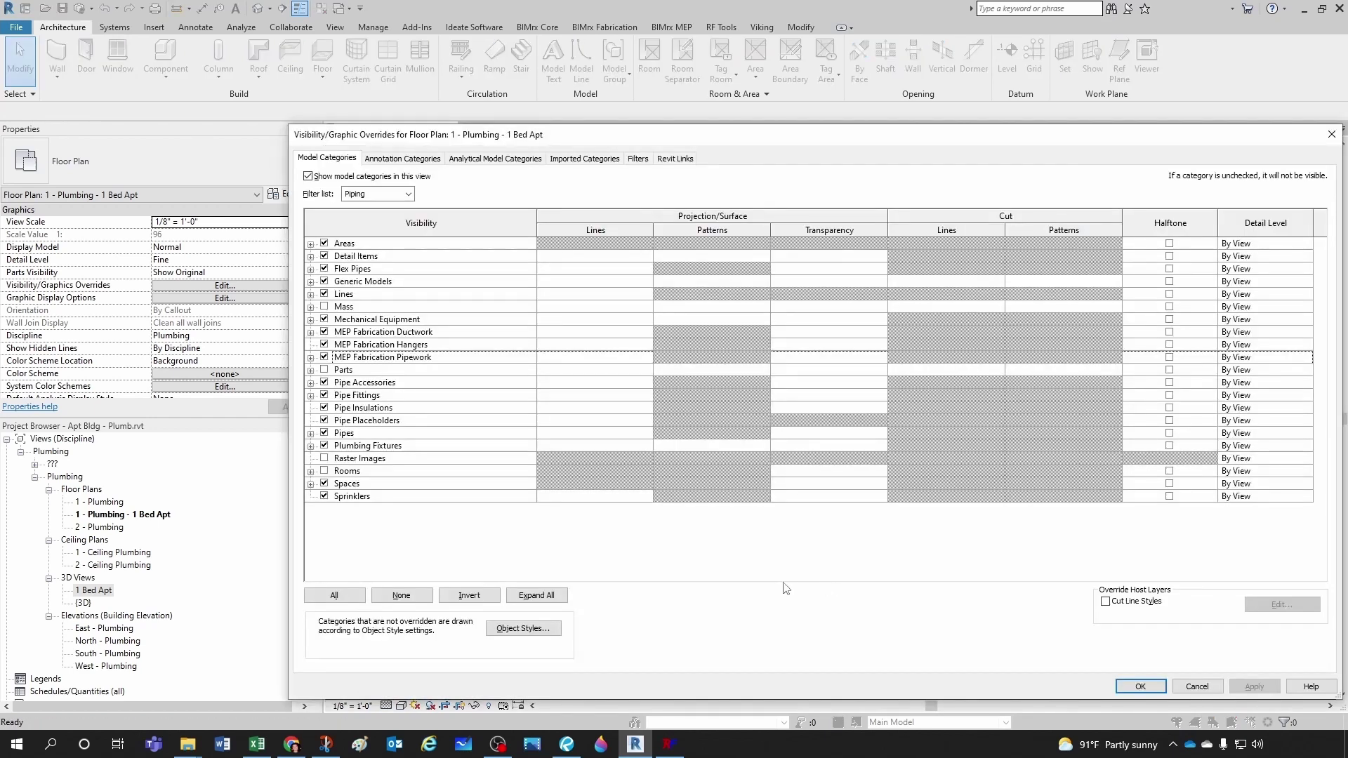
- Show the linked Apt Bldg - Arch.rvt model as halftone underlay and apply the overrides
left_click(675, 159)
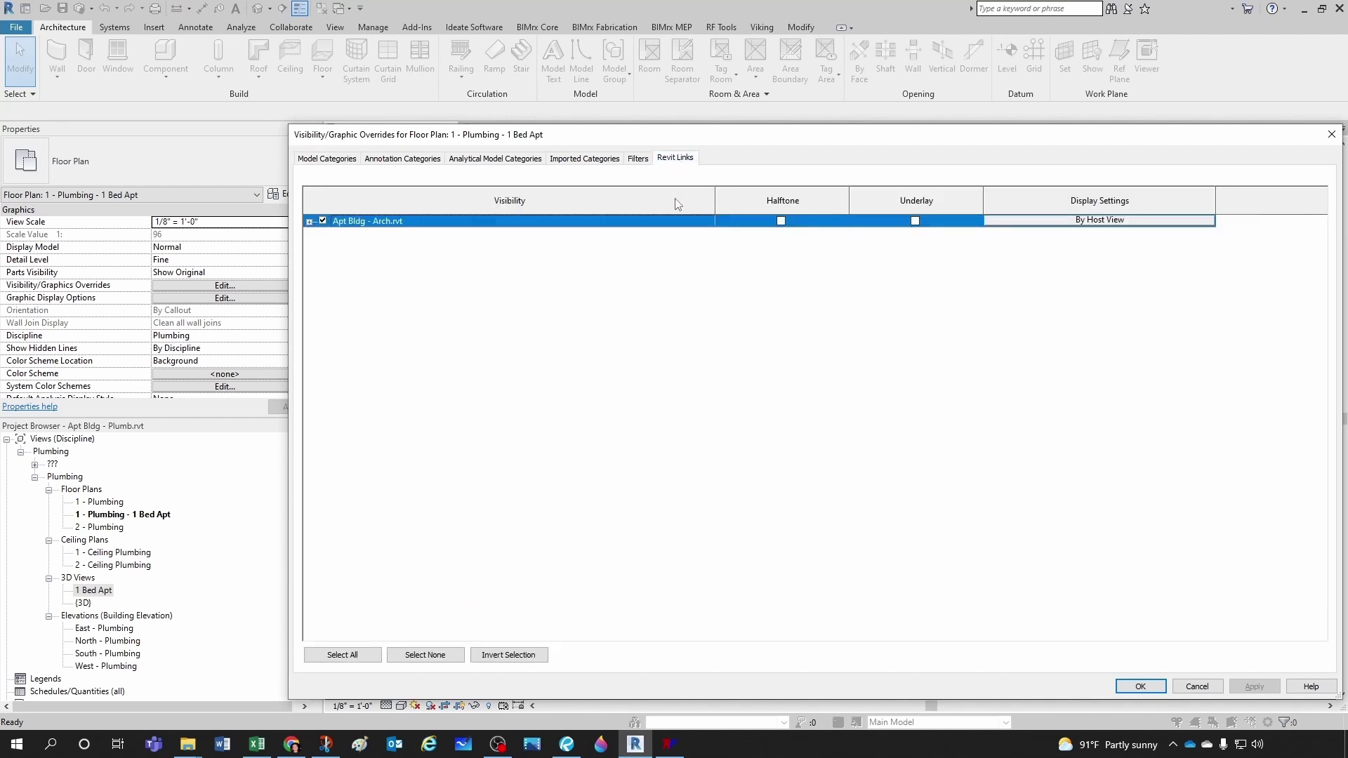
left_click(781, 221)
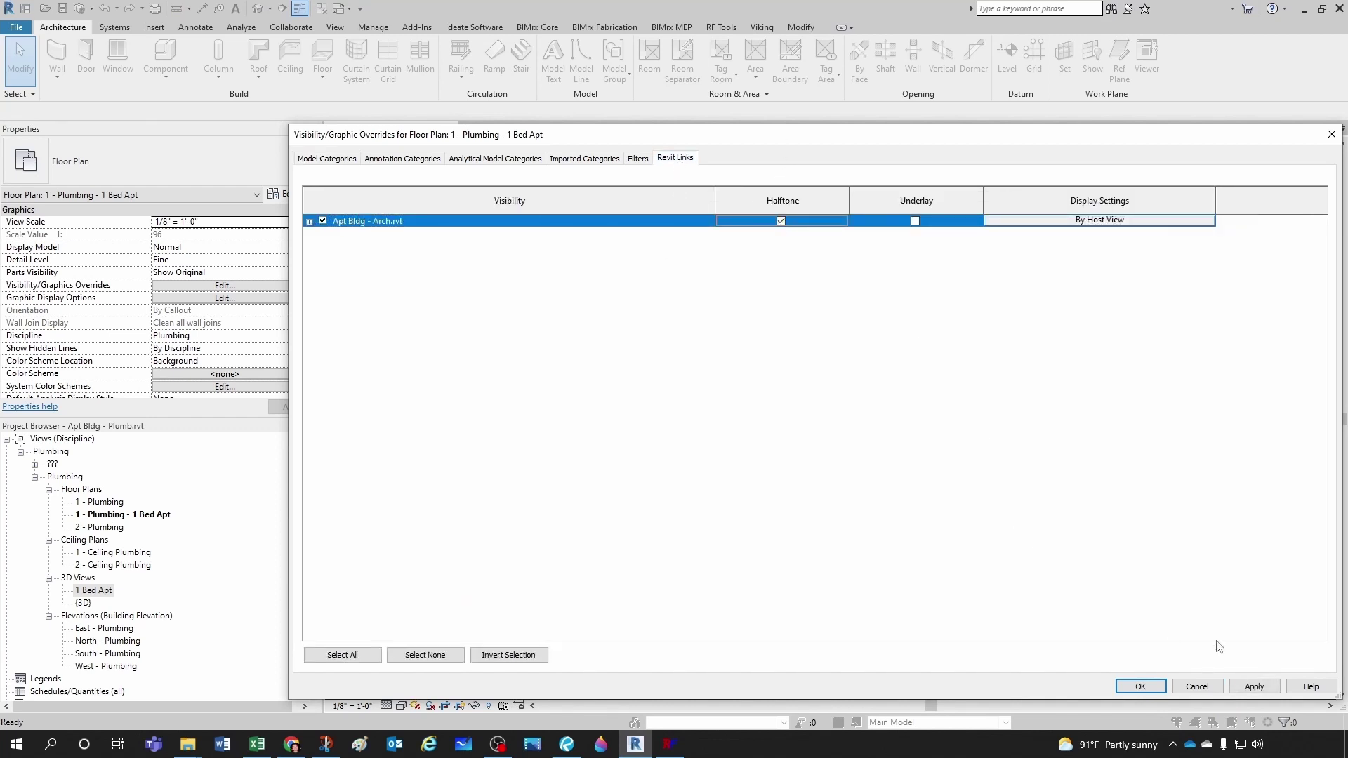
left_click_drag(945, 144, 1347, 76)
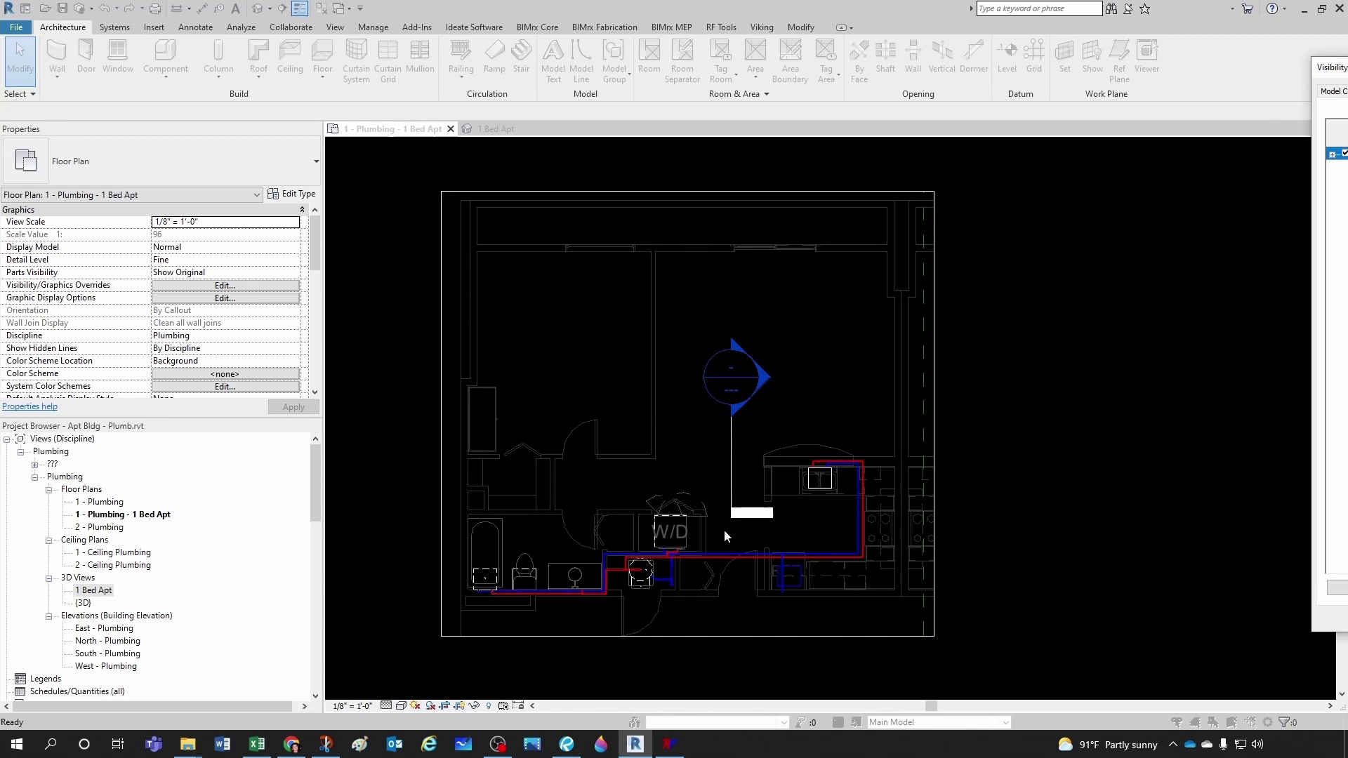
left_click_drag(1347, 67, 923, 171)
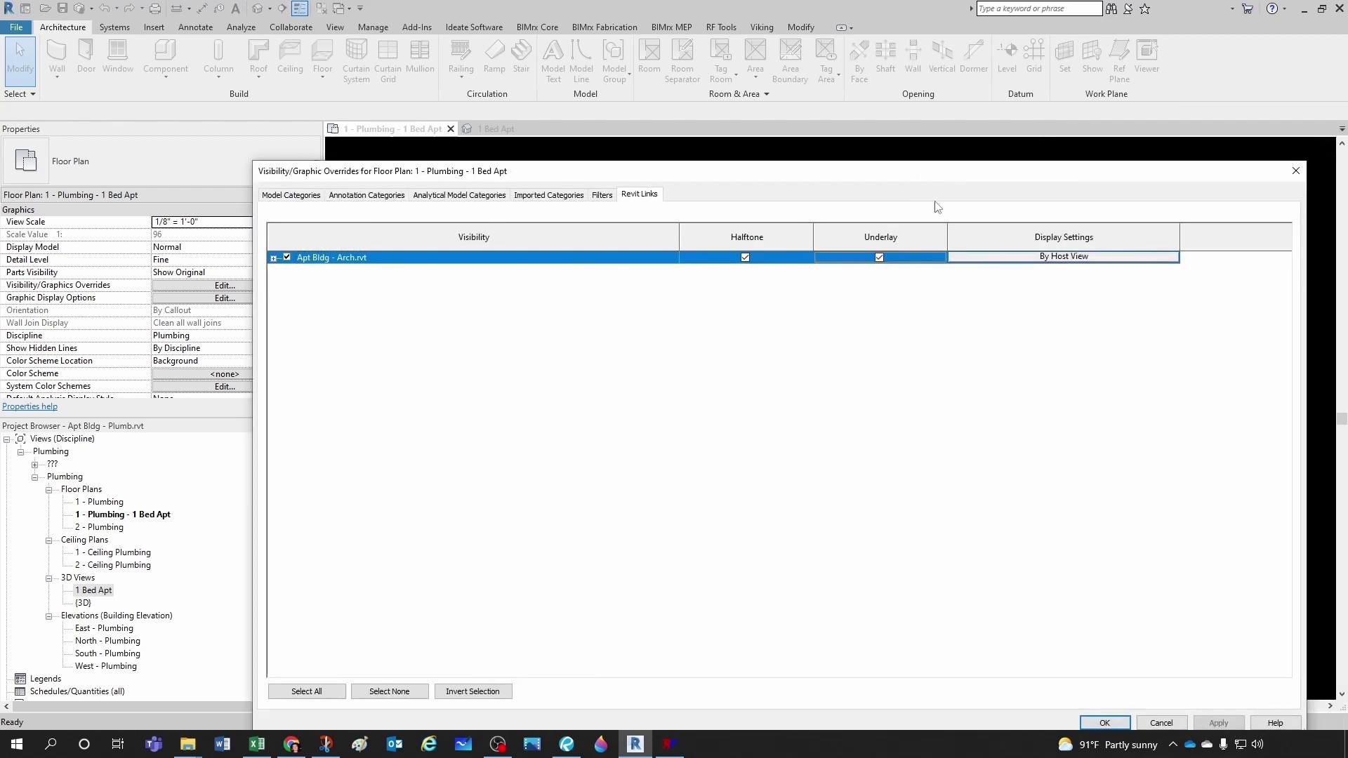
left_click_drag(937, 171, 907, 82)
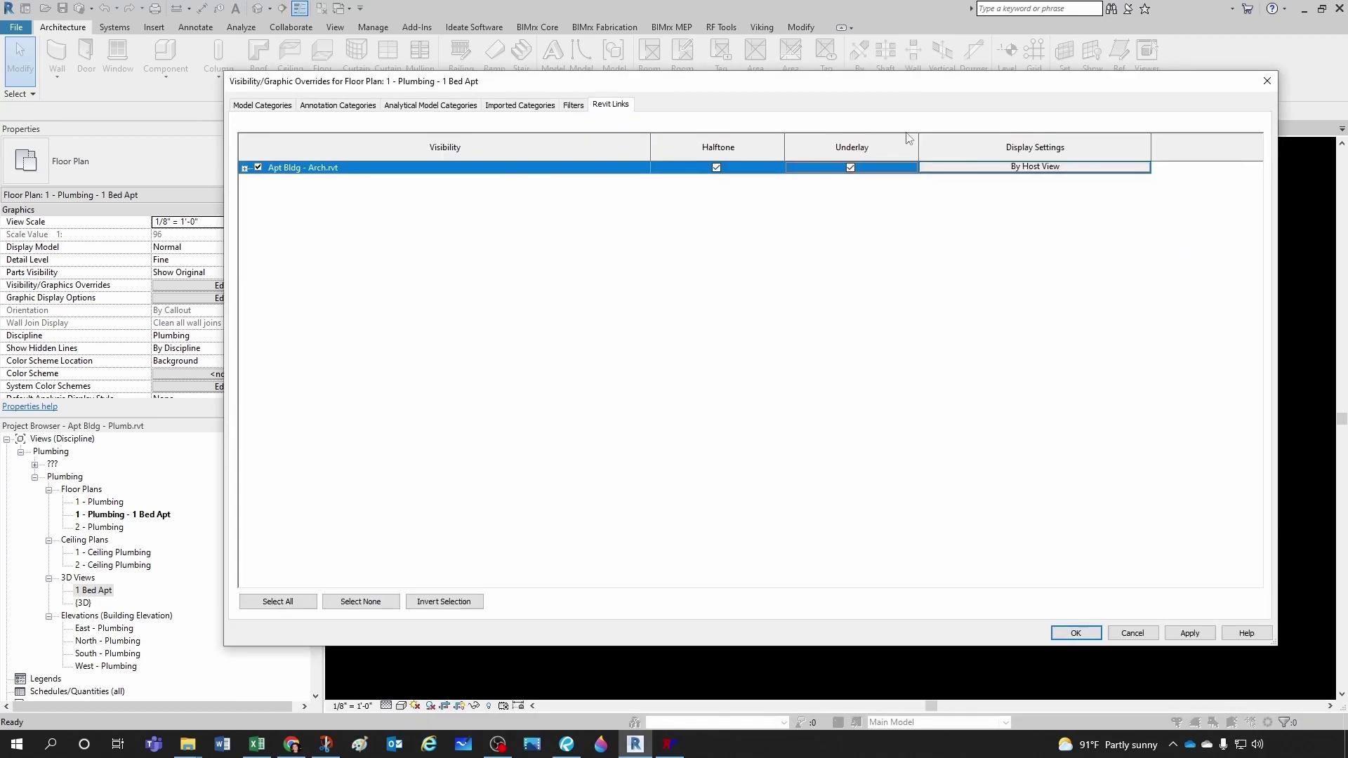
left_click(1091, 633)
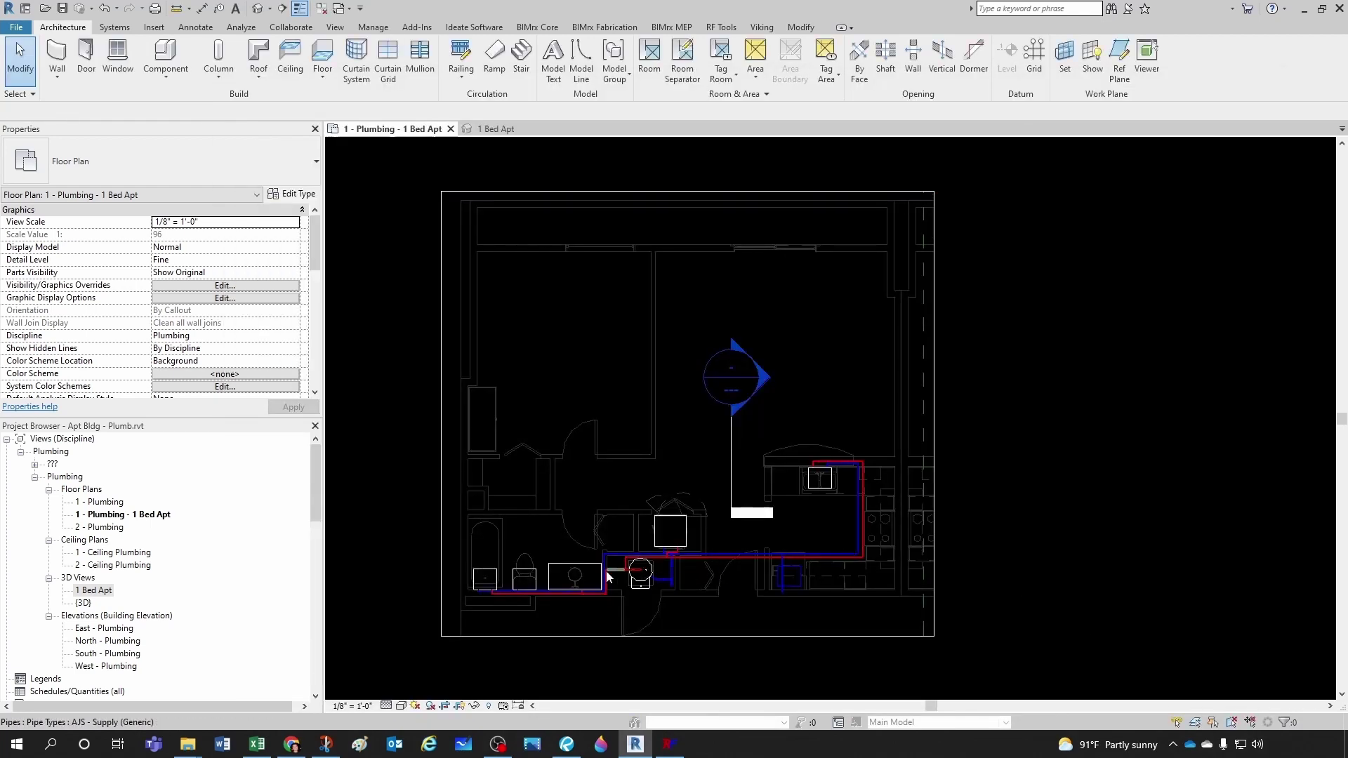
middle_click_drag(637, 618, 760, 587)
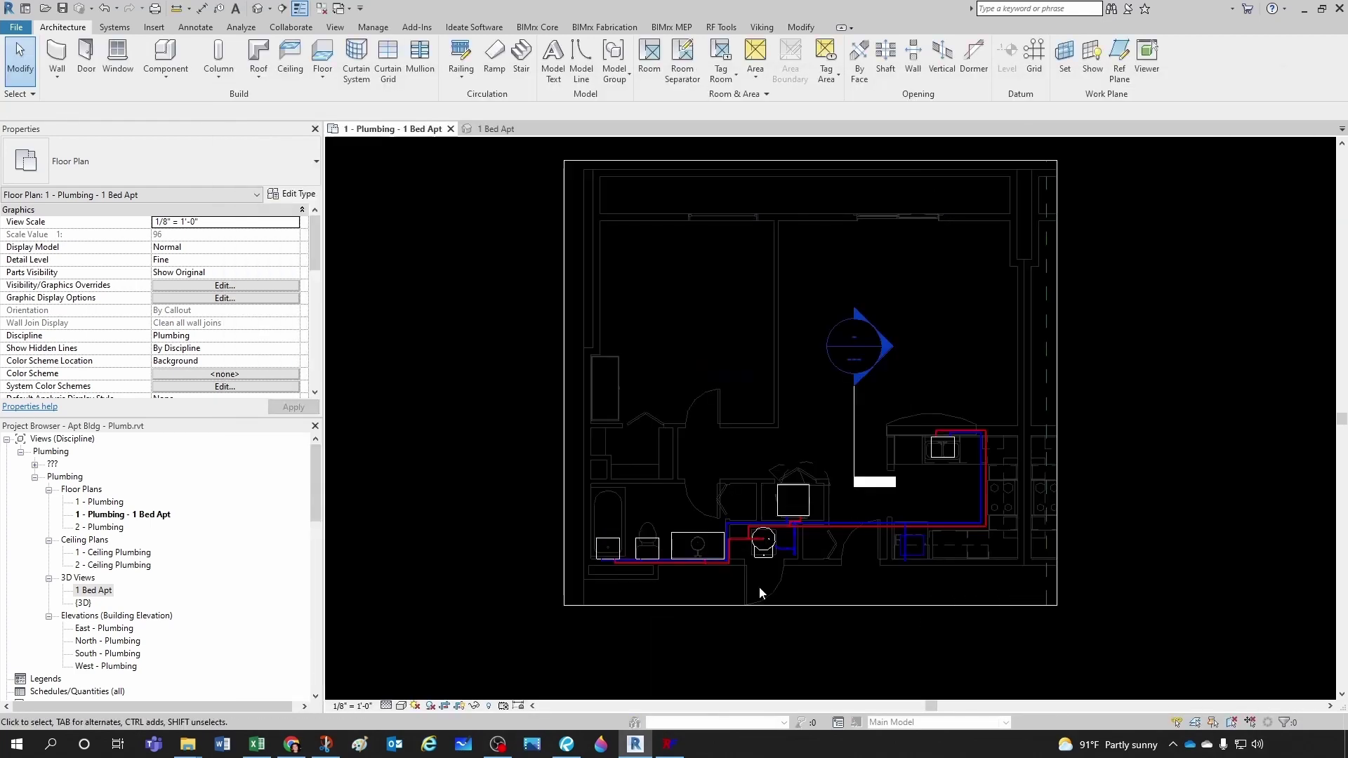
- Switch the plumbing plan's visual style to Wireframe
left_click(385, 706)
left_click(401, 706)
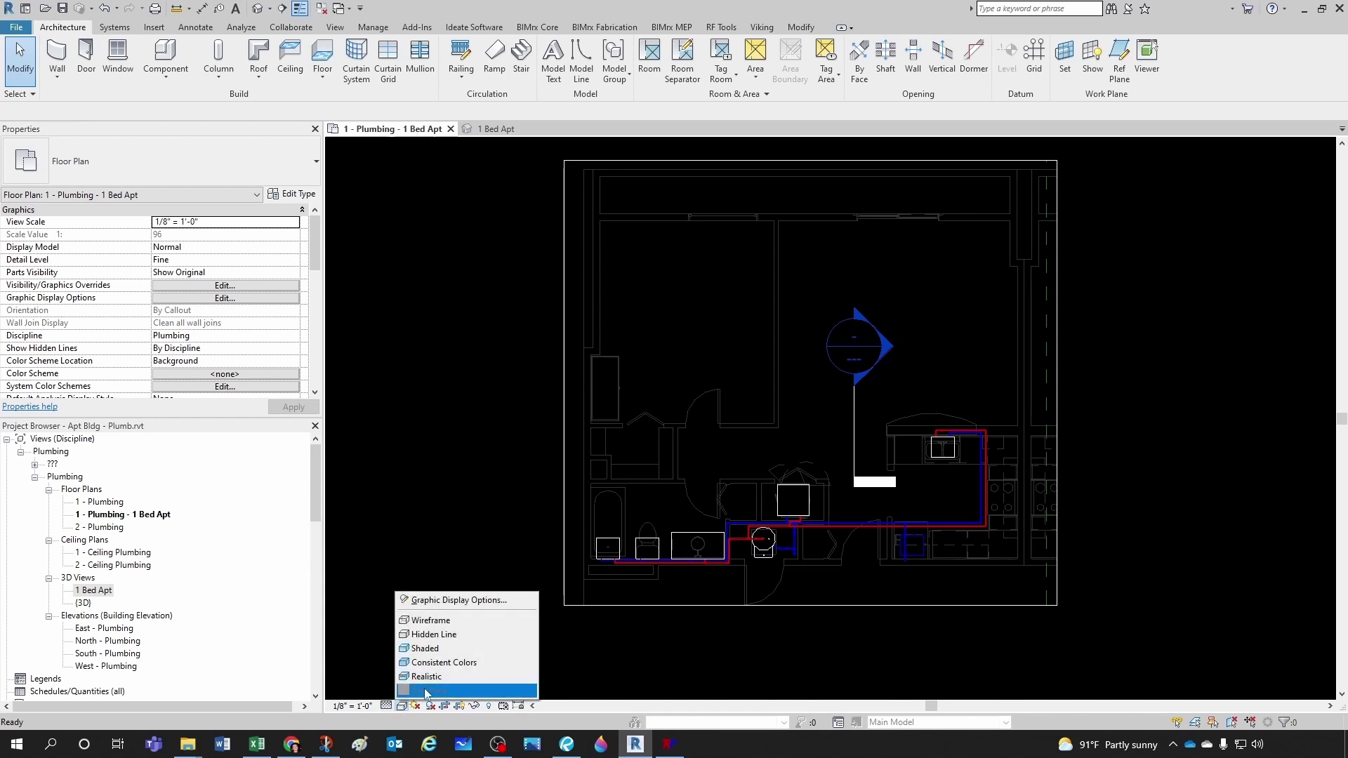
left_click(438, 621)
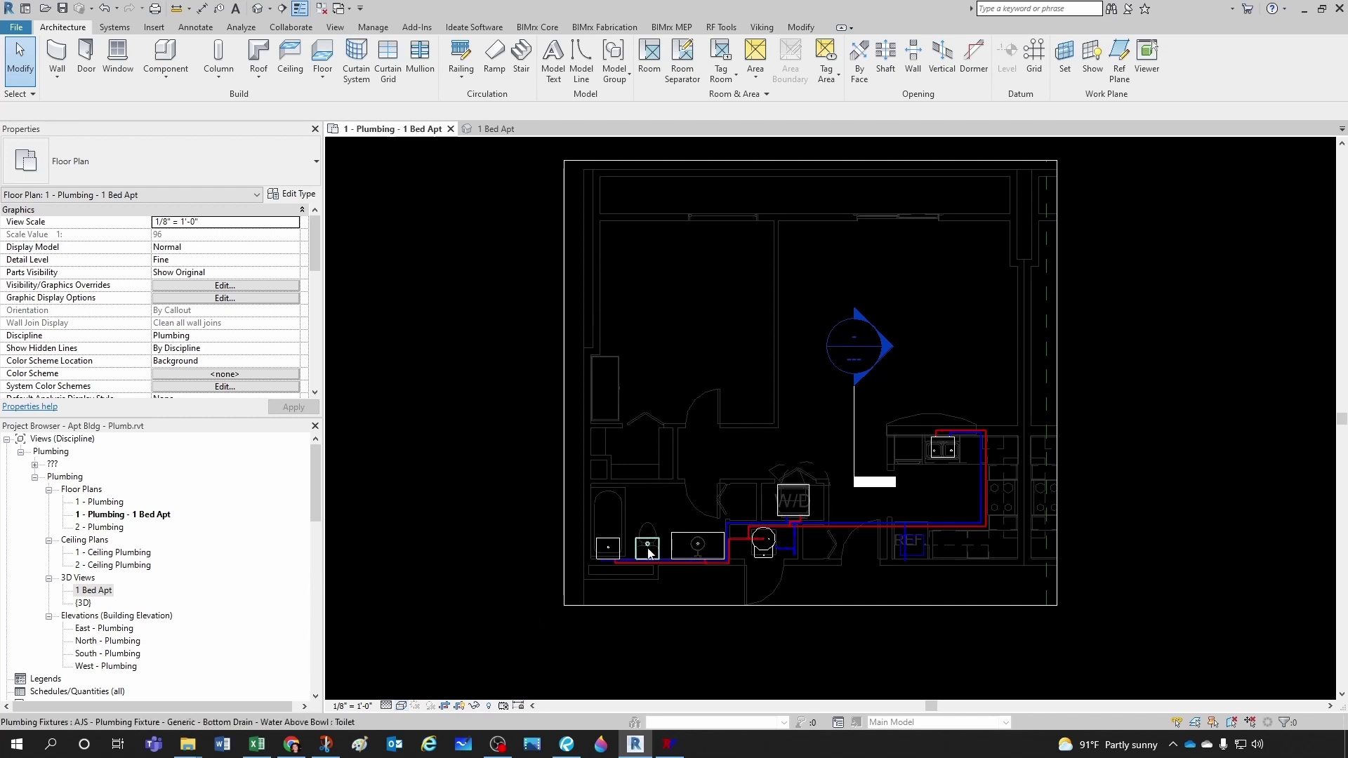
- Zoom and pan the plan to centre on the kitchen sink
scroll(648, 548, "up", 4)
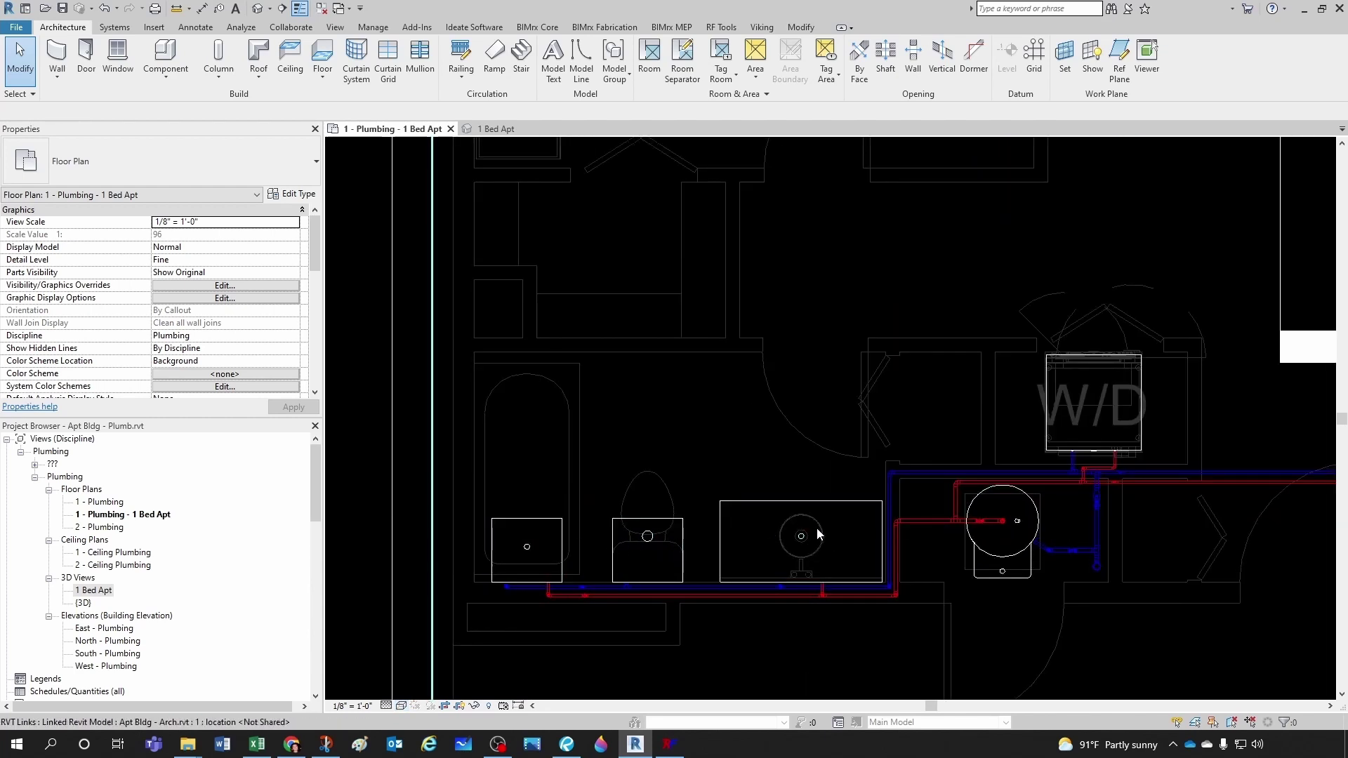
scroll(614, 536, "down", 2)
middle_click_drag(899, 534, 688, 532)
scroll(779, 471, "down", 1)
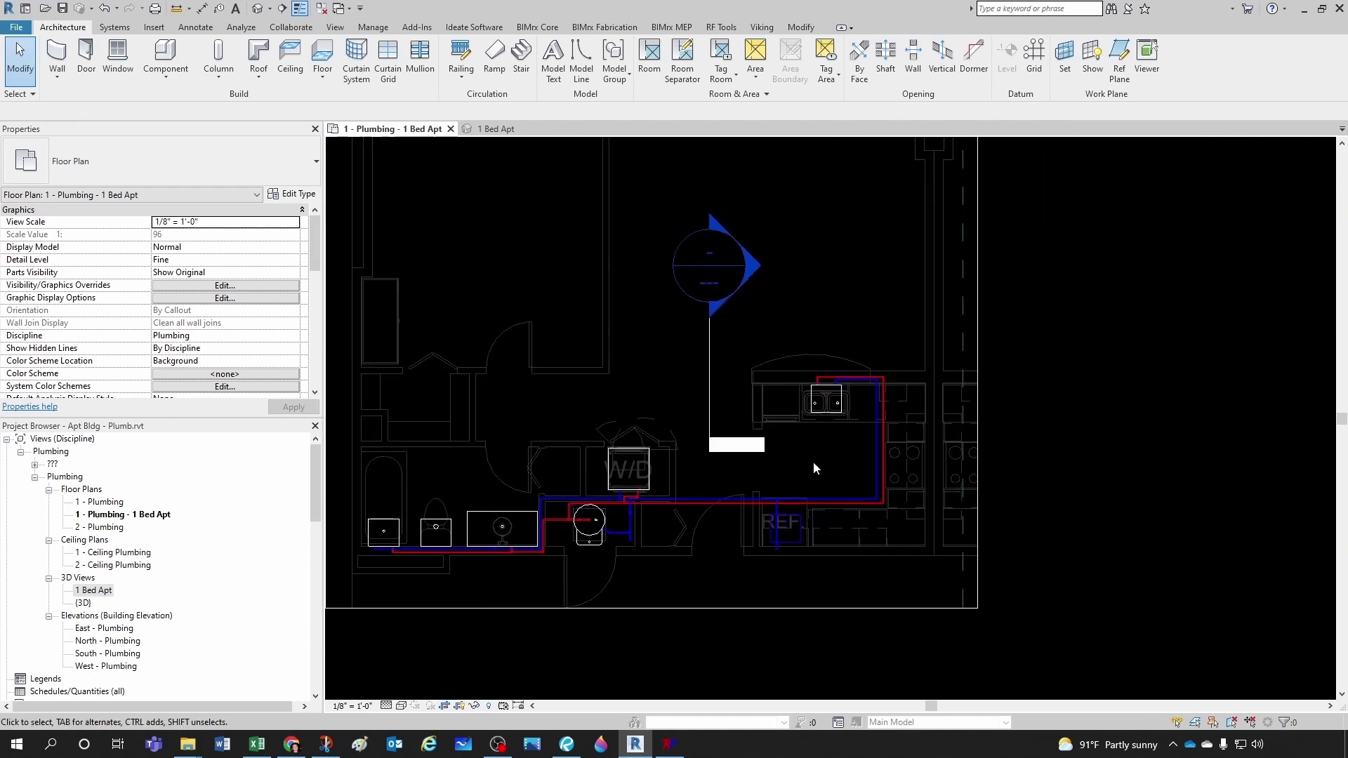
scroll(800, 484, "up", 4)
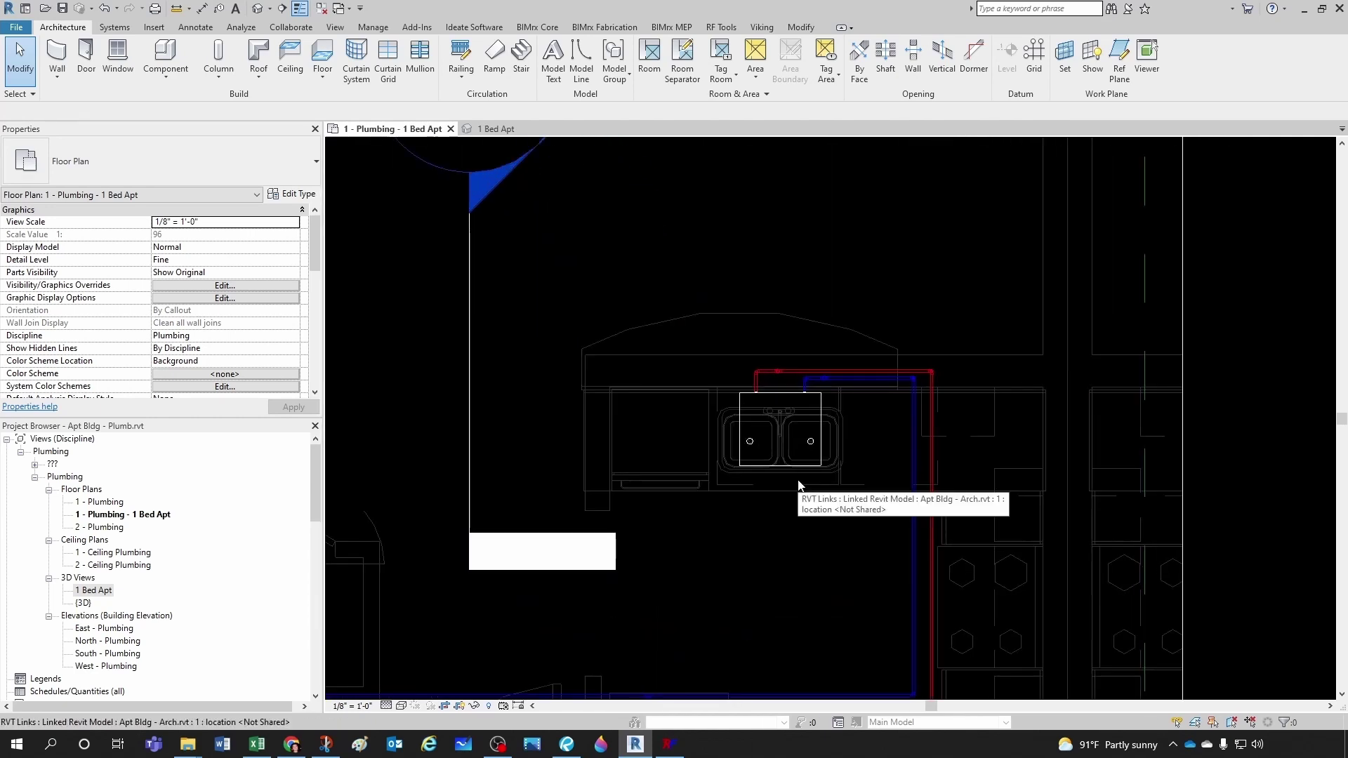
scroll(730, 485, "up", 2)
middle_click_drag(807, 483, 764, 567)
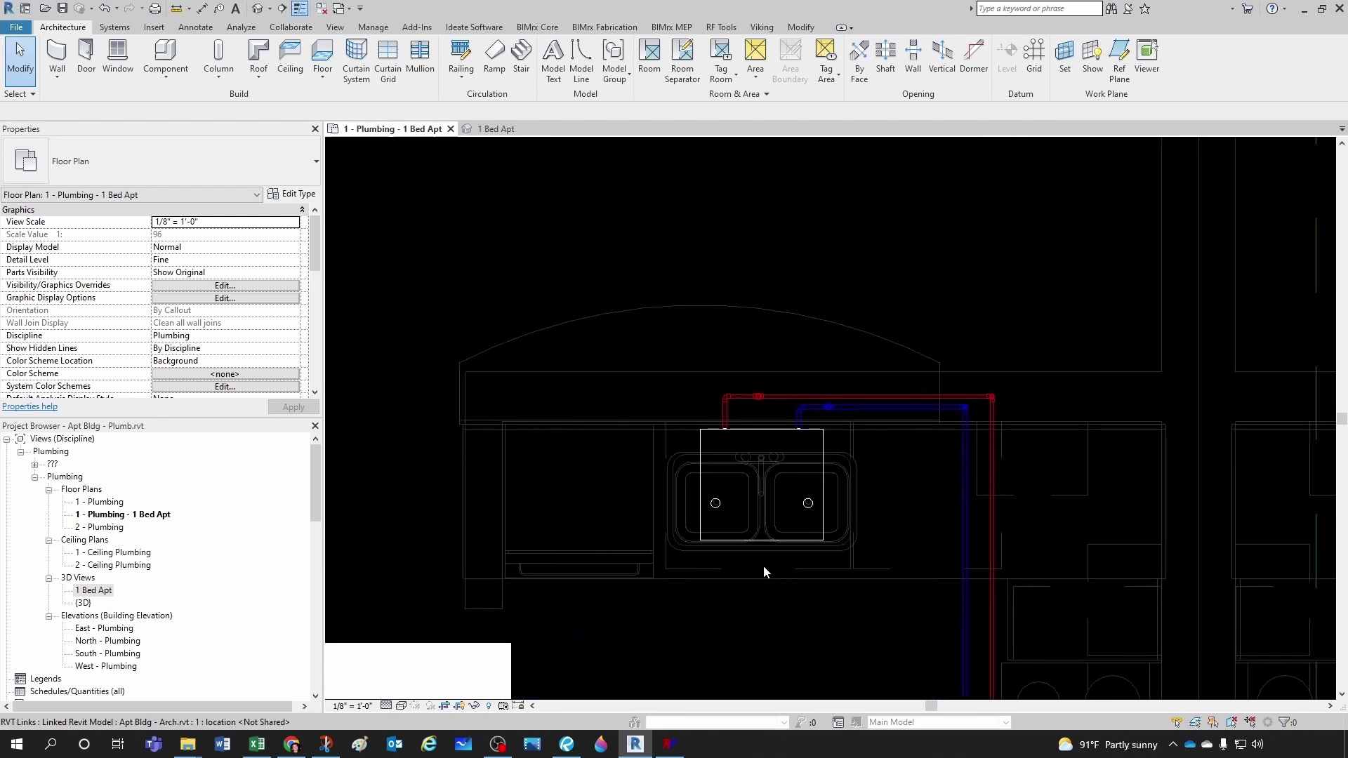
scroll(753, 553, "down", 1)
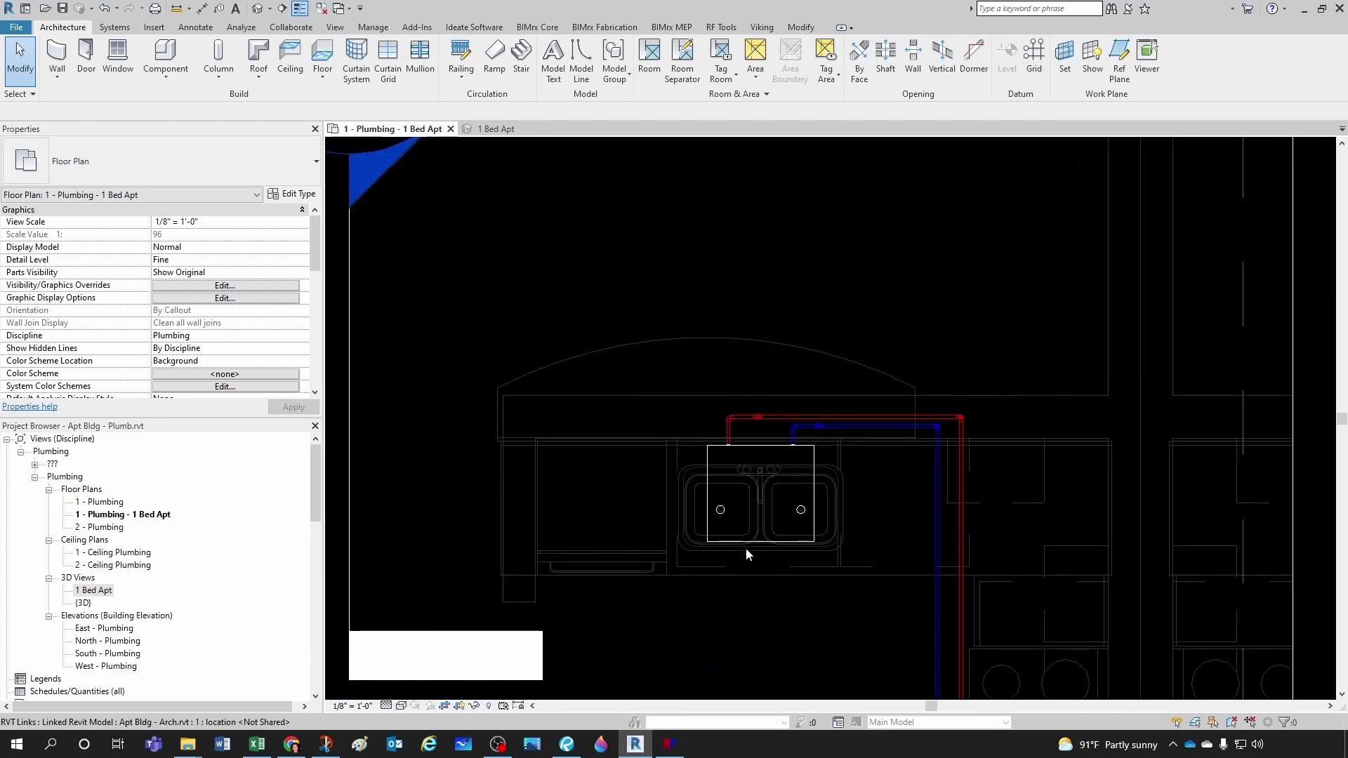
- Tile the plan and 3D views with WT and frame the kitchen corner in 3D
key("w")
key("t")
left_click(1017, 481)
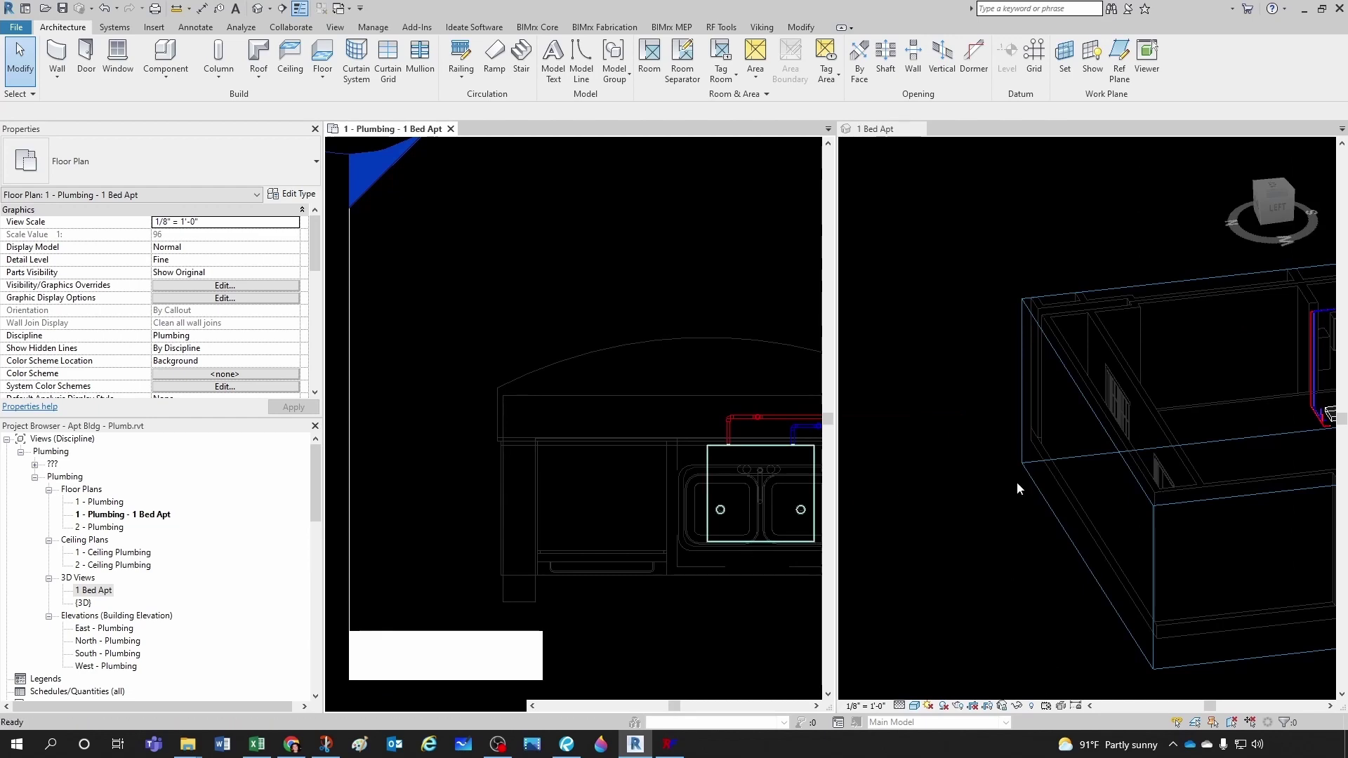
scroll(989, 465, "down", 3)
scroll(1087, 493, "up", 2)
mouse_move(1155, 531)
middle_mouse_down()
mouse_move(1060, 512)
mouse_move(1127, 504)
mouse_move(1177, 519)
middle_mouse_up()
scroll(1178, 520, "down", 2)
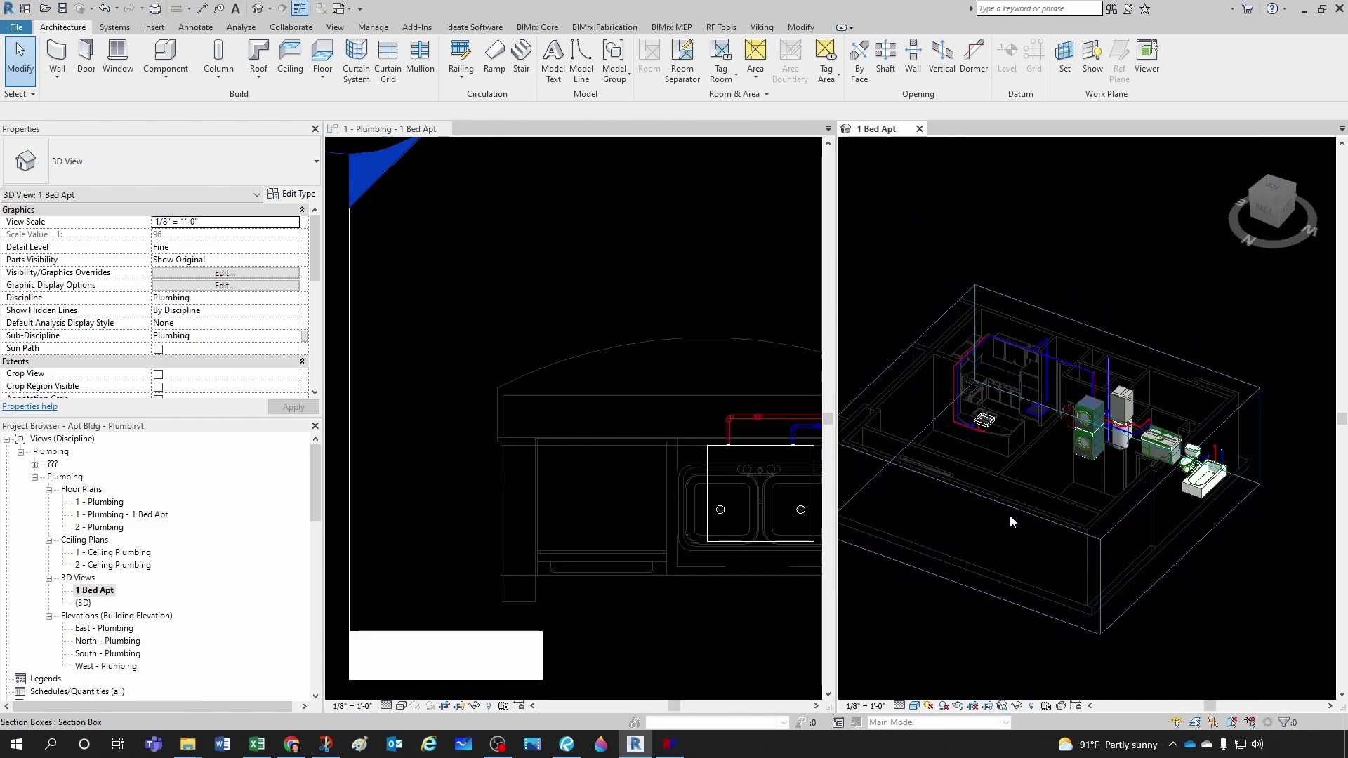
scroll(986, 460, "up", 5)
middle_click_drag(1060, 454, 1011, 454, "shift")
scroll(1114, 385, "down", 5)
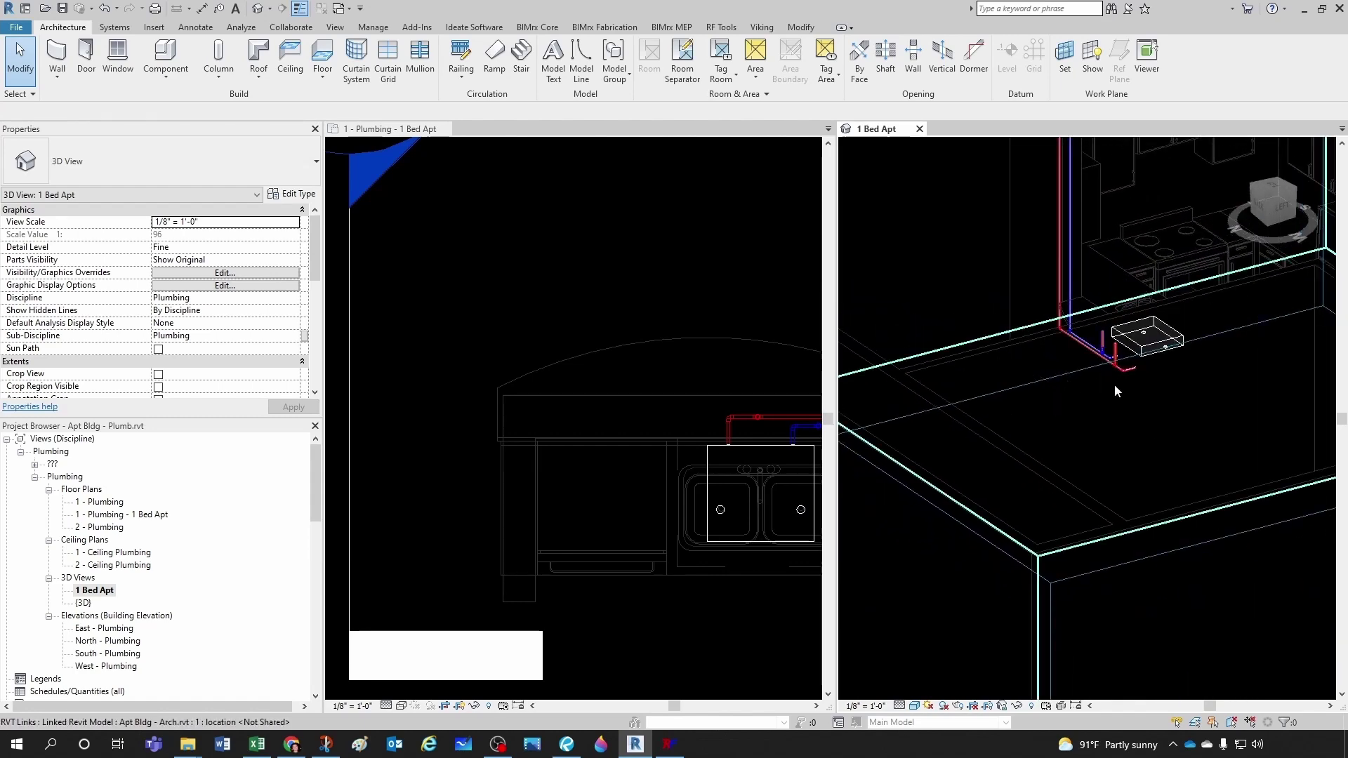
scroll(1132, 440, "down", 5)
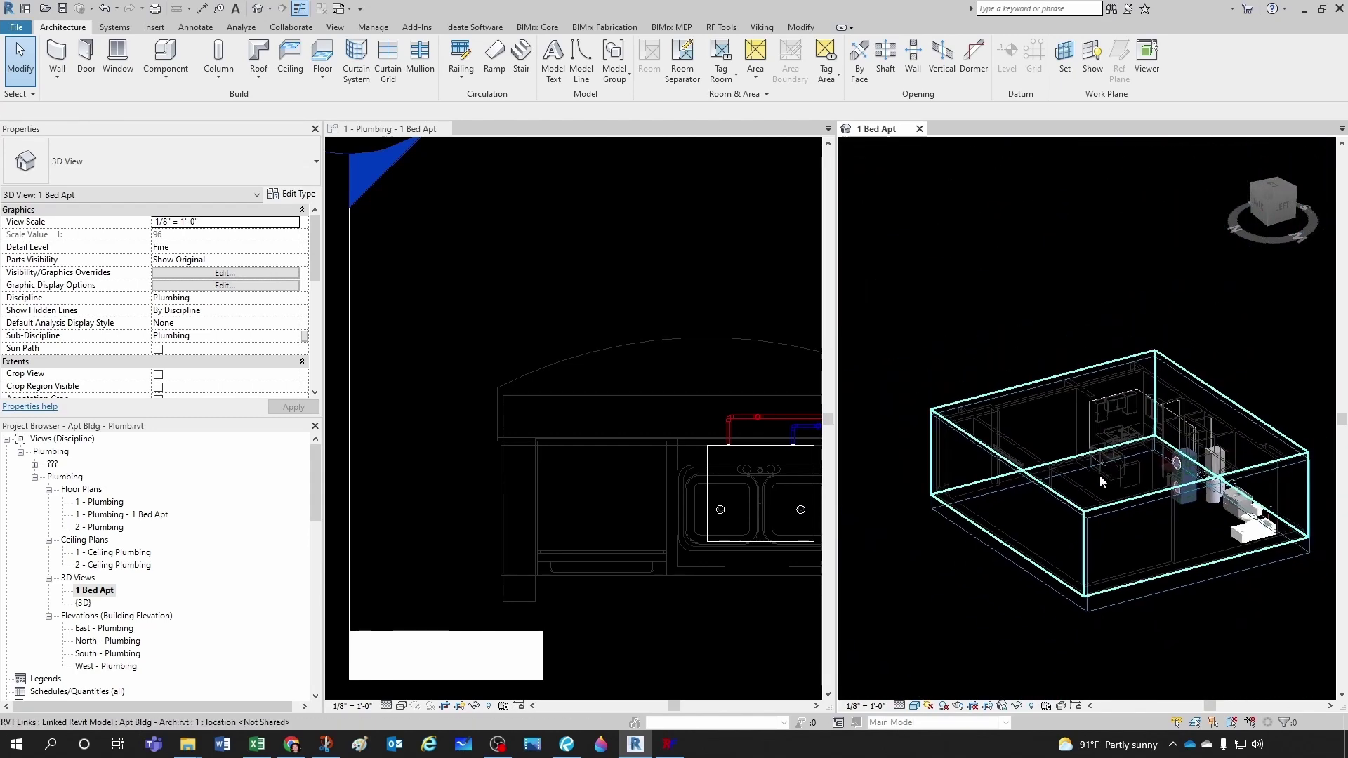
- Hide the linked Apt Bldg - Arch.rvt model in the 3D view's overrides
key("v")
key("g")
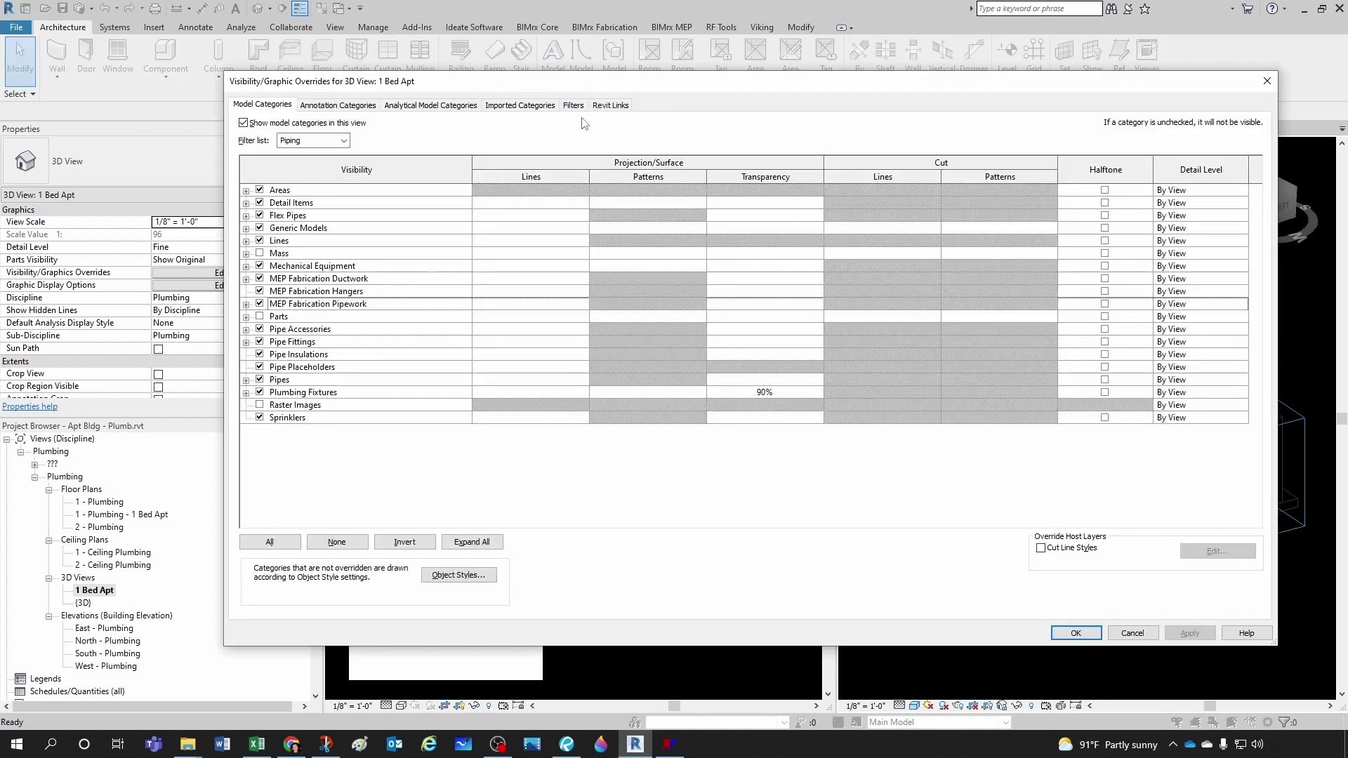
left_click(610, 105)
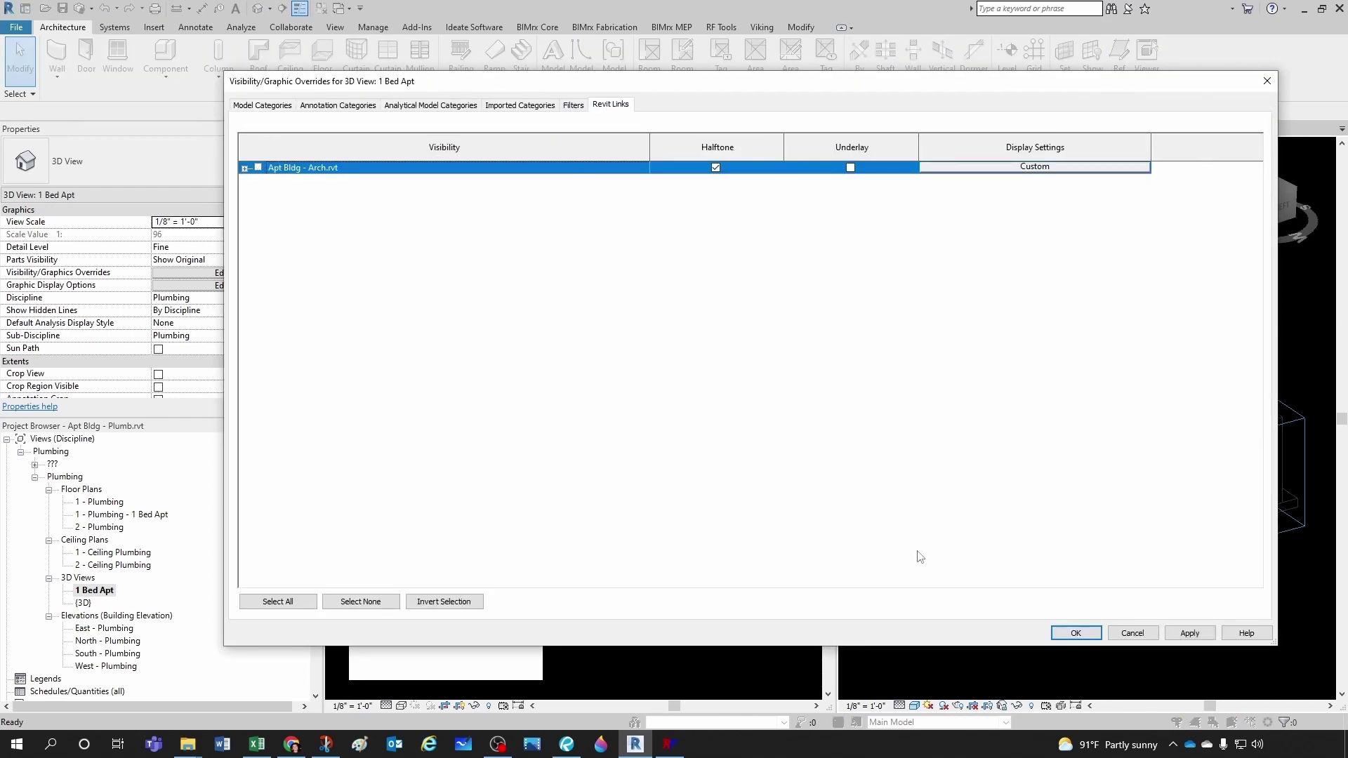
left_click(1076, 634)
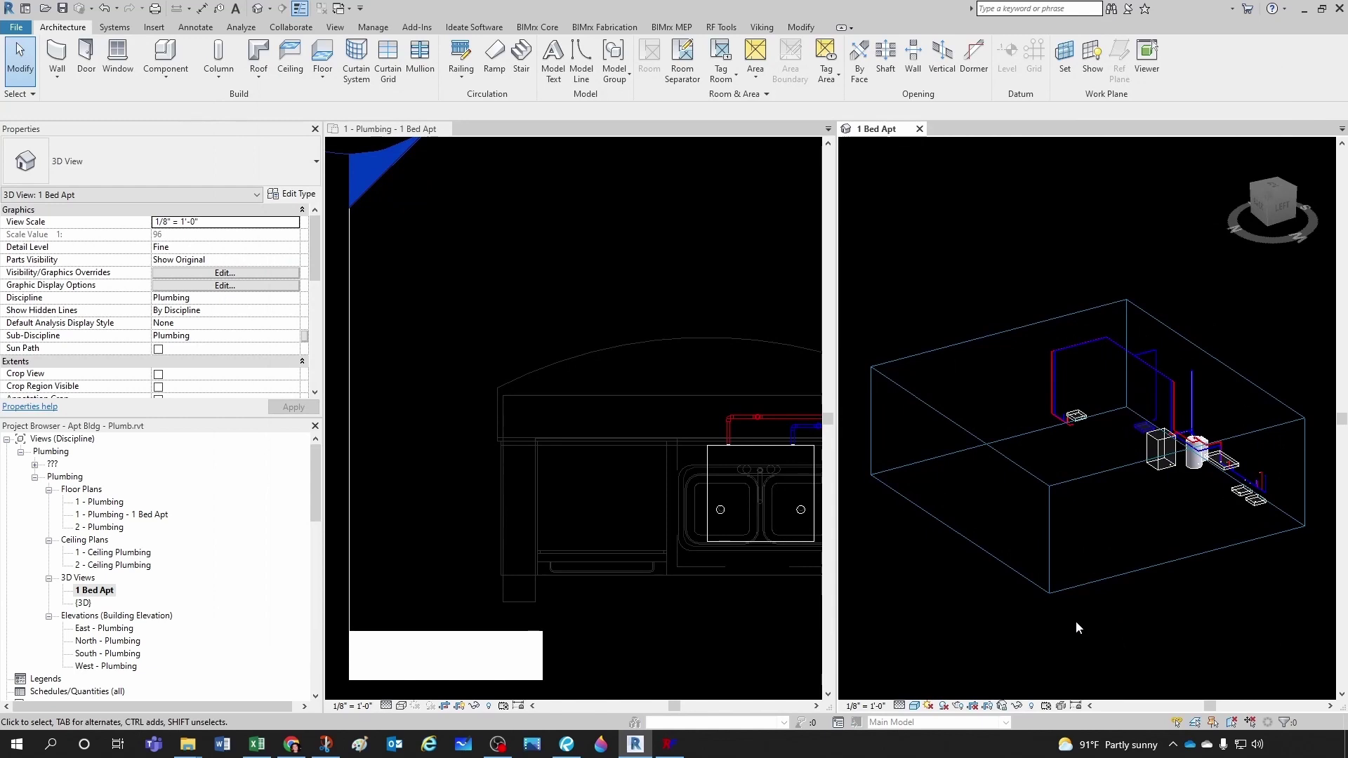
- Orbit the 3D view to inspect the sink's supply pipes from another angle
scroll(1151, 486, "up", 4)
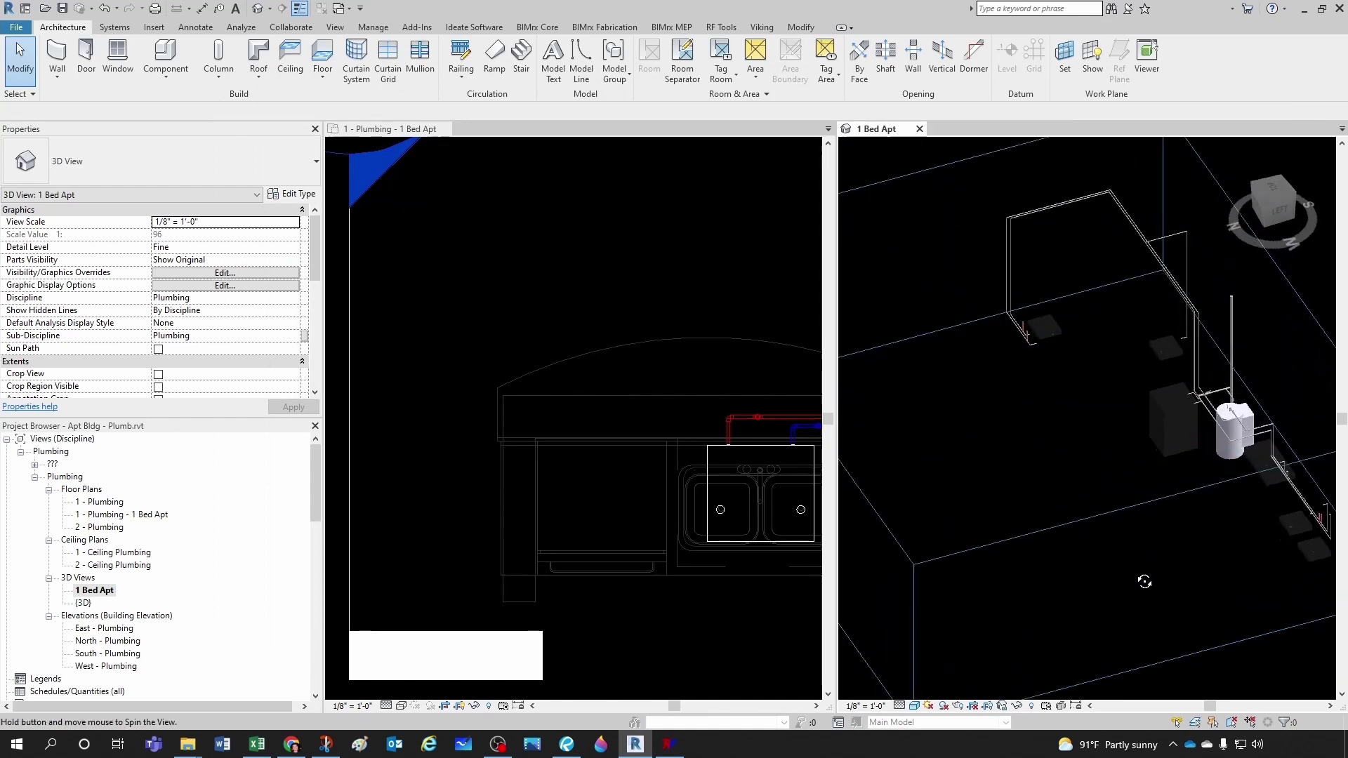
scroll(1067, 428, "down", 2)
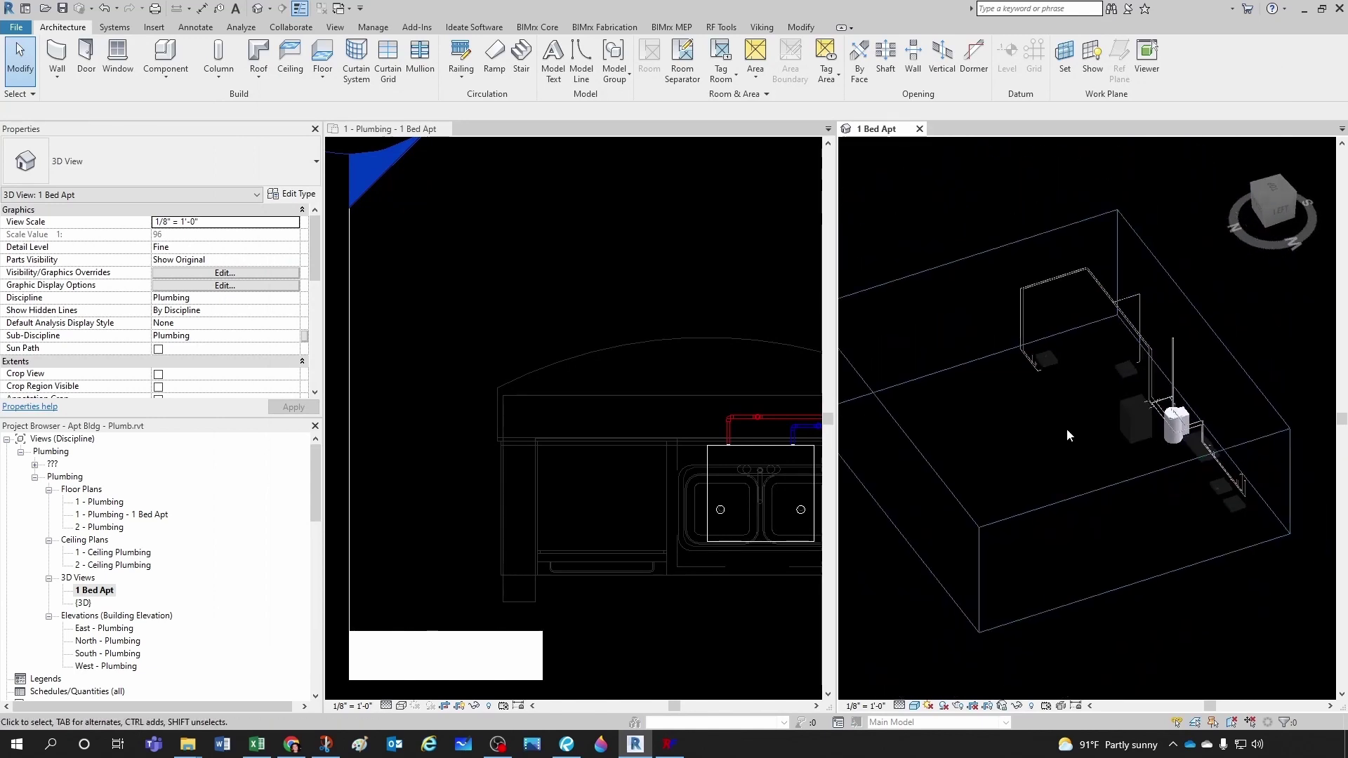
scroll(1071, 439, "up", 5)
middle_click_drag(1082, 452, 1044, 480, "shift")
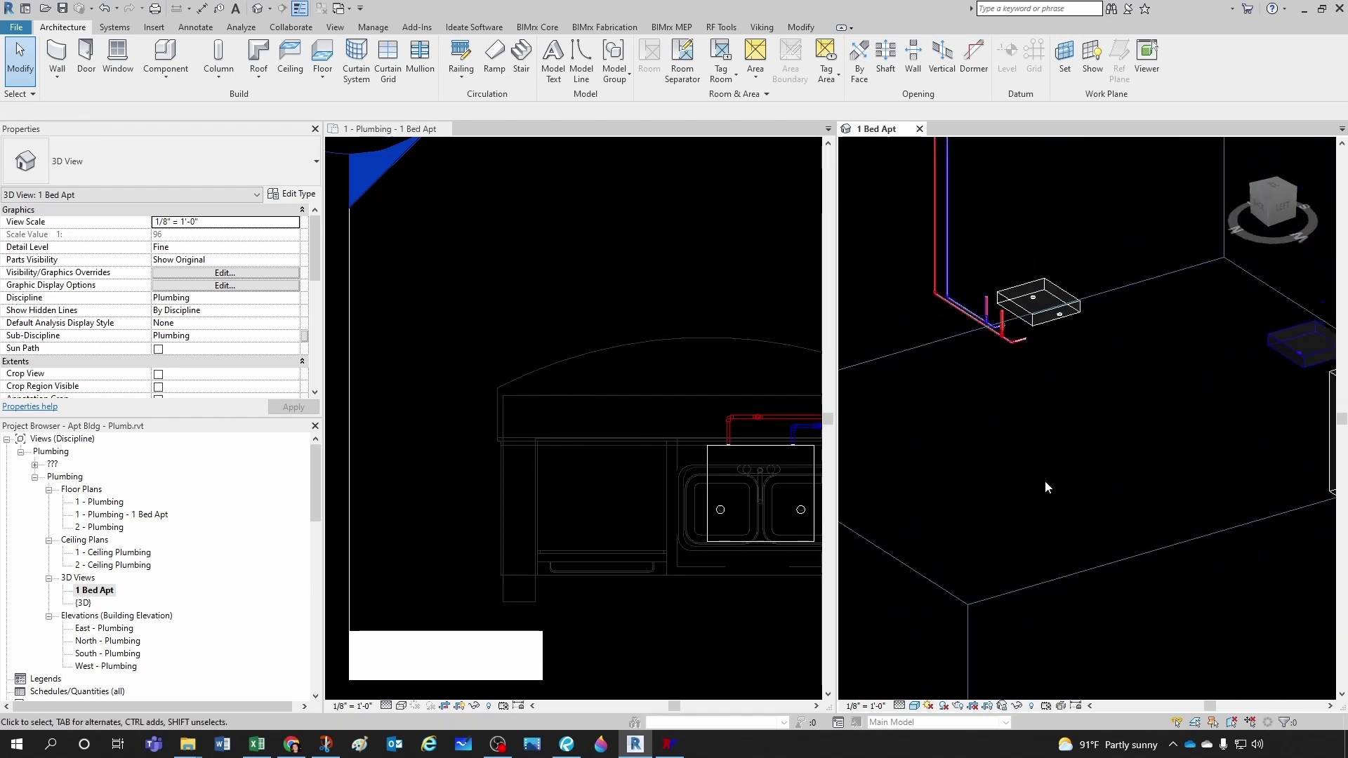
- Select the double sink in plan to show its 1/2" inlets and 1 1/2" outlets with FU values
left_click(664, 541)
scroll(549, 485, "down", 2)
middle_click_drag(551, 488, 475, 496)
scroll(572, 522, "up", 1)
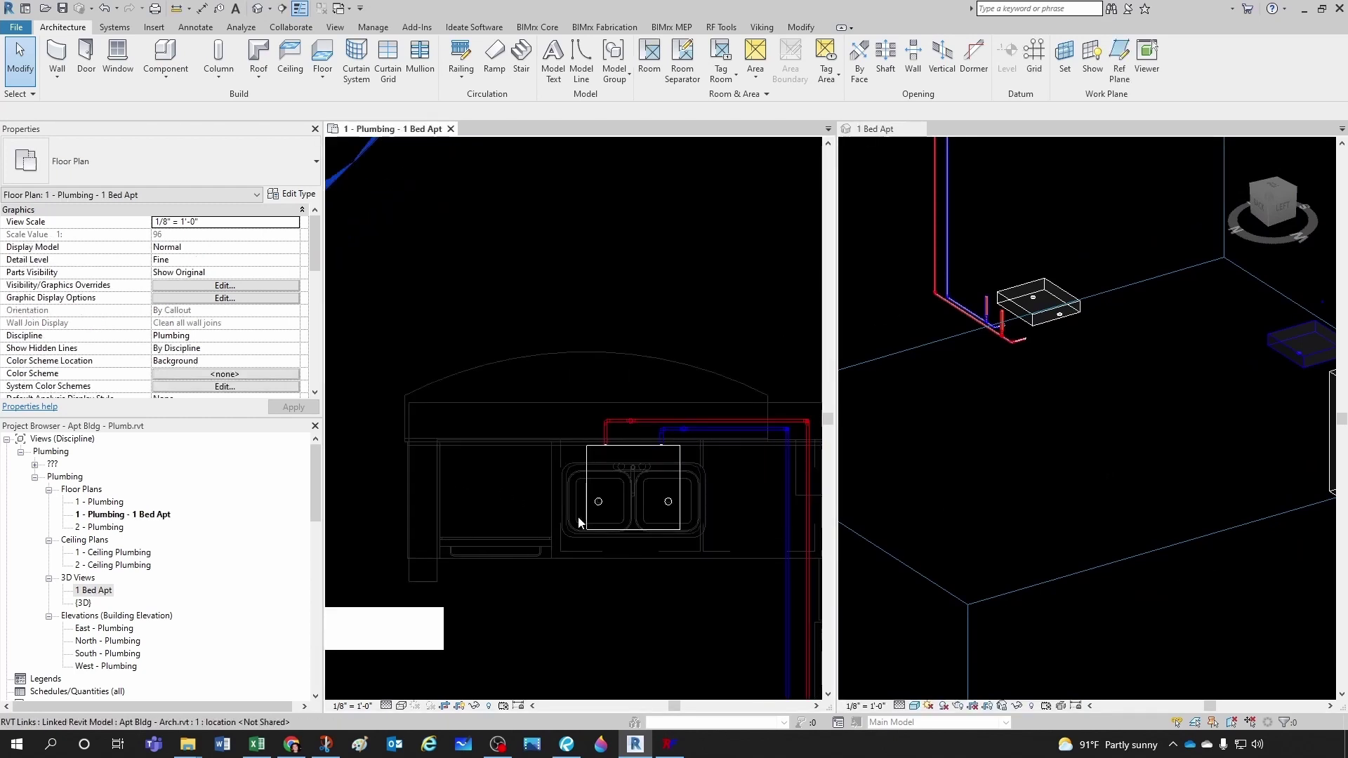
left_click(591, 503)
middle_click_drag(601, 571, 531, 514)
key("Escape")
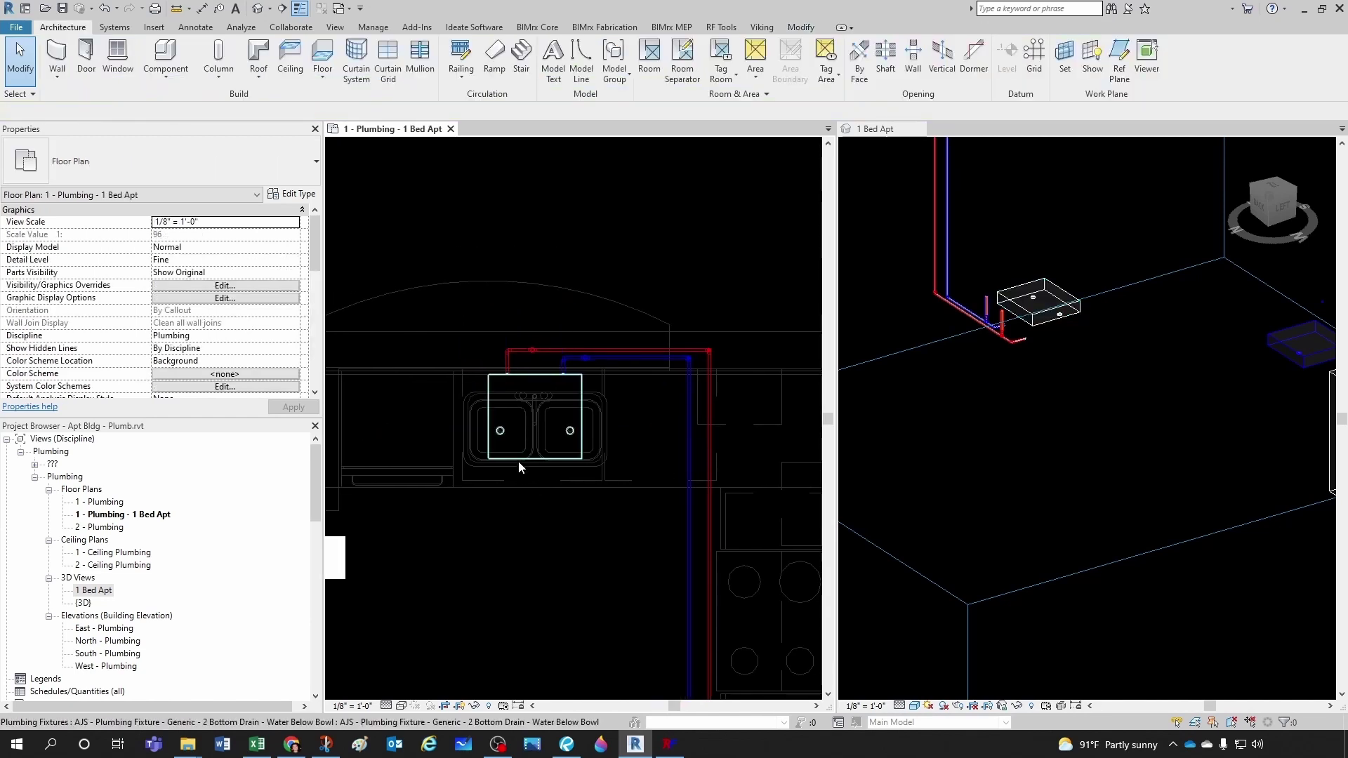
left_click(519, 461)
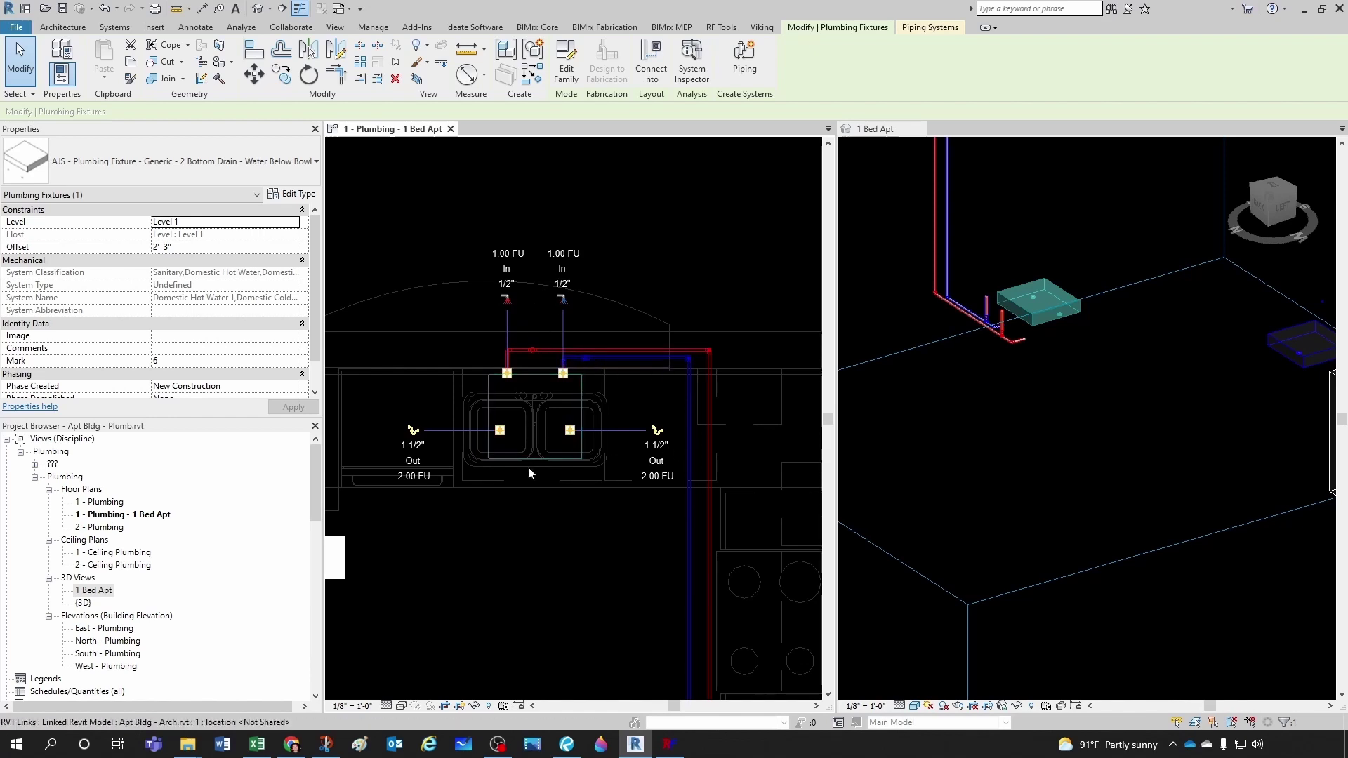
- Start a 1 1/2" pipe from the double sink's left drain connector
key("Escape")
left_click(511, 462)
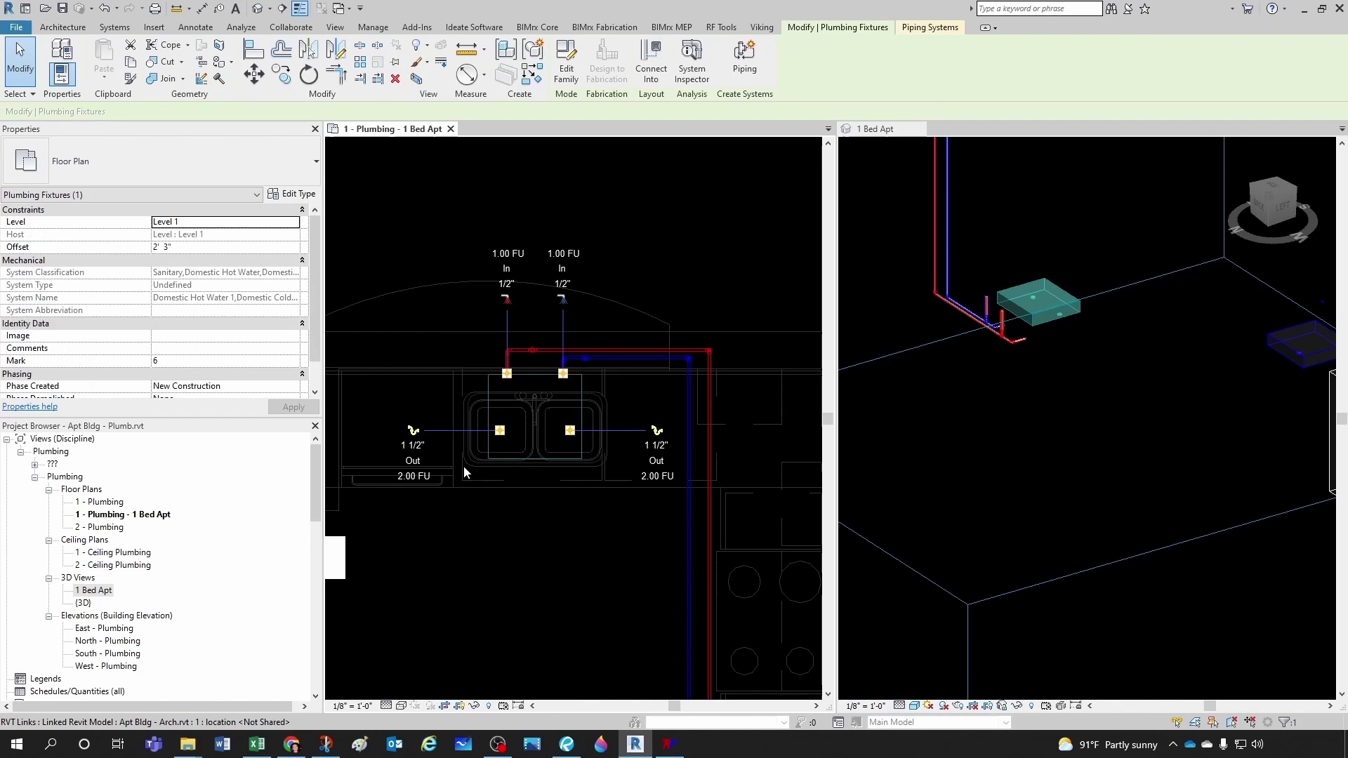
left_click(413, 432)
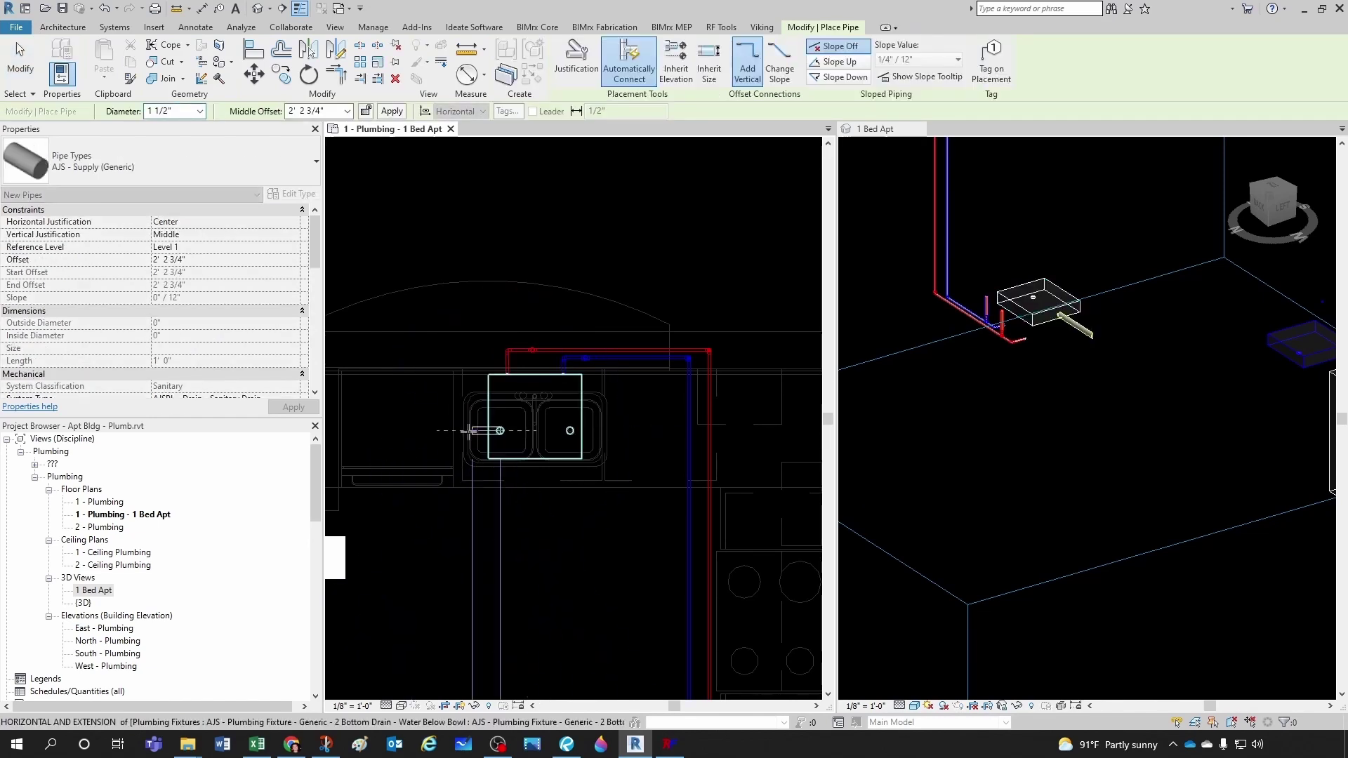
scroll(476, 436, "up", 3)
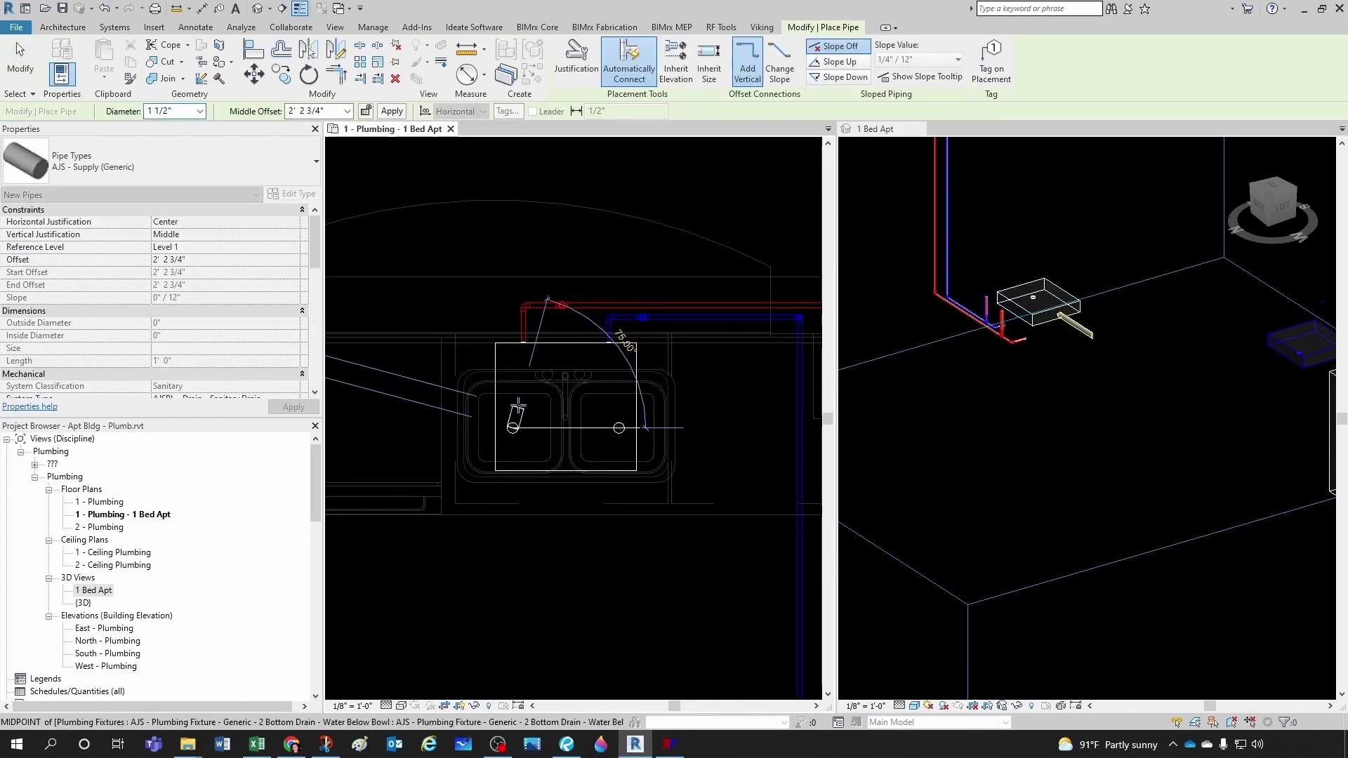
scroll(517, 408, "down", 2)
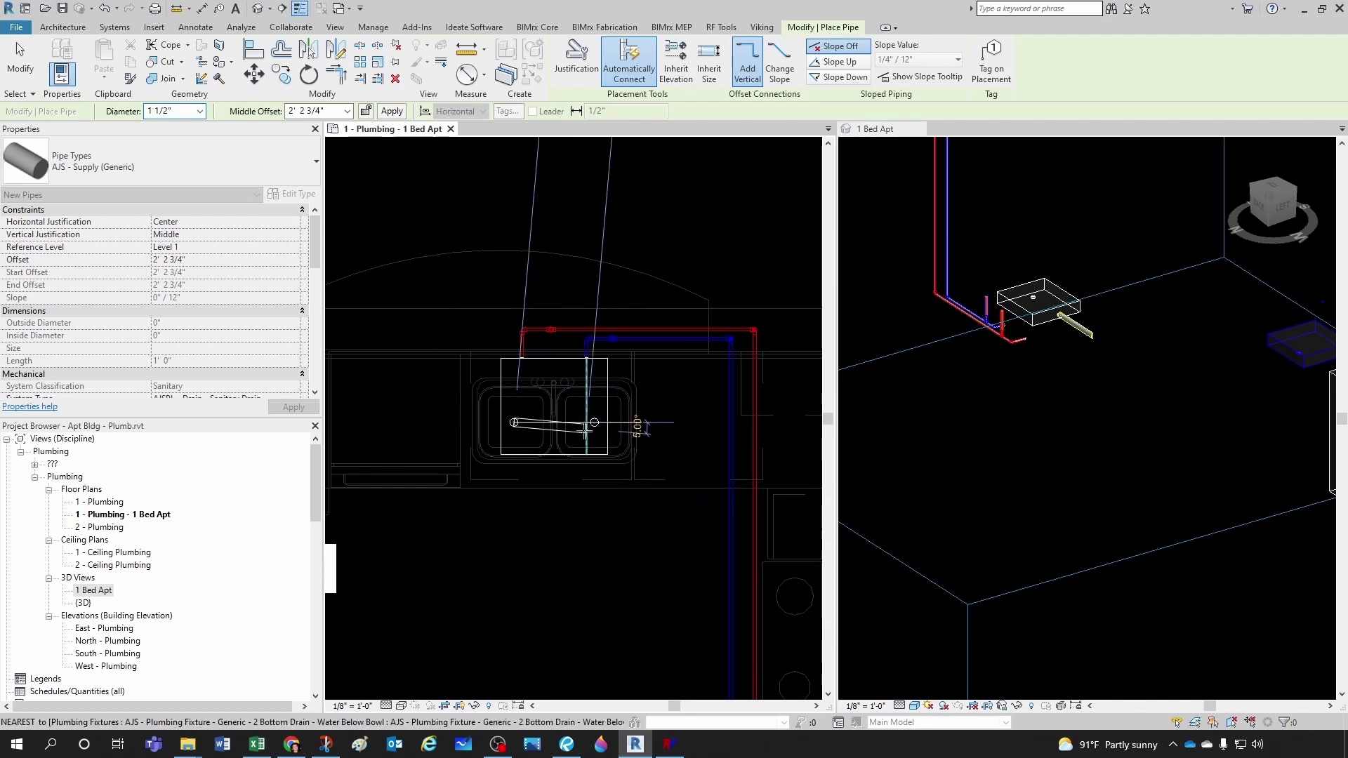
scroll(528, 477, "down", 1)
key("Escape")
key("Escape")
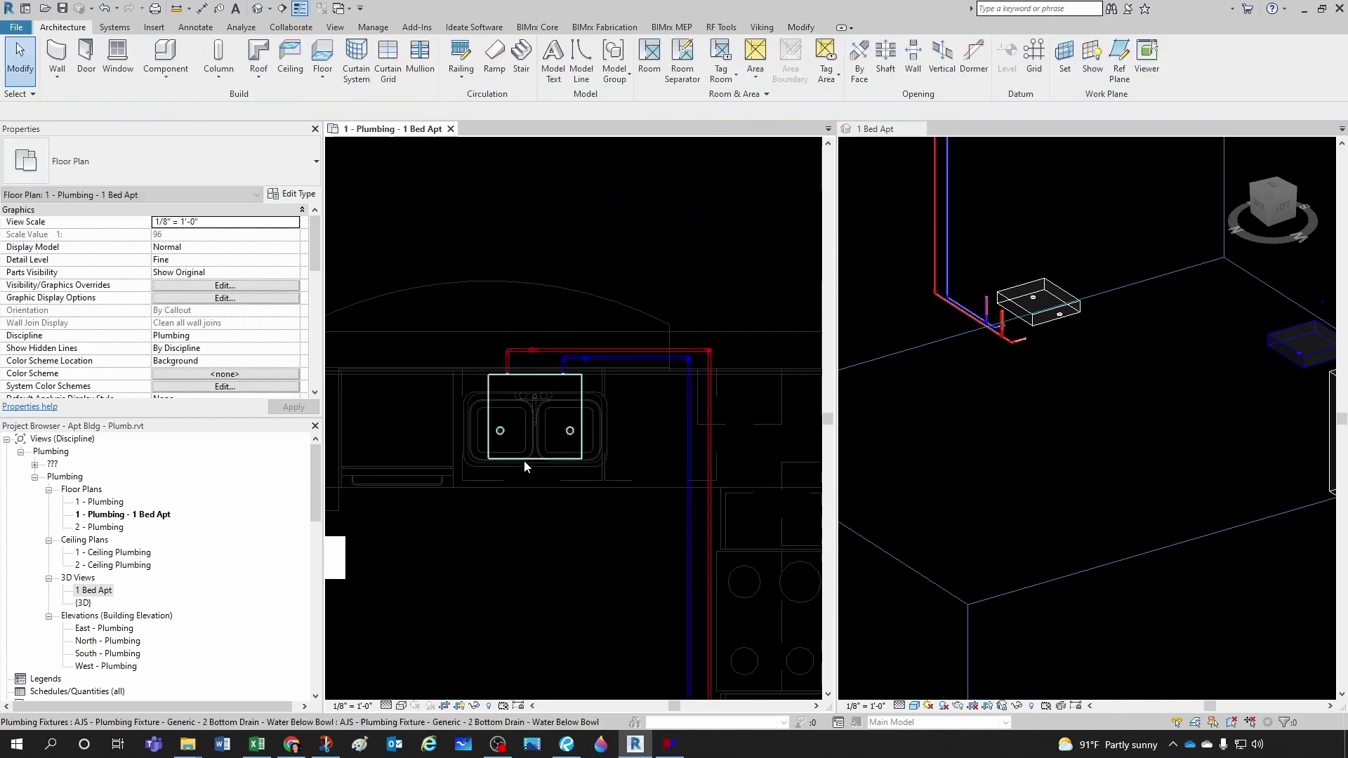
left_click(525, 460)
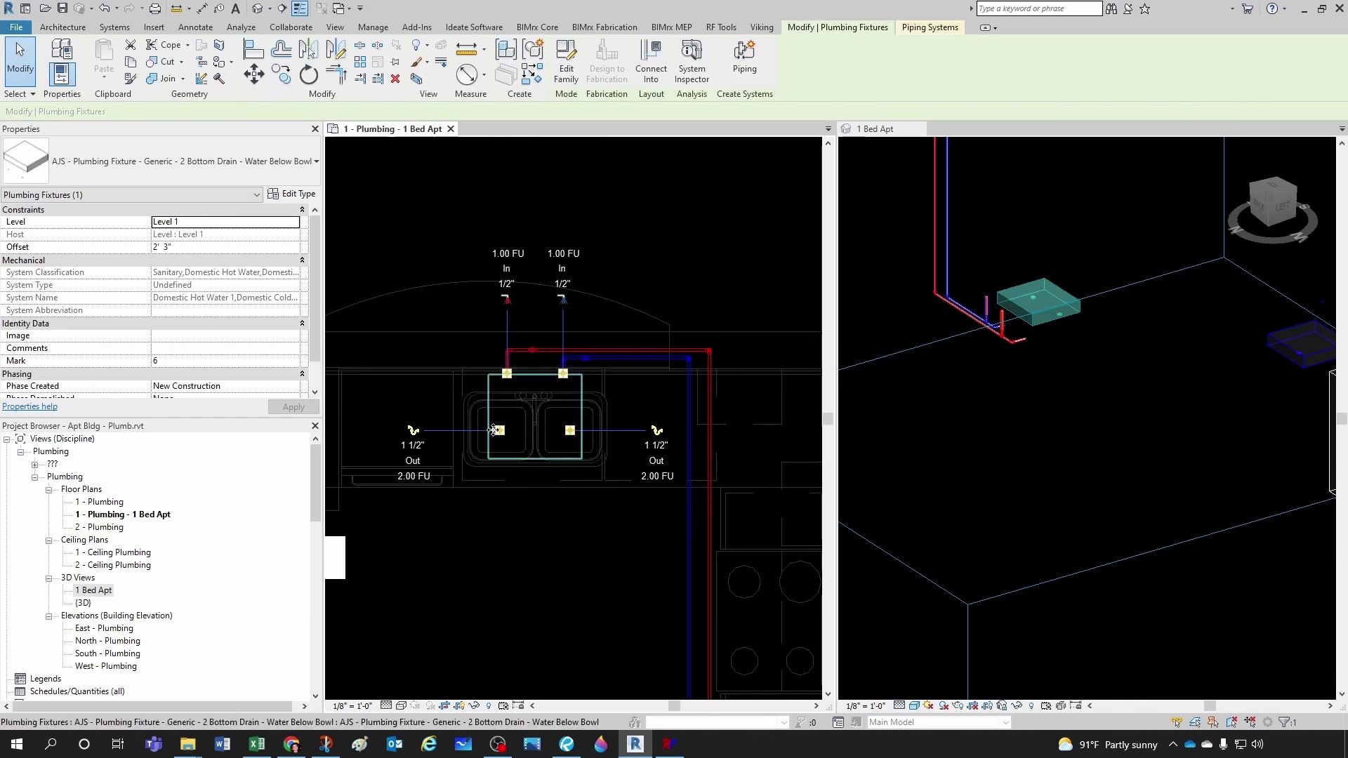
left_click(416, 433)
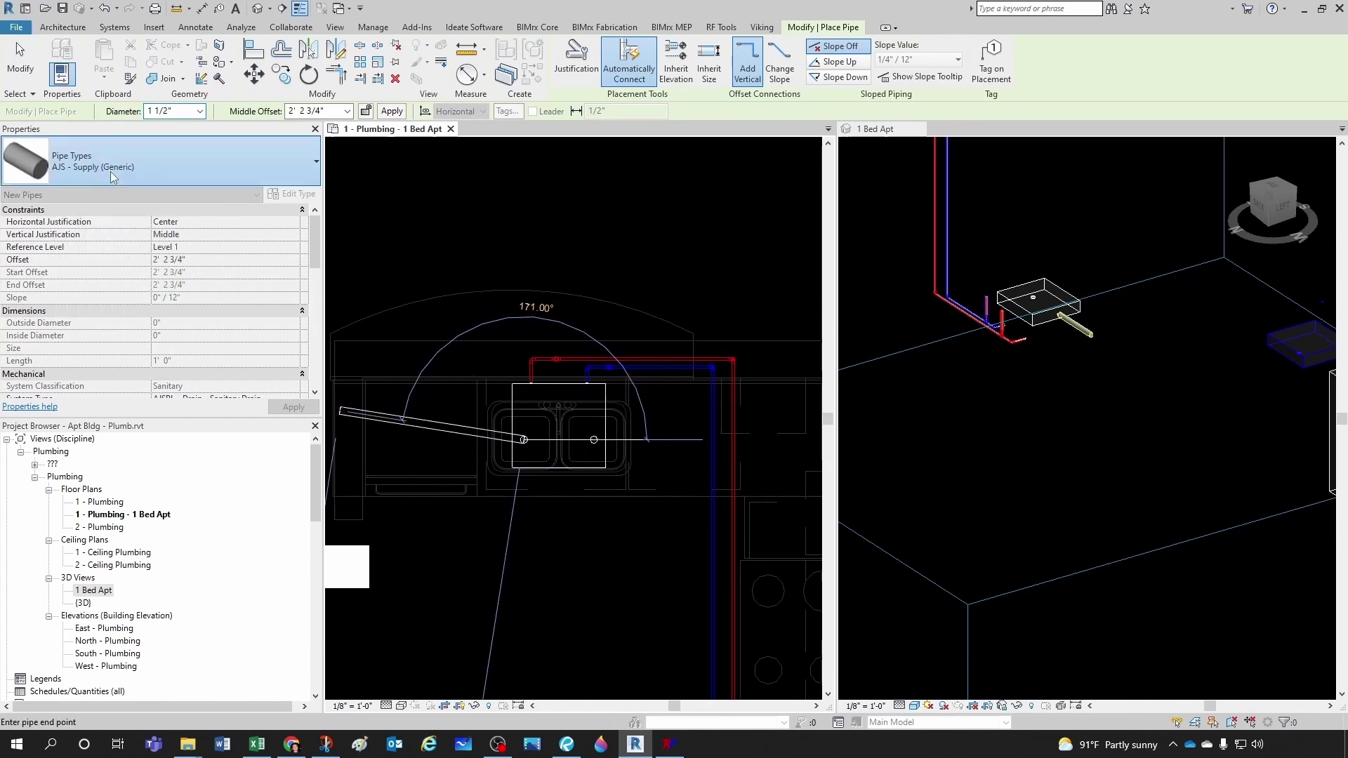
- Make the new pipe AJS - Waste (Generic), starting at the left drain
left_click(111, 172)
scroll(106, 351, "down", 2)
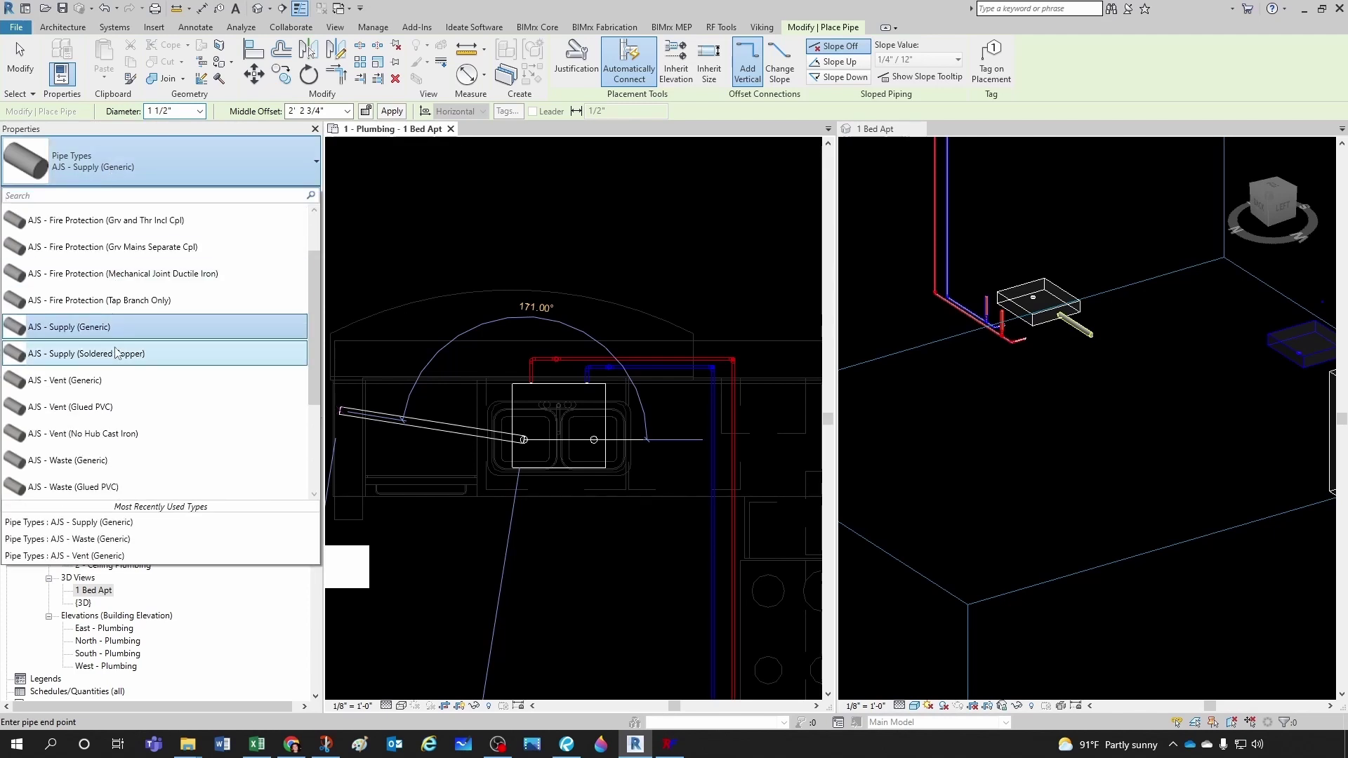
left_click(73, 462)
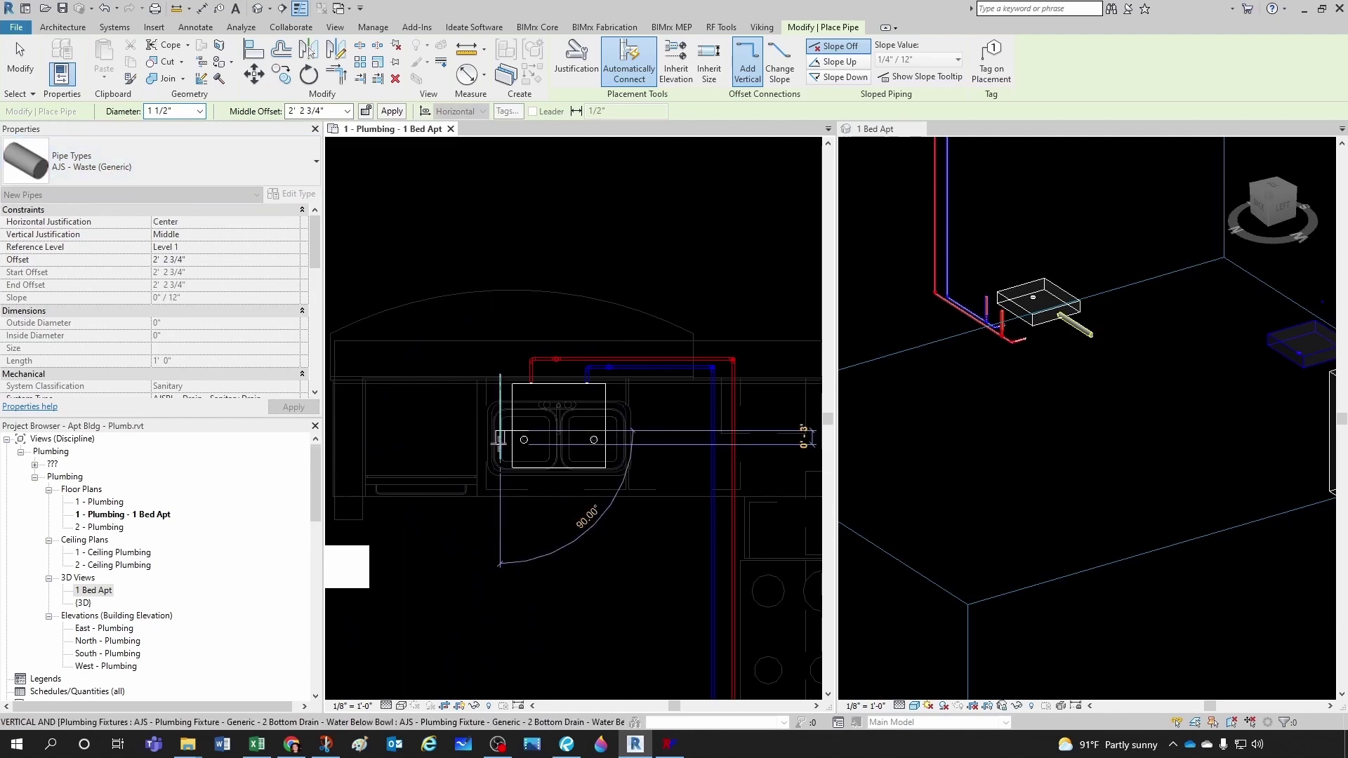
left_click(524, 440)
middle_click_drag(507, 317, 452, 337)
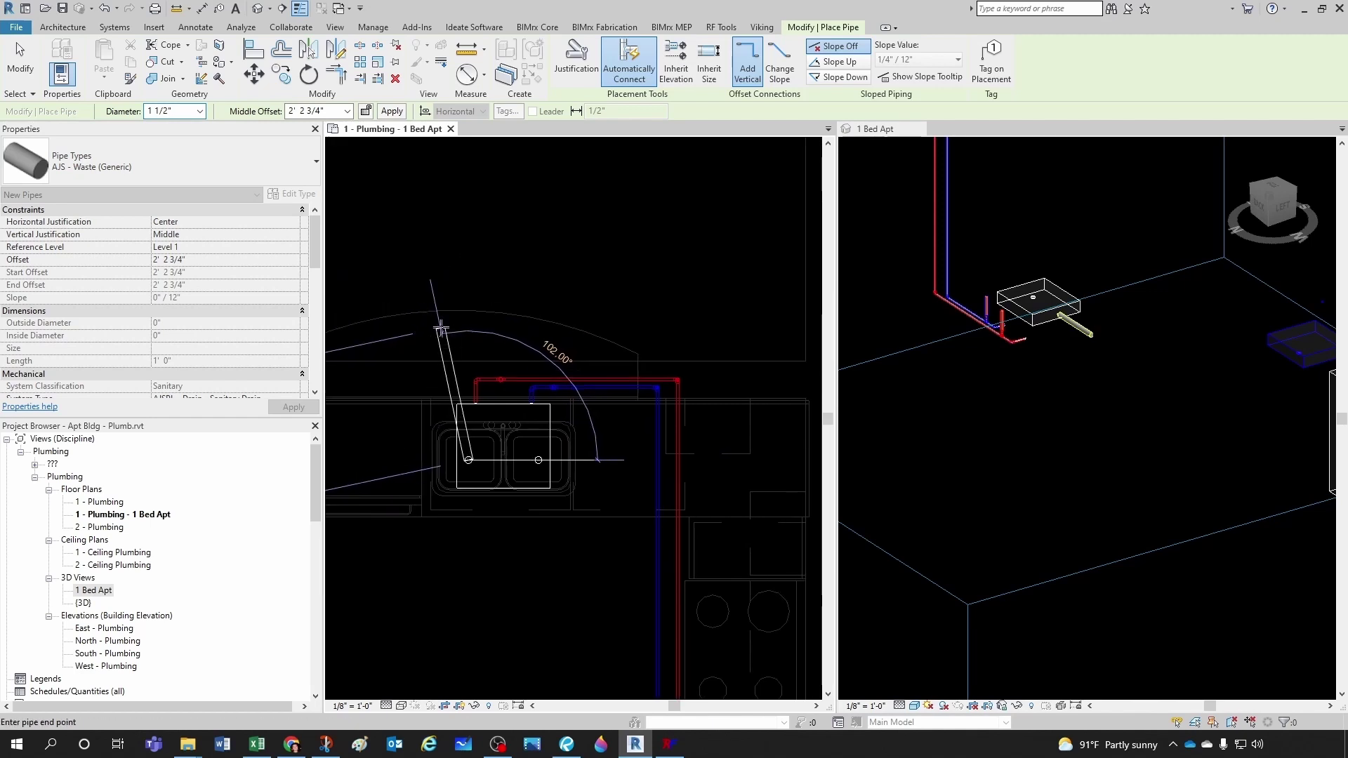
- Set a 1' 4" middle offset and end the waste pipe north of the drain
left_click(324, 114)
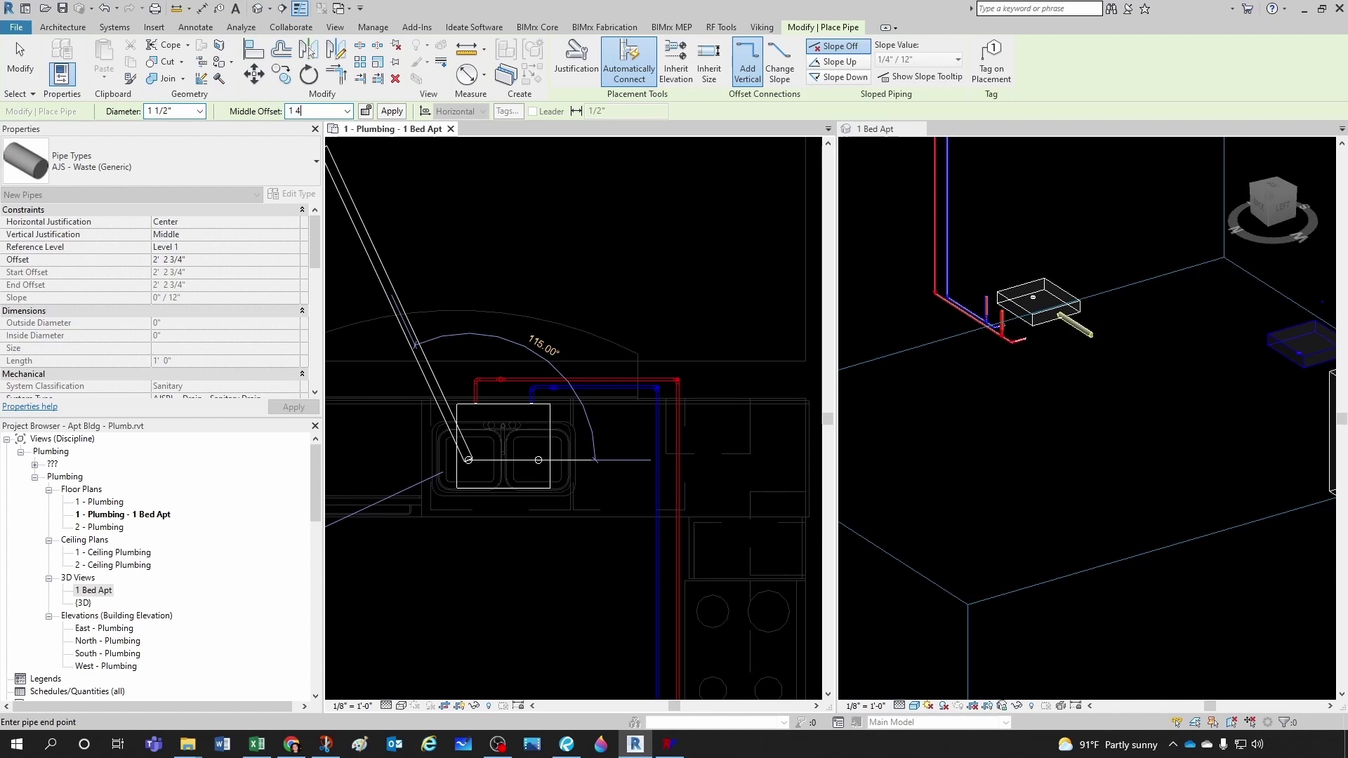
key("Return")
scroll(464, 386, "up", 2)
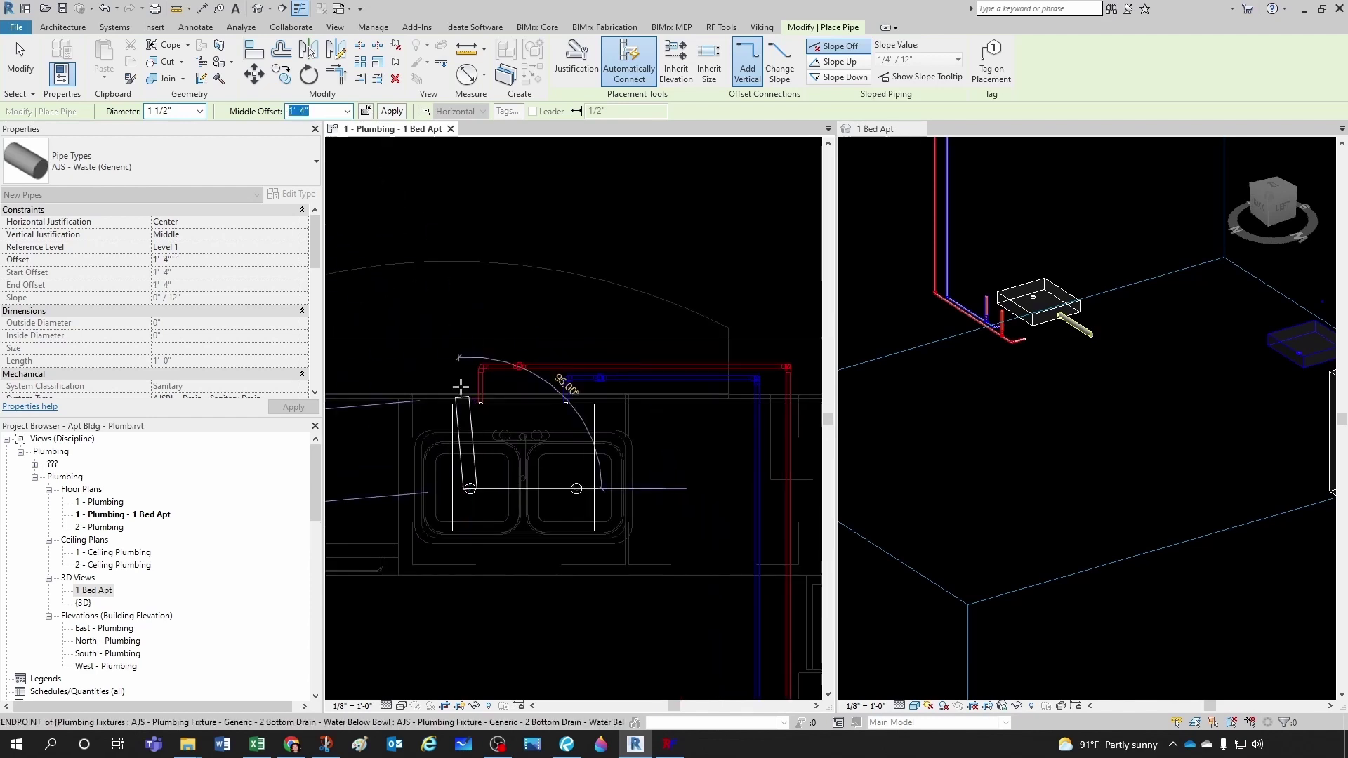
scroll(463, 383, "up", 2)
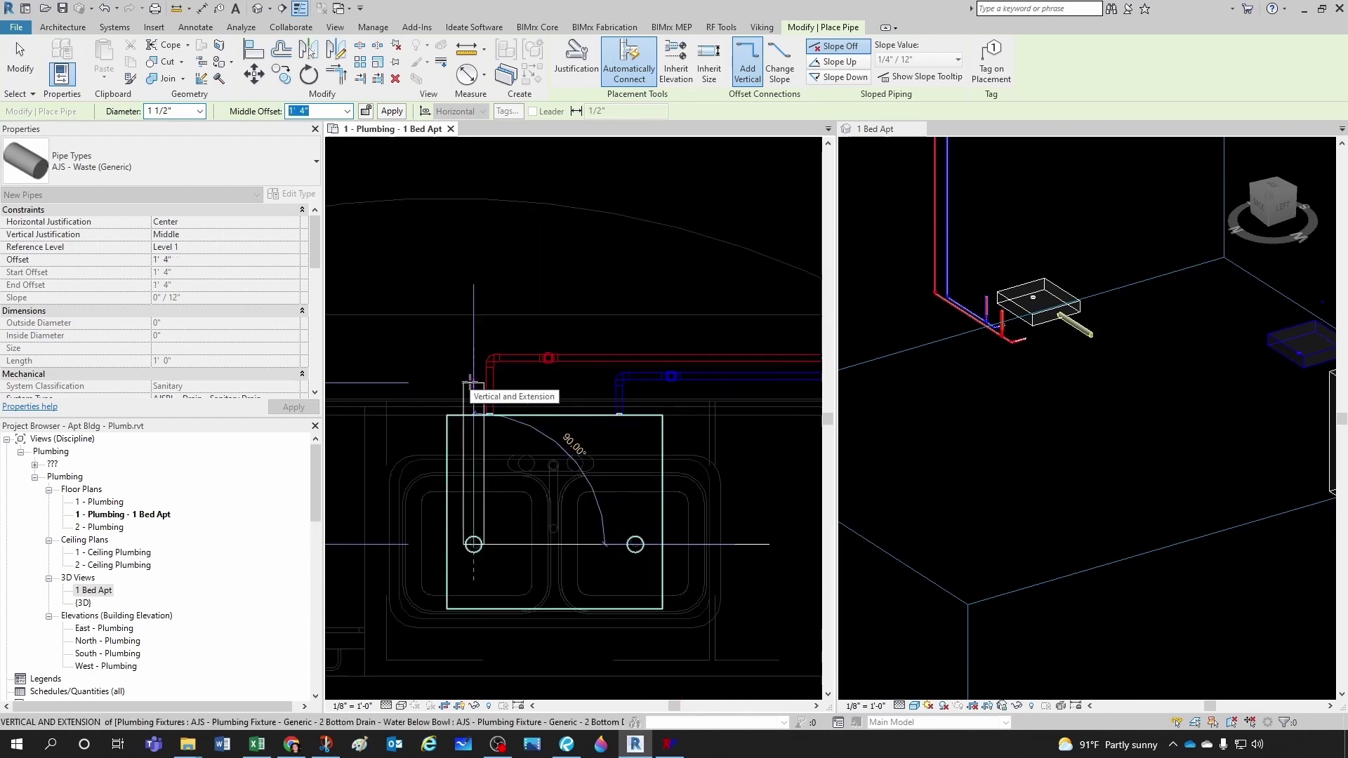
left_click(472, 377)
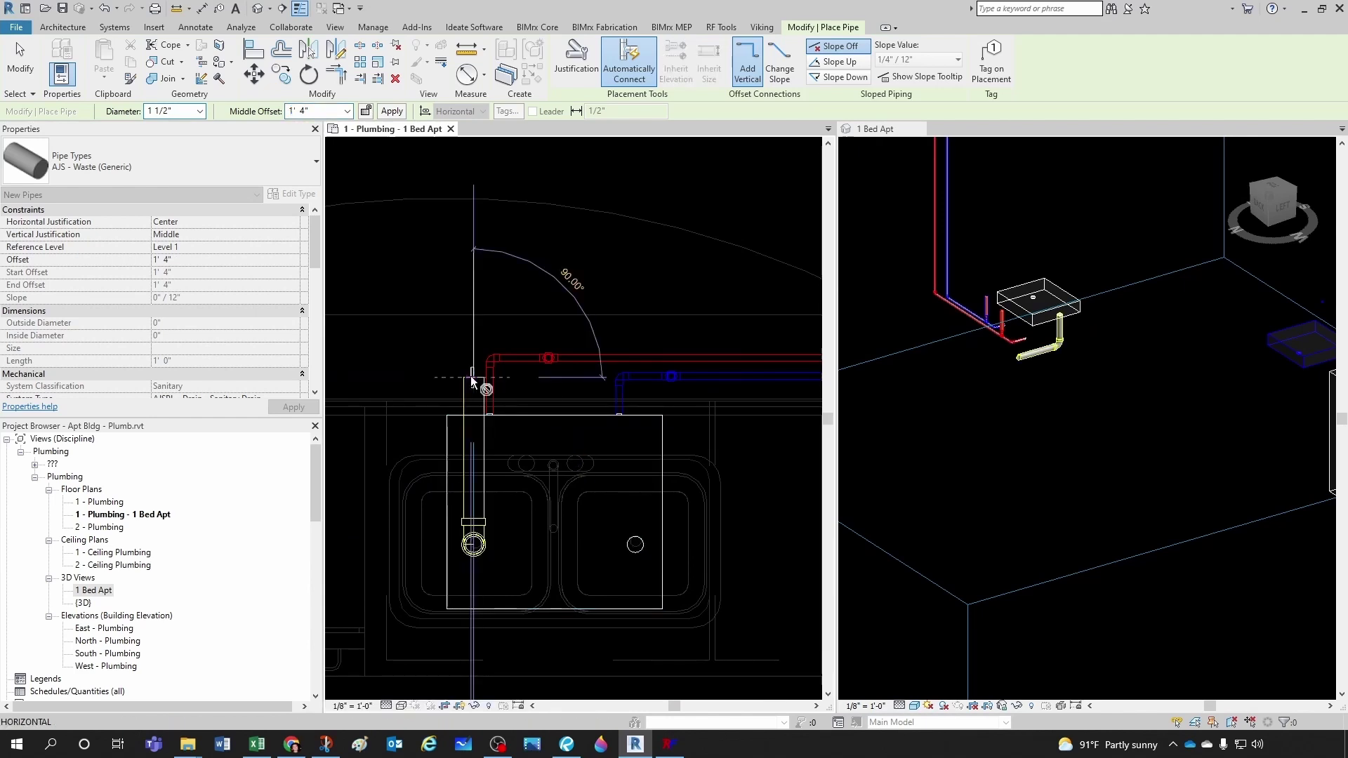
key("Escape")
middle_click_drag(1050, 393, 1143, 430, "shift")
scroll(1123, 316, "up", 4)
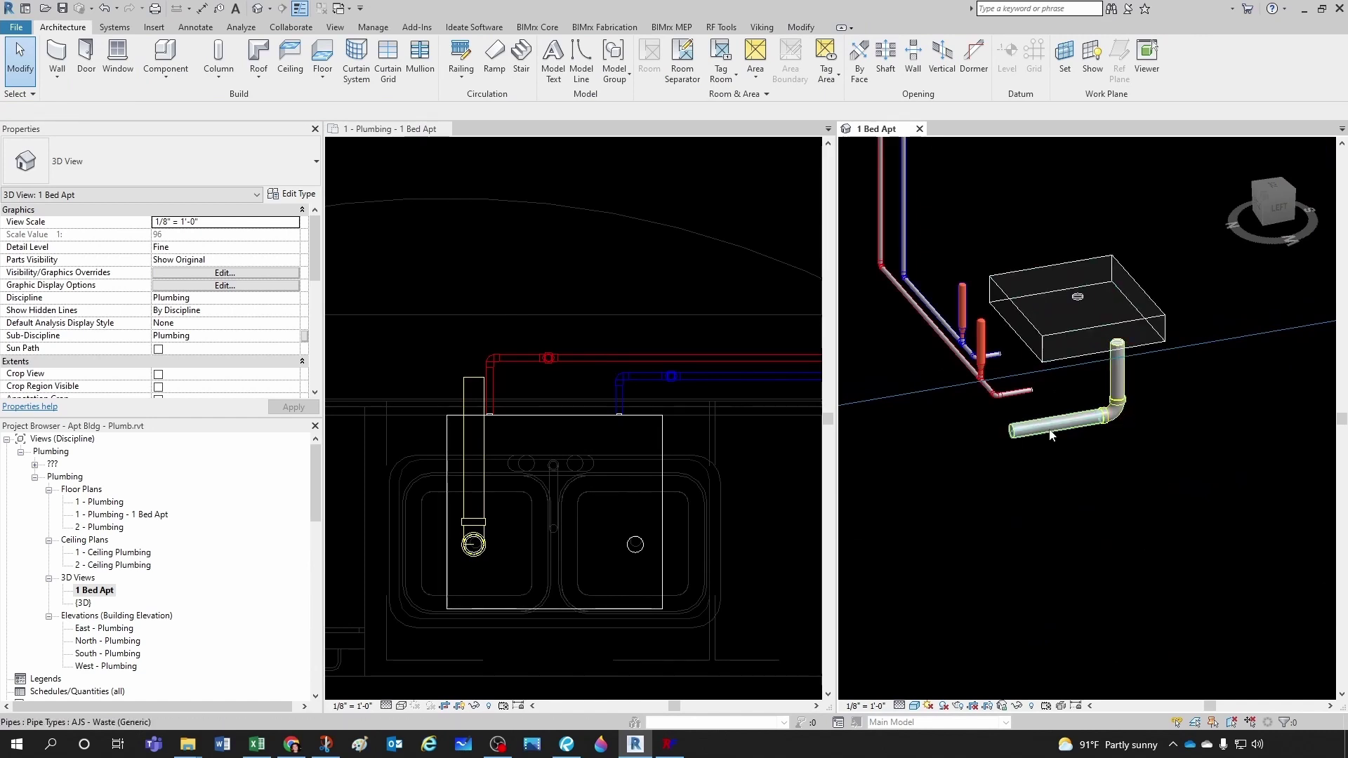
scroll(971, 449, "down", 1)
middle_click_drag(1082, 456, 1009, 462)
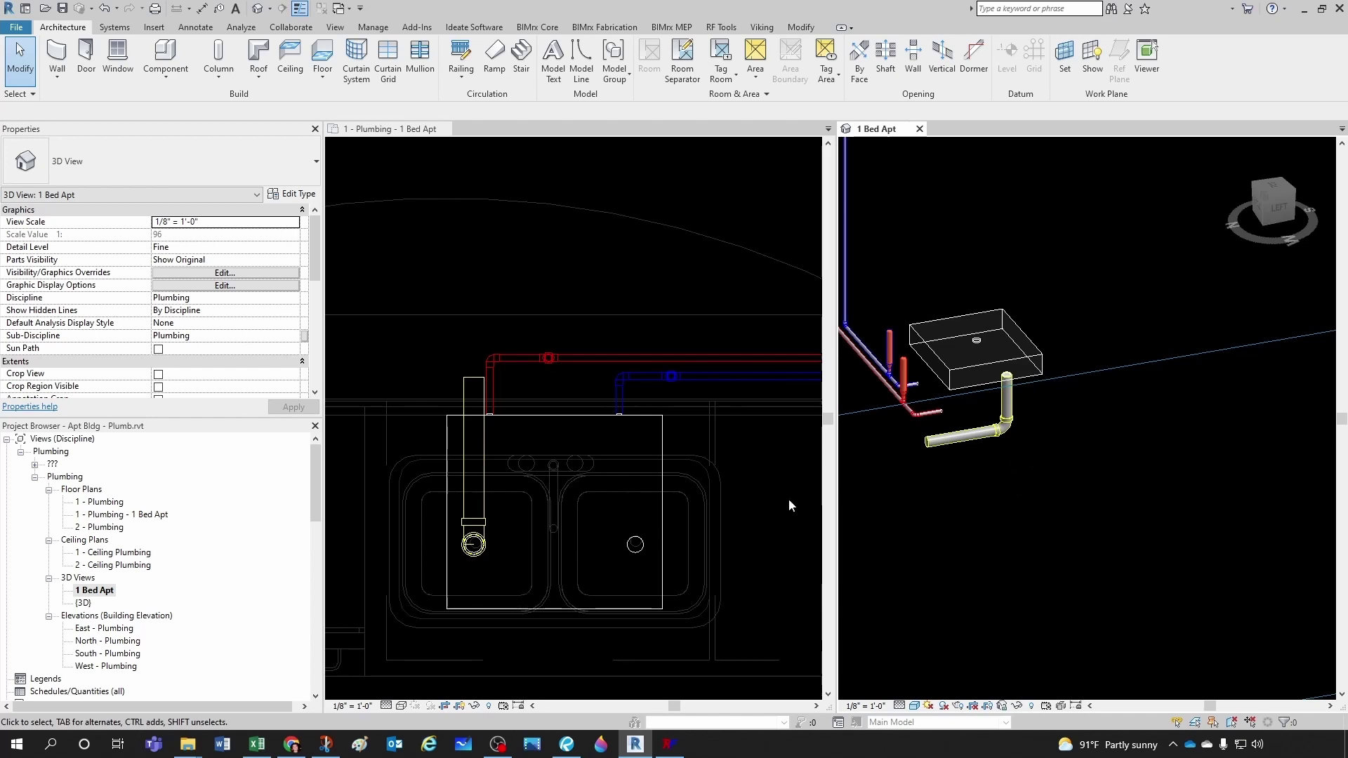
scroll(1005, 434, "up", 2)
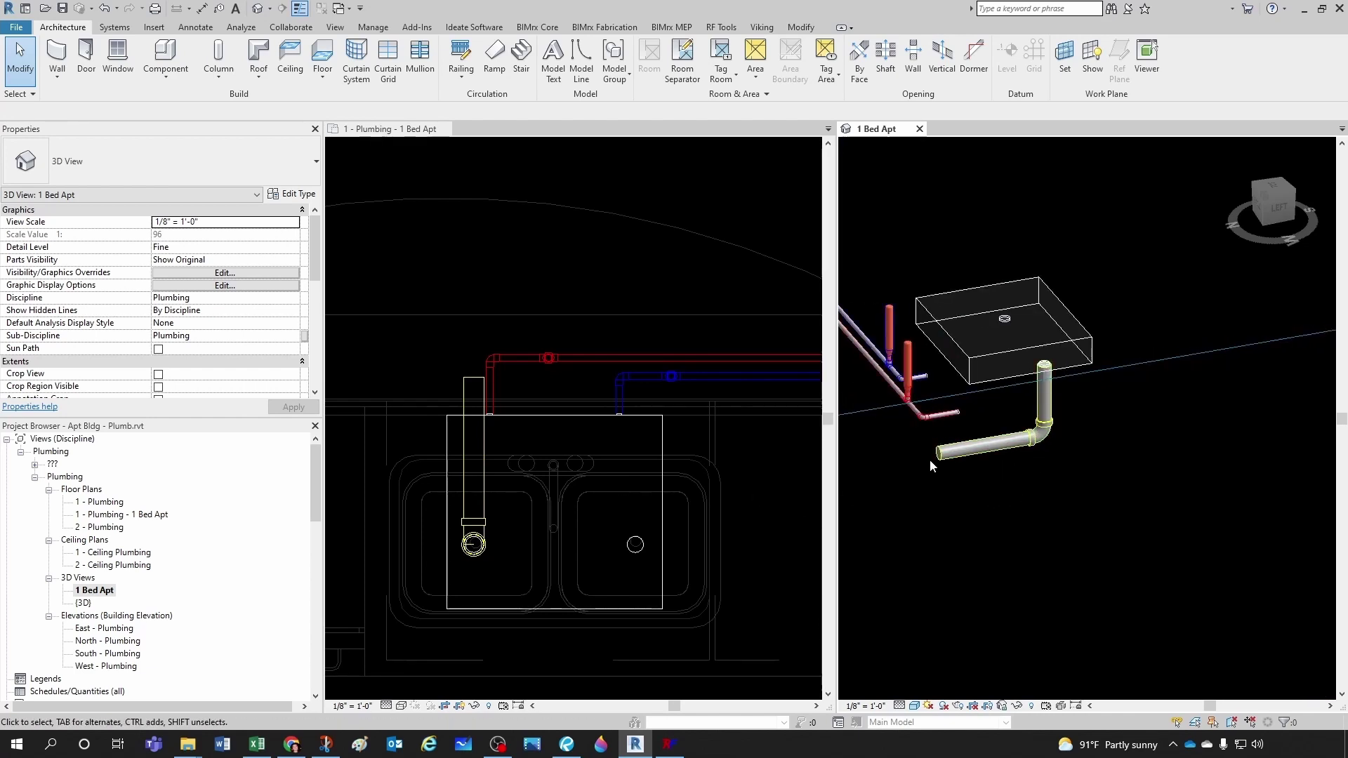
scroll(945, 465, "down", 2)
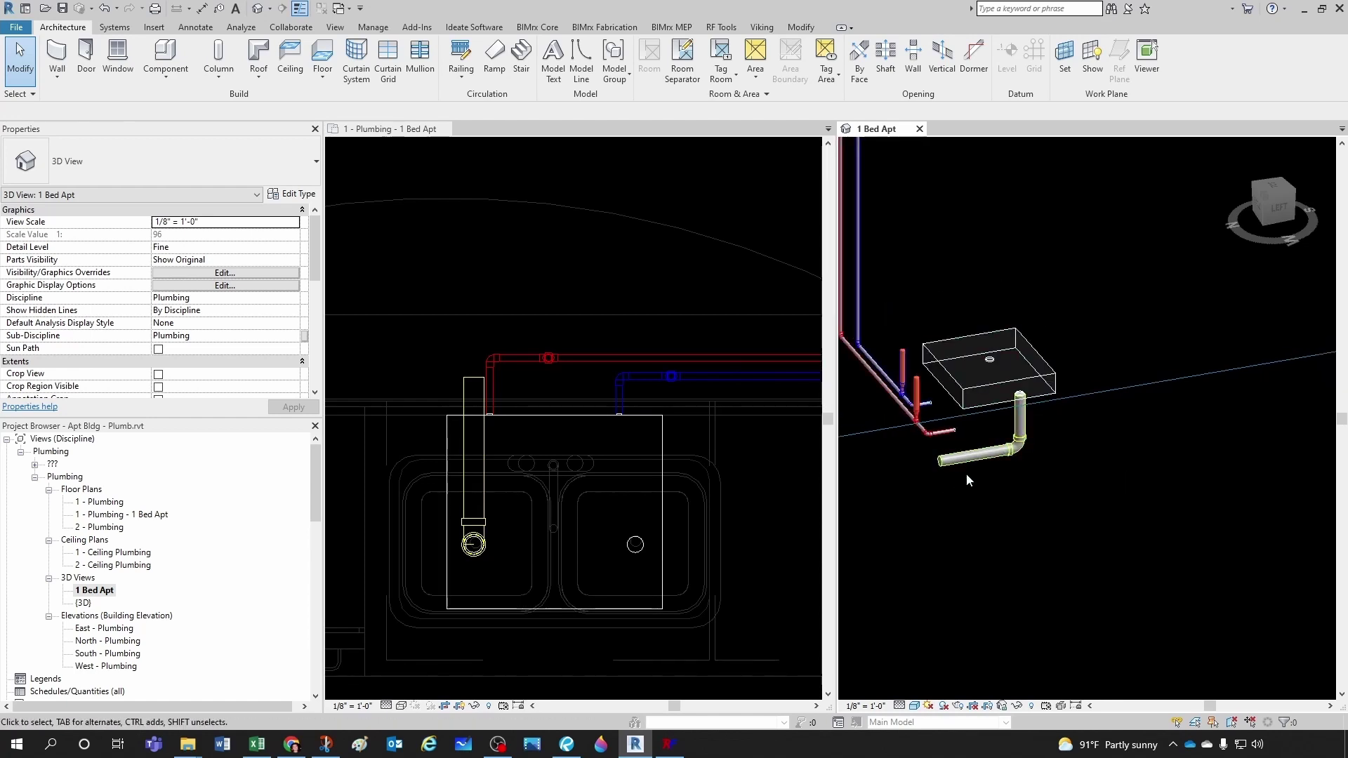
scroll(964, 500, "up", 1)
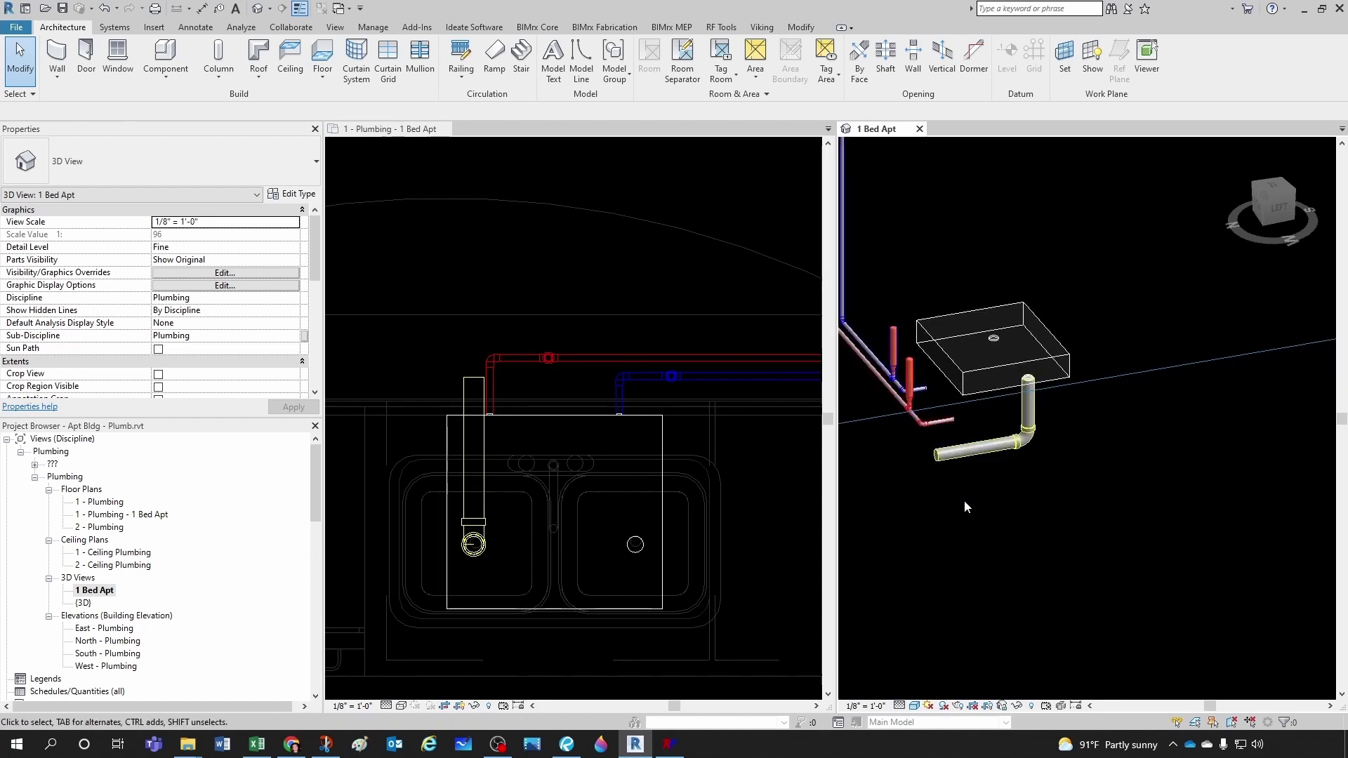
scroll(986, 463, "up", 1)
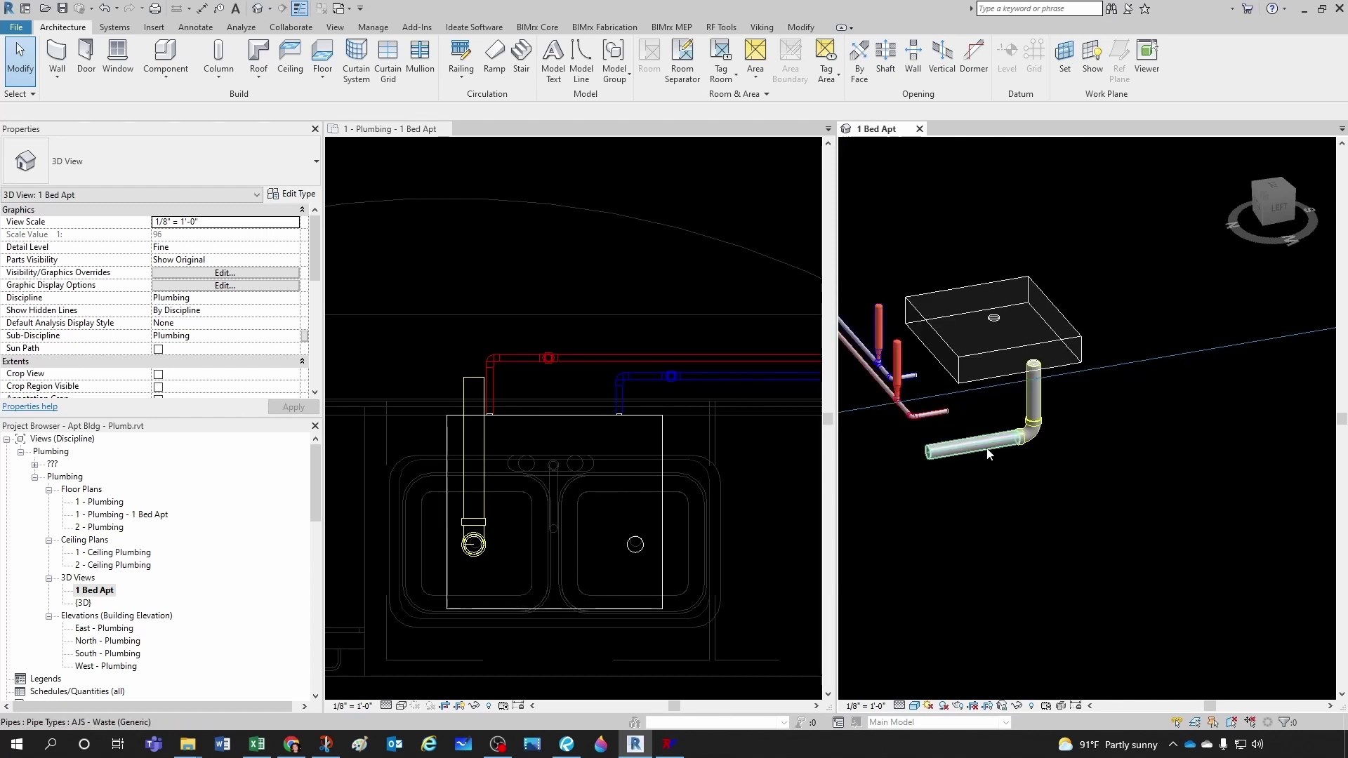
left_click(690, 479)
scroll(686, 479, "down", 1)
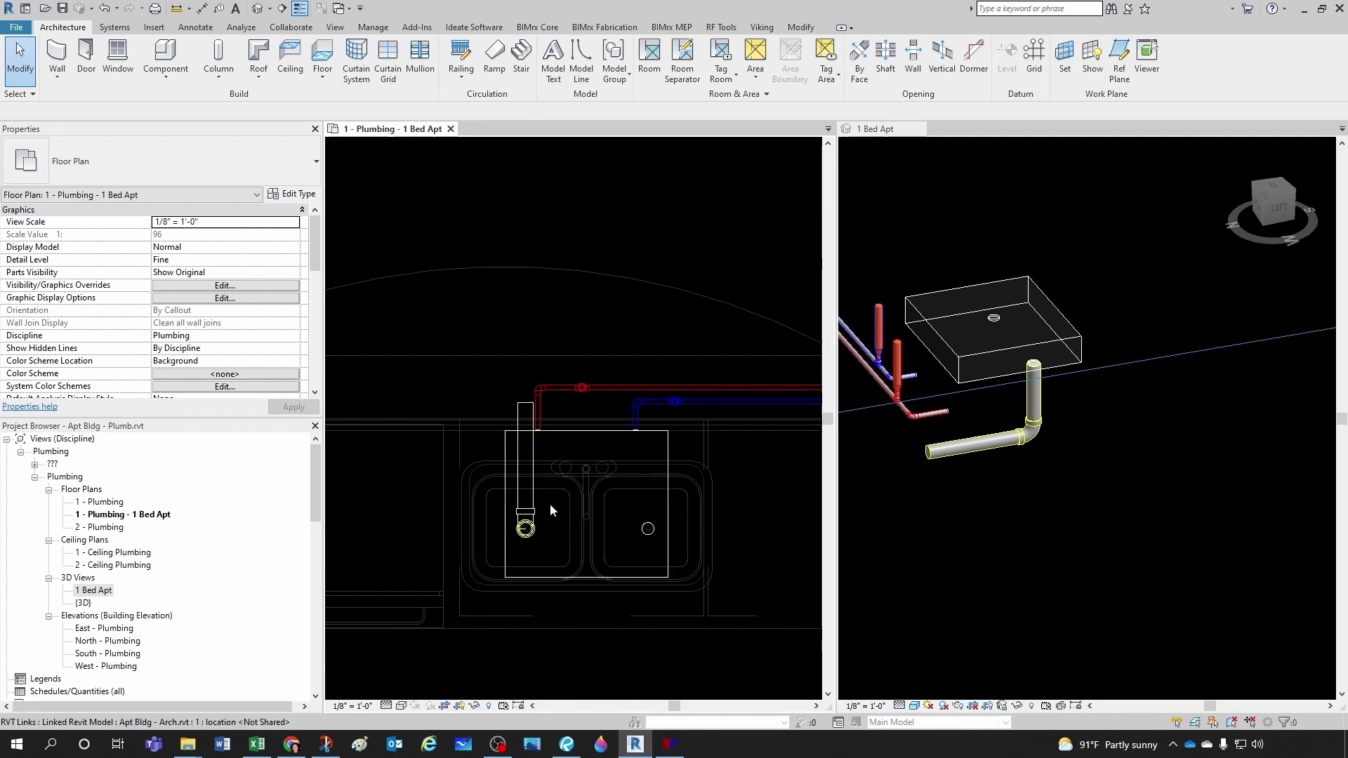
left_click(964, 496)
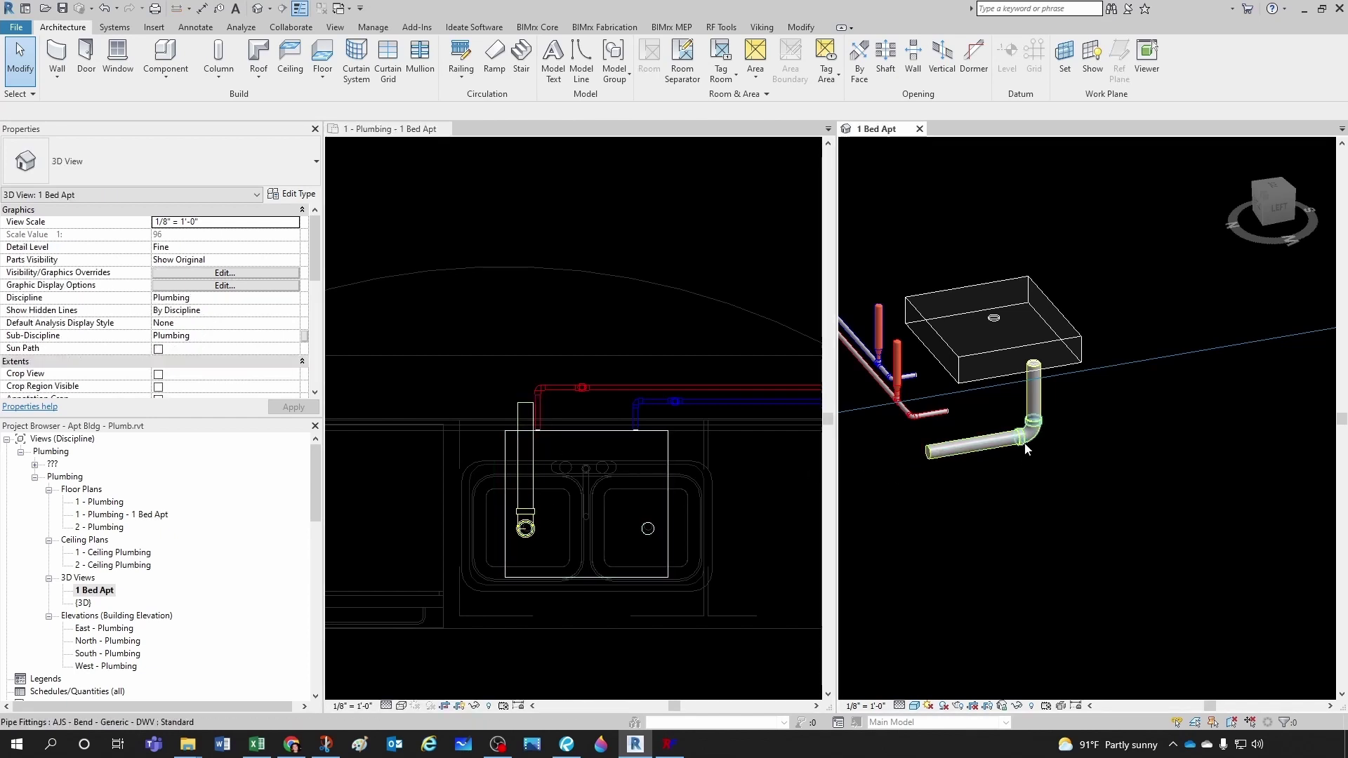
scroll(926, 483, "down", 3)
scroll(980, 492, "up", 2)
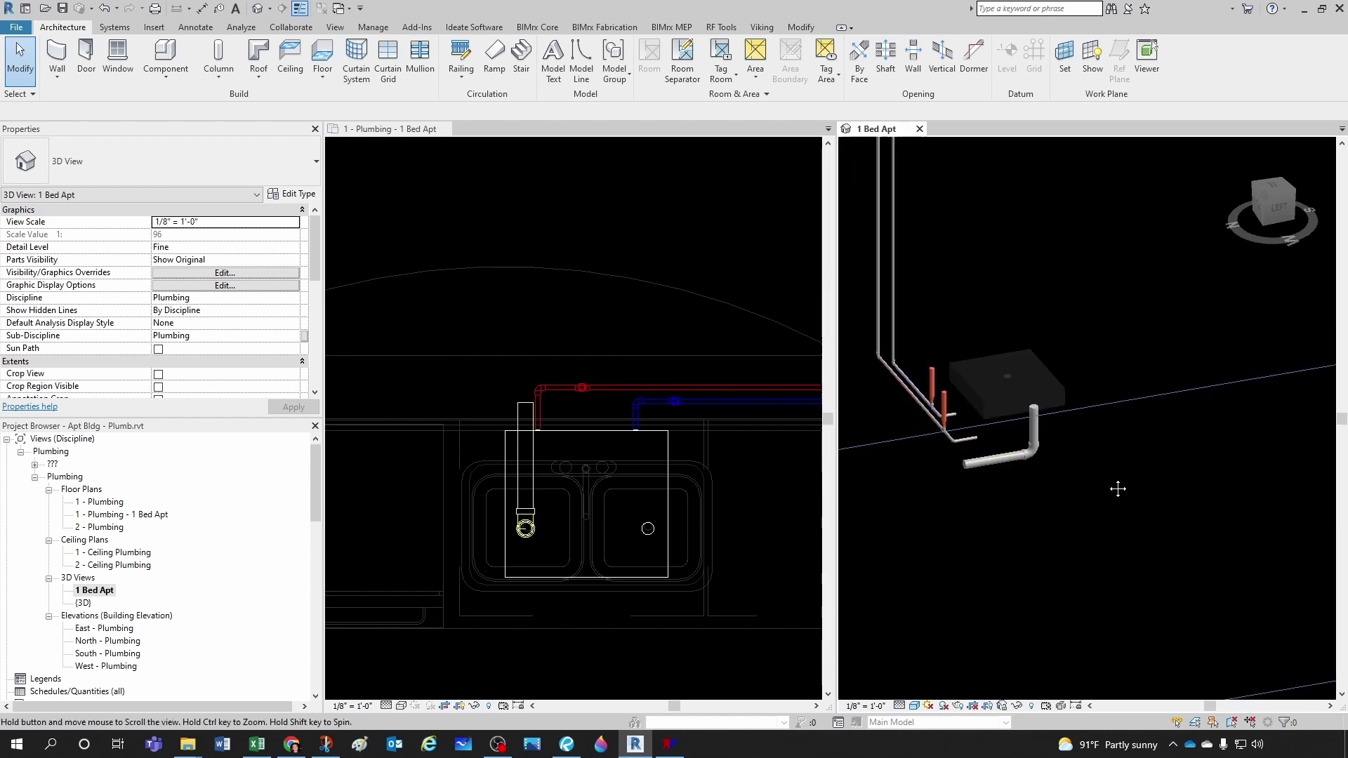
middle_click_drag(992, 512, 985, 503)
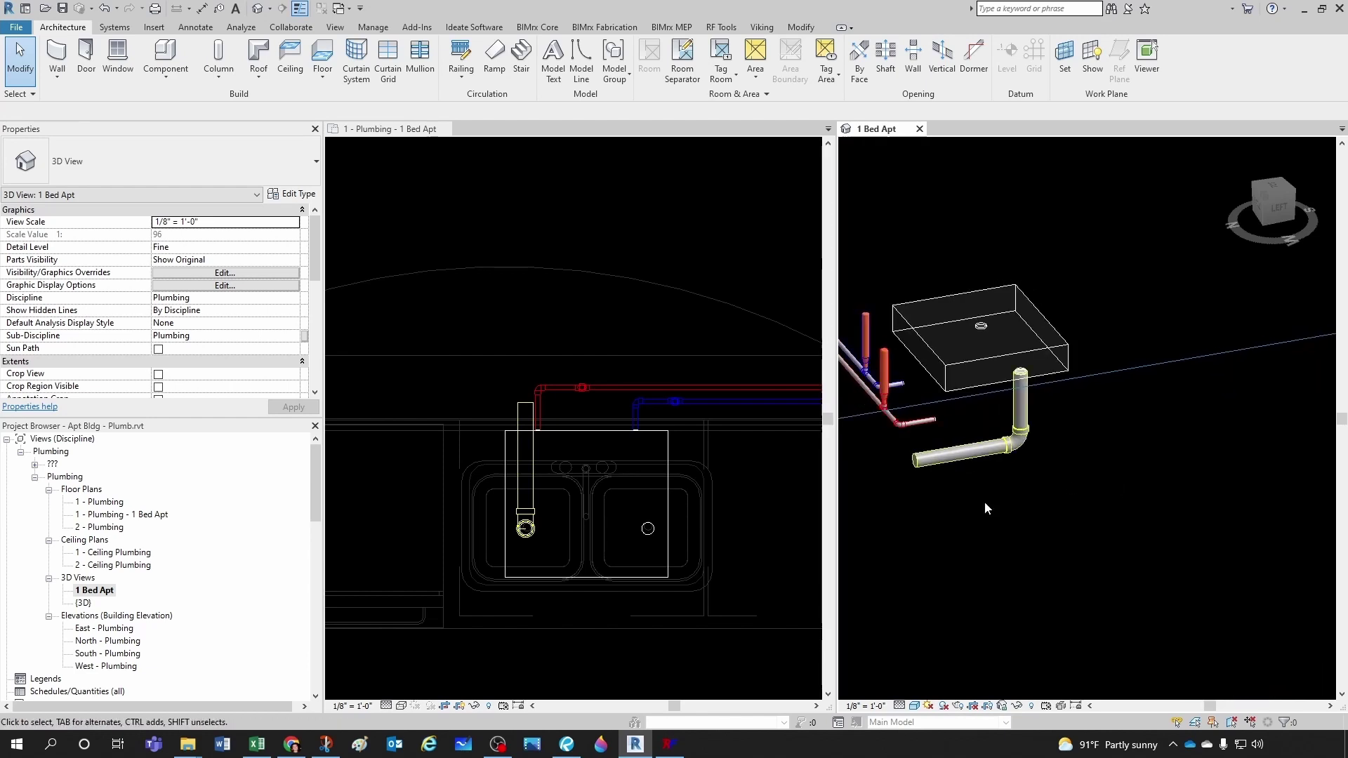
scroll(1036, 508, "up", 1)
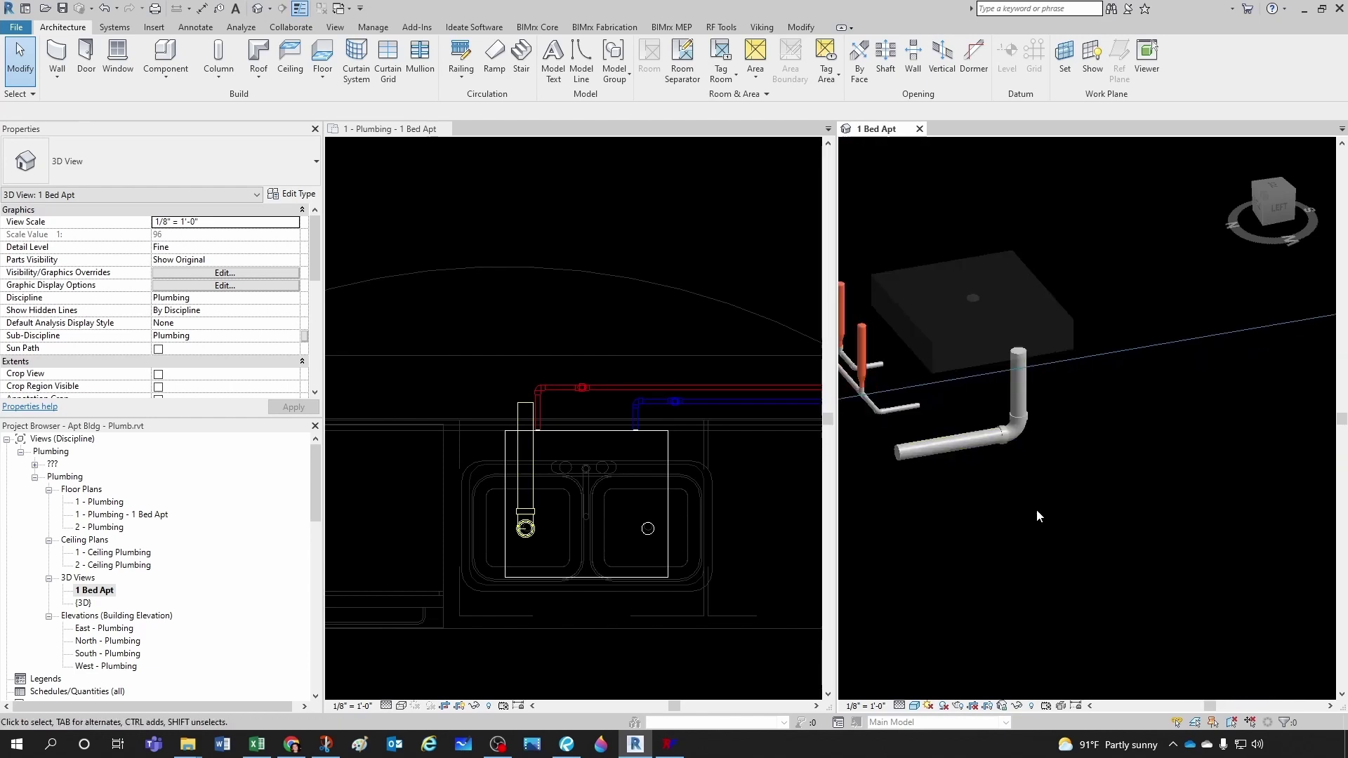
- Swap the bend under the first drain for an AJS - Trap P - Generic - DWV P-trap
left_click(1022, 434)
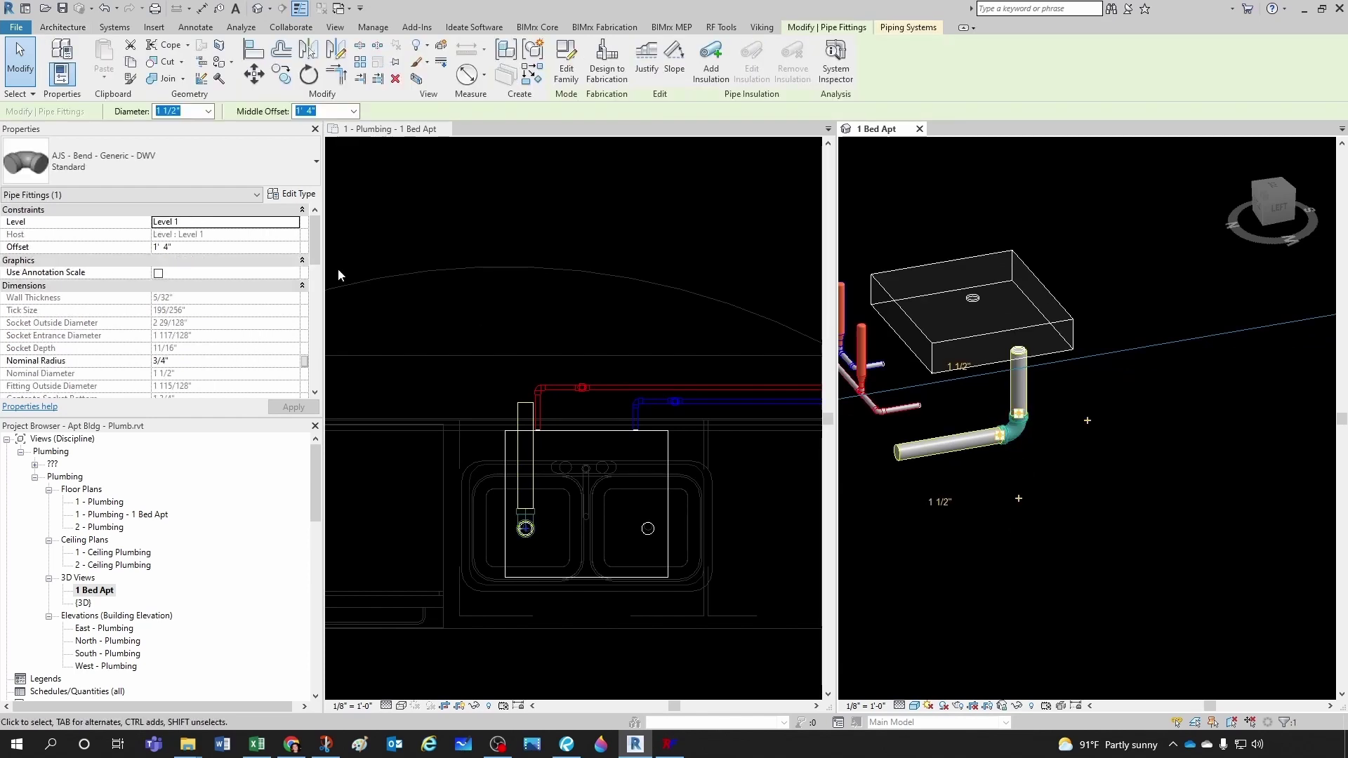
left_click(164, 179)
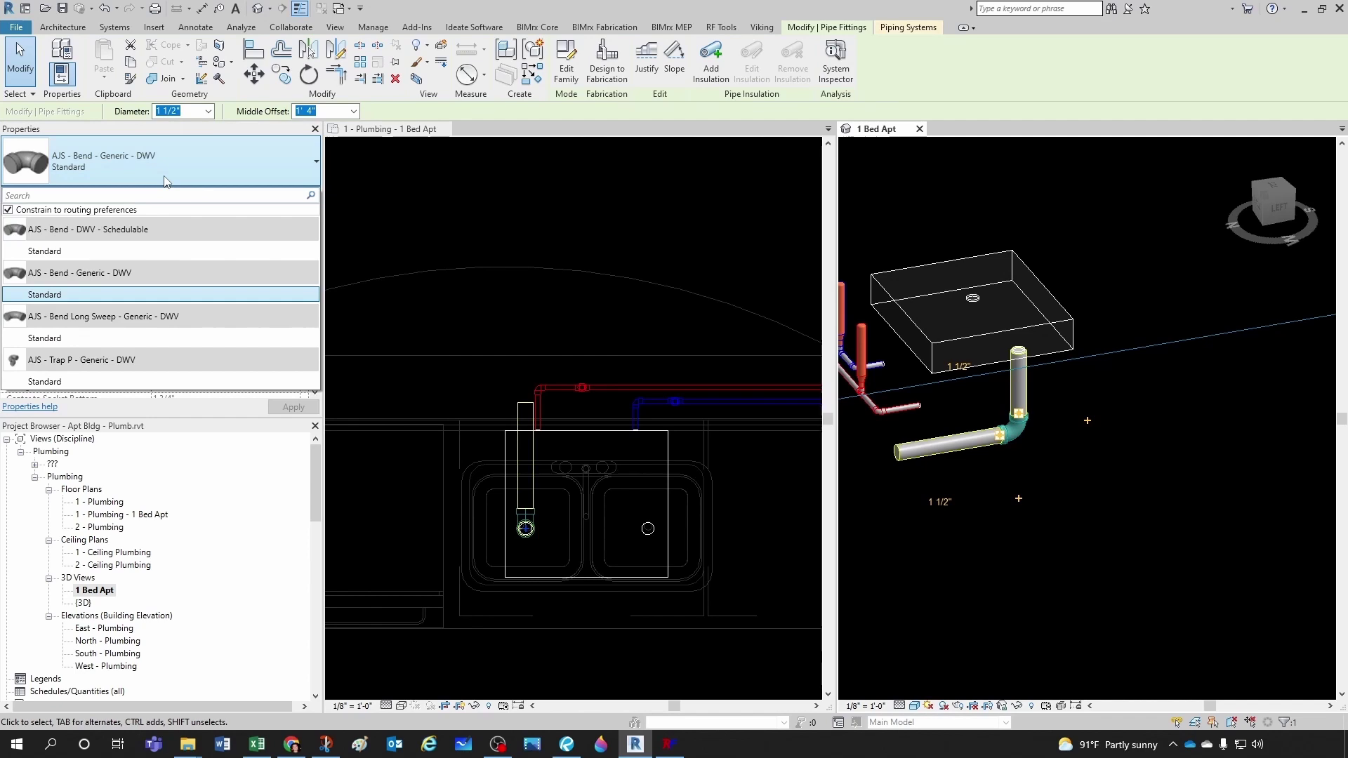
left_click(48, 381)
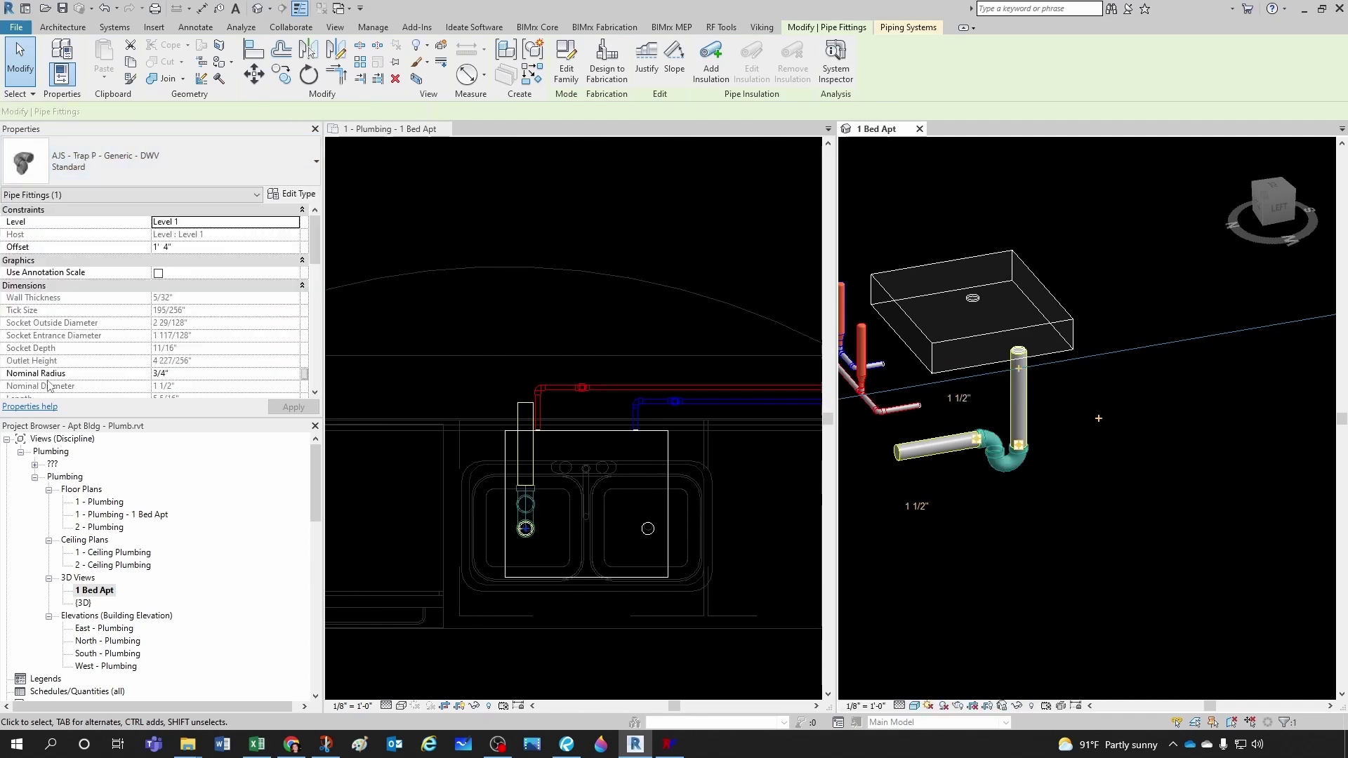
left_click(1004, 500)
scroll(1011, 500, "up", 2)
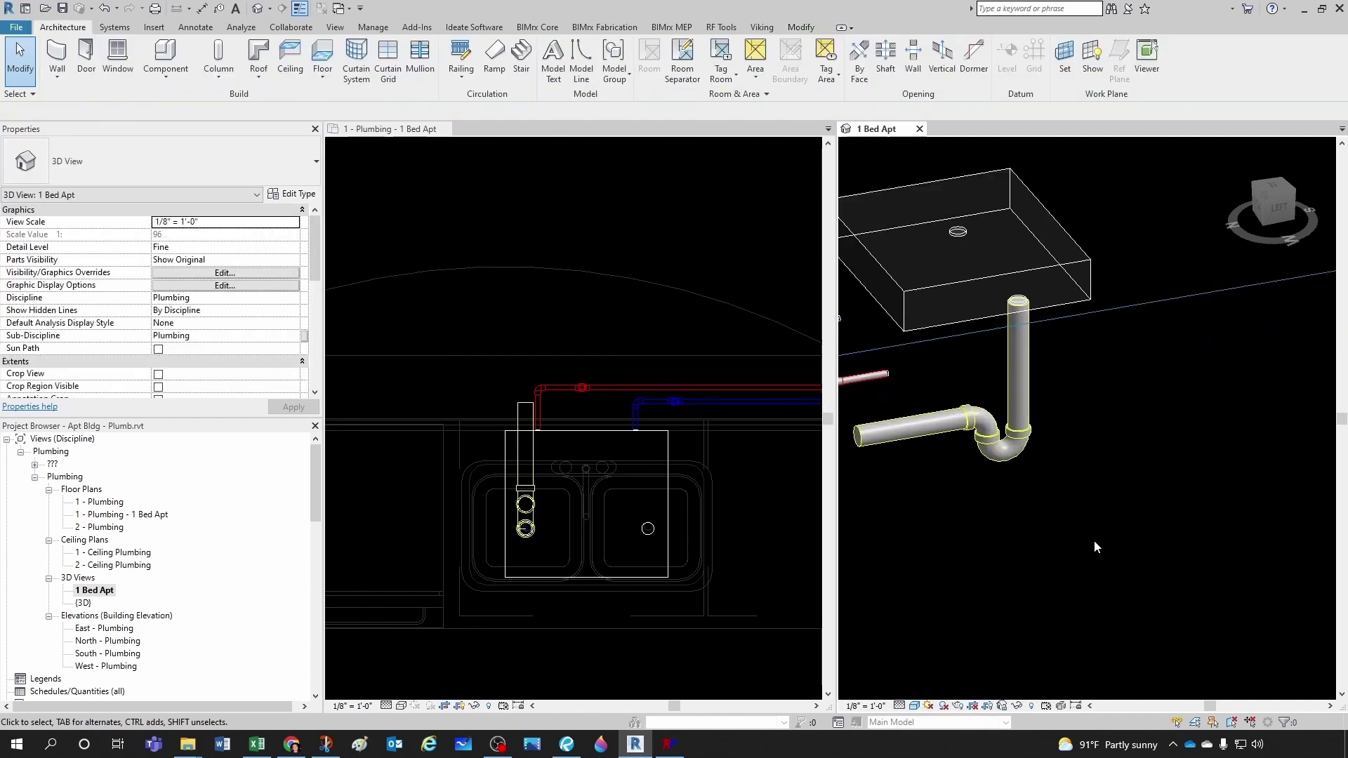
scroll(1091, 531, "down", 1)
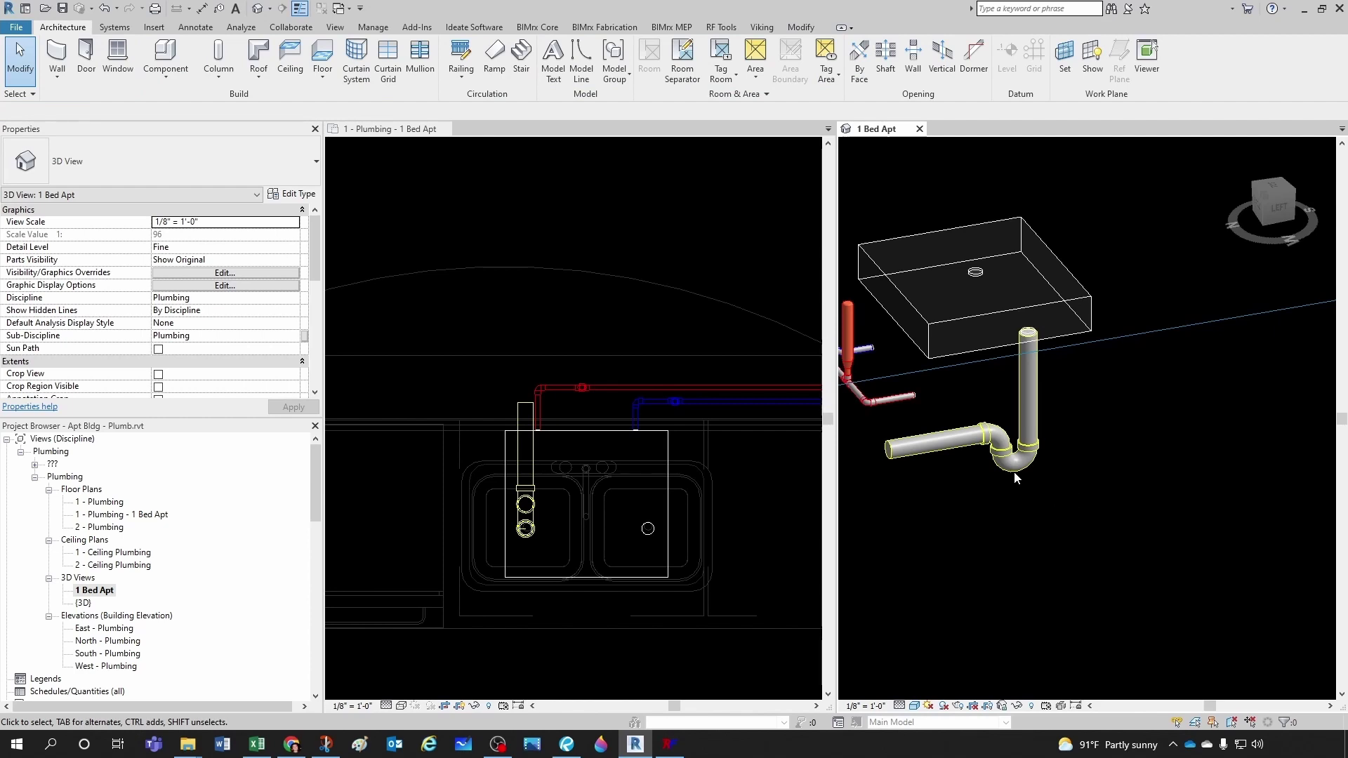
left_click(995, 465)
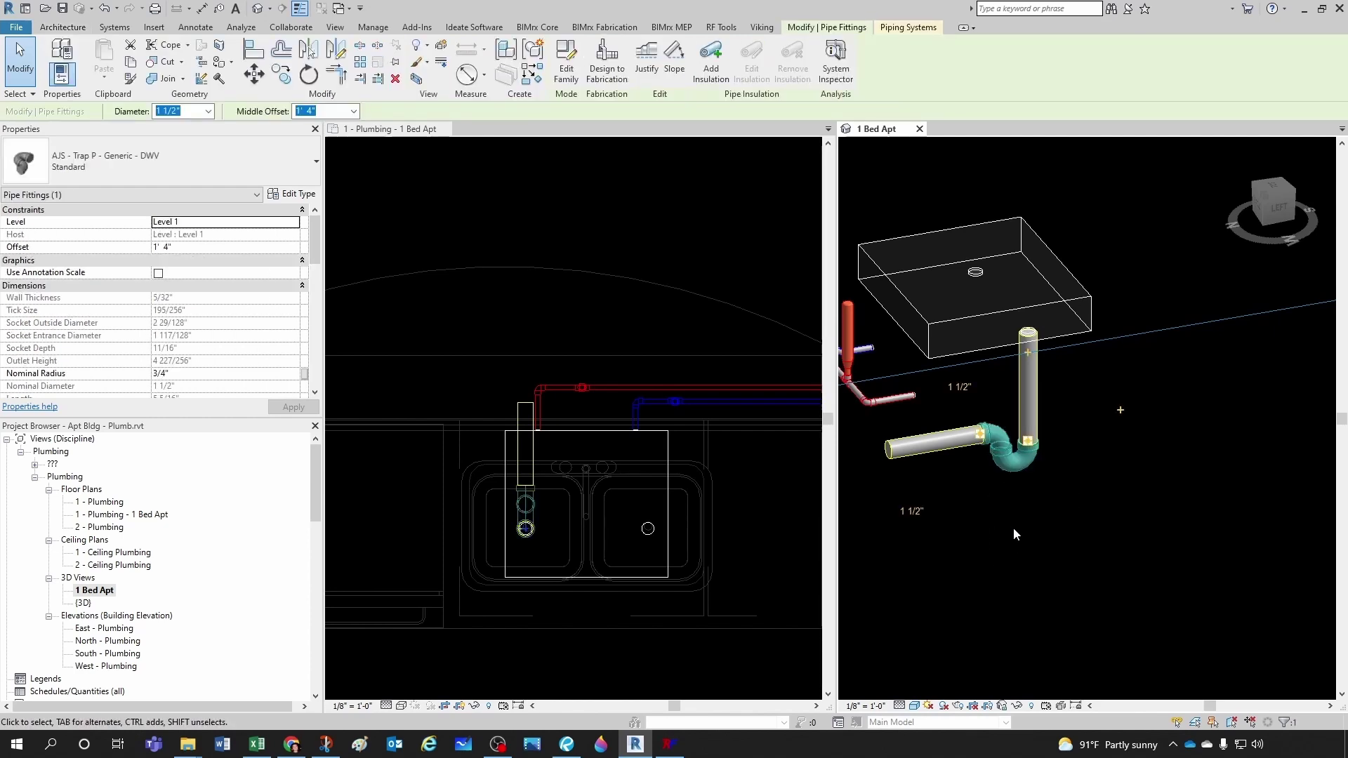
scroll(1013, 528, "up", 1)
right_click(1015, 461)
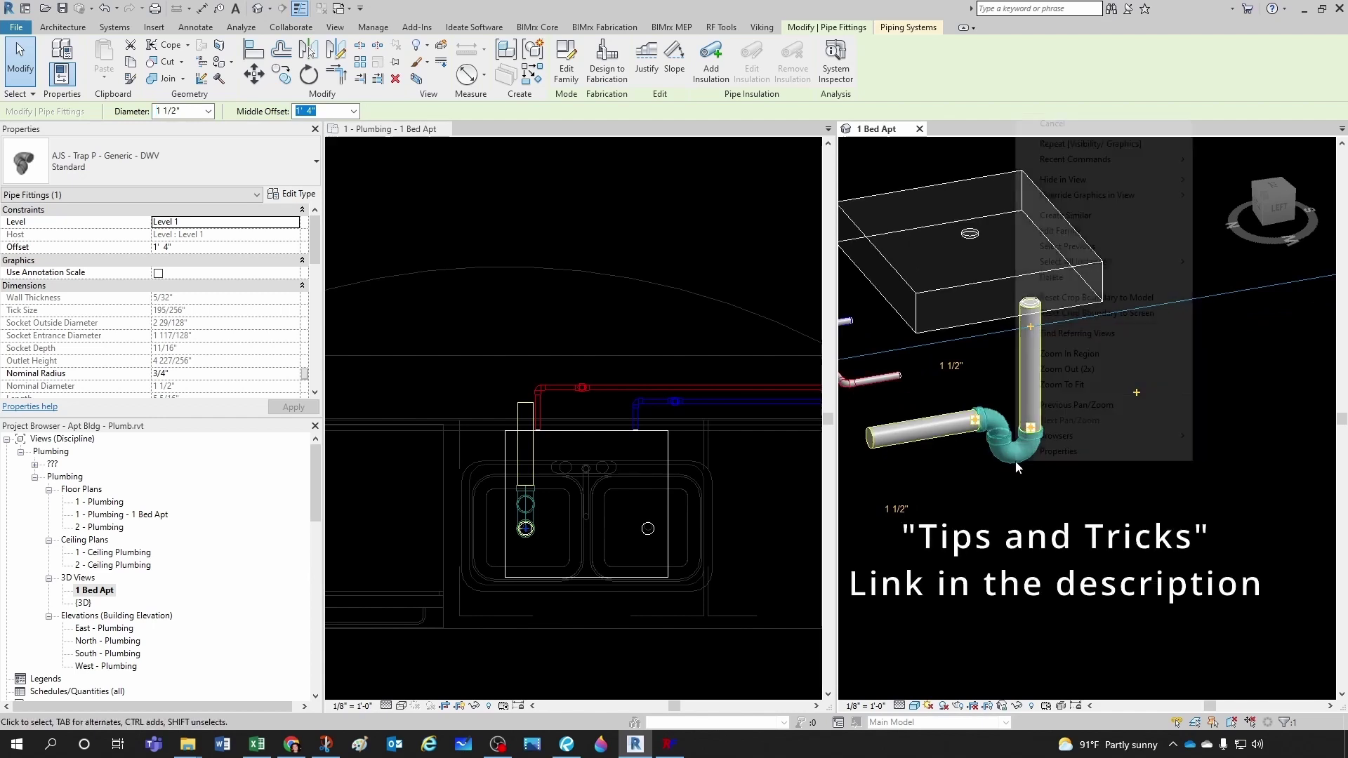
left_click(1074, 231)
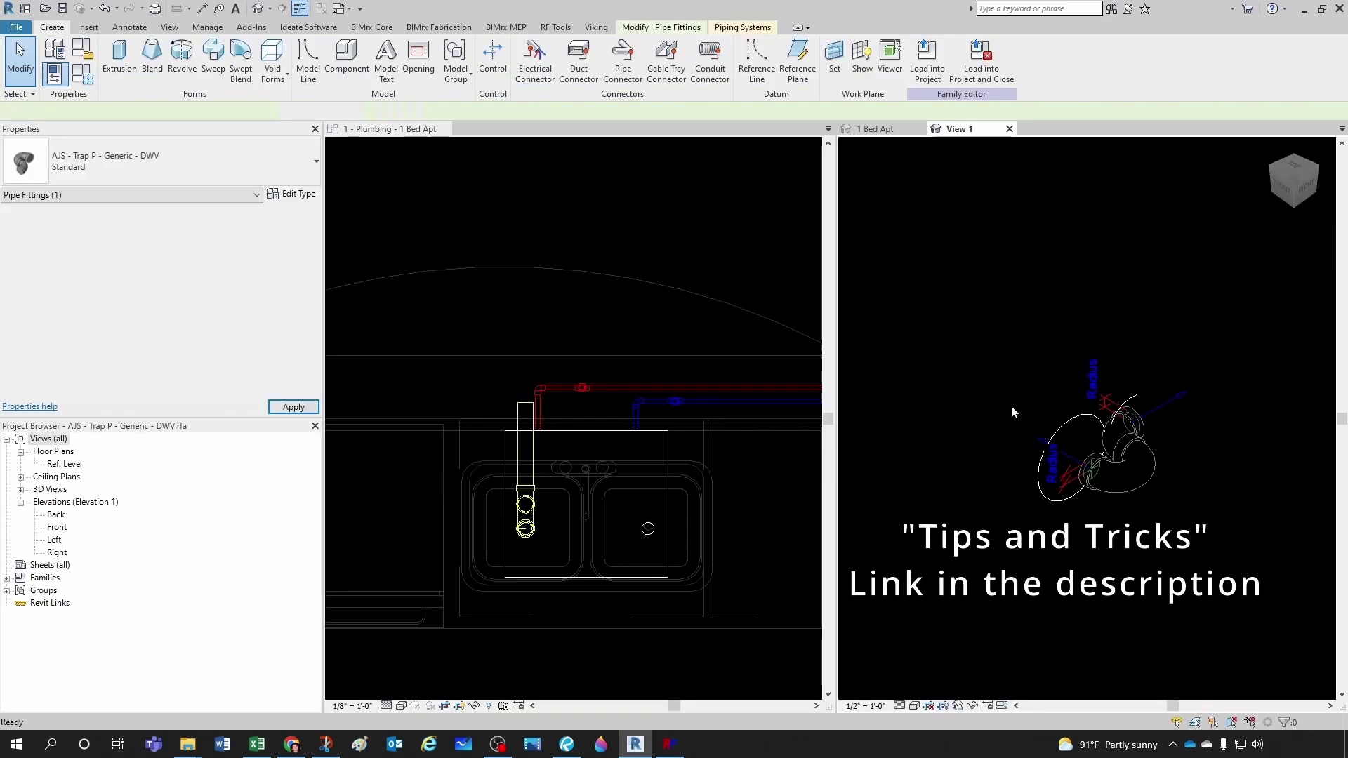
scroll(1053, 407, "down", 1)
middle_click_drag(1127, 539, 1060, 538)
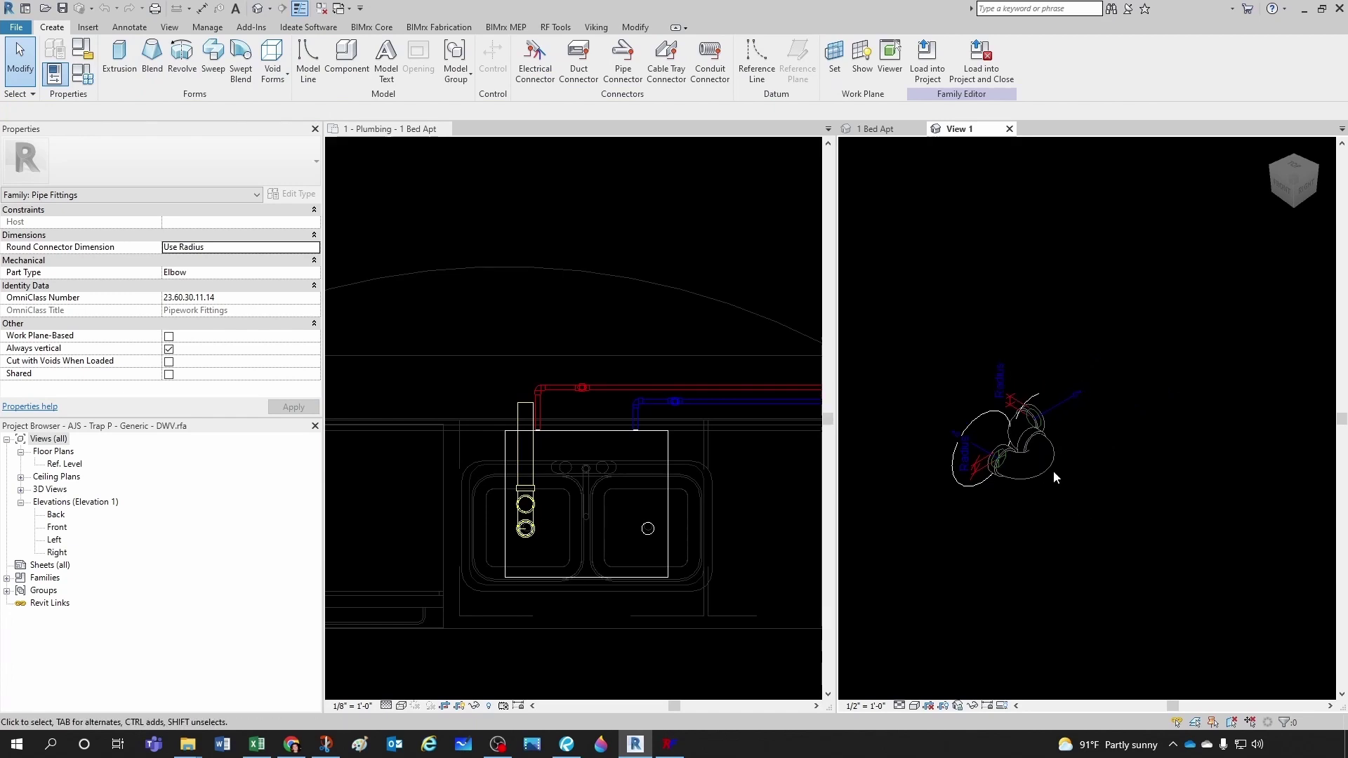
left_click(89, 51)
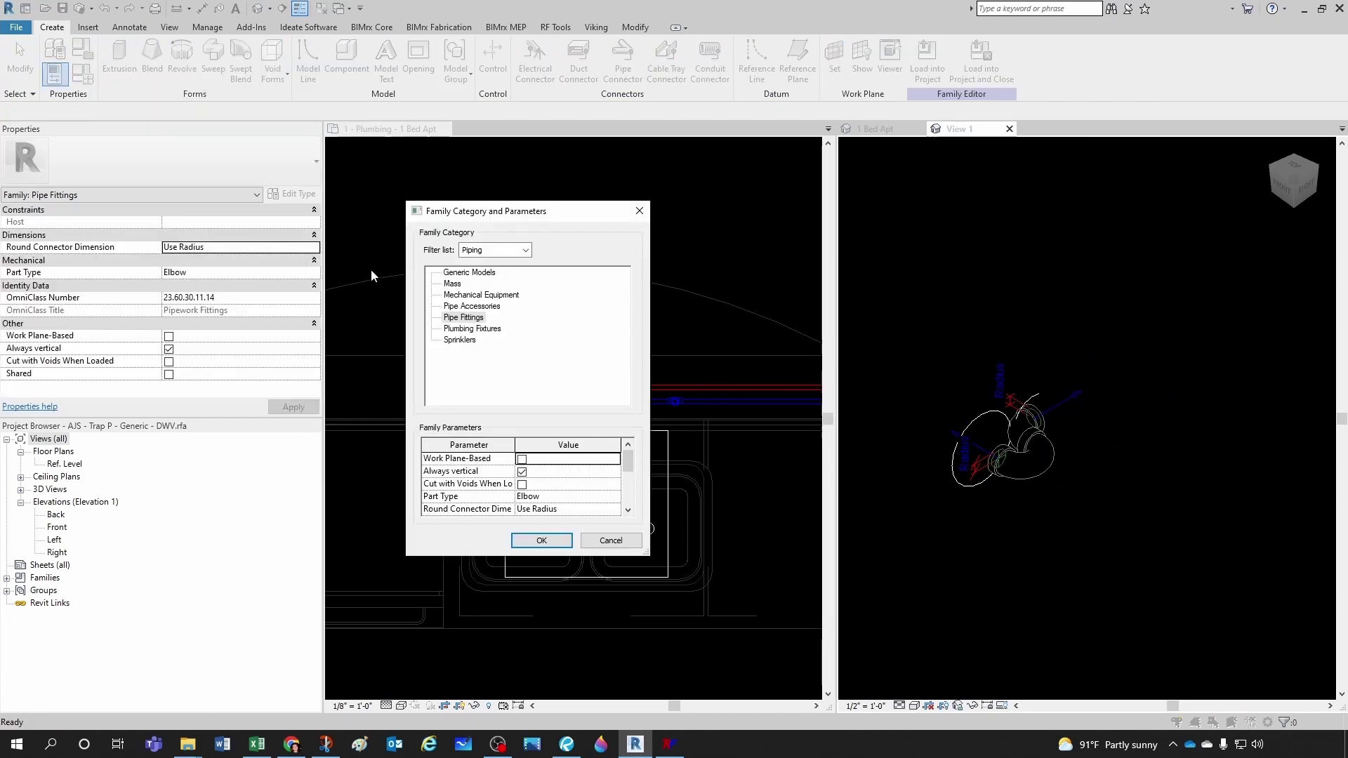
left_click(542, 499)
scroll(552, 526, "down", 1)
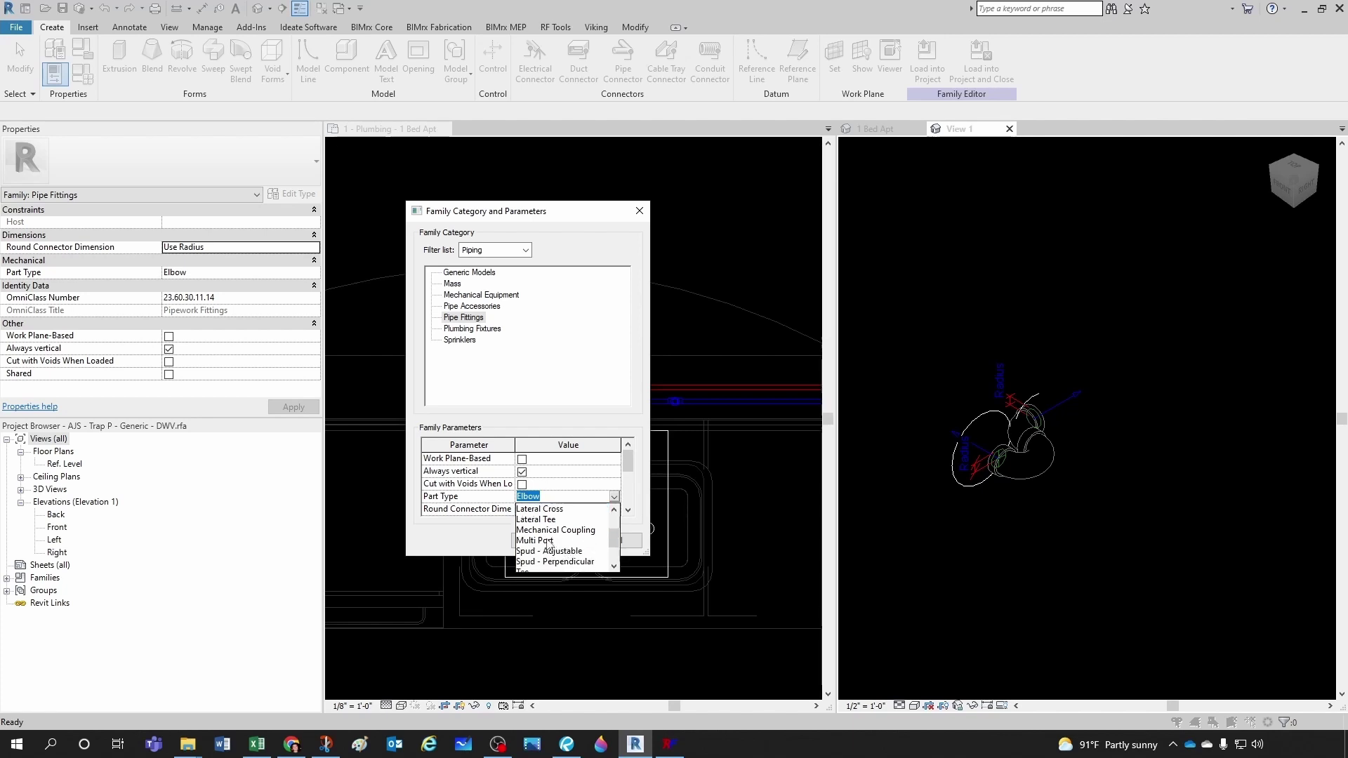
key("Escape")
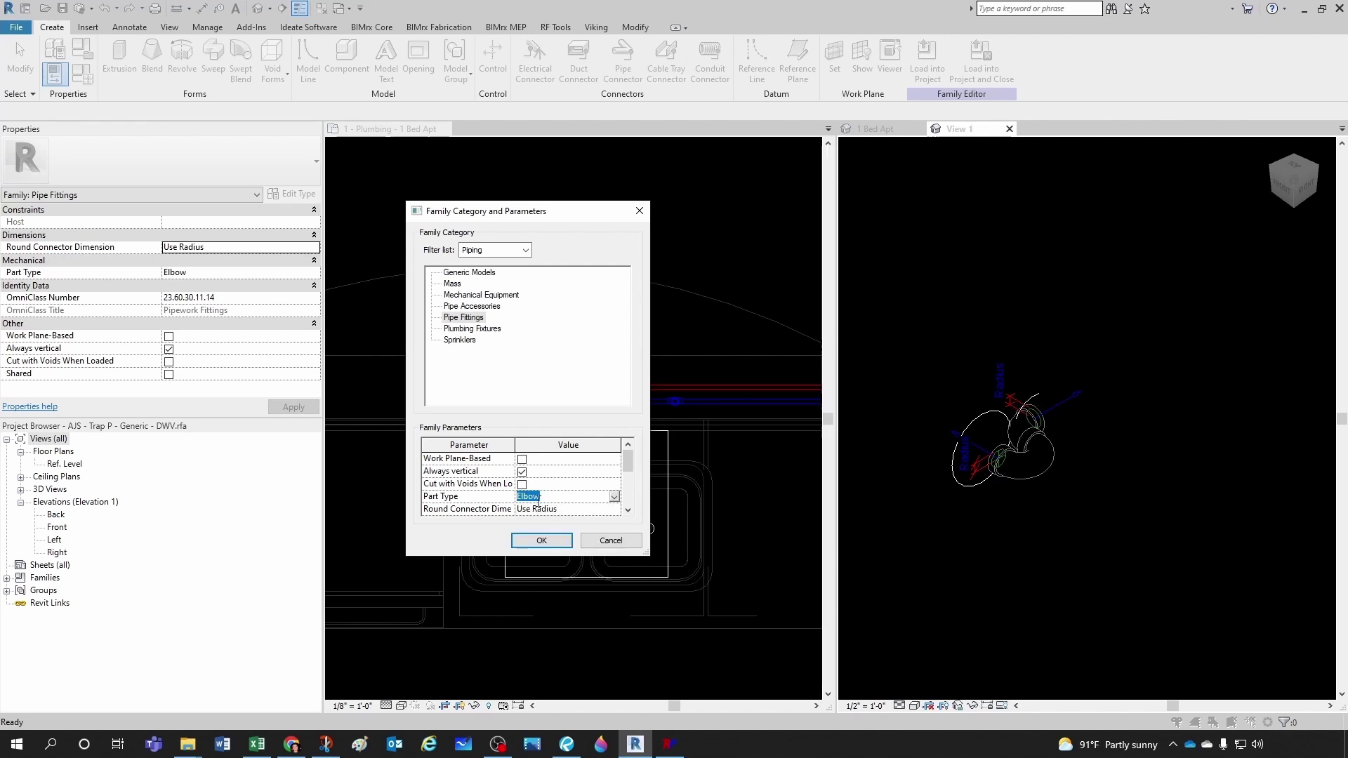
key("Return")
left_click(1008, 129)
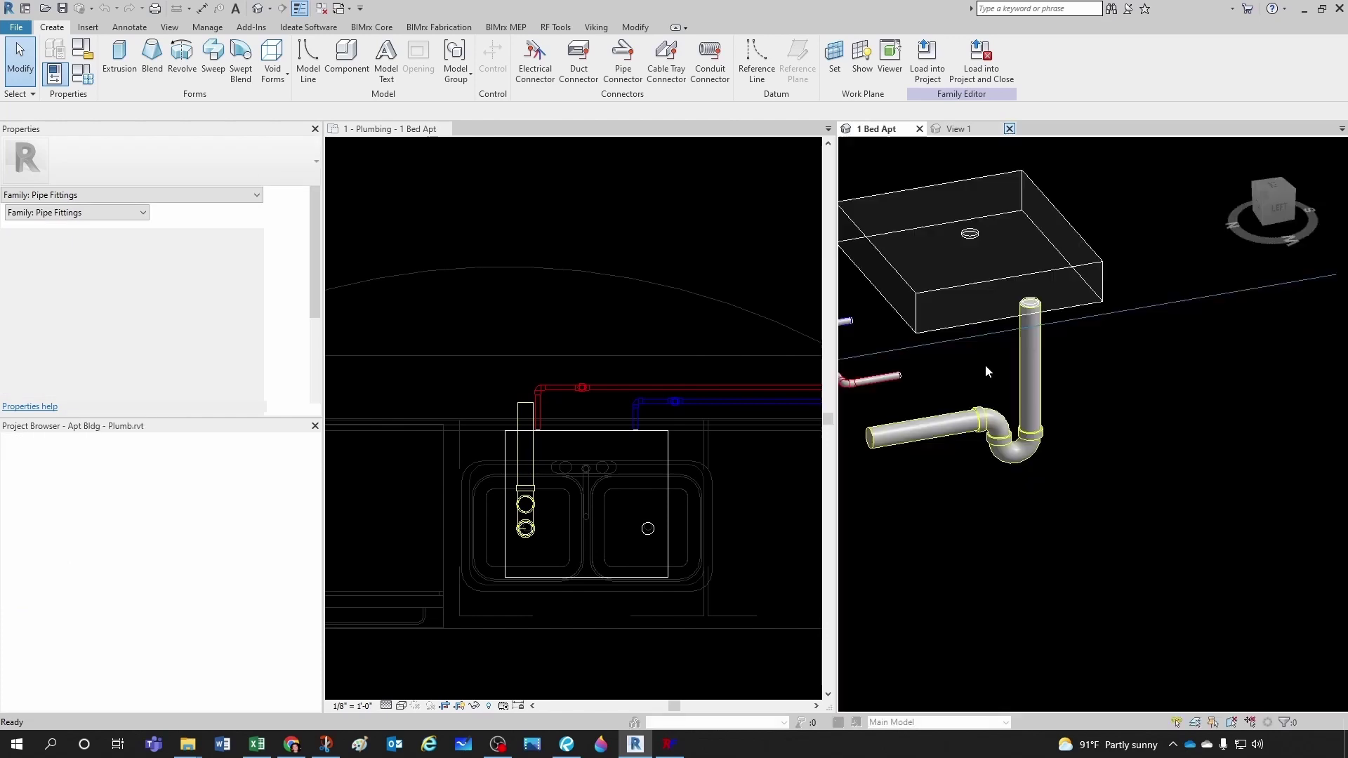
scroll(985, 364, "down", 2)
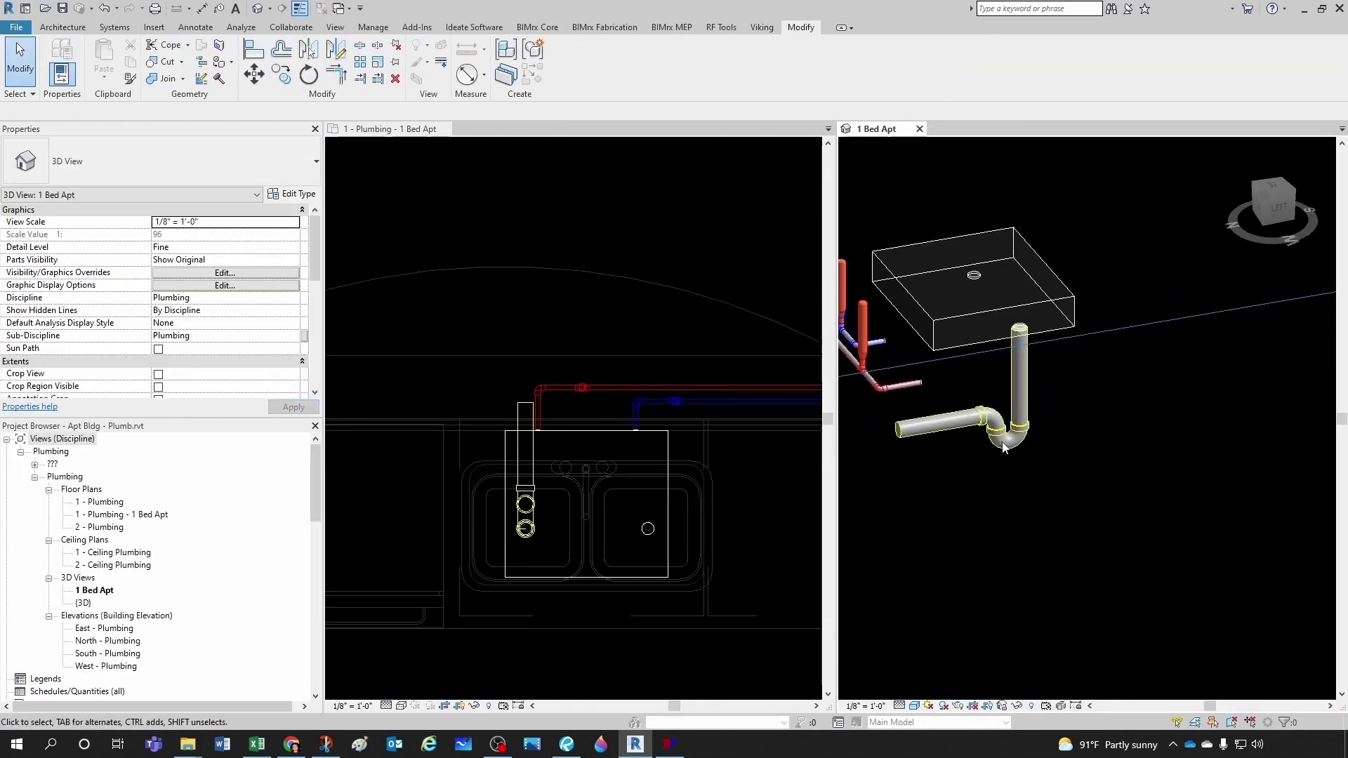
- Draw a 1 1/2" waste pipe from the sink's right drain at 1' 4" offset, ending north
mouse_move(1059, 477)
middle_mouse_down()
mouse_move(1089, 473)
mouse_move(1105, 503)
middle_mouse_up()
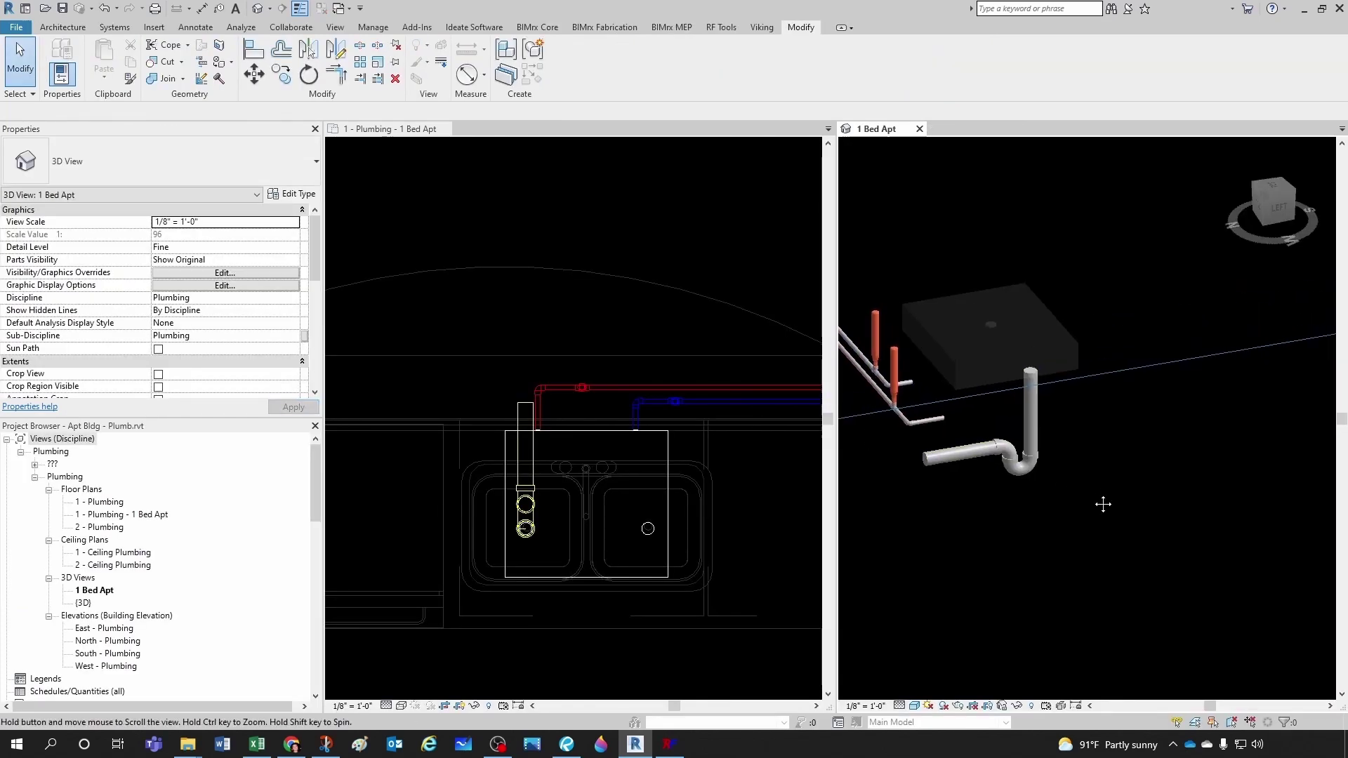
scroll(1050, 478, "up", 1)
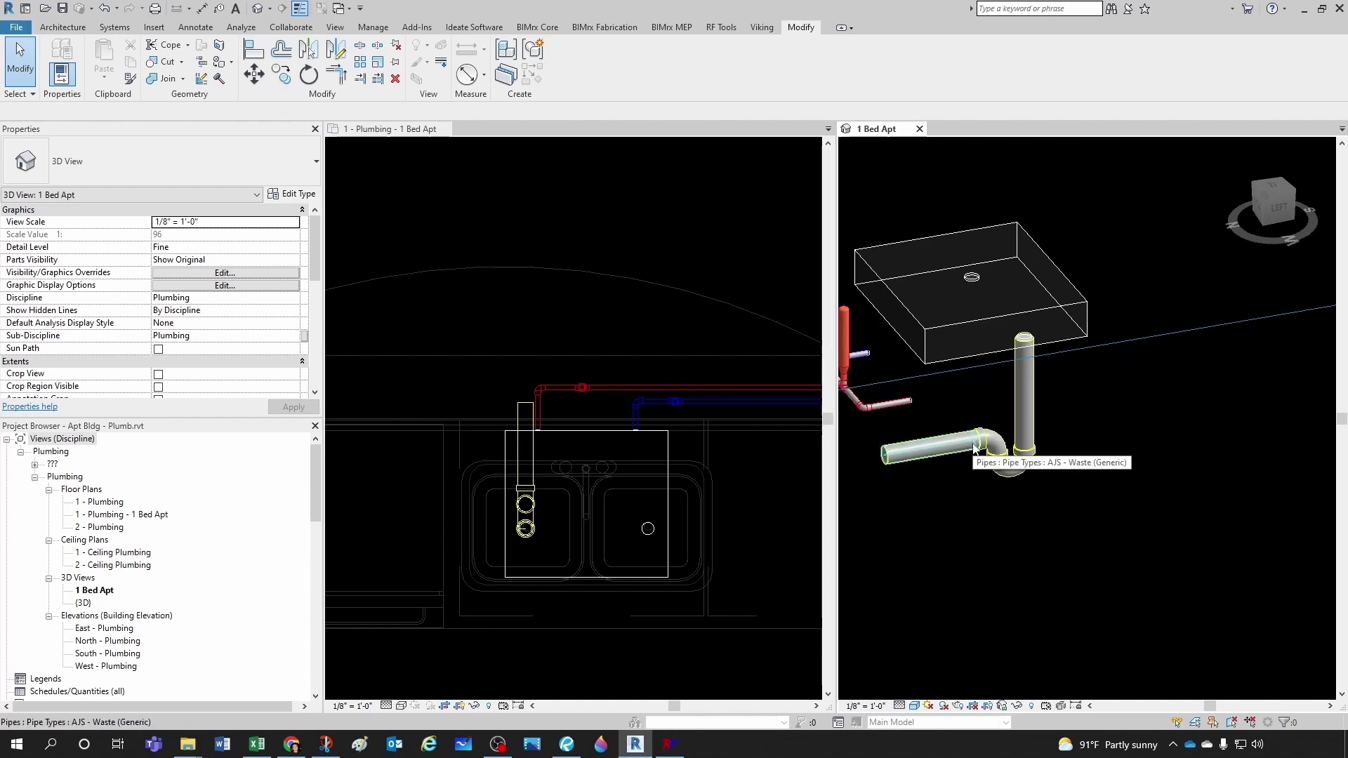
left_click(726, 524)
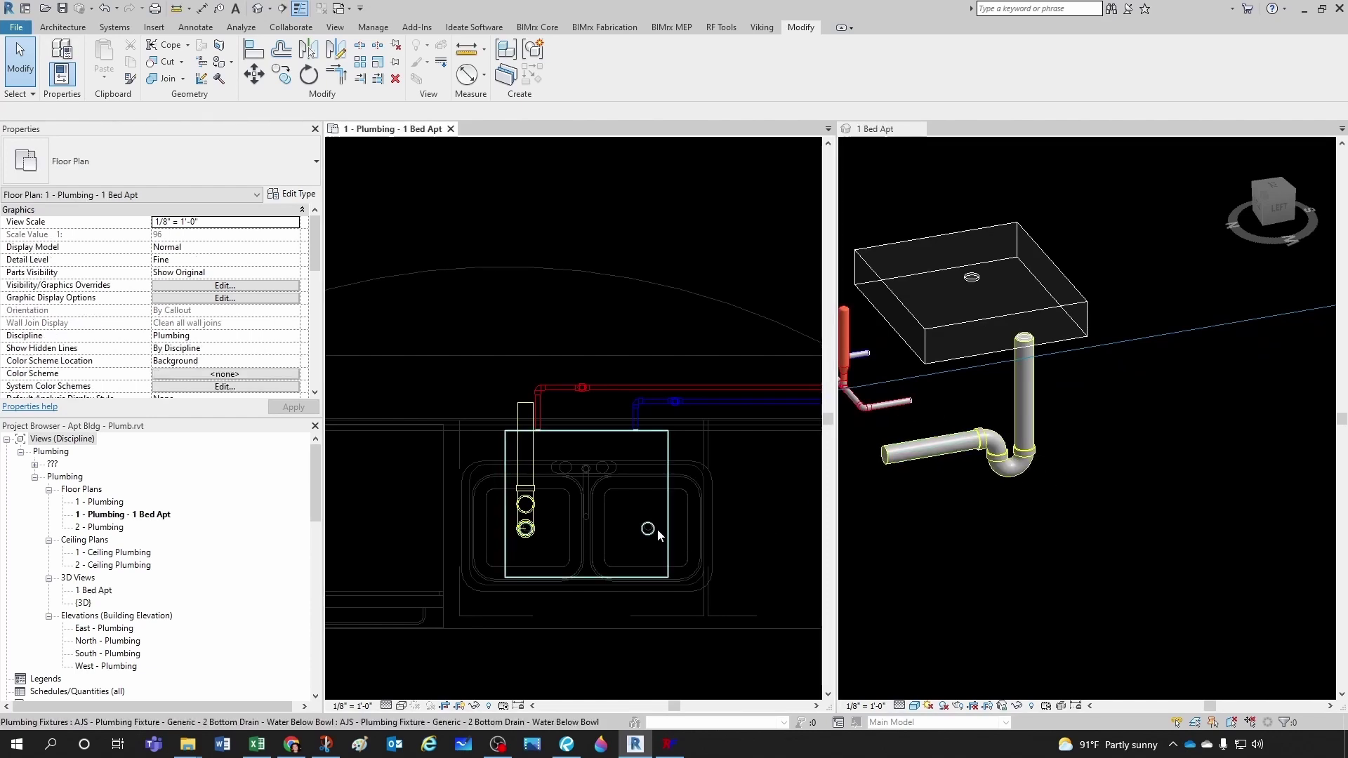
left_click(658, 535)
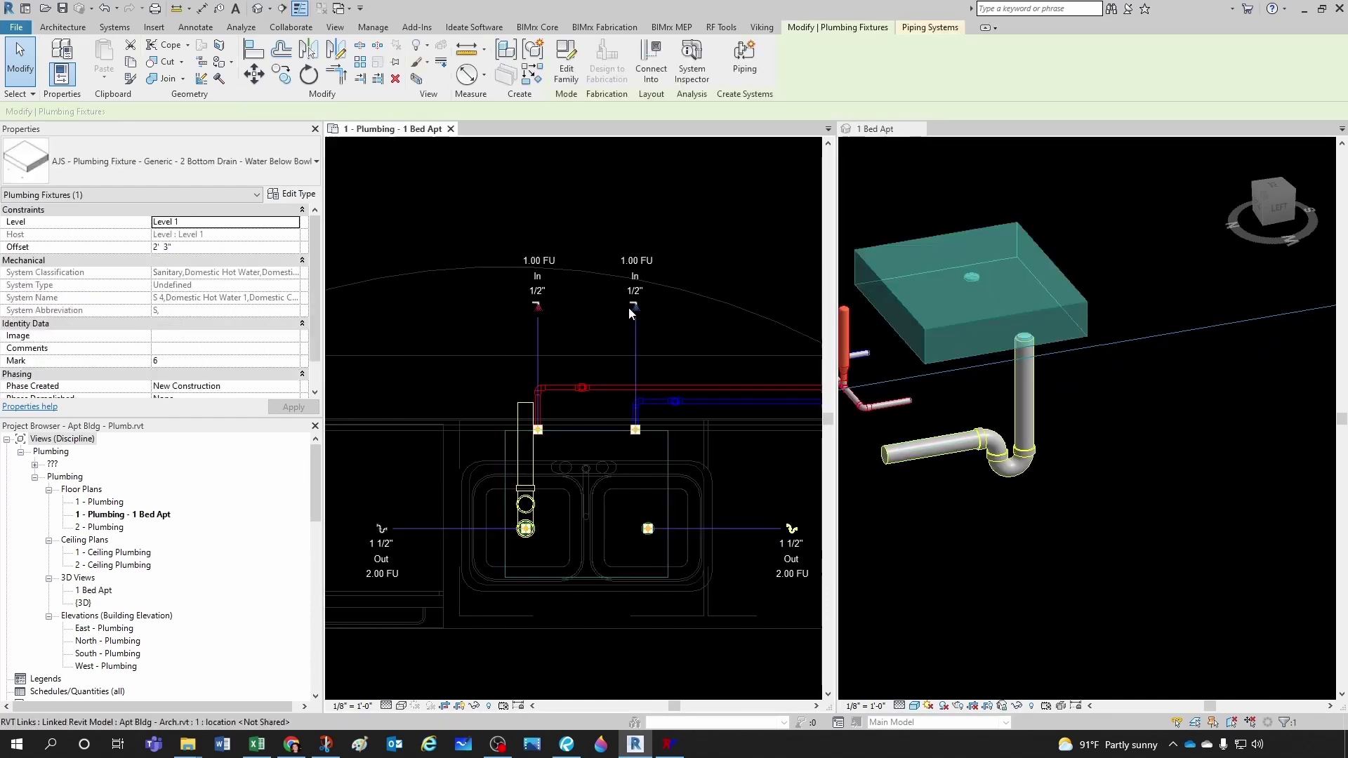
left_click(790, 530)
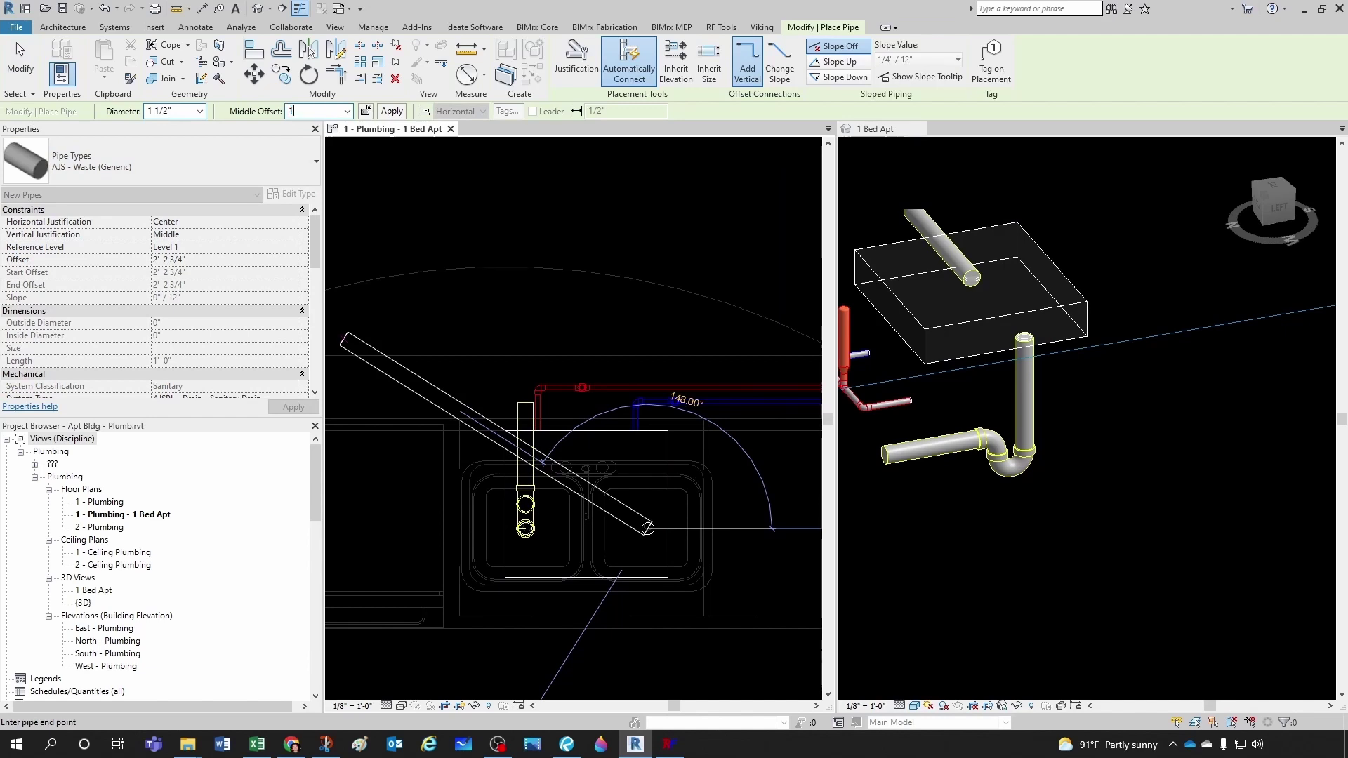
key("Return")
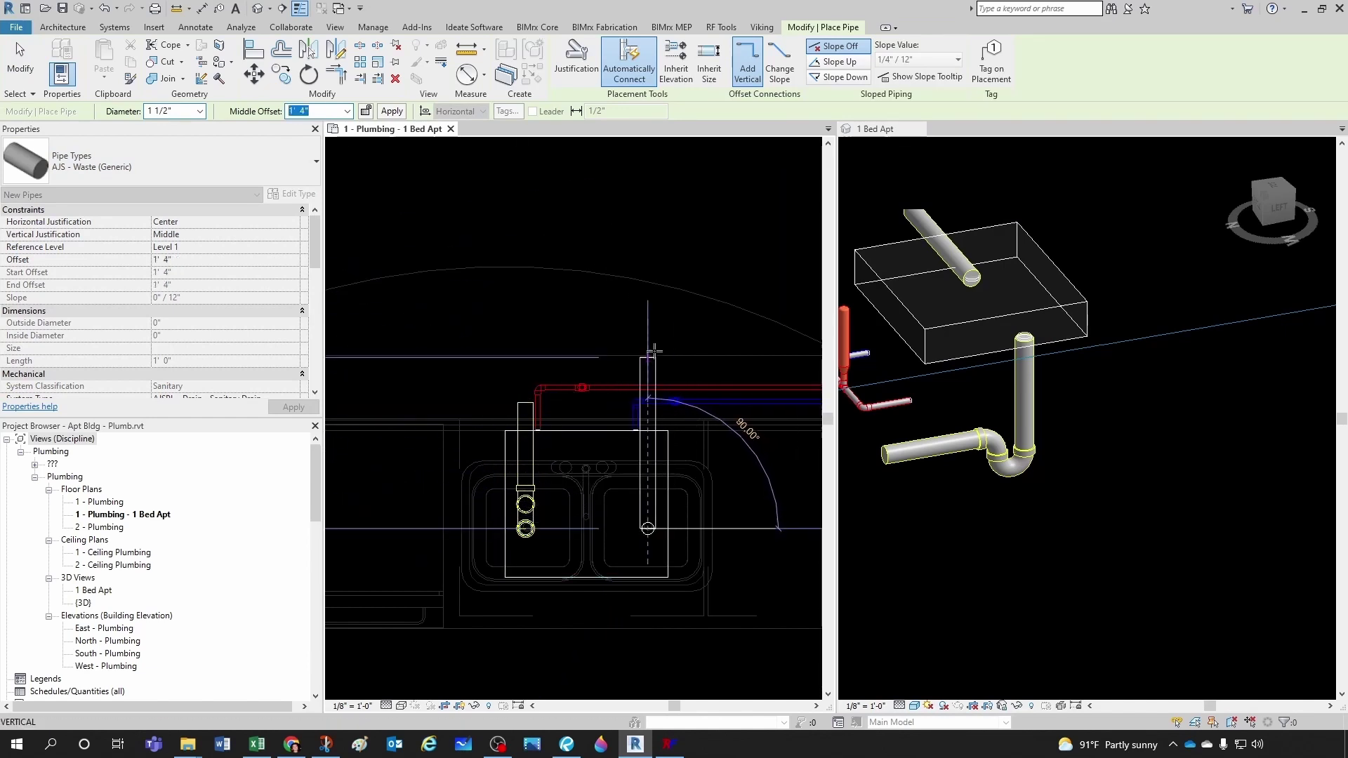
left_click(650, 292)
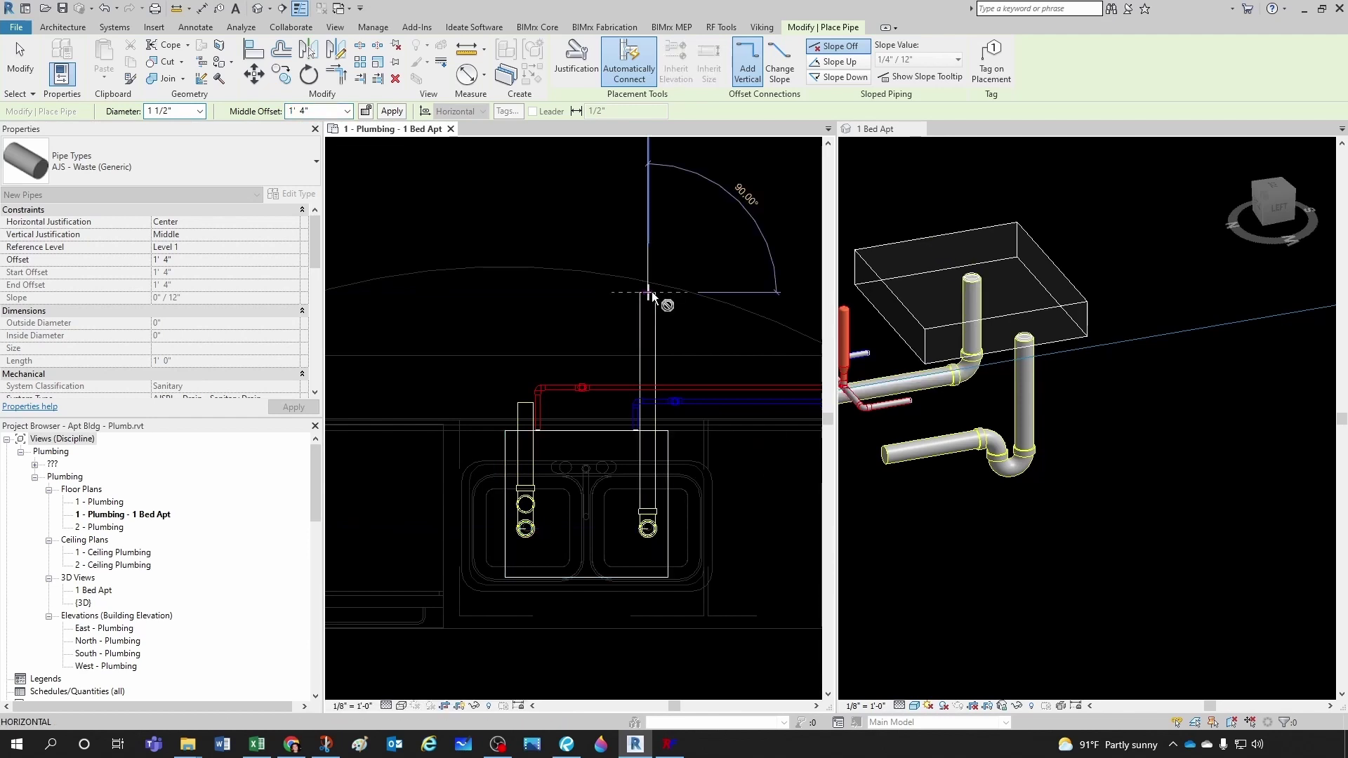
key("Escape")
key("Escape")
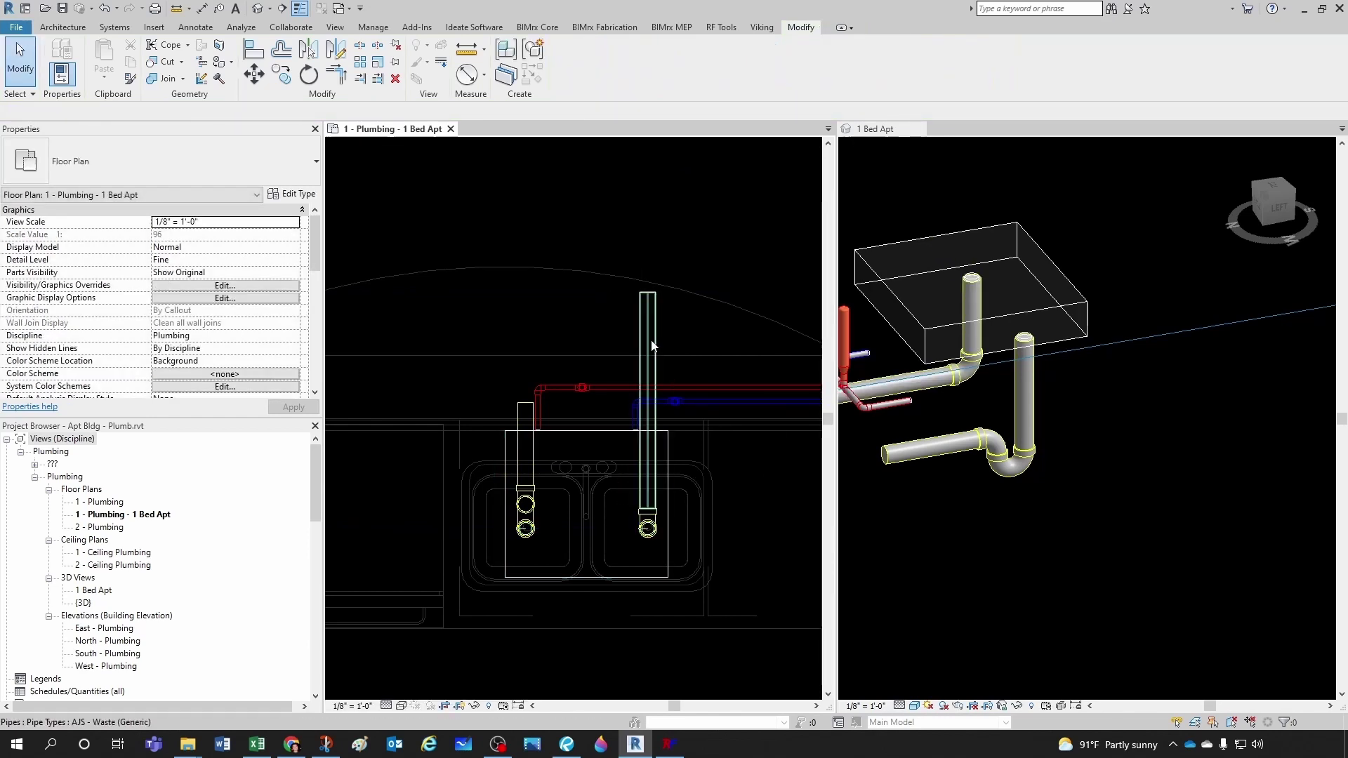
scroll(1001, 453, "down", 1)
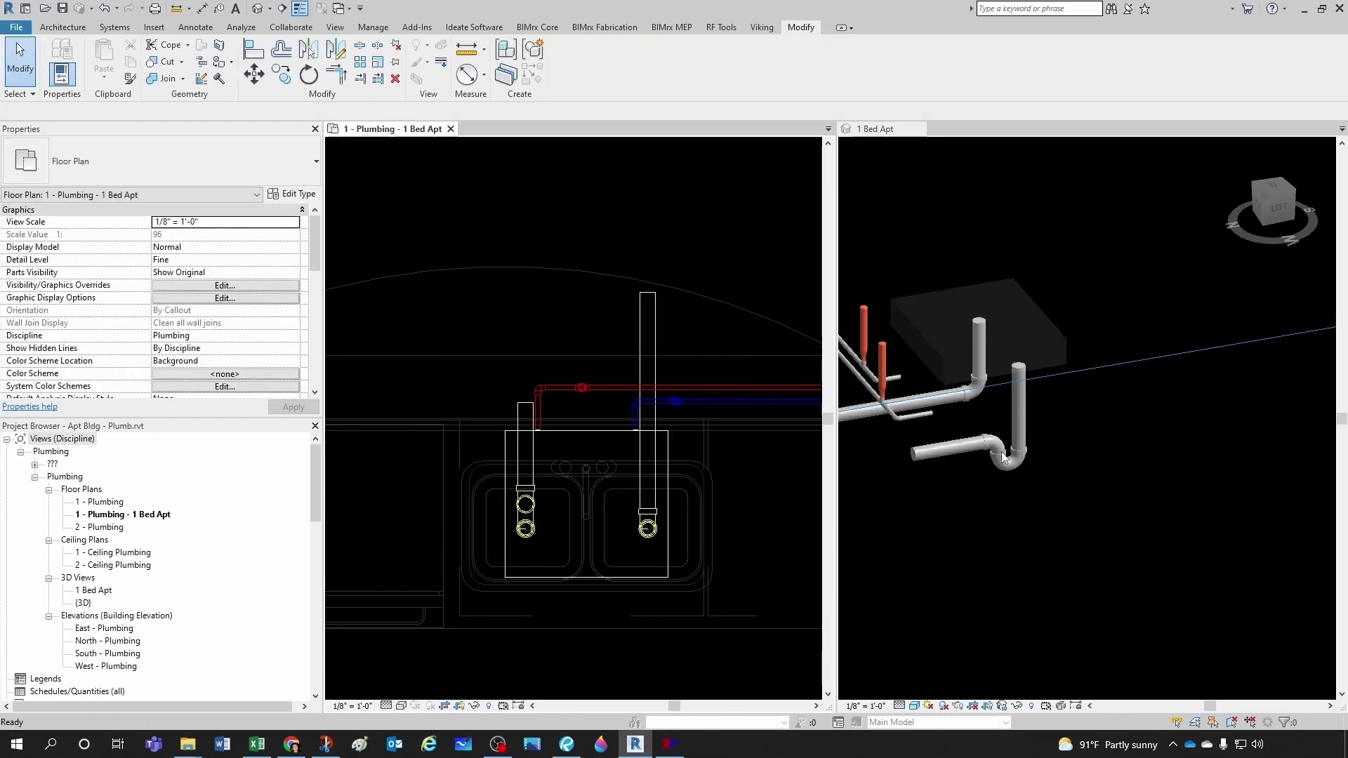
scroll(994, 411, "up", 2)
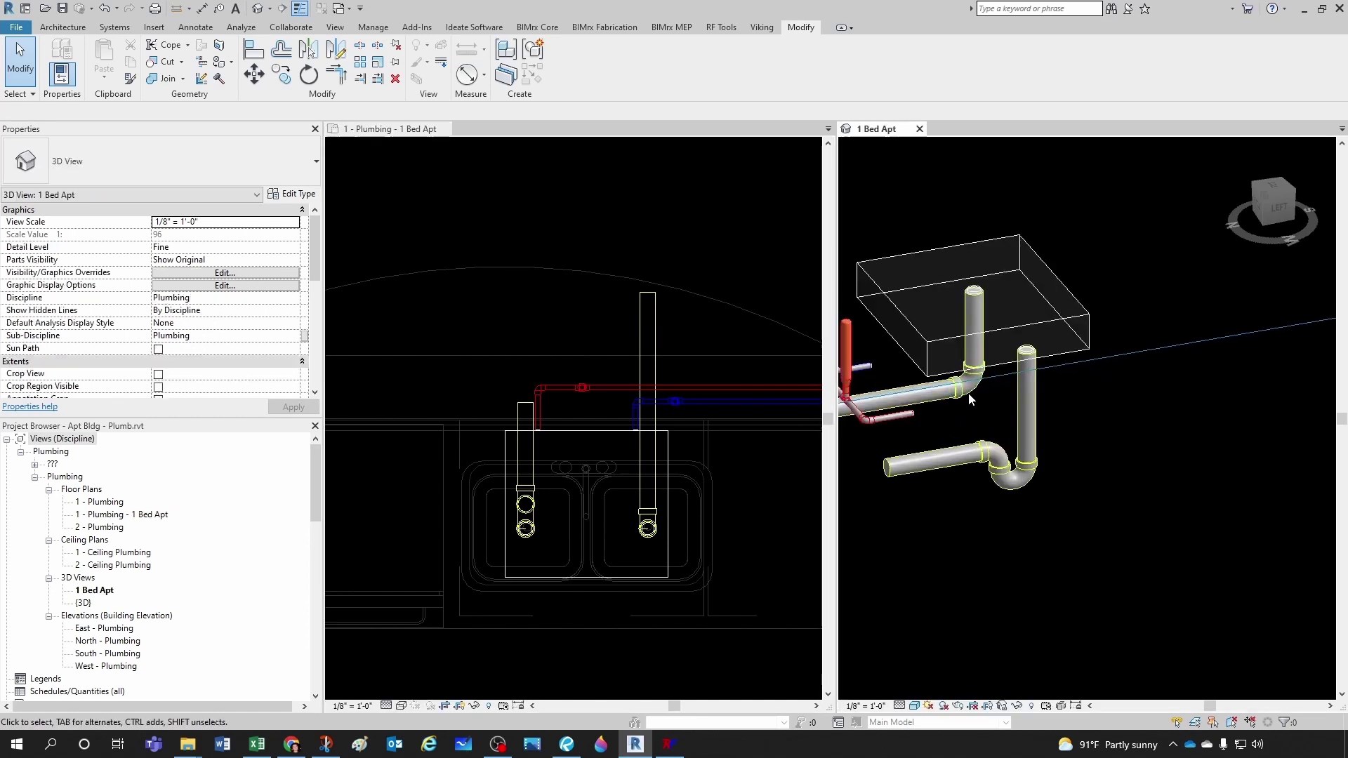
- Change the right-drain pipe's elbow to the AJS - Trap P - Generic - DWV type
left_click(966, 393)
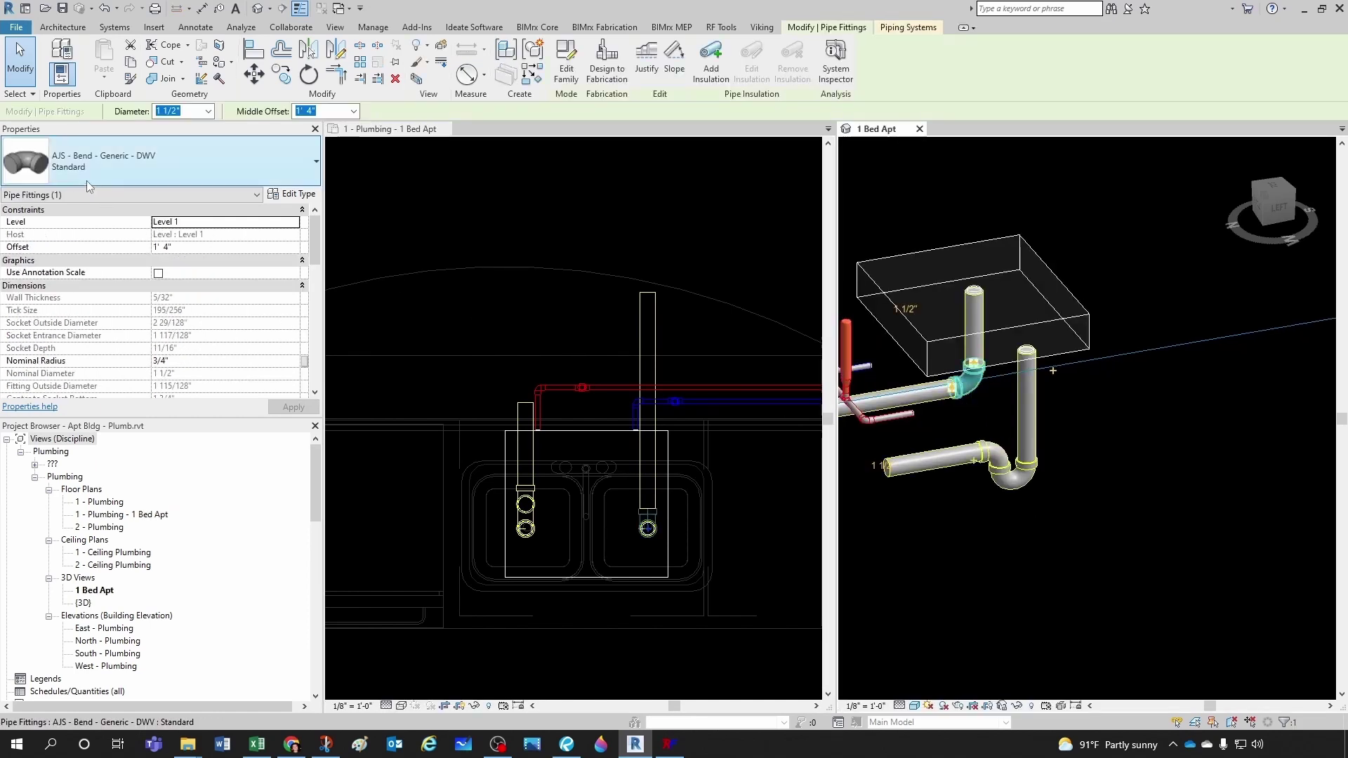
left_click(105, 178)
left_click(63, 380)
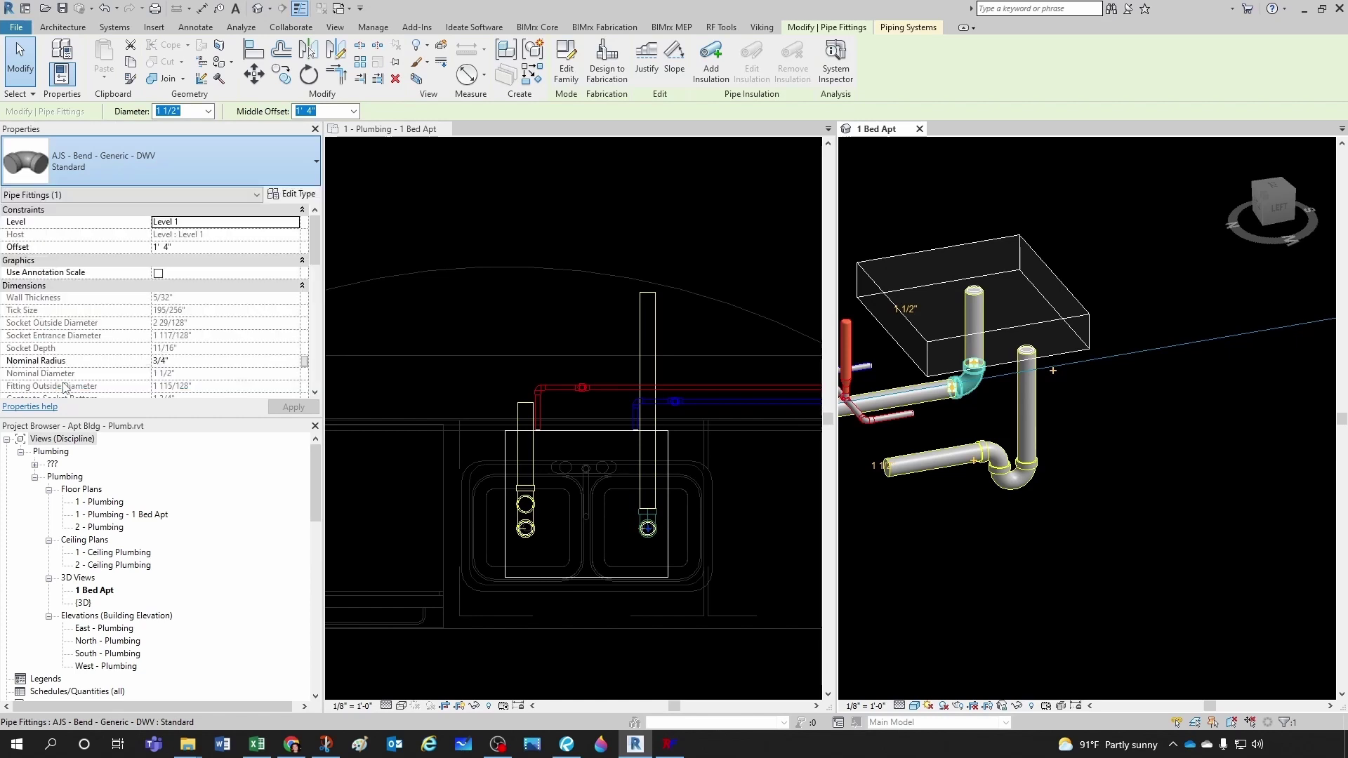
key("Escape")
scroll(1066, 367, "down", 2)
middle_click_drag(1017, 430, 1111, 439)
scroll(1082, 369, "up", 3)
scroll(1060, 427, "up", 3)
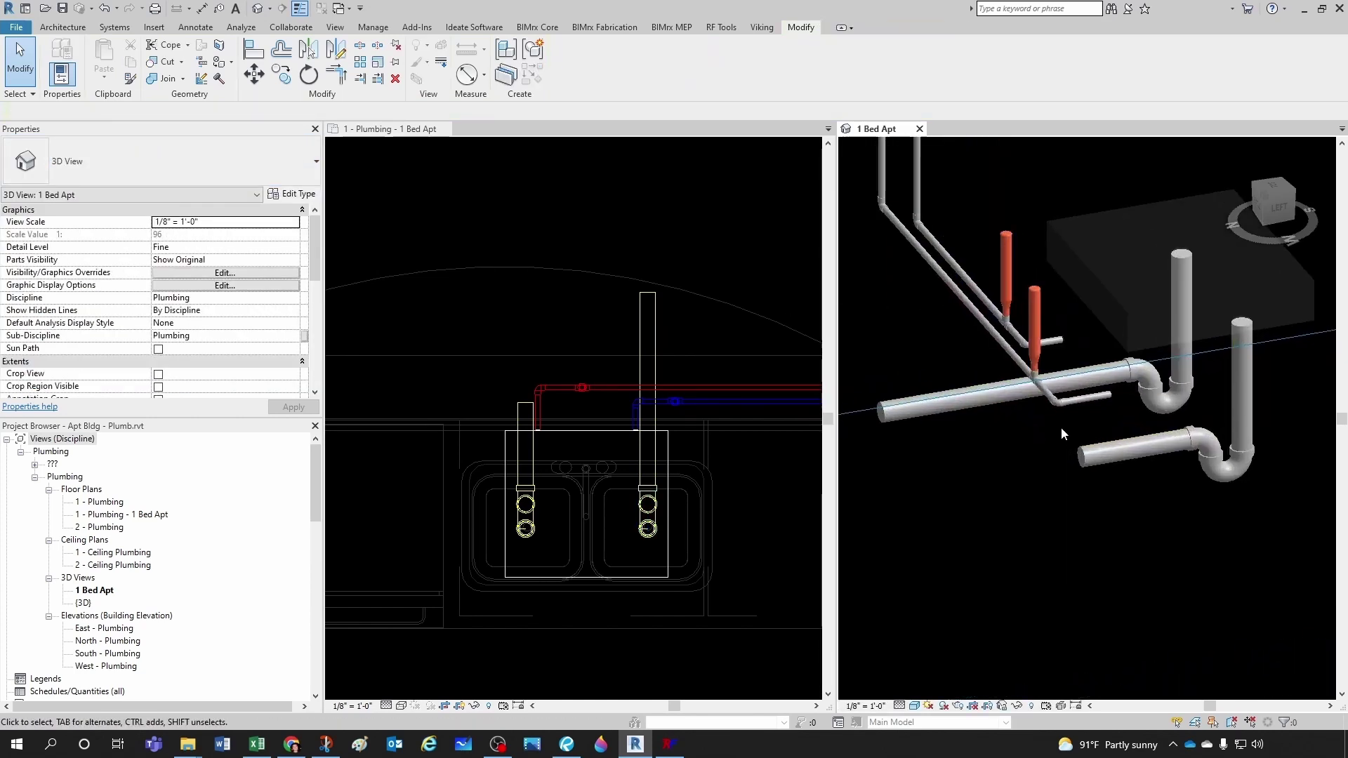
left_click(719, 453)
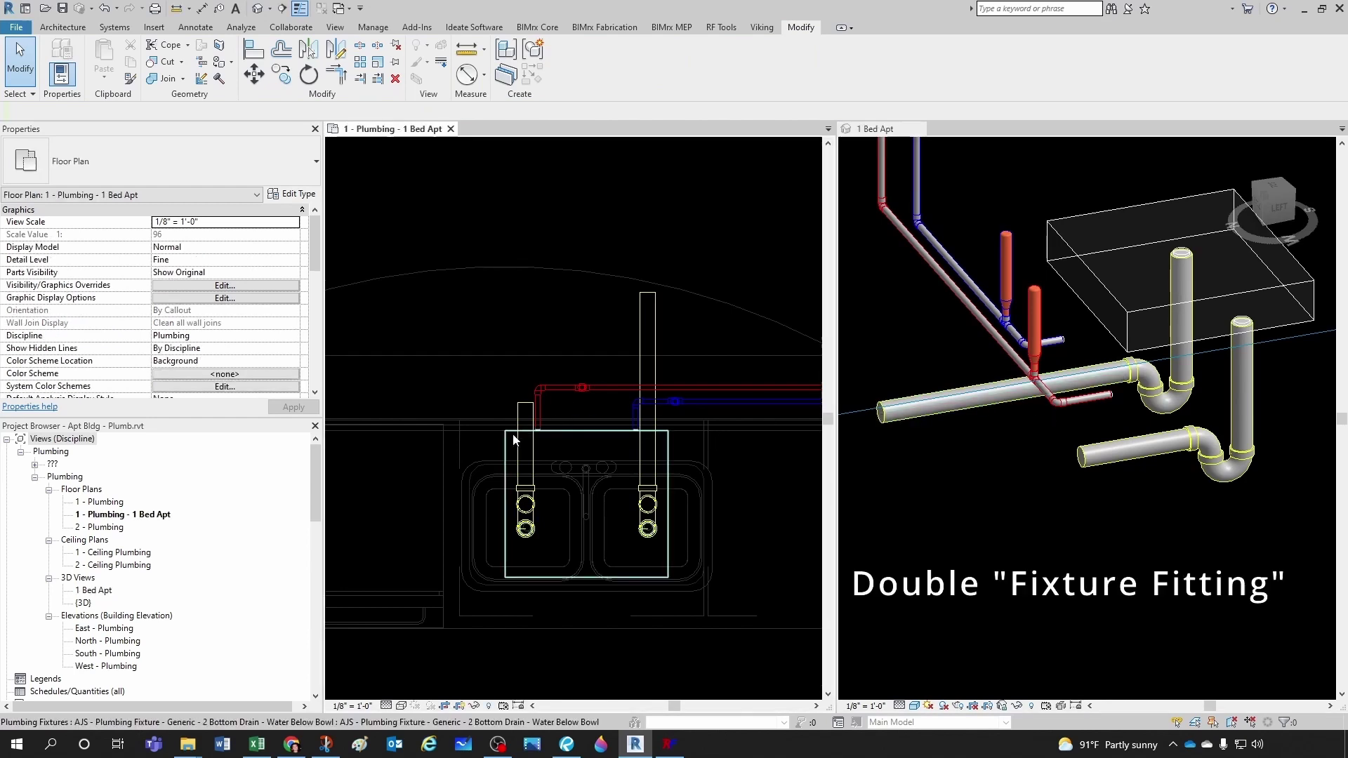
- Continue the first trap's pipe into a vertical drop pipe ending at a 0' 0" middle offset
scroll(514, 436, "up", 3)
scroll(499, 393, "up", 2)
left_click(539, 375)
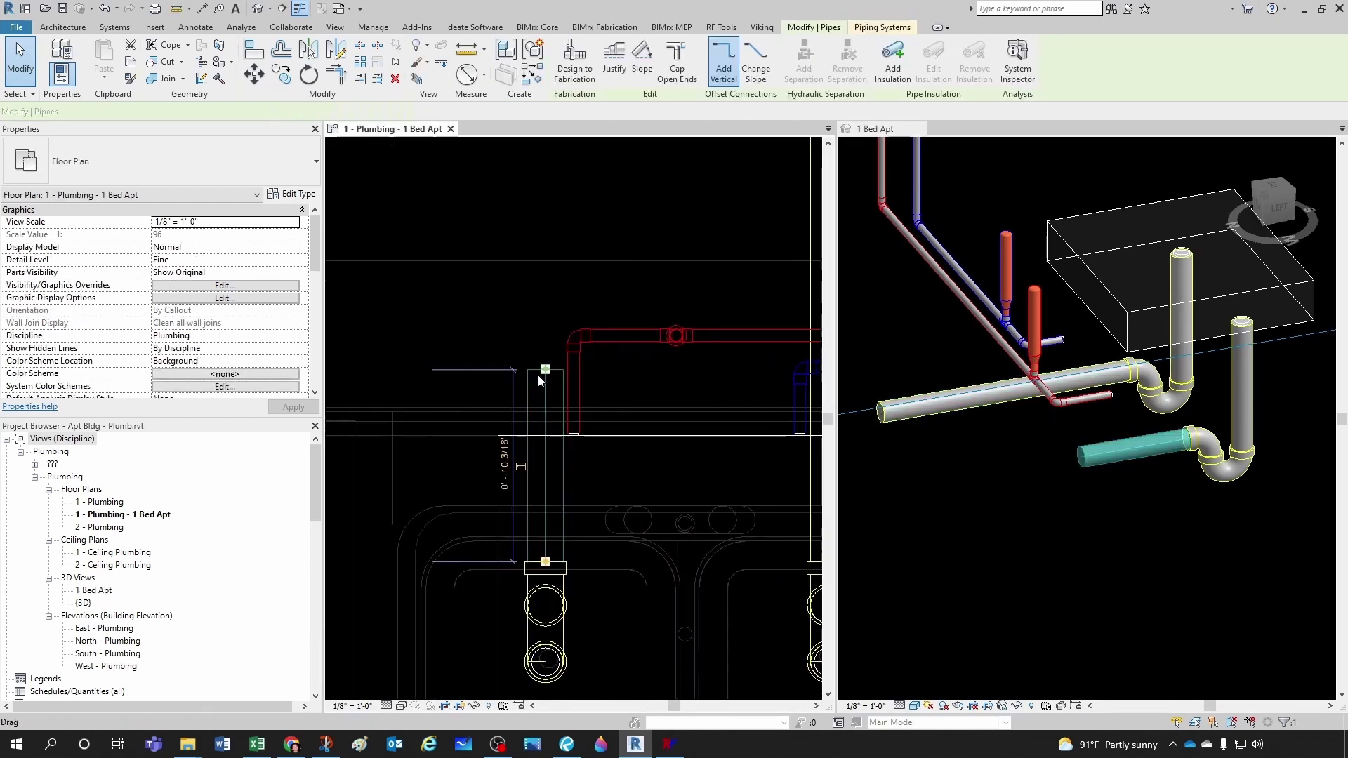
right_click(545, 375)
left_click(618, 415)
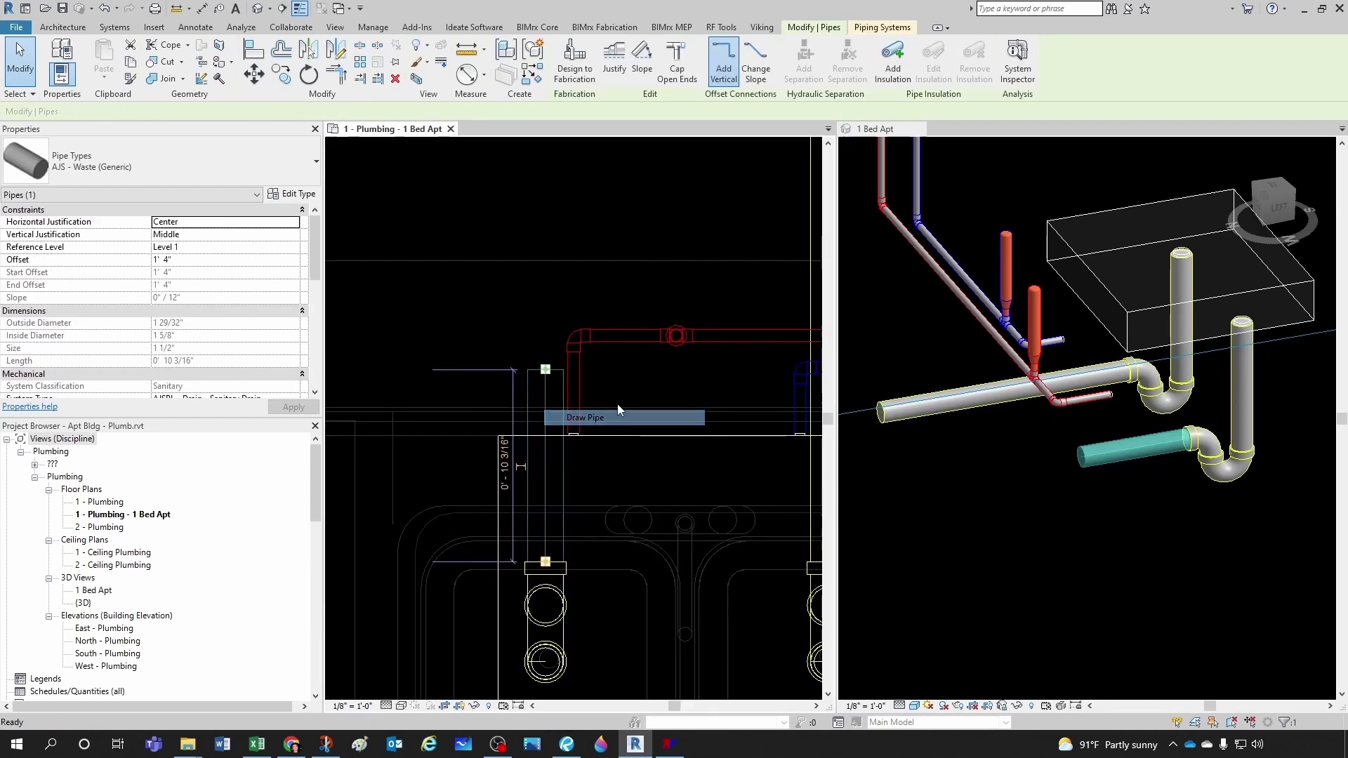
scroll(635, 372, "up", 2)
scroll(683, 381, "down", 1)
middle_click_drag(683, 382, 602, 382)
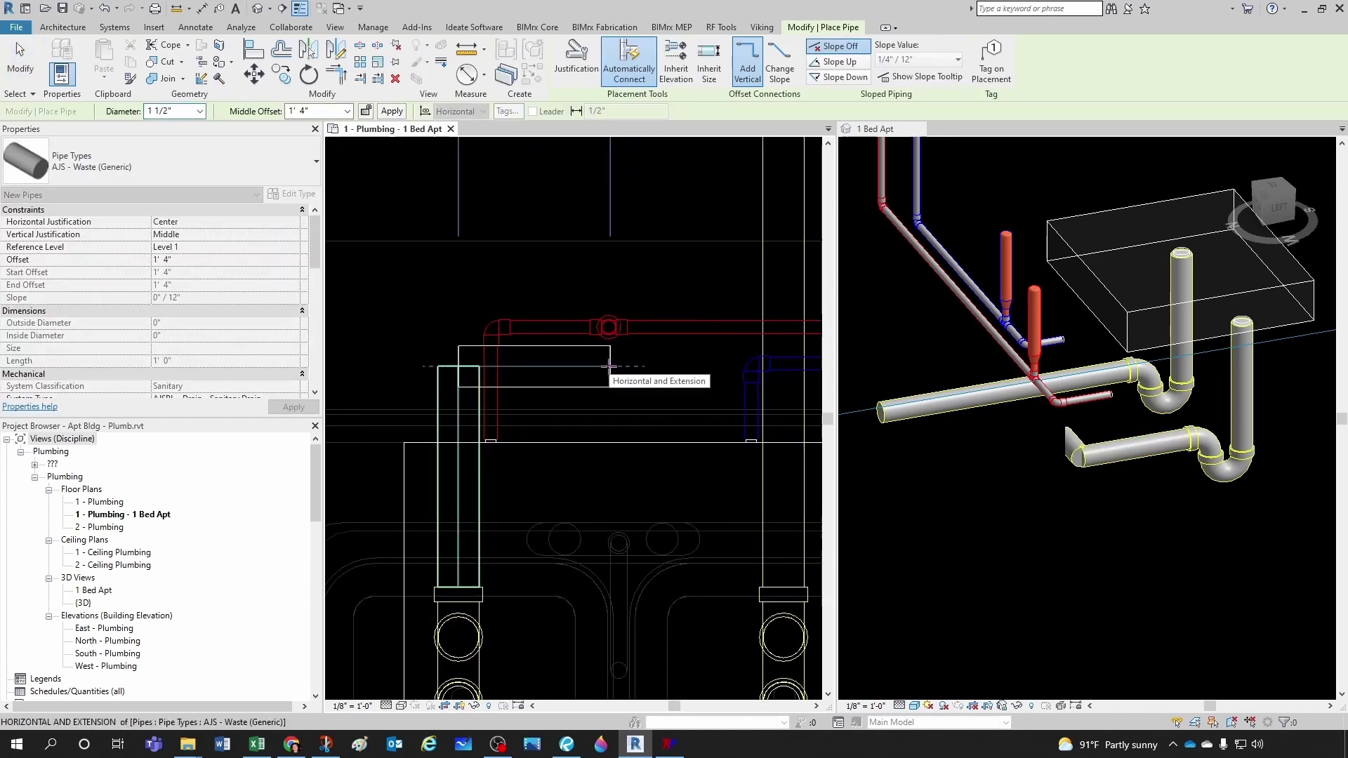
left_click(609, 366)
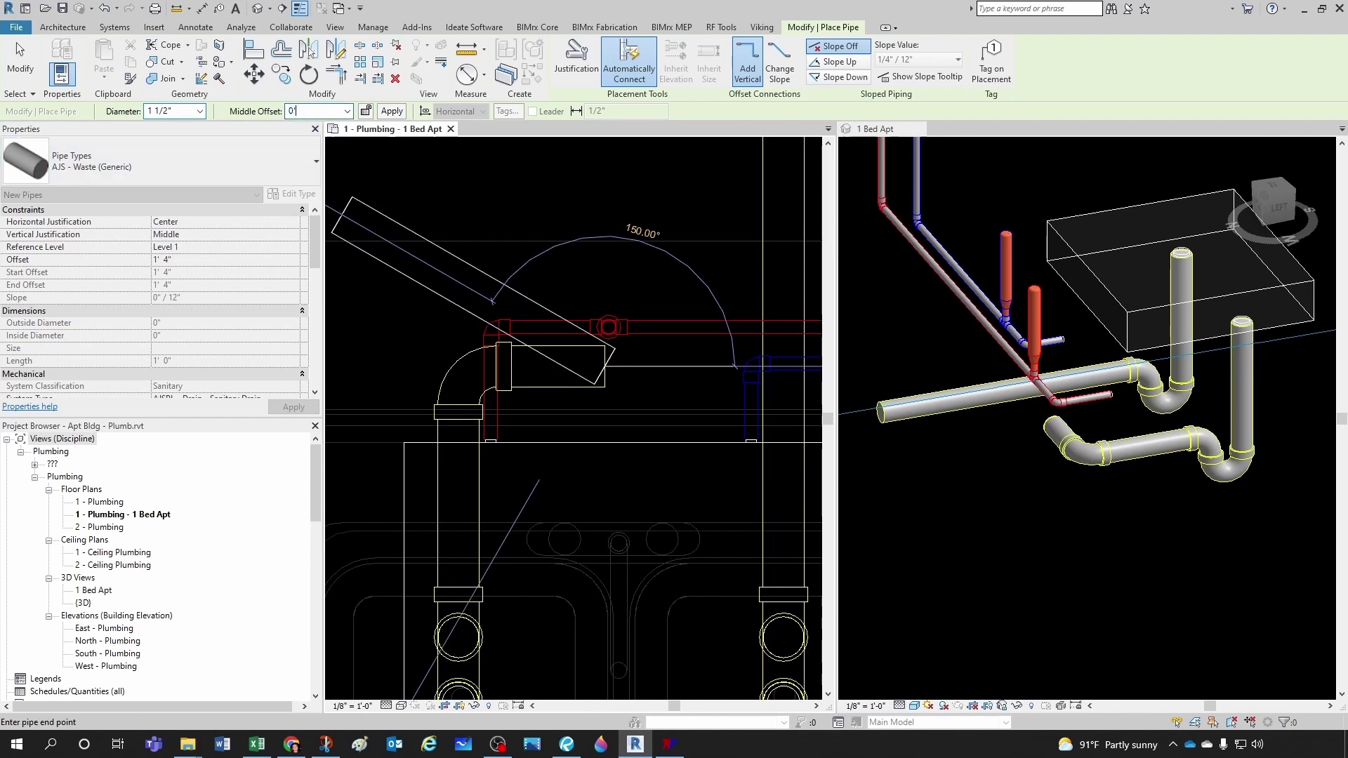
left_click(392, 114)
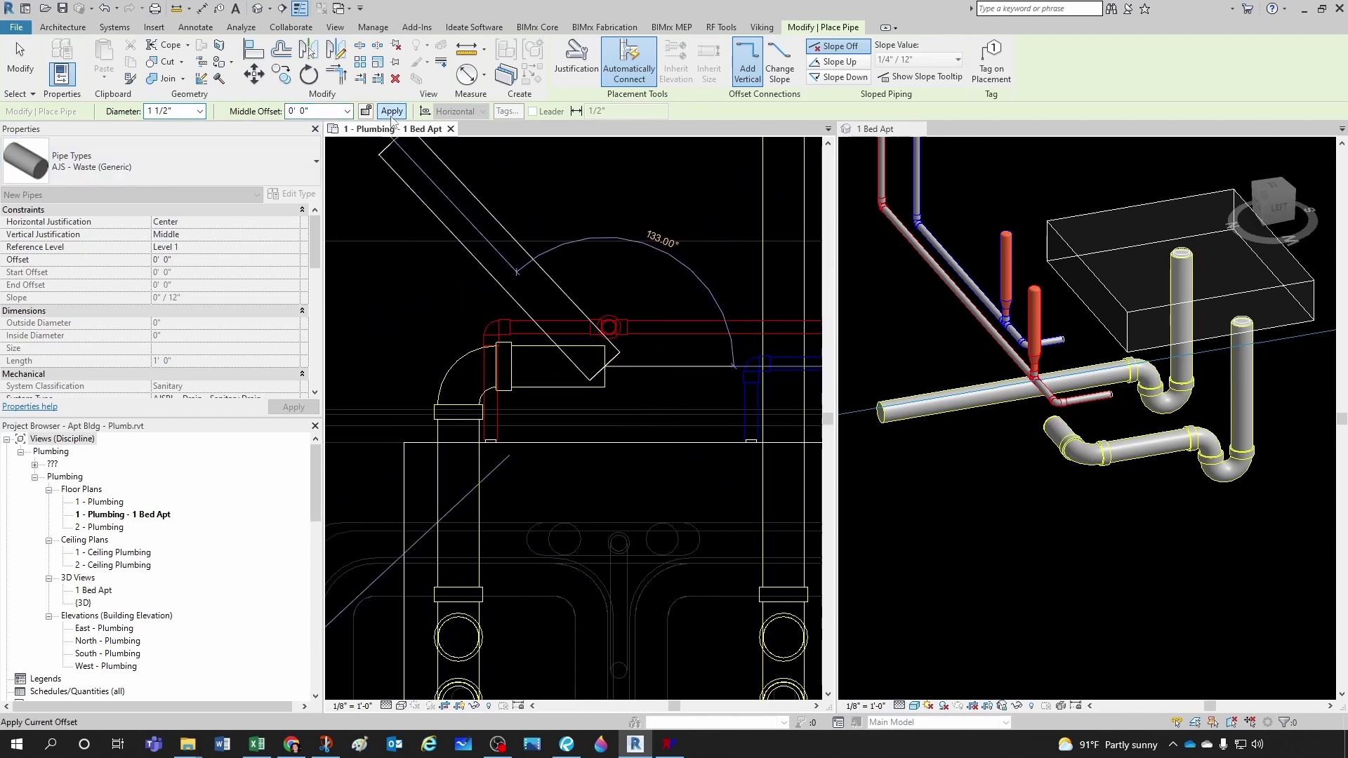
key("Escape")
key("Escape")
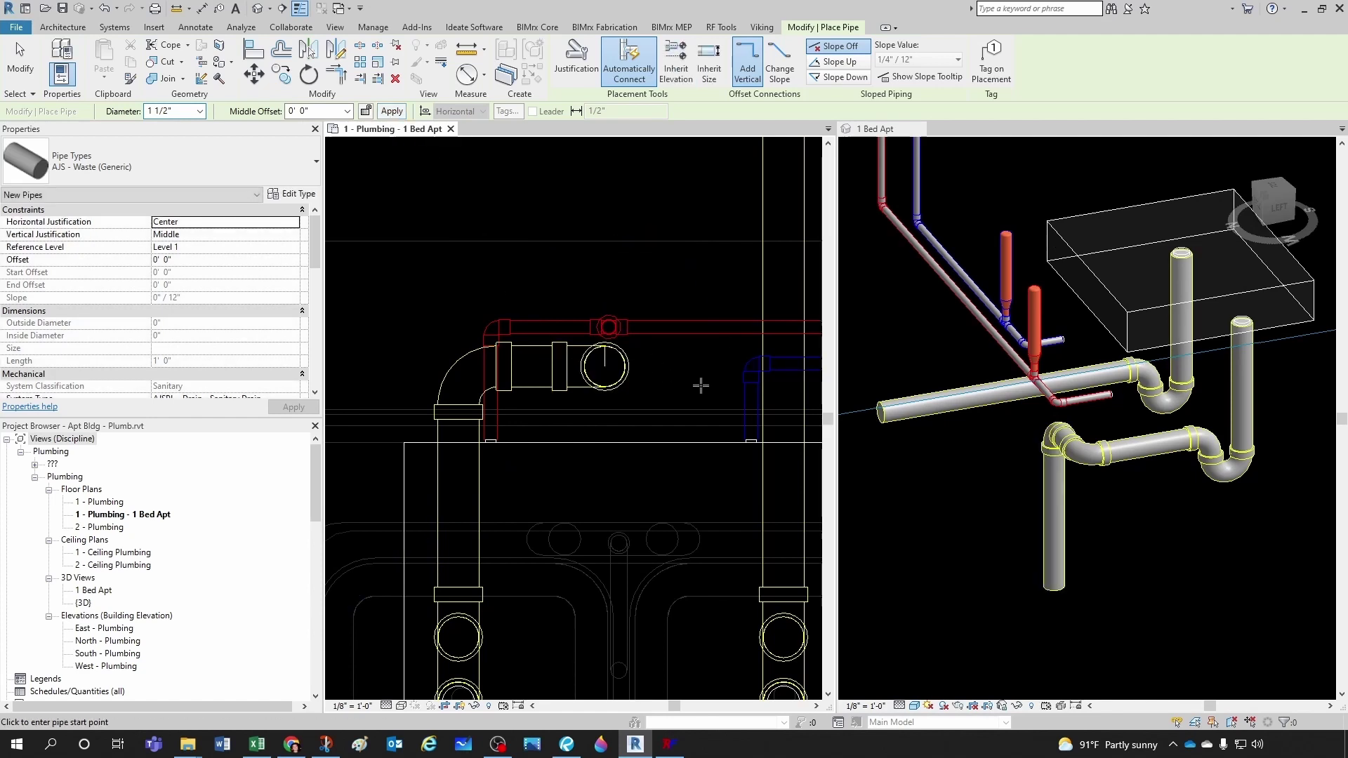
left_click(998, 433)
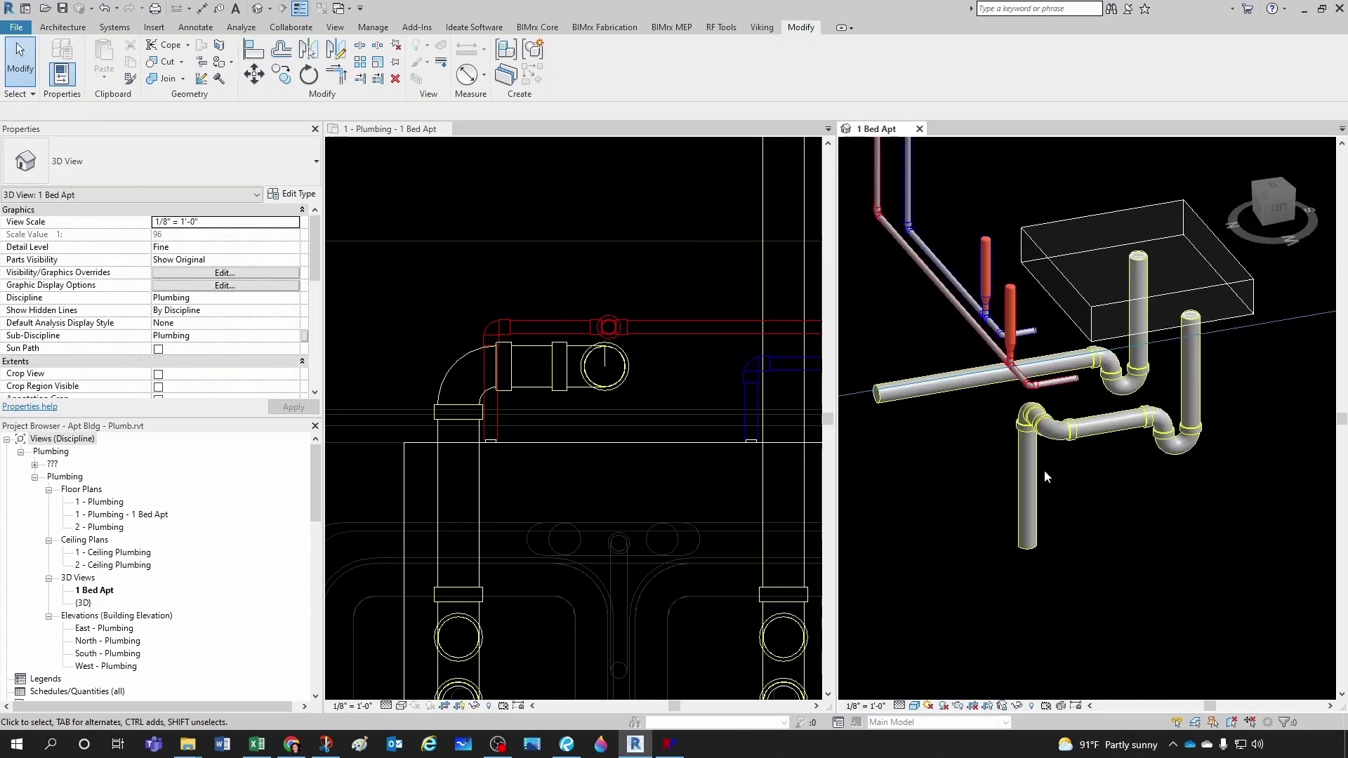
- Inspect the drop pipe in 3D and delete the bend fitting at its top
left_click(1030, 484)
key("Escape")
scroll(955, 428, "down", 2)
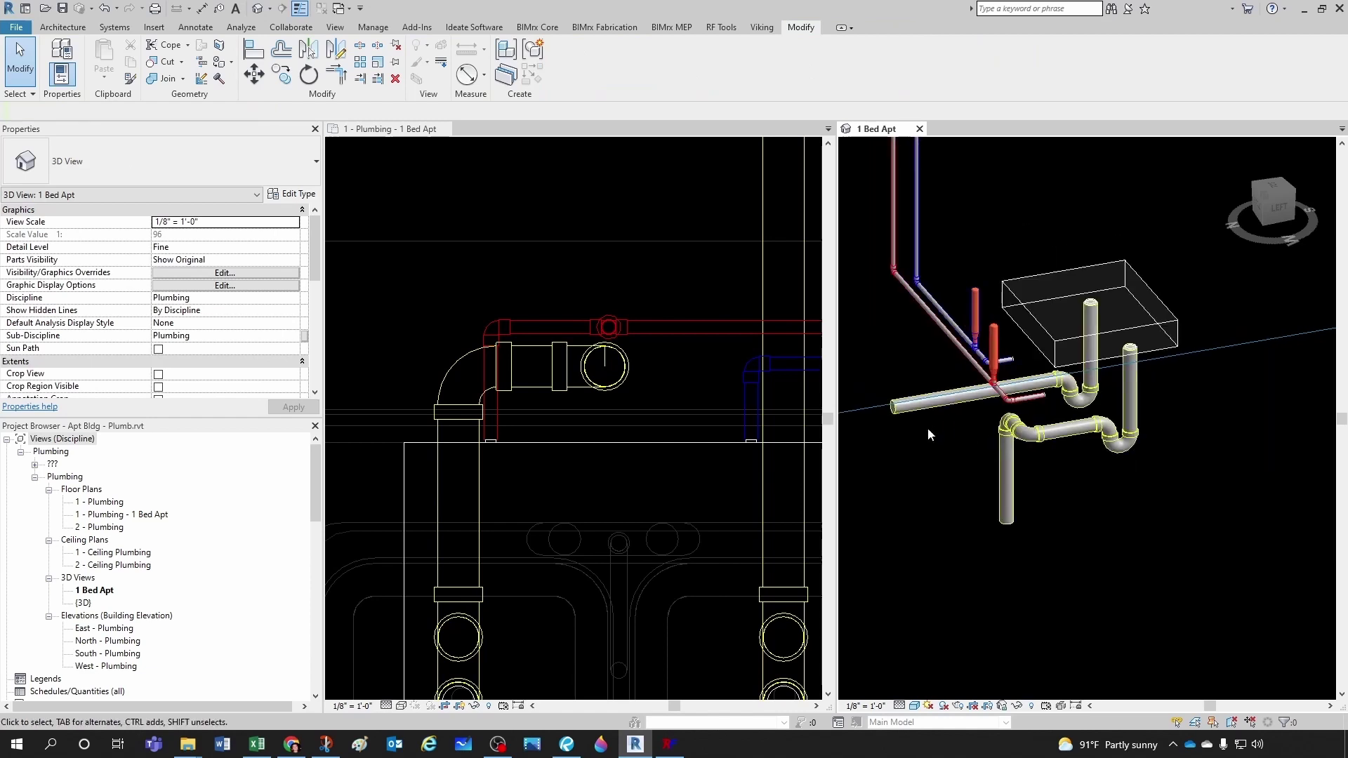
middle_click_drag(922, 456, 1077, 469, "shift")
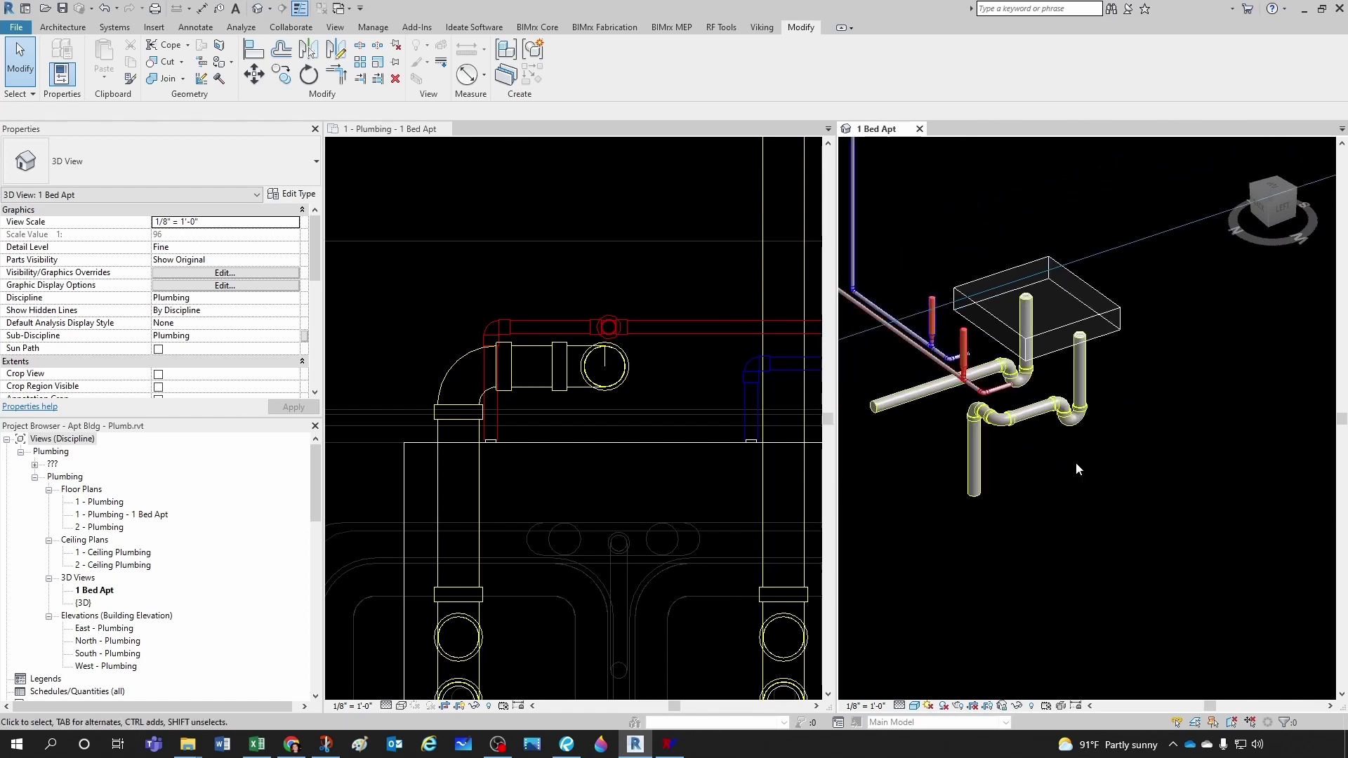
left_click(976, 456)
mouse_move(976, 456)
middle_mouse_down("shift")
mouse_move(1050, 487)
mouse_move(928, 443)
mouse_move(990, 457)
middle_mouse_up("shift")
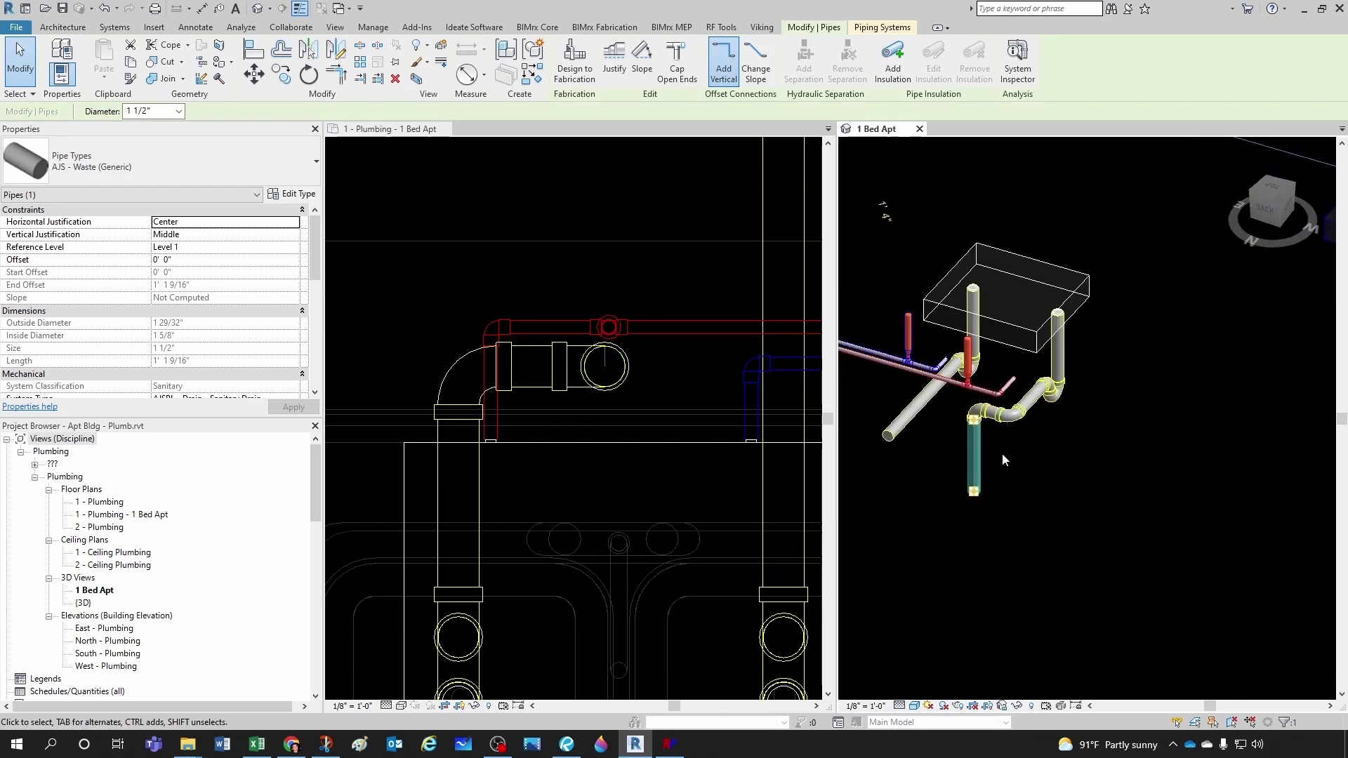
left_click(989, 470)
middle_click_drag(984, 470, 1038, 473, "shift")
scroll(1034, 466, "up", 3)
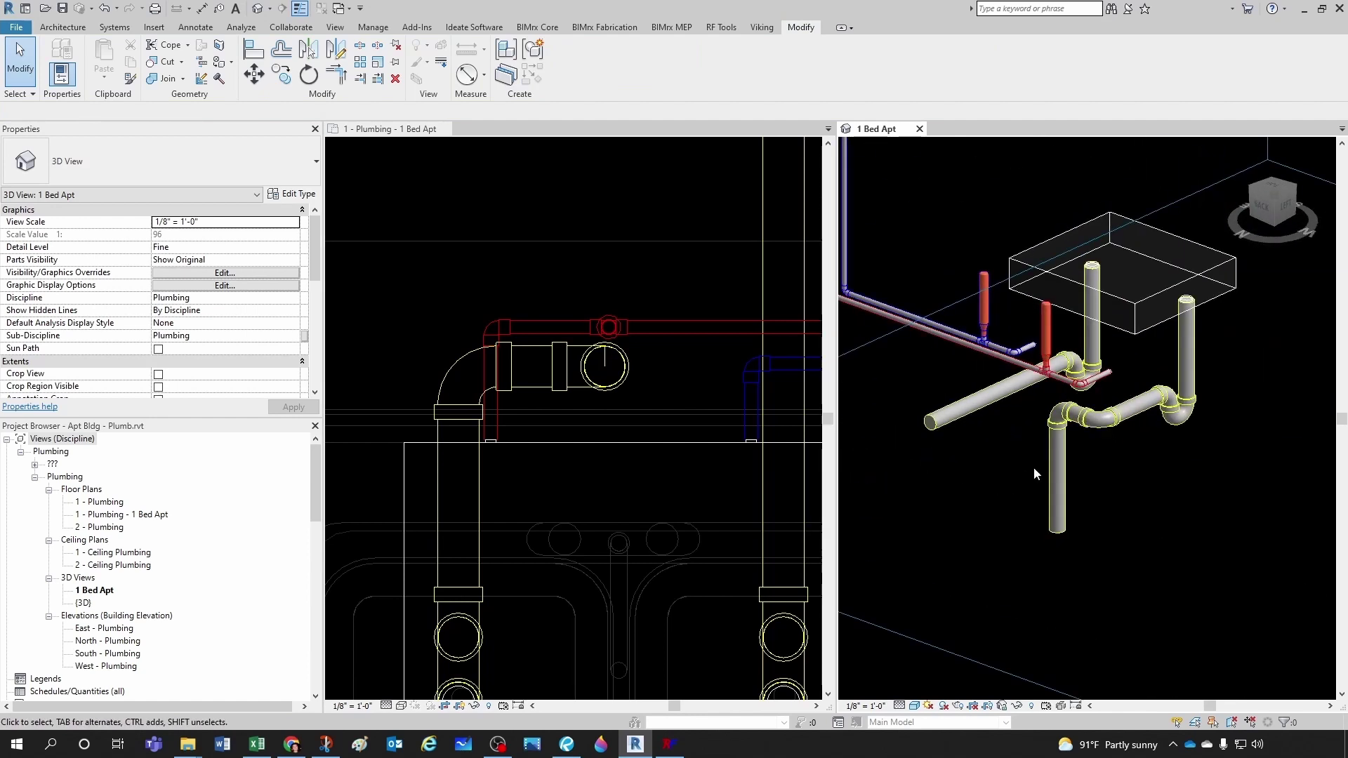
left_click(1079, 471)
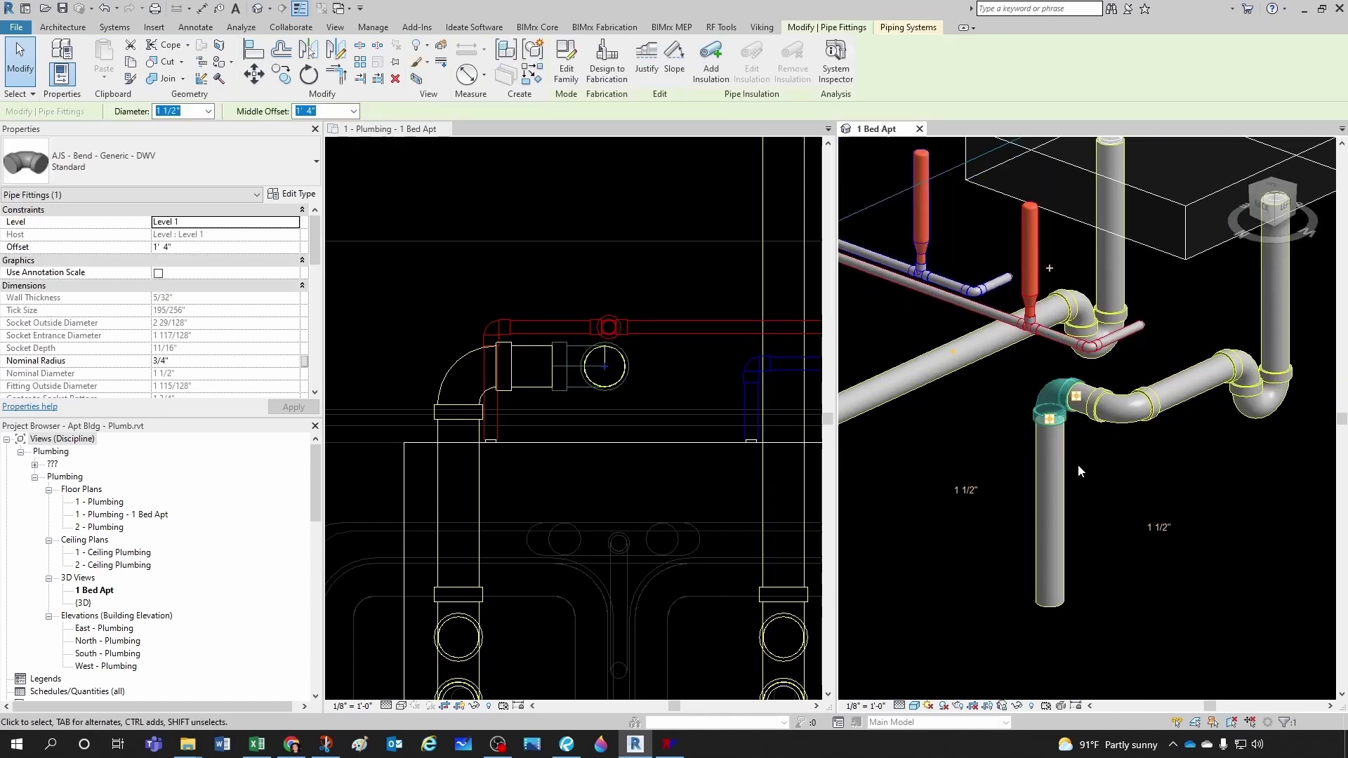
key("Delete")
- Stretch the lone vertical pipe's top upward past the waste line, to 2' 2 3/4"
left_click(1061, 472)
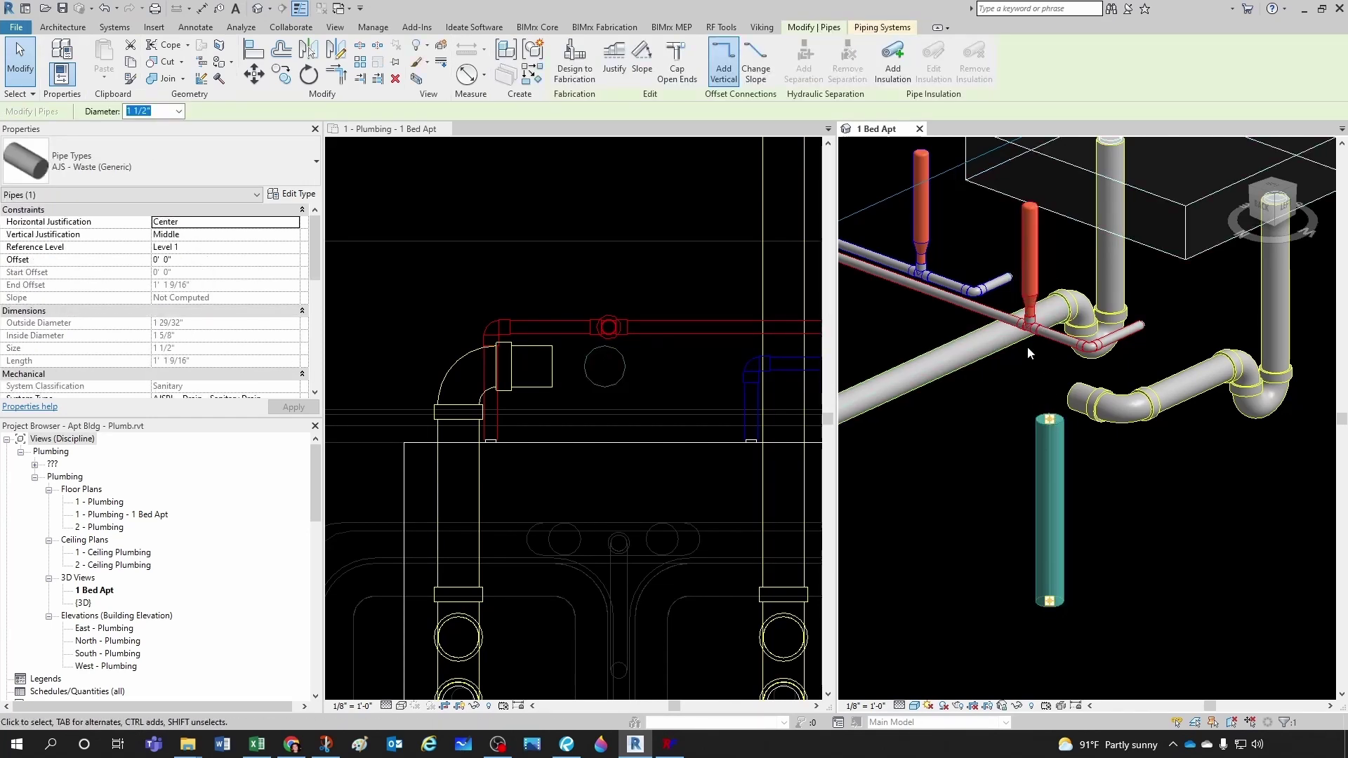
scroll(1027, 348, "down", 1)
middle_click_drag(1032, 400, 1074, 555, "shift")
left_click(1074, 556)
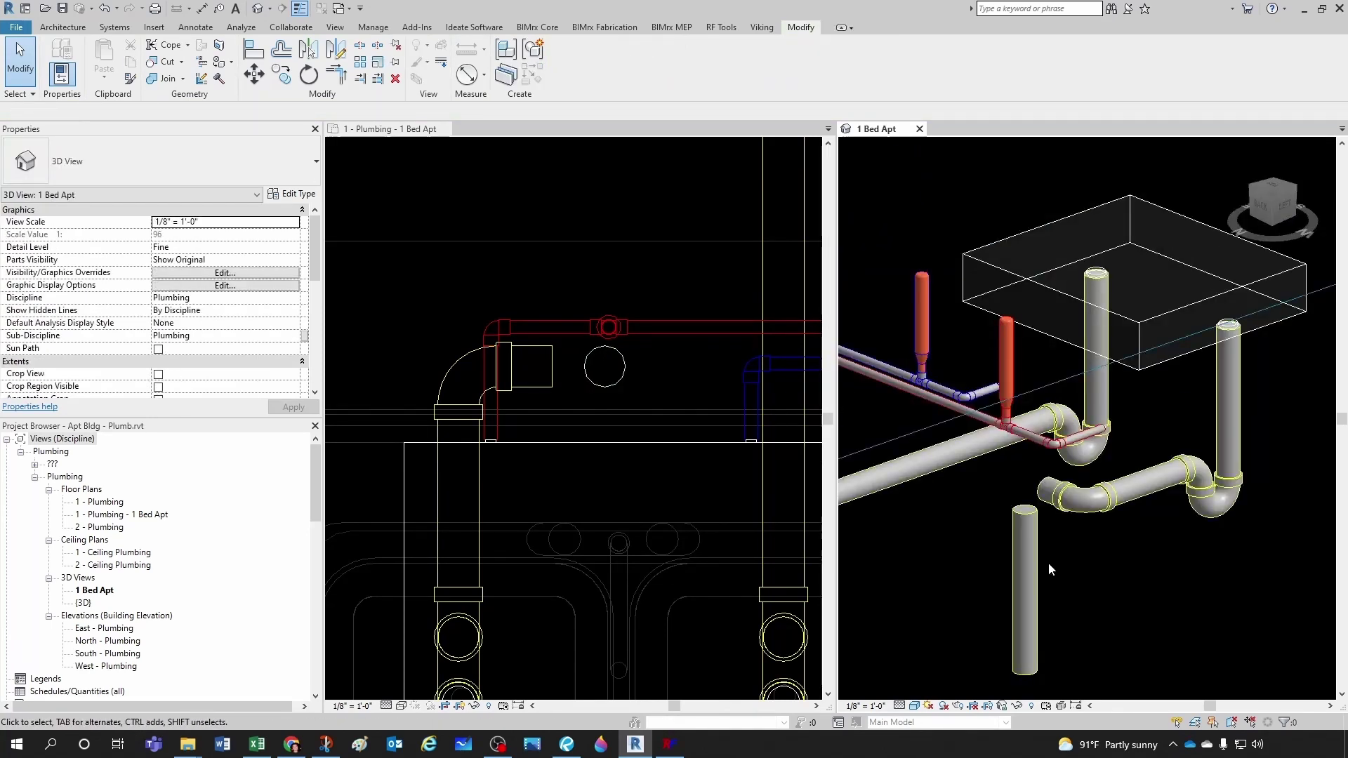
left_click(1040, 520)
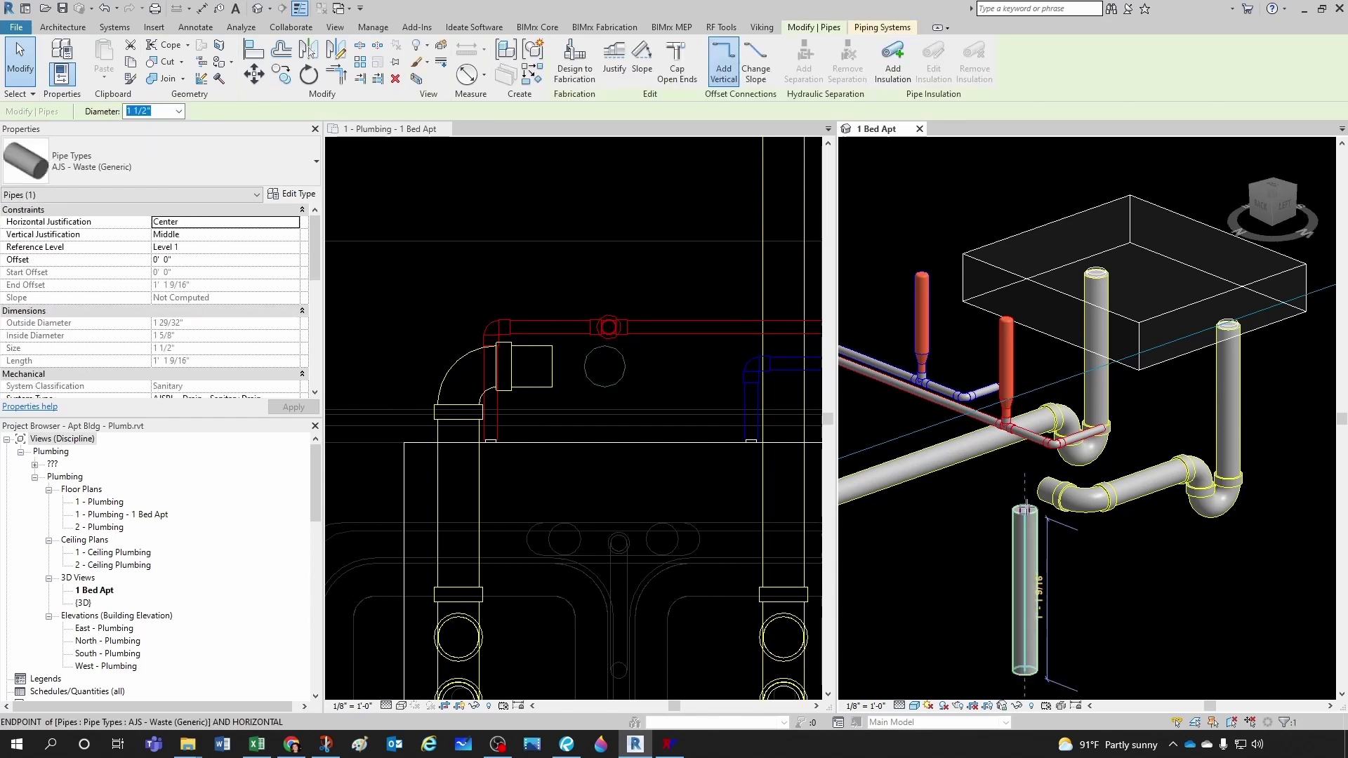
left_click_drag(1025, 511, 1028, 469)
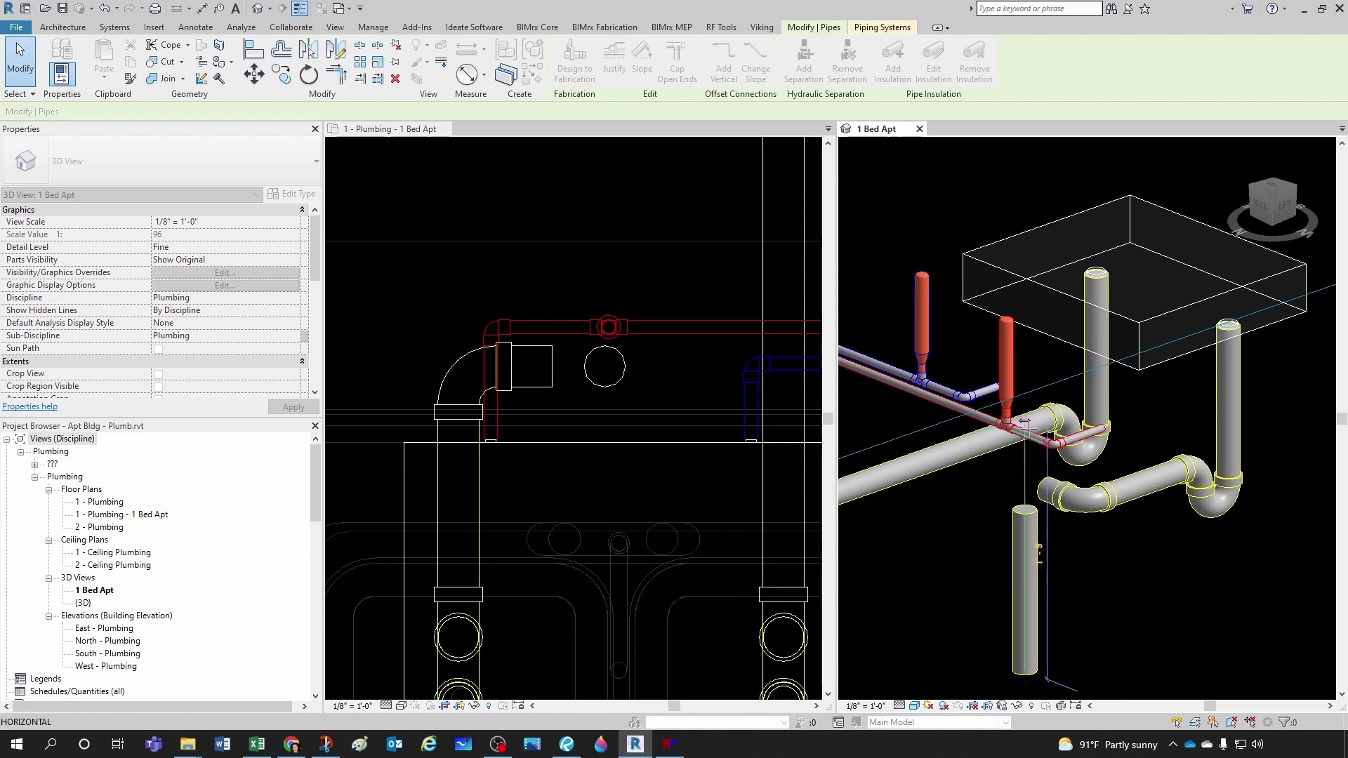
left_click_drag(1028, 387, 1027, 353)
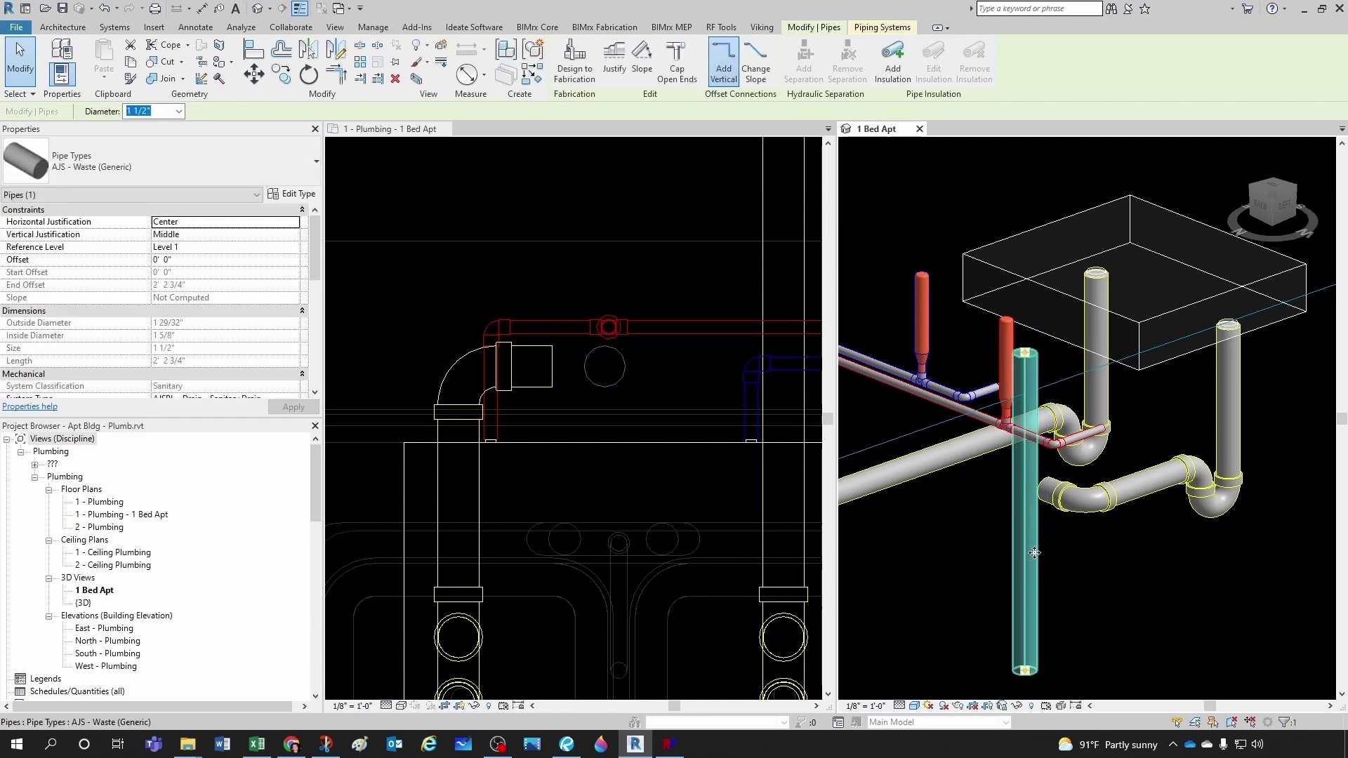
key("Escape")
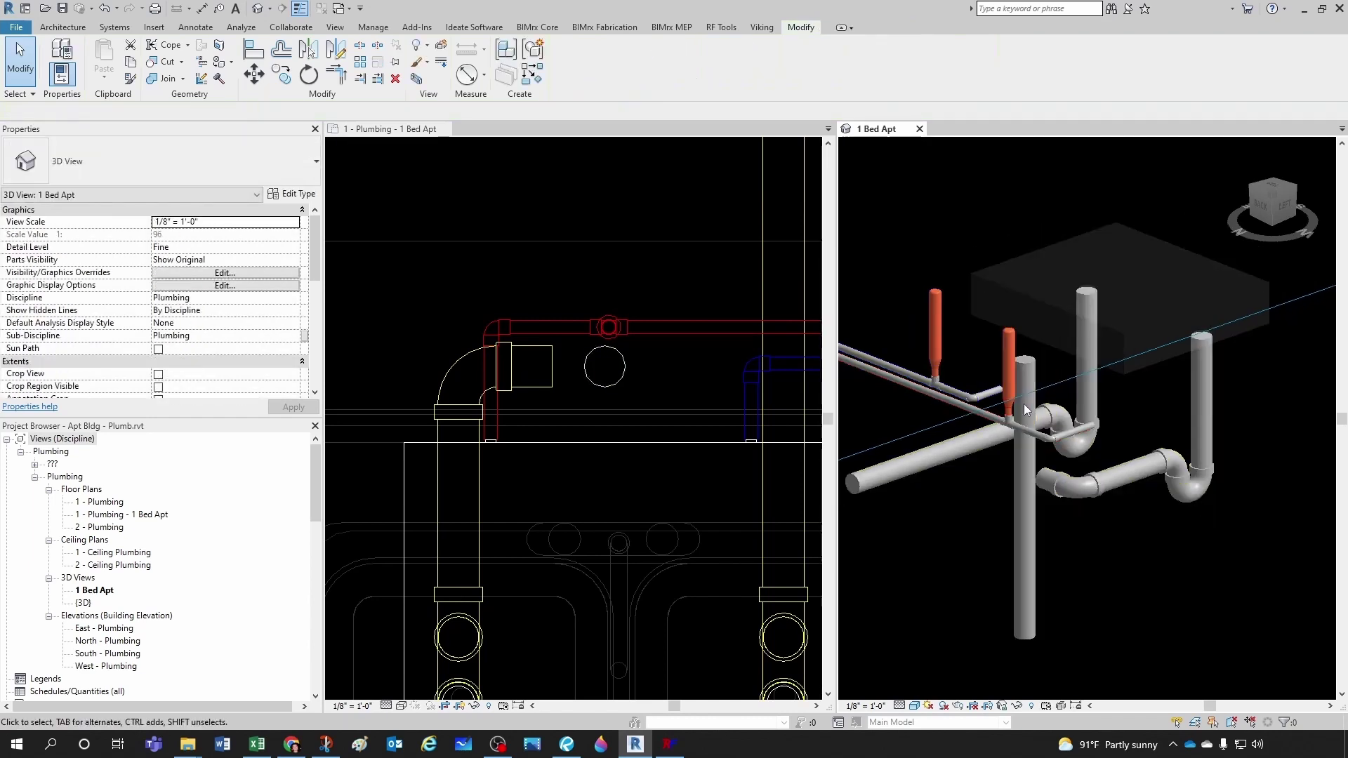
middle_click_drag(1018, 485, 1068, 506, "shift")
- Extend the right trap arm into the vertical pipe, creating a sanitary tee at 1' 4"
scroll(1034, 505, "up", 2)
scroll(1065, 501, "up", 3)
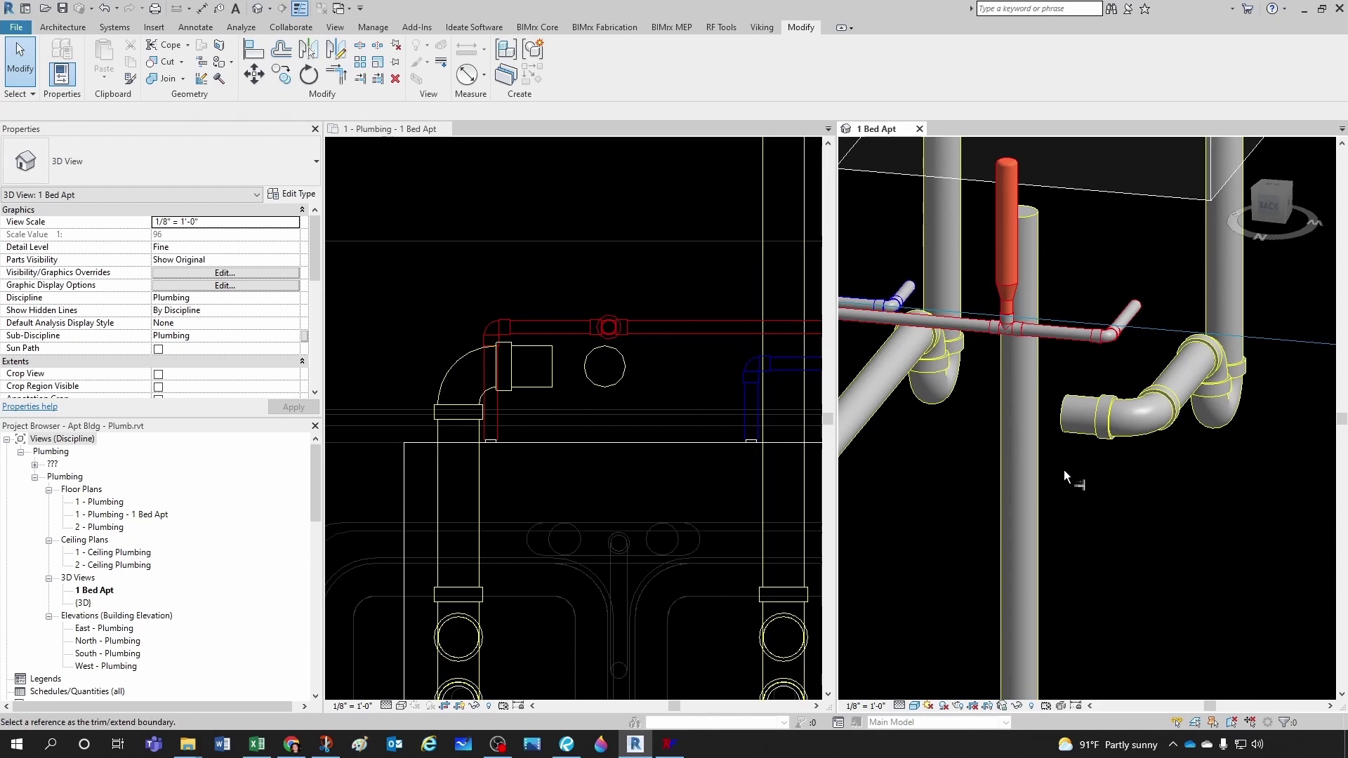
left_click(1040, 448)
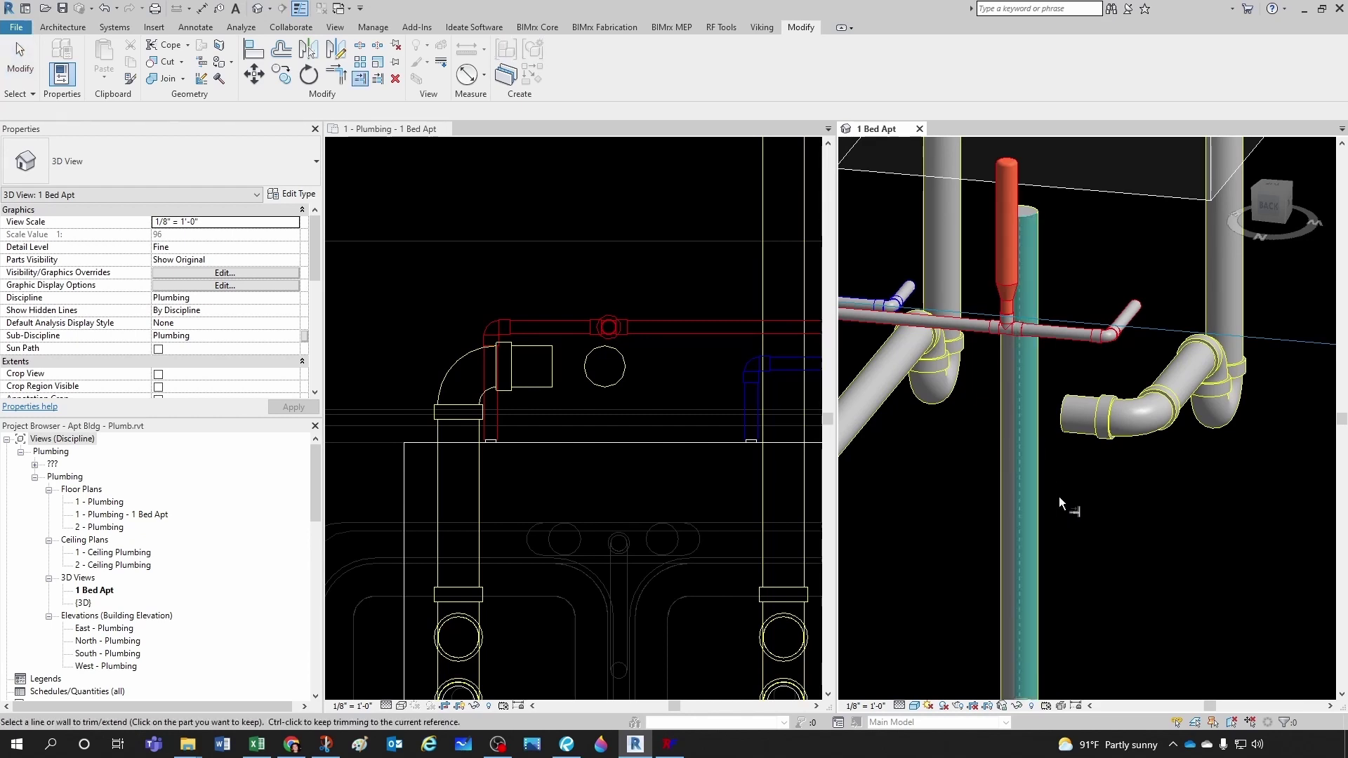
left_click(1072, 433)
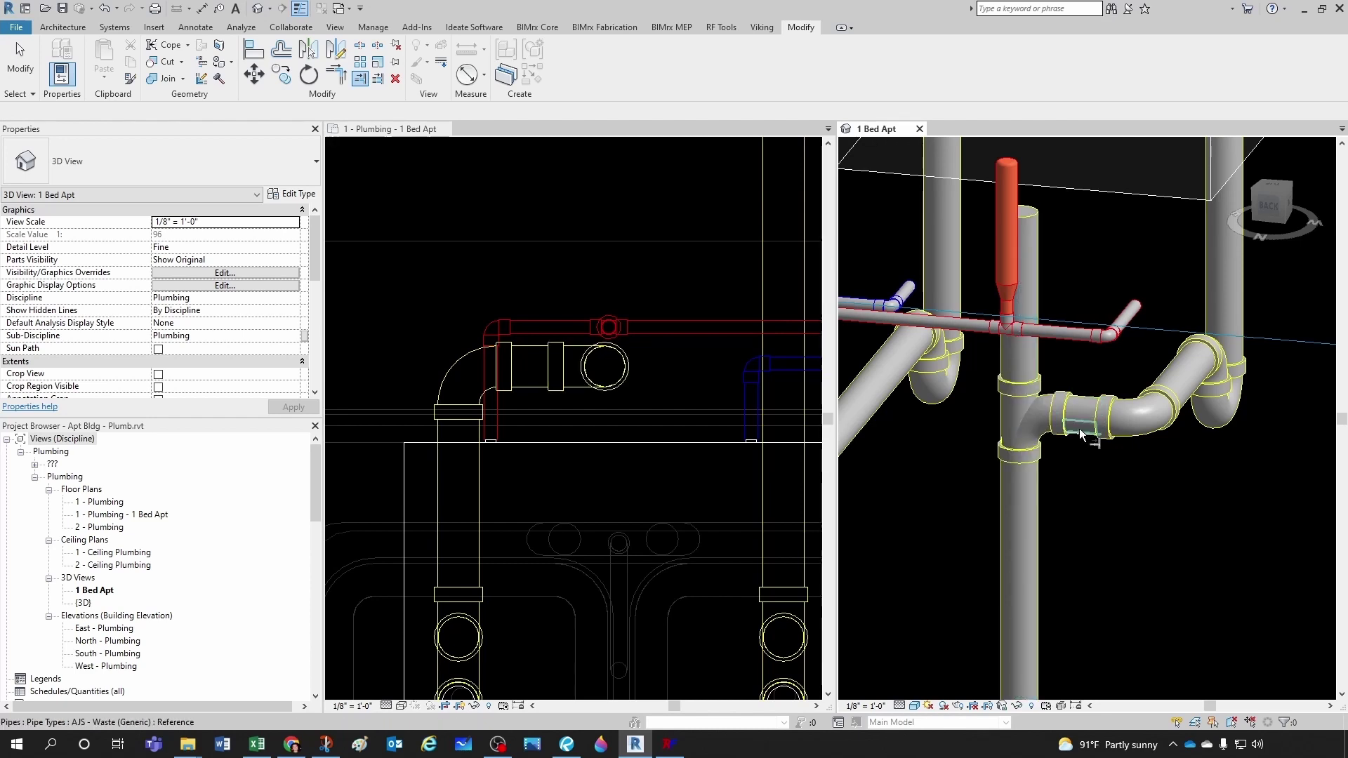
key("Escape")
key("Escape")
- Check the tee's type properties and convert the tee into a cross fitting
scroll(1060, 482, "down", 3)
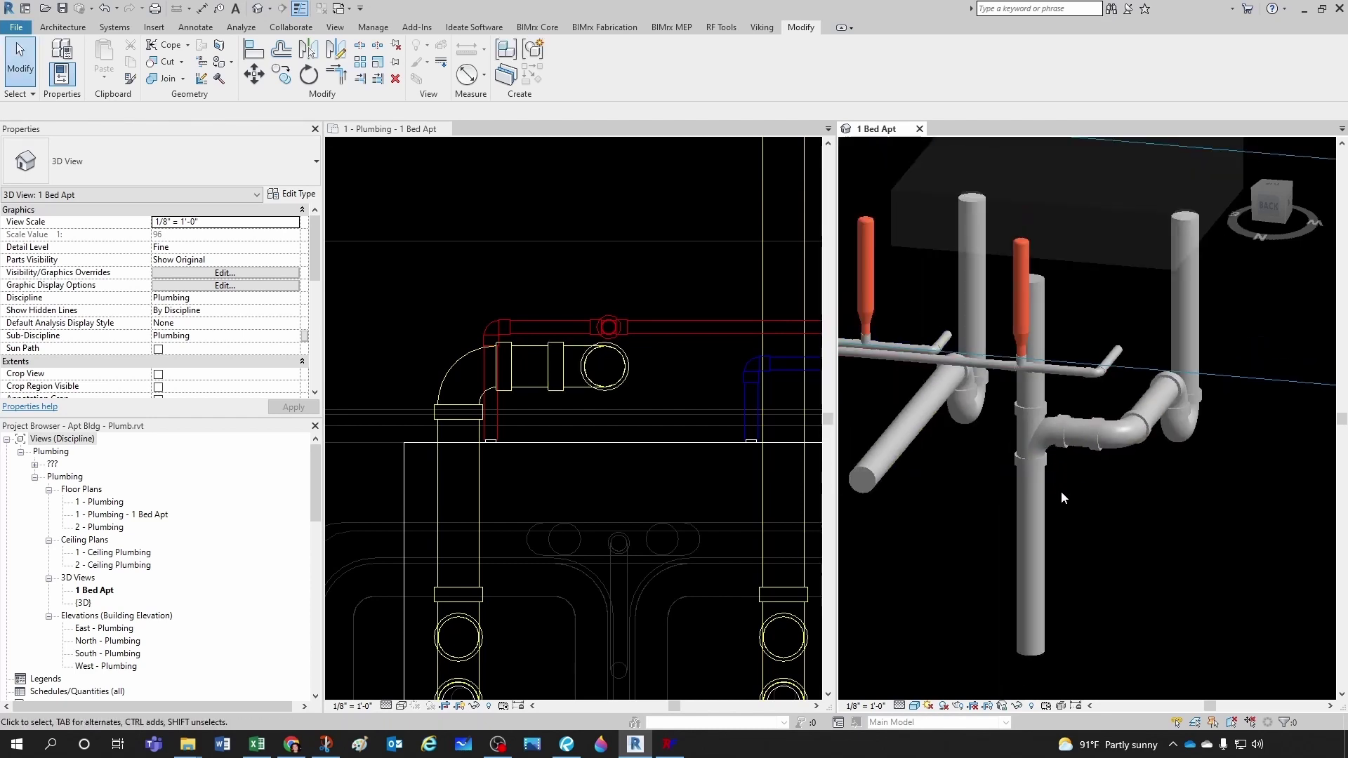
scroll(1046, 453, "up", 4)
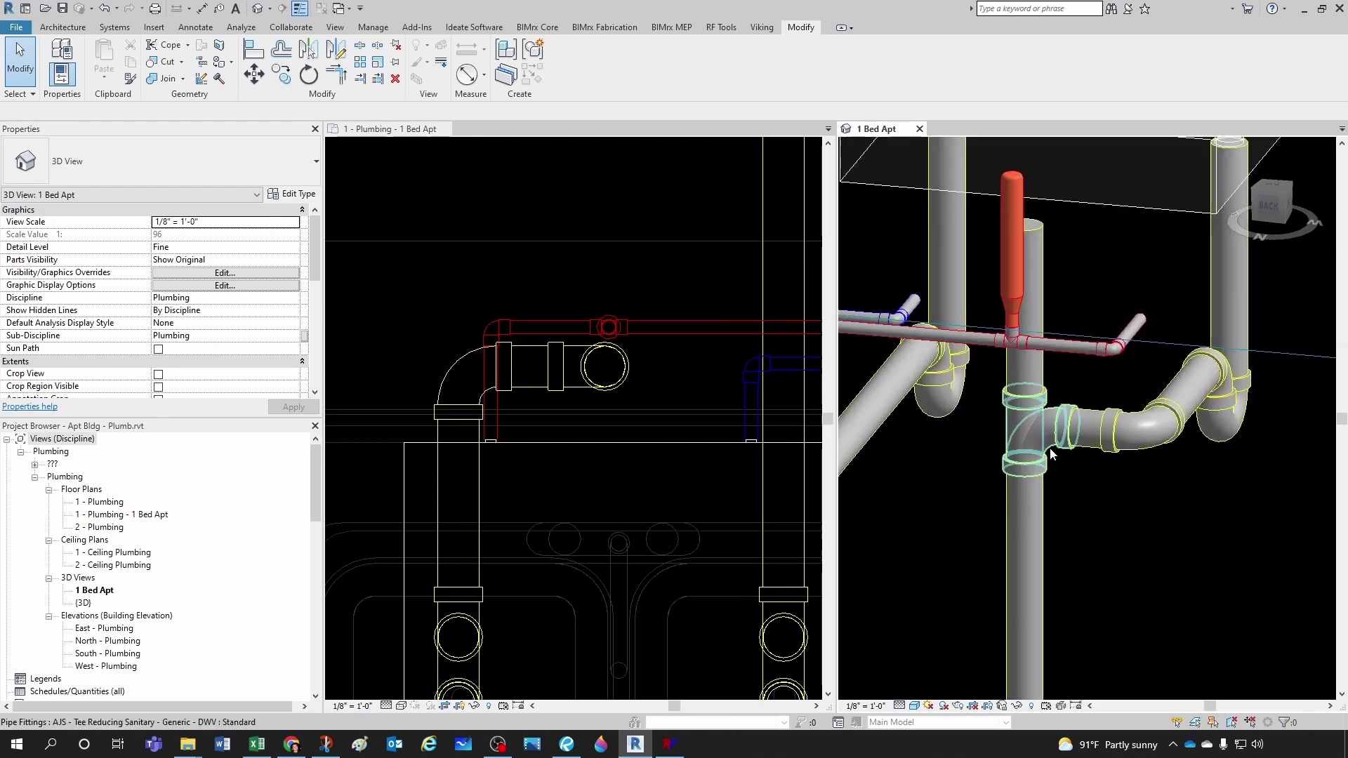
left_click(1043, 463)
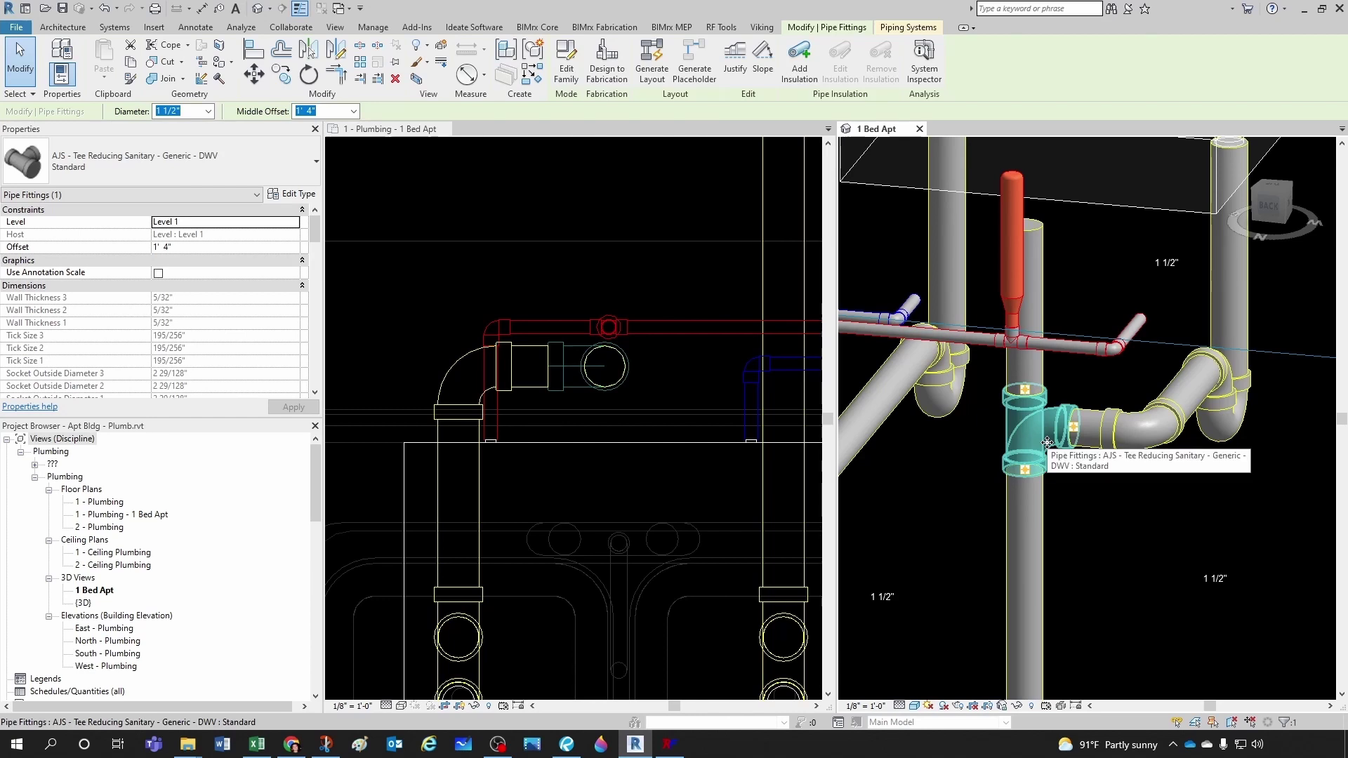
left_click(281, 197)
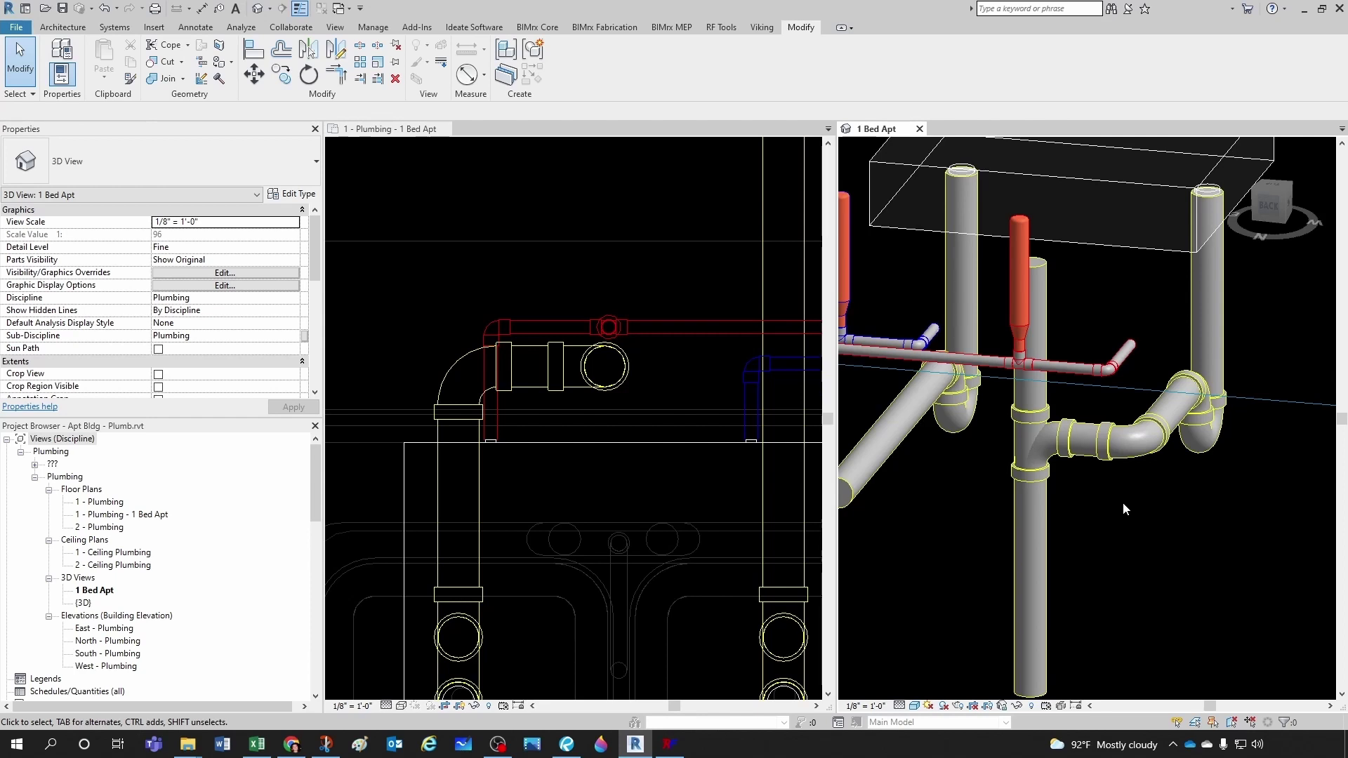
middle_click_drag(1115, 515, 1034, 480, "shift")
left_click(1028, 485)
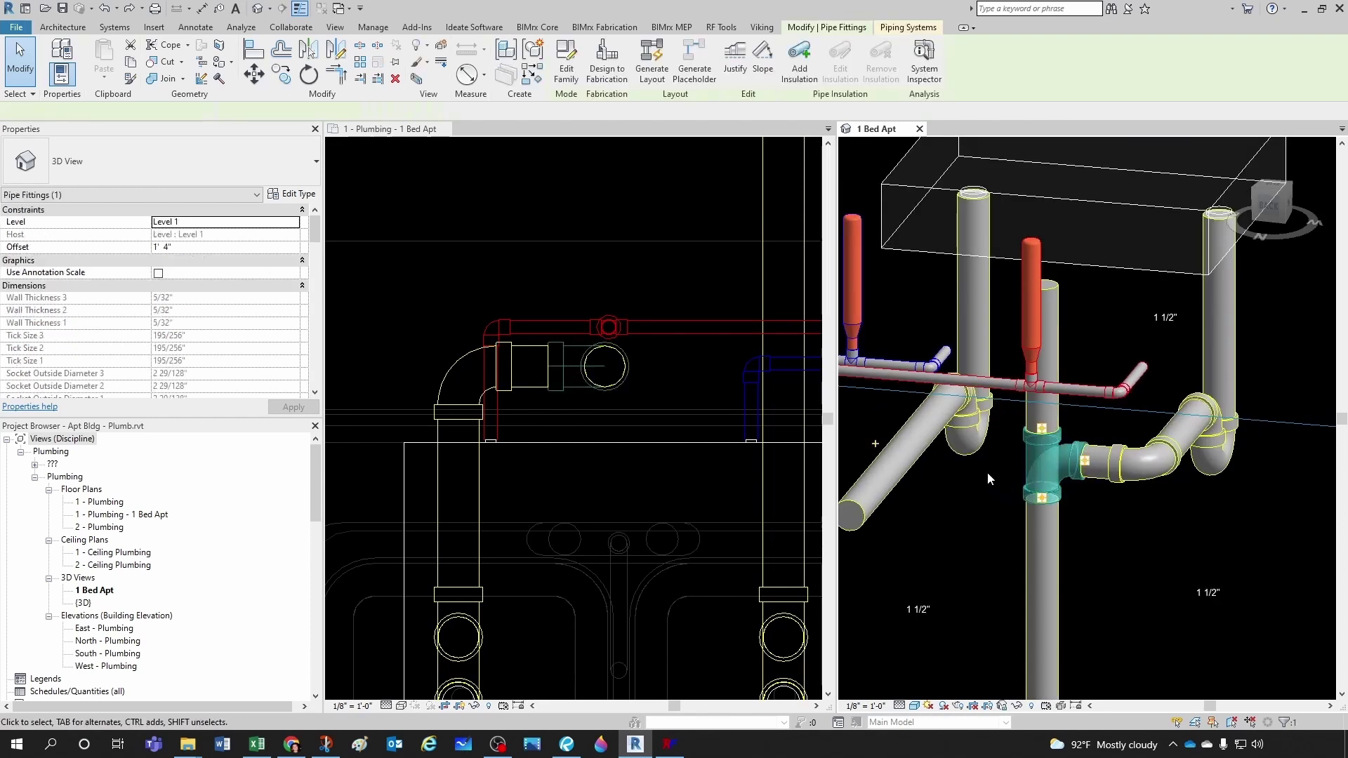
left_click(875, 444)
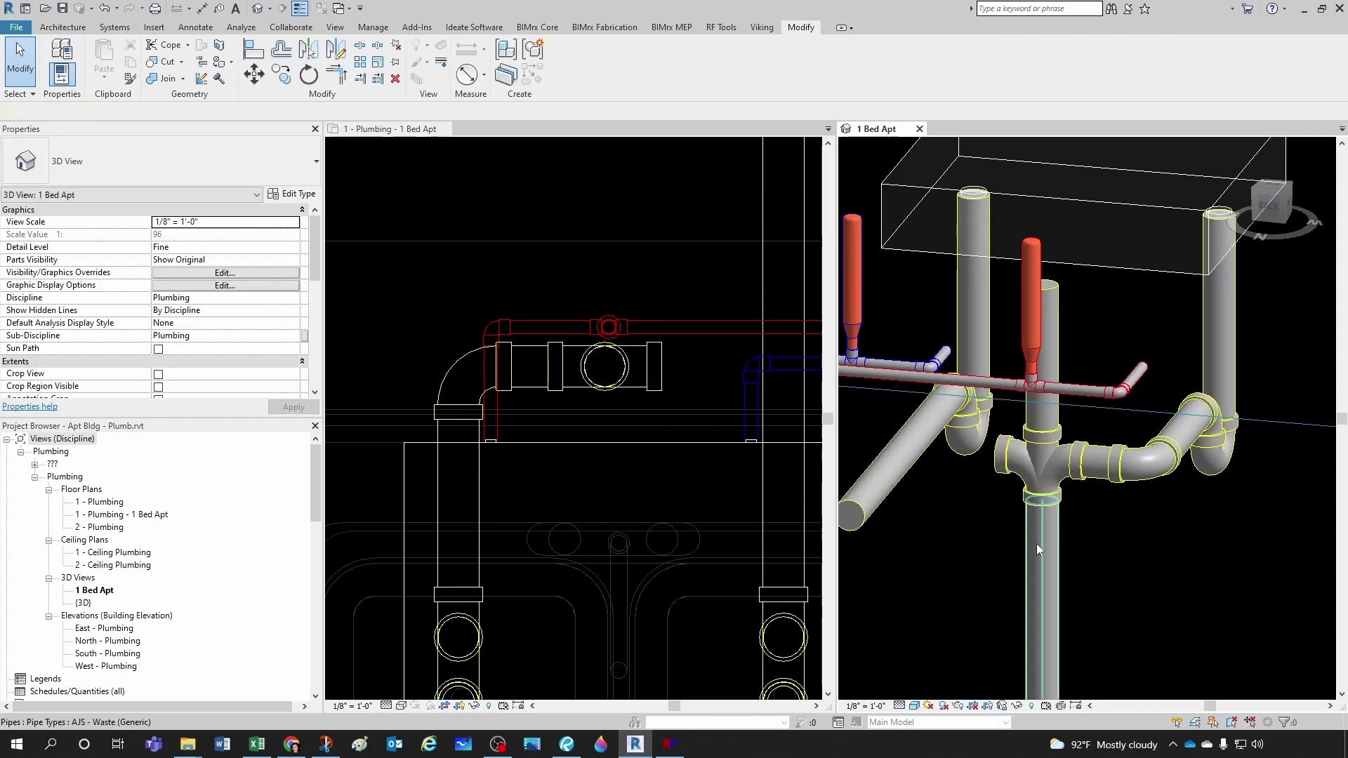
- Start a new pipe from the cross fitting's open end in plan, then cancel it
scroll(503, 387, "down", 2)
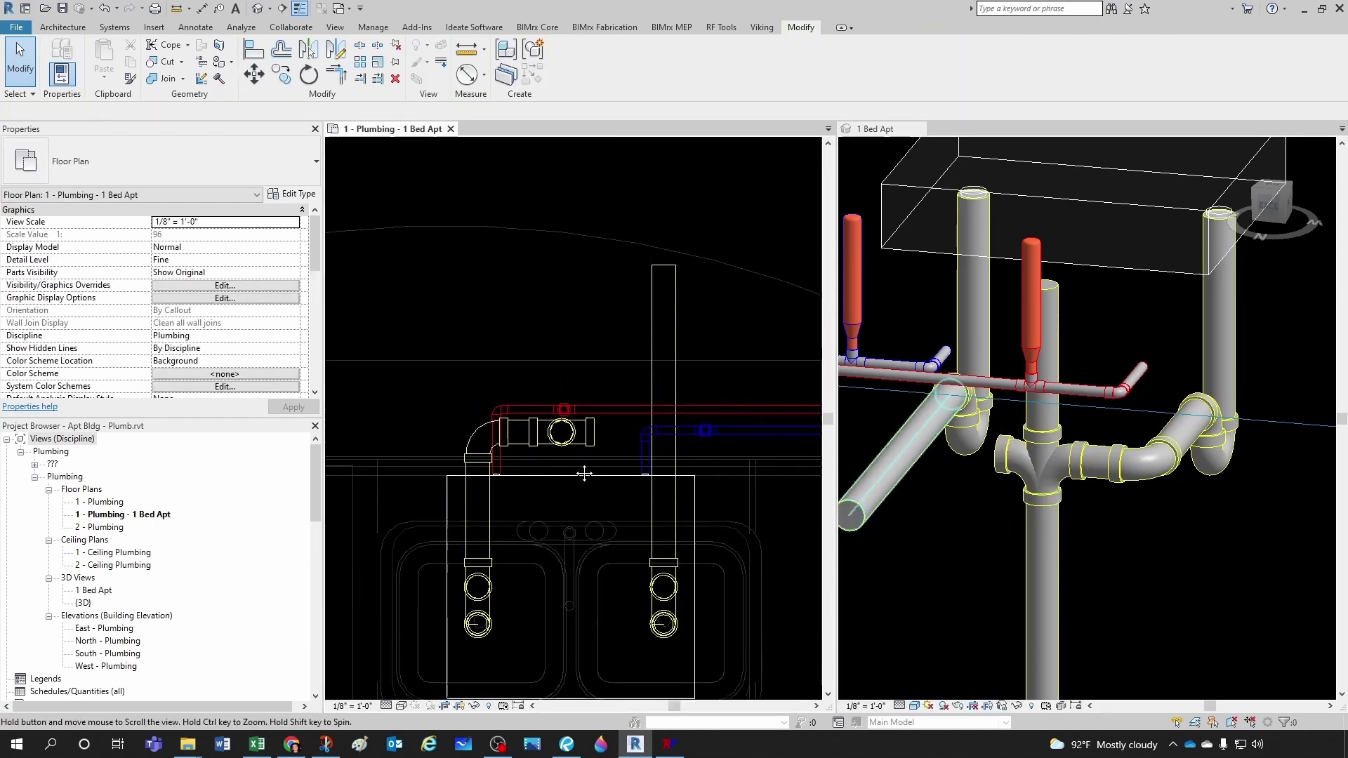
scroll(580, 473, "up", 2)
left_click(595, 460)
scroll(595, 460, "up", 1)
right_click(609, 438)
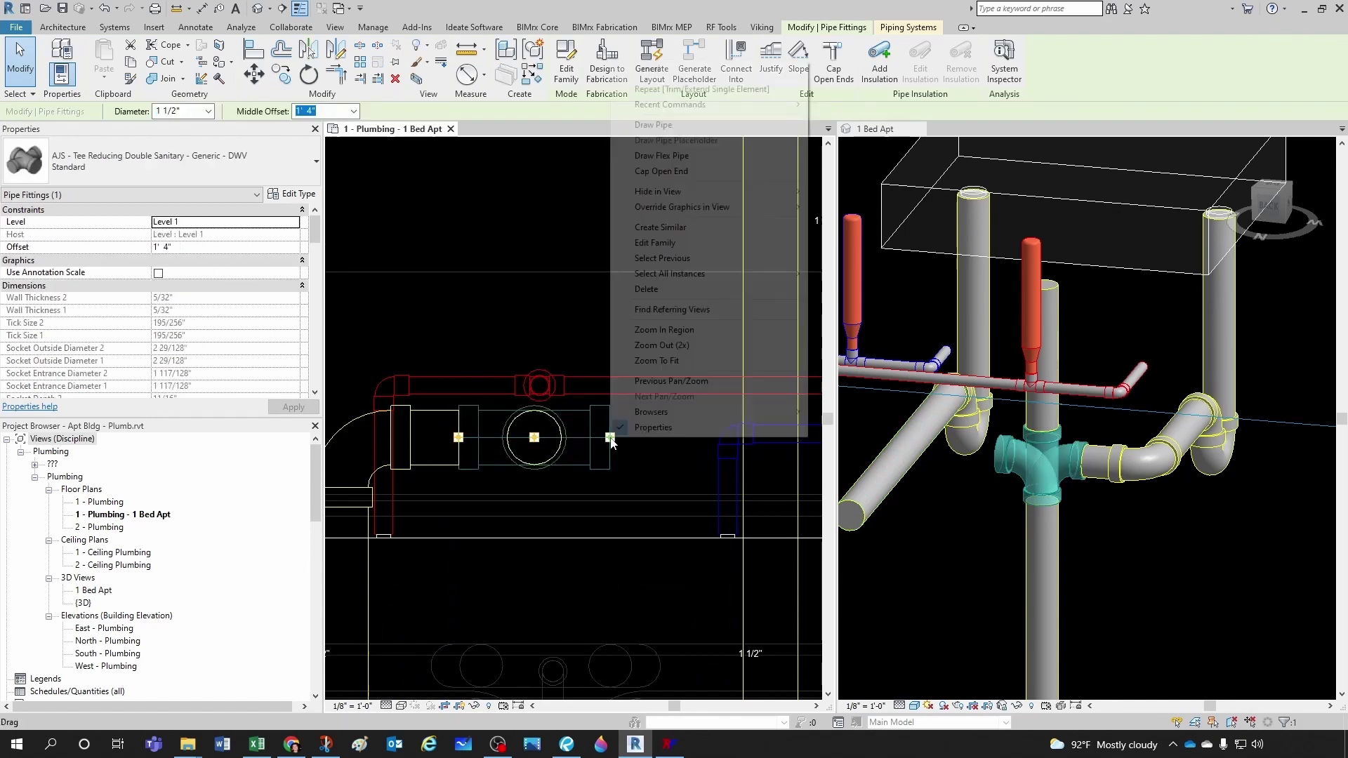
left_click(682, 126)
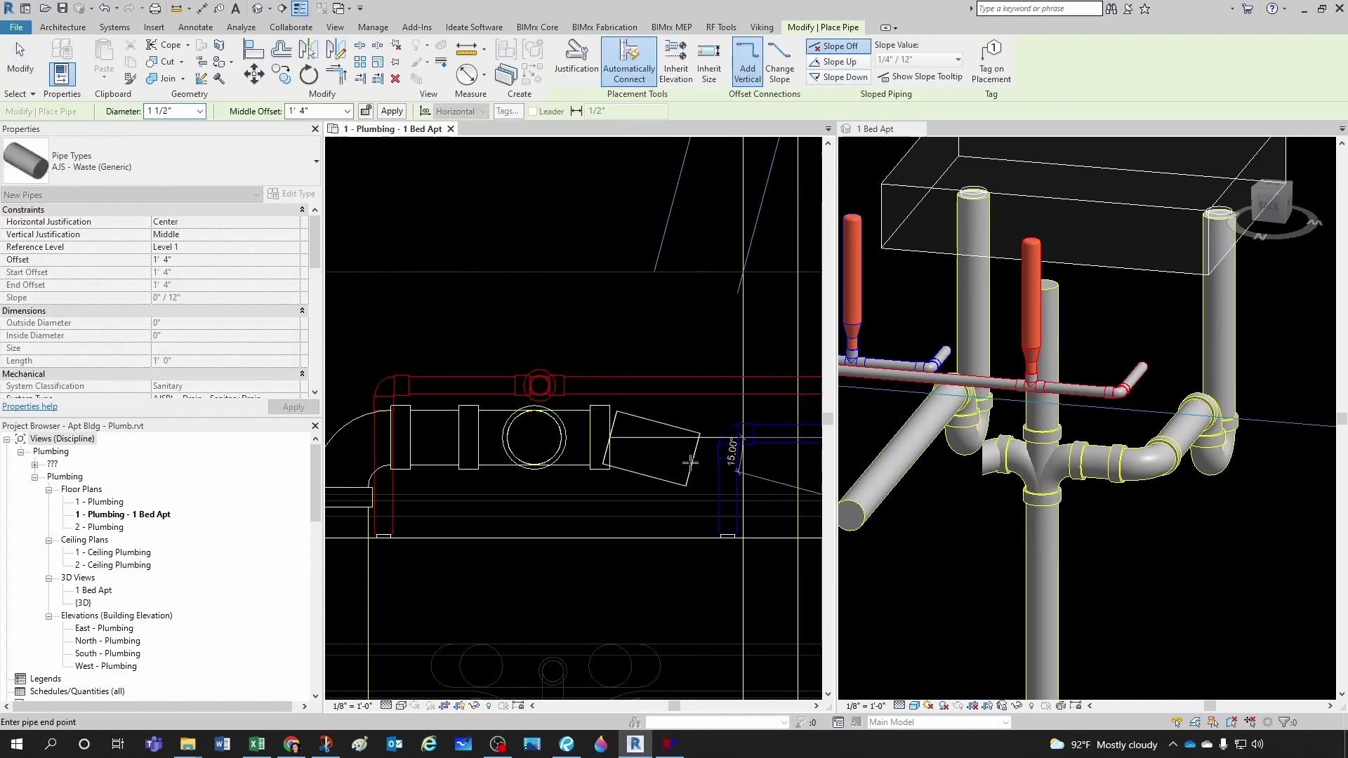
scroll(704, 311, "down", 2)
scroll(704, 311, "down", 2)
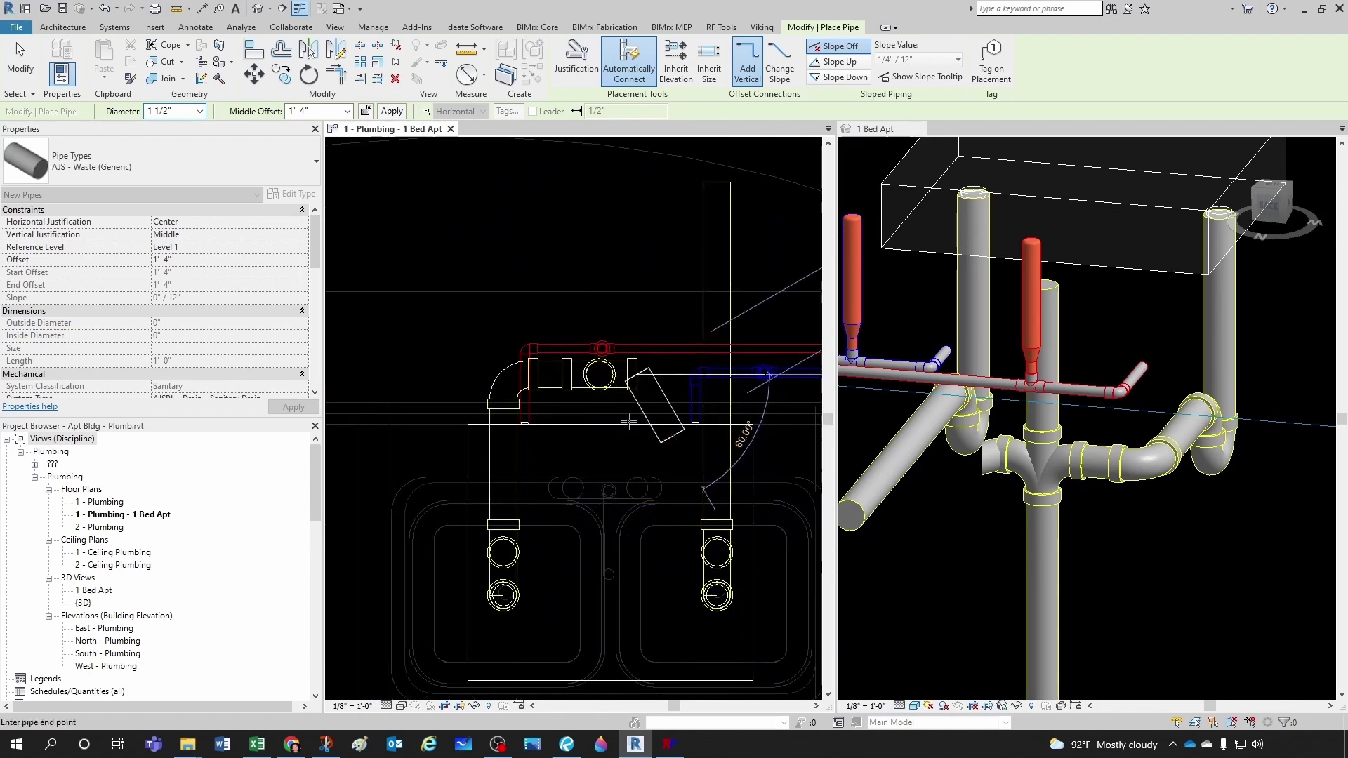
scroll(669, 385, "up", 3)
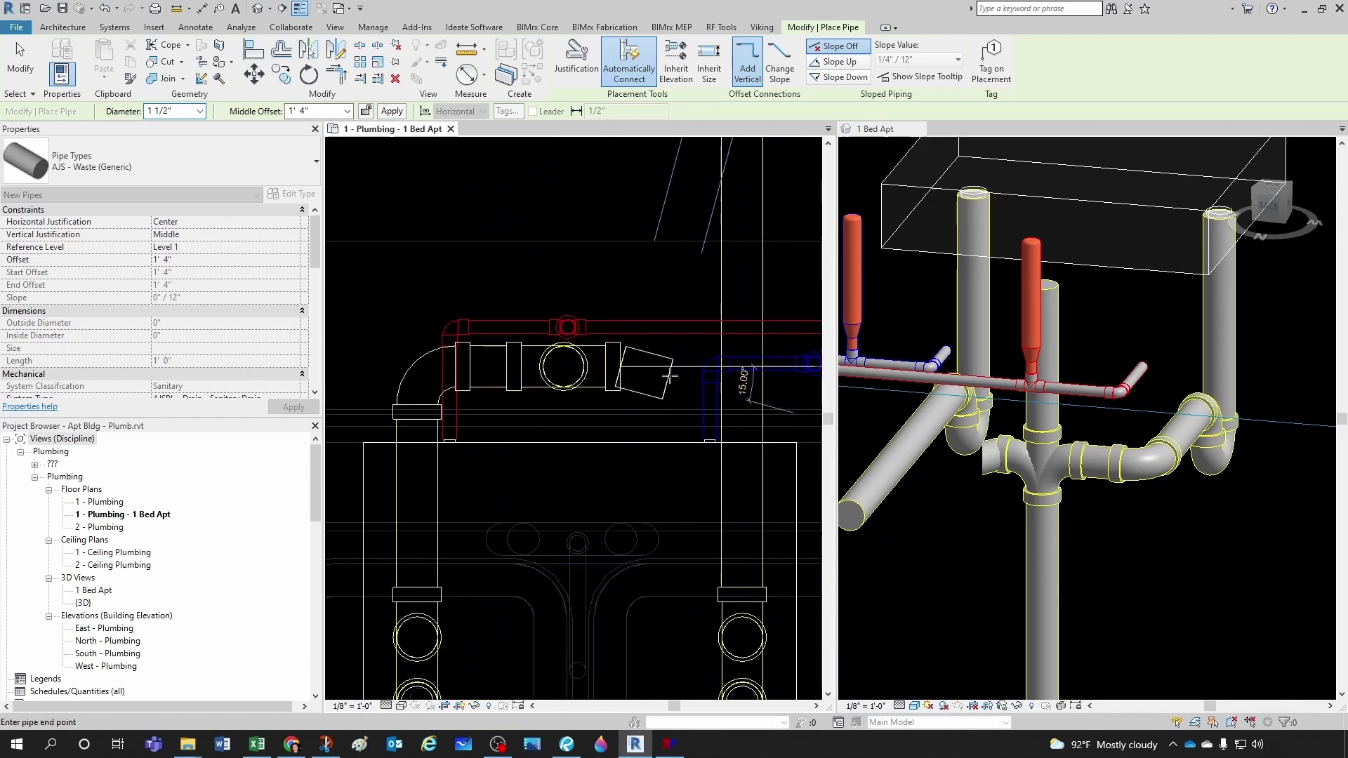
left_click(685, 363)
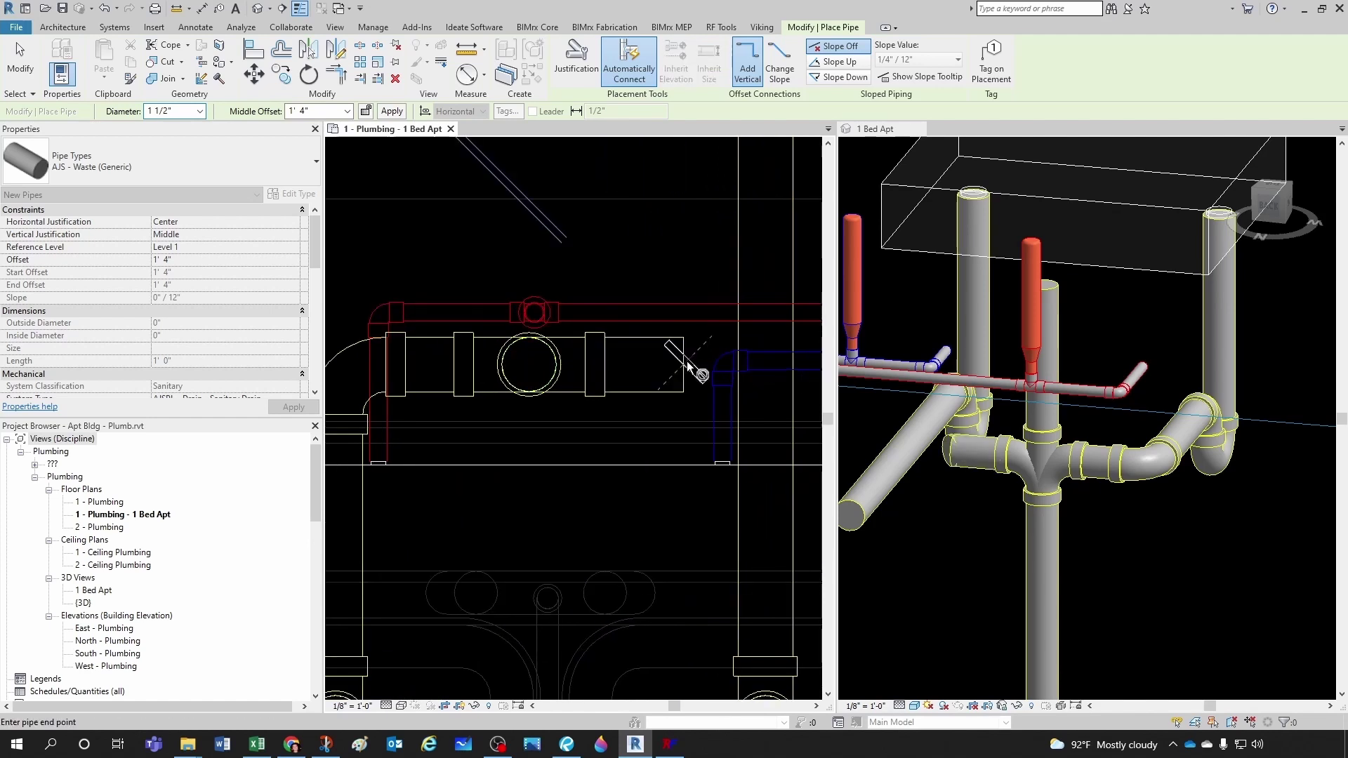
key("Escape")
key("Escape")
scroll(392, 358, "down", 3)
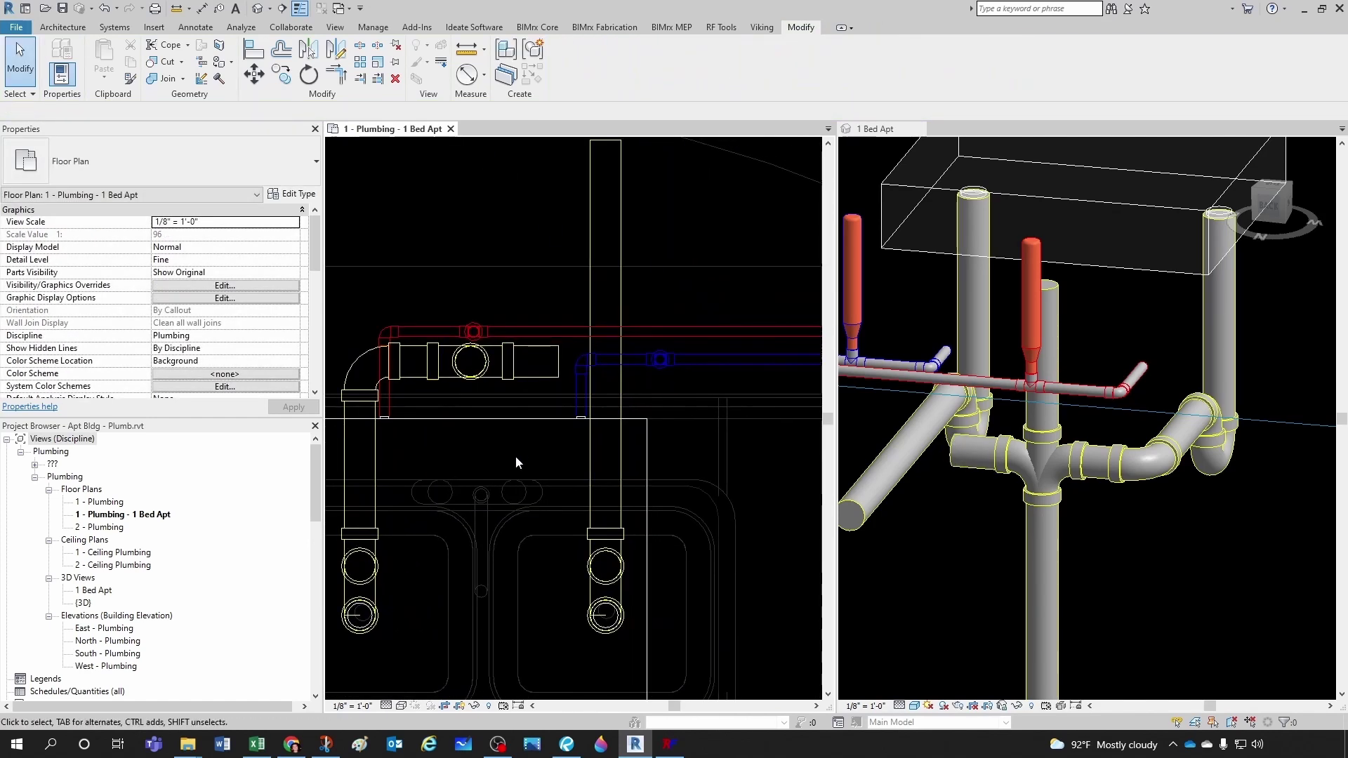
- Corner-join the right vertical pipe and the waste line with an elbow using TR
key("t")
key("r")
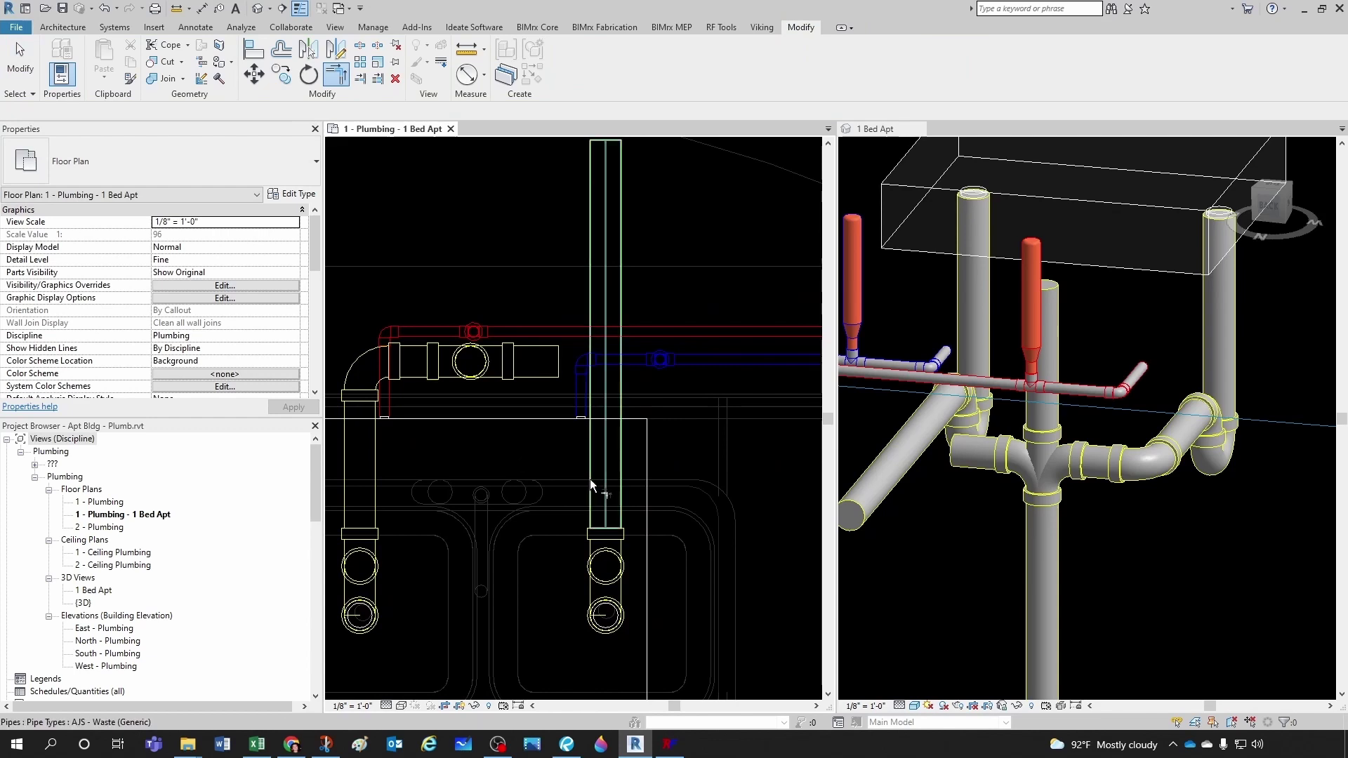
left_click(590, 478)
left_click(546, 380)
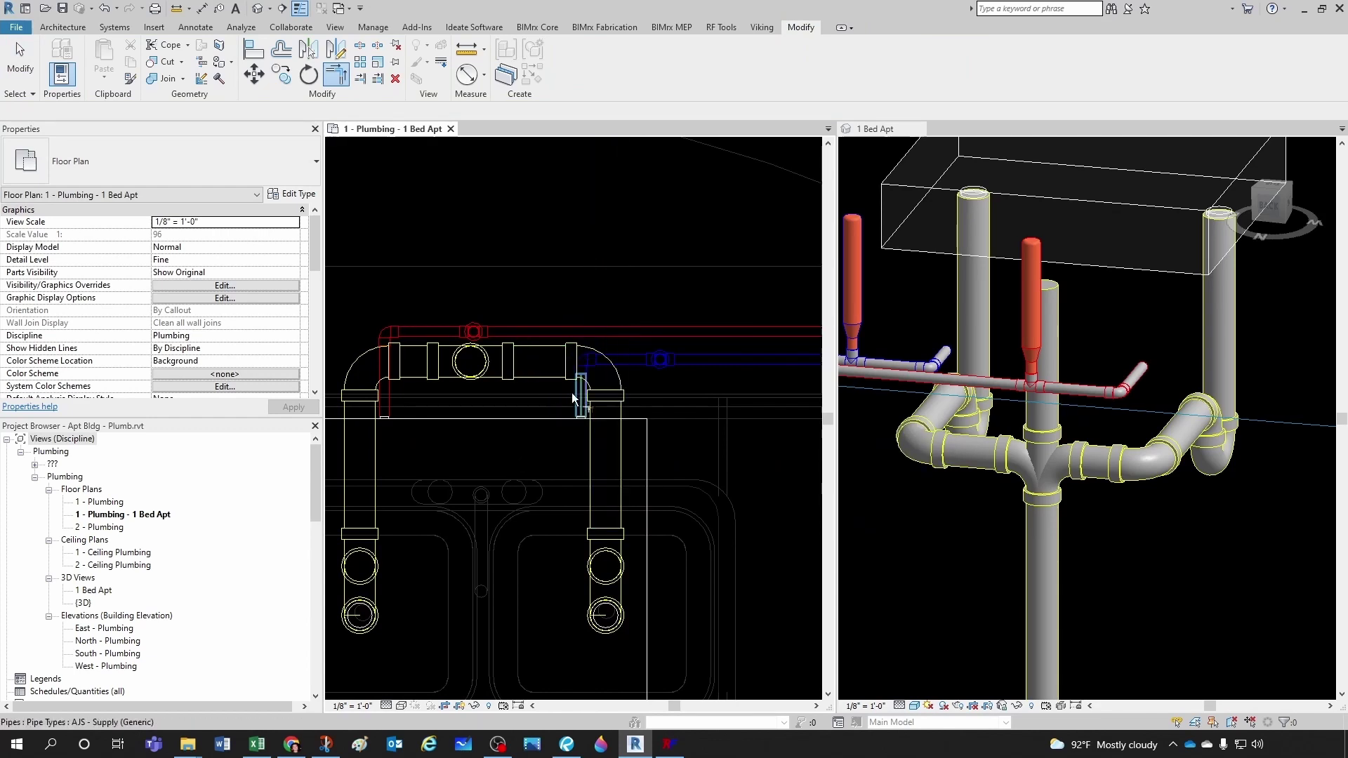
key("Escape")
scroll(952, 514, "down", 1)
left_click(1049, 527)
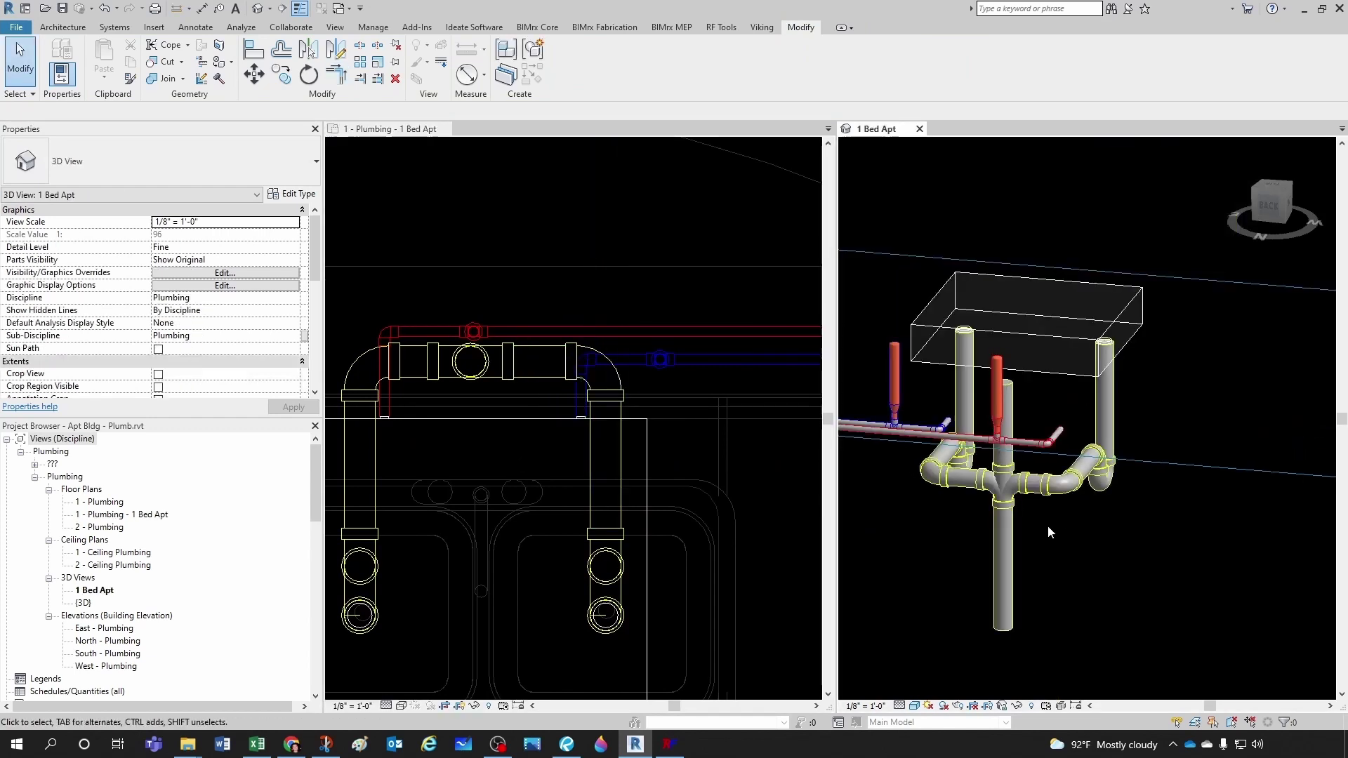
scroll(1049, 527, "down", 1)
middle_click_drag(1066, 569, 1059, 563, "shift")
scroll(1052, 431, "up", 2)
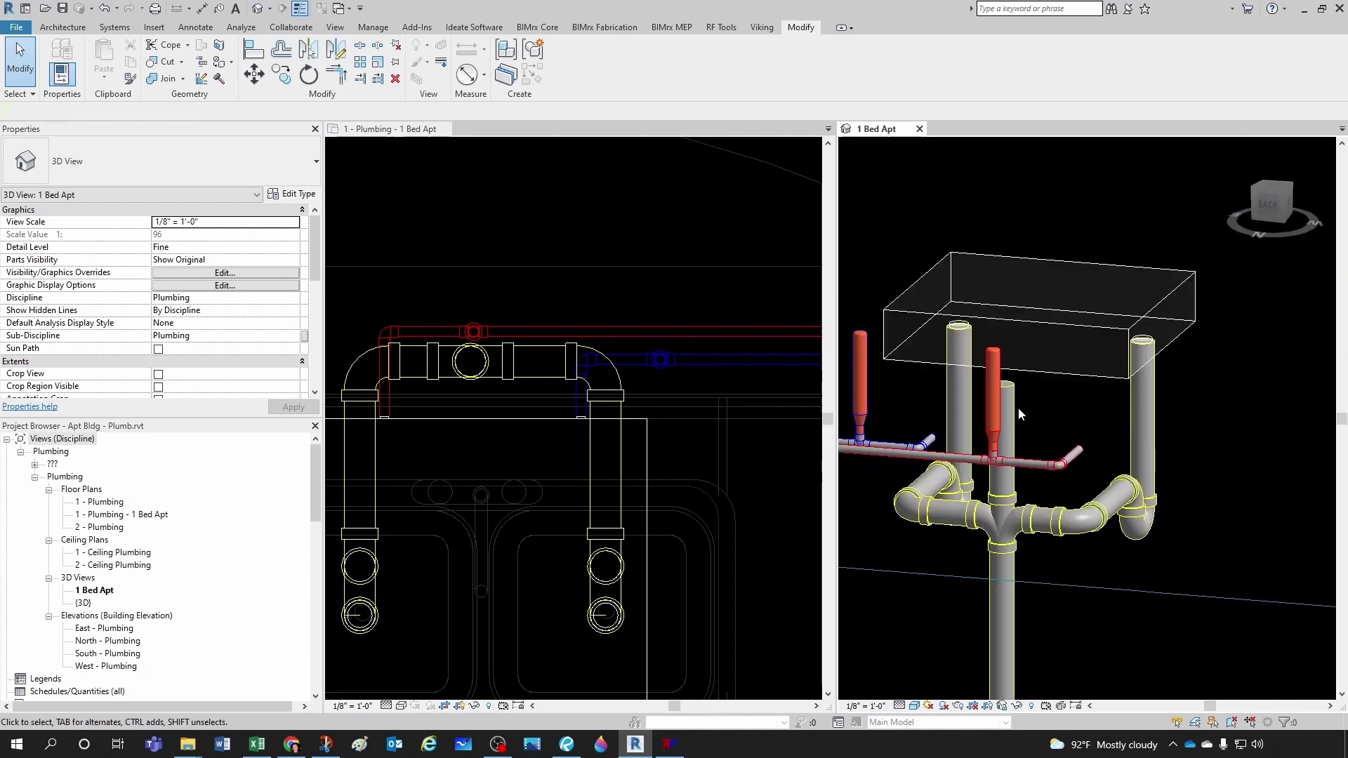
left_click(1022, 424)
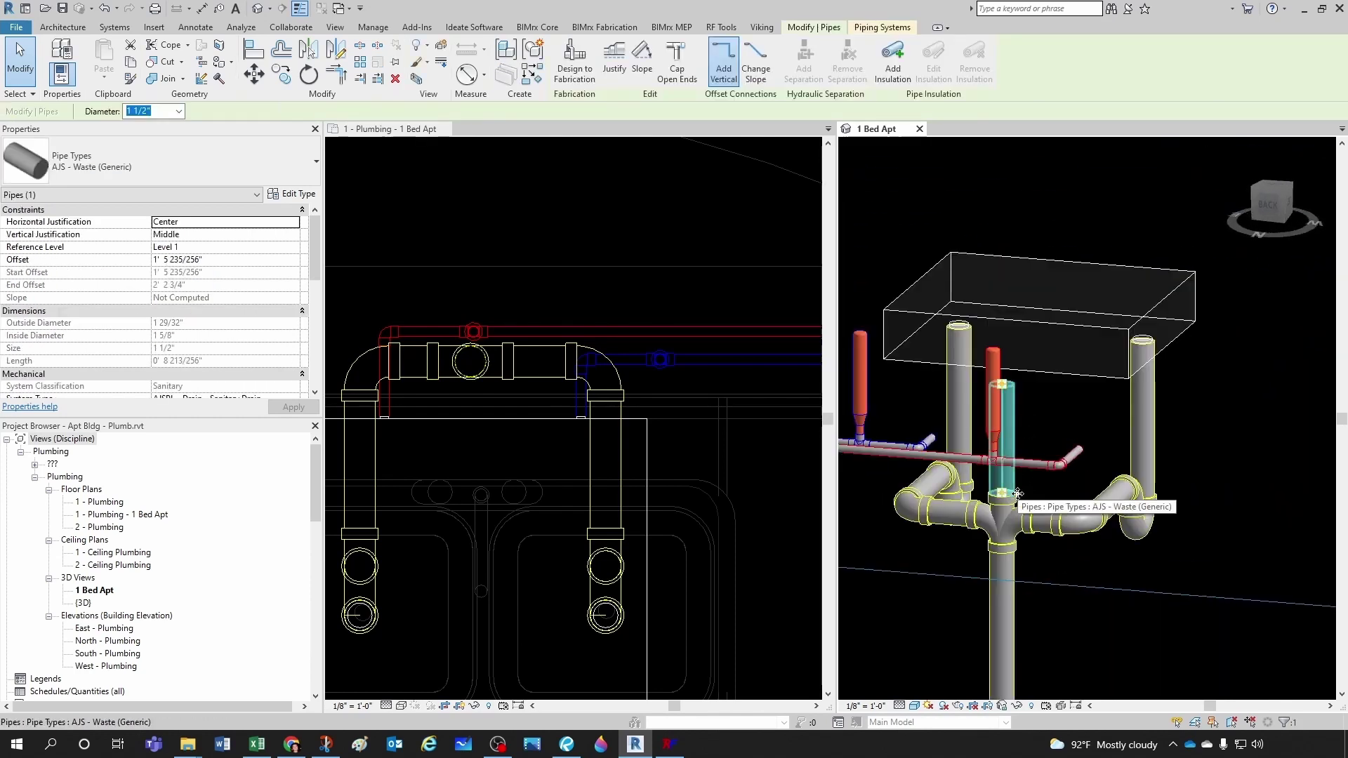
left_click(1089, 411)
middle_click_drag(1089, 419, 1009, 415, "shift")
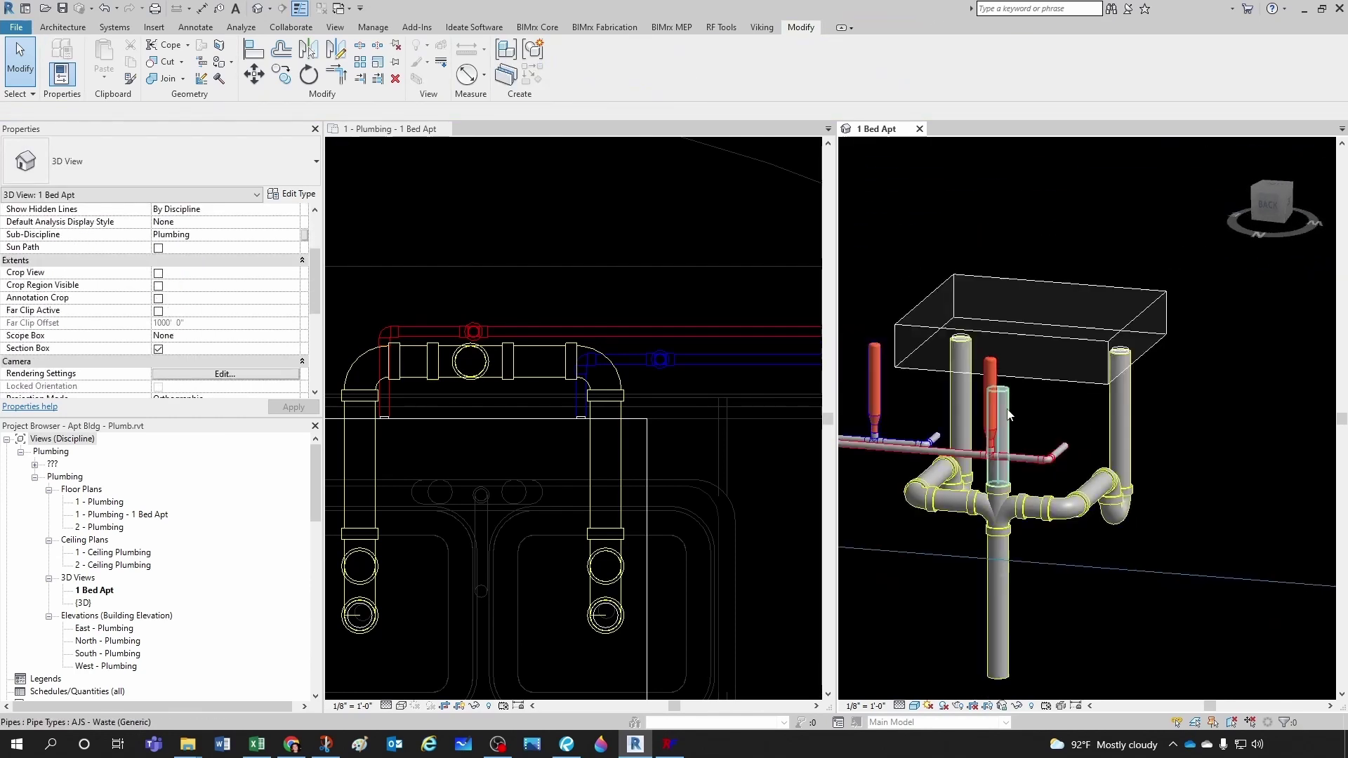
left_click(1009, 414)
scroll(237, 287, "down", 1)
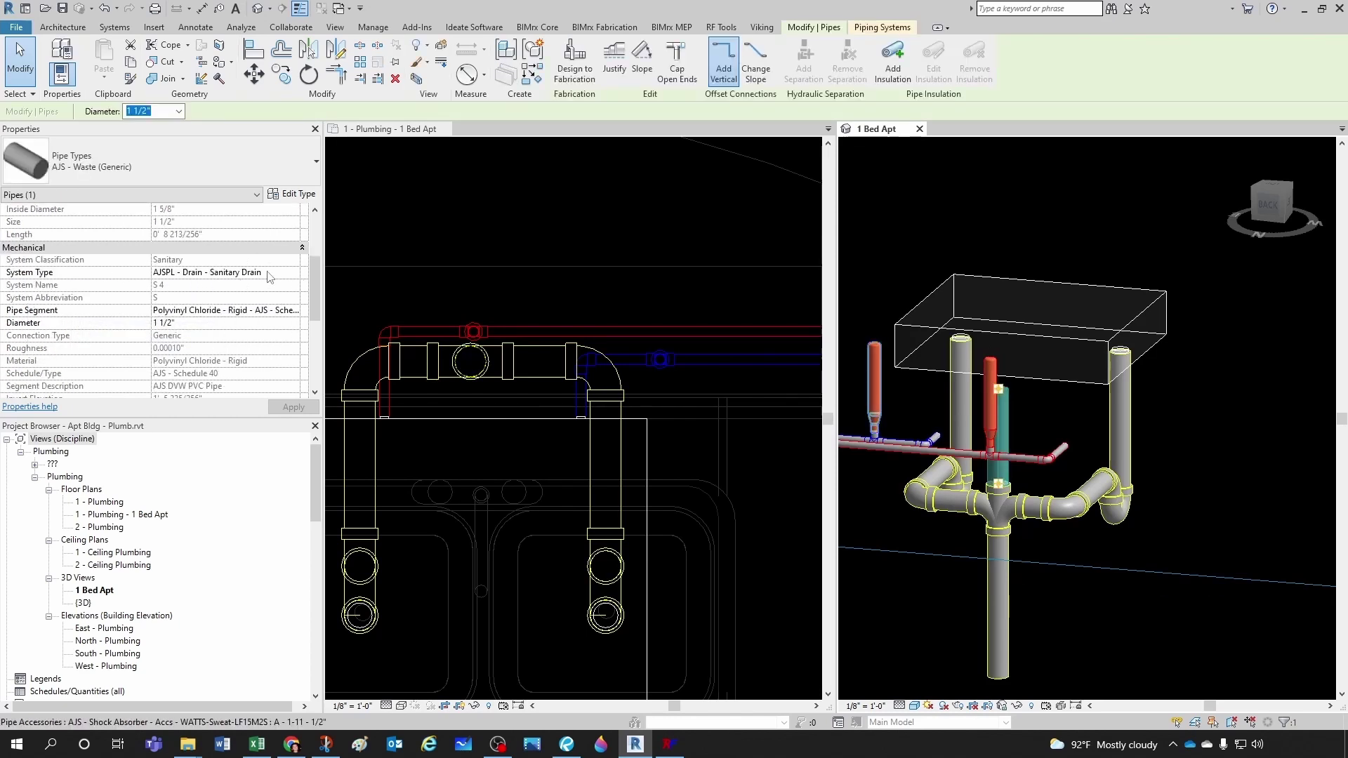
left_click(295, 273)
scroll(254, 313, "down", 1)
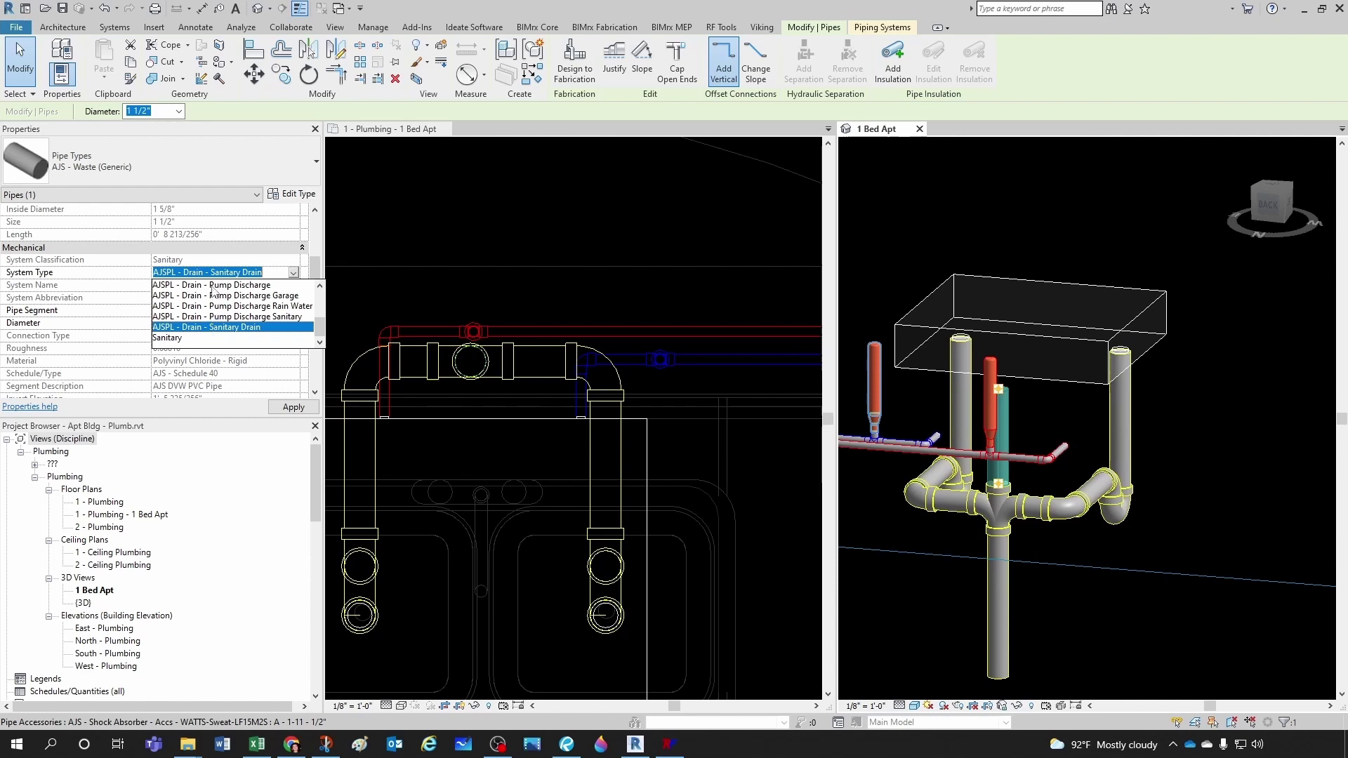
left_click(114, 312)
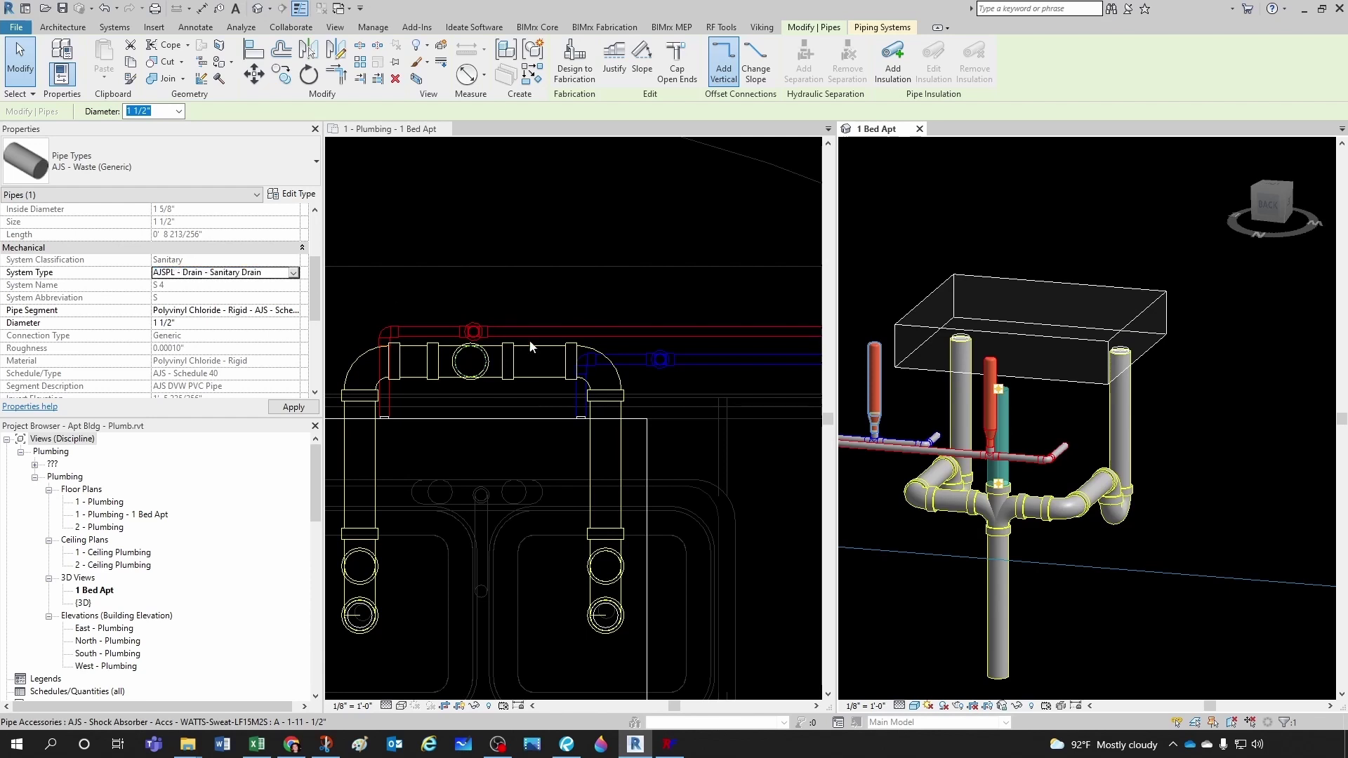
key("Escape")
scroll(570, 474, "down", 8)
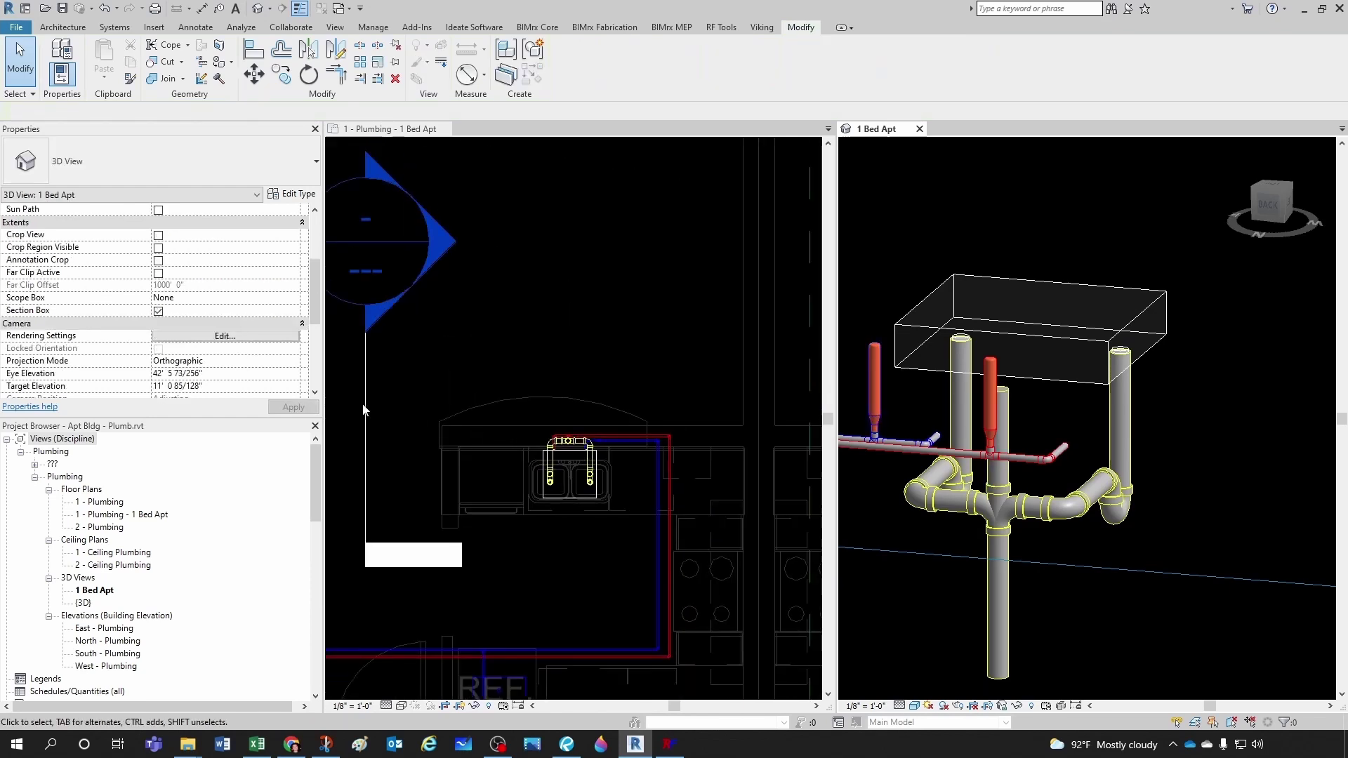
- Move the section line across the kitchen sink and open Section 1
left_click(367, 414)
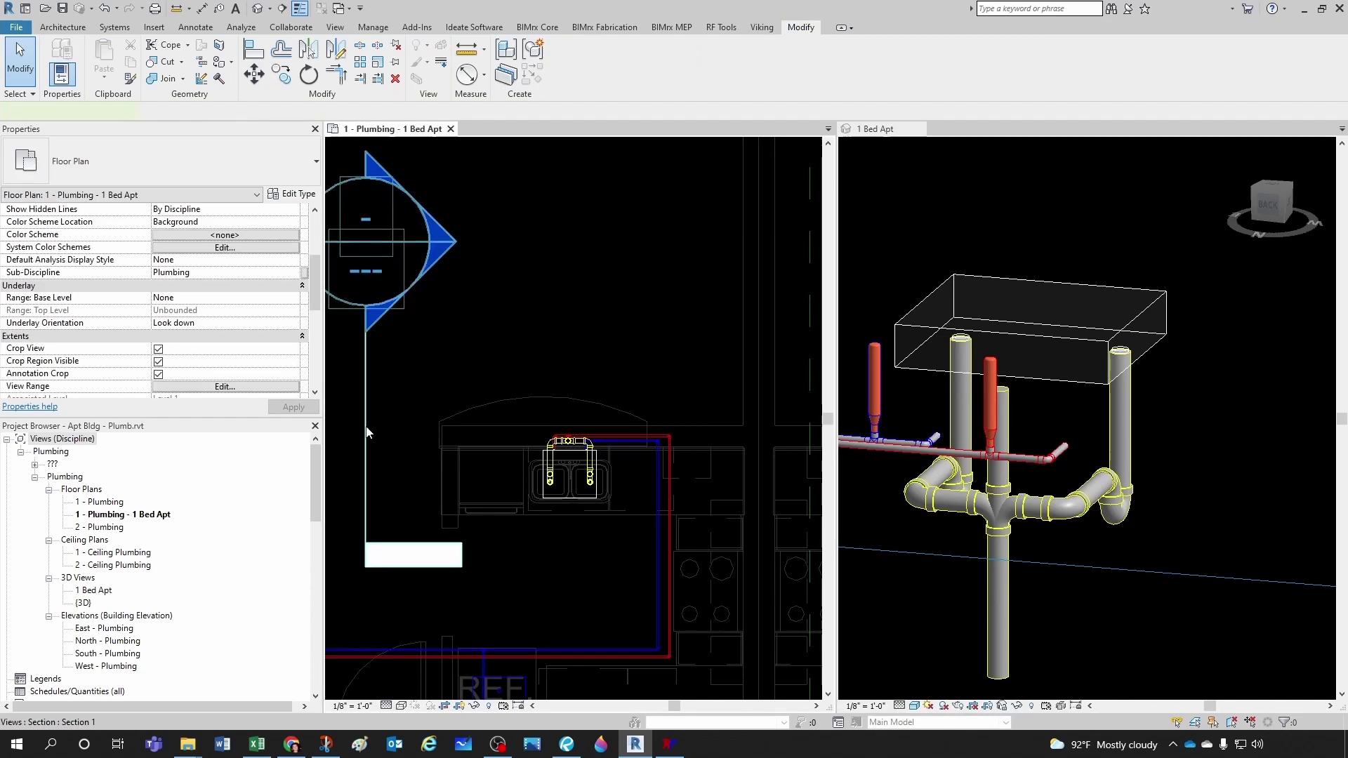
left_click(365, 448)
scroll(365, 450, "up", 1)
left_click_drag(368, 450, 622, 464)
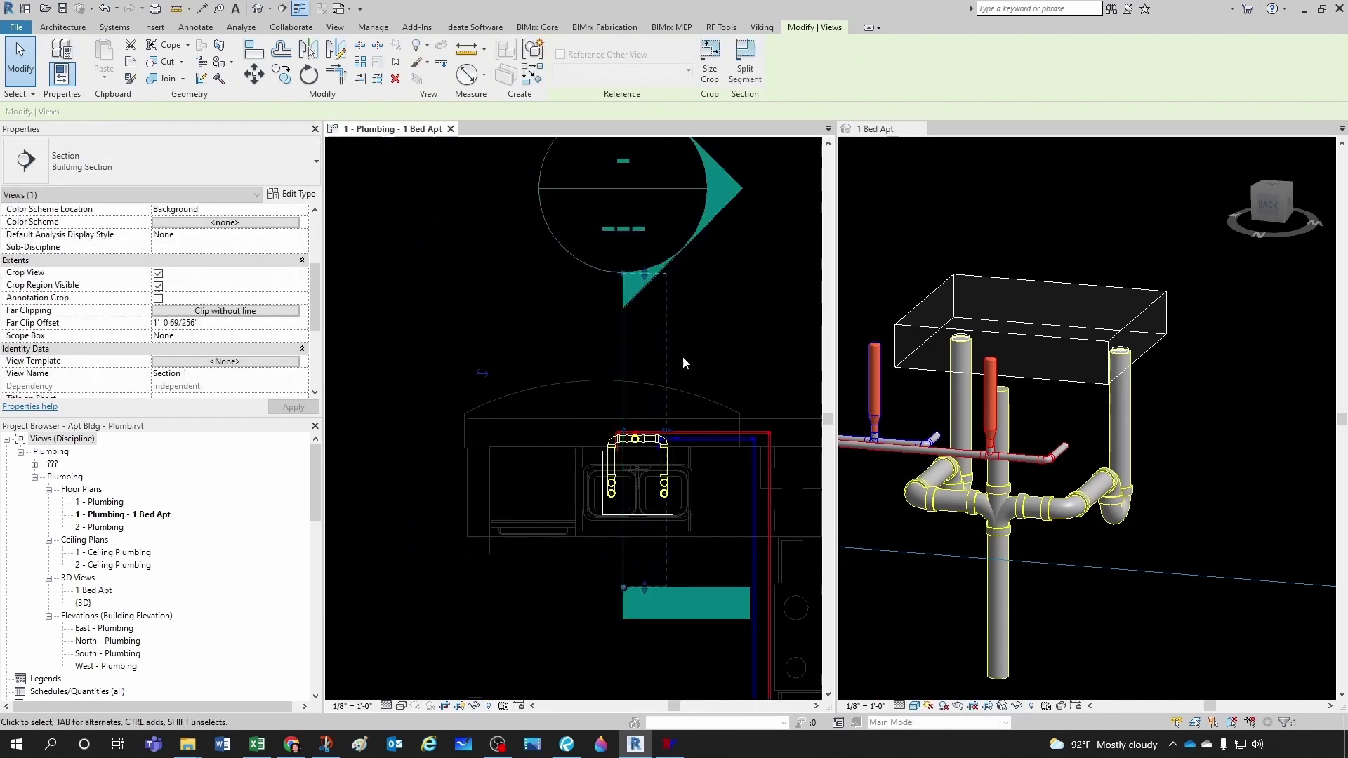
double_click(698, 234)
- Rotate the short horizontal waste pipe 90° upright with RO
scroll(570, 393, "up", 6)
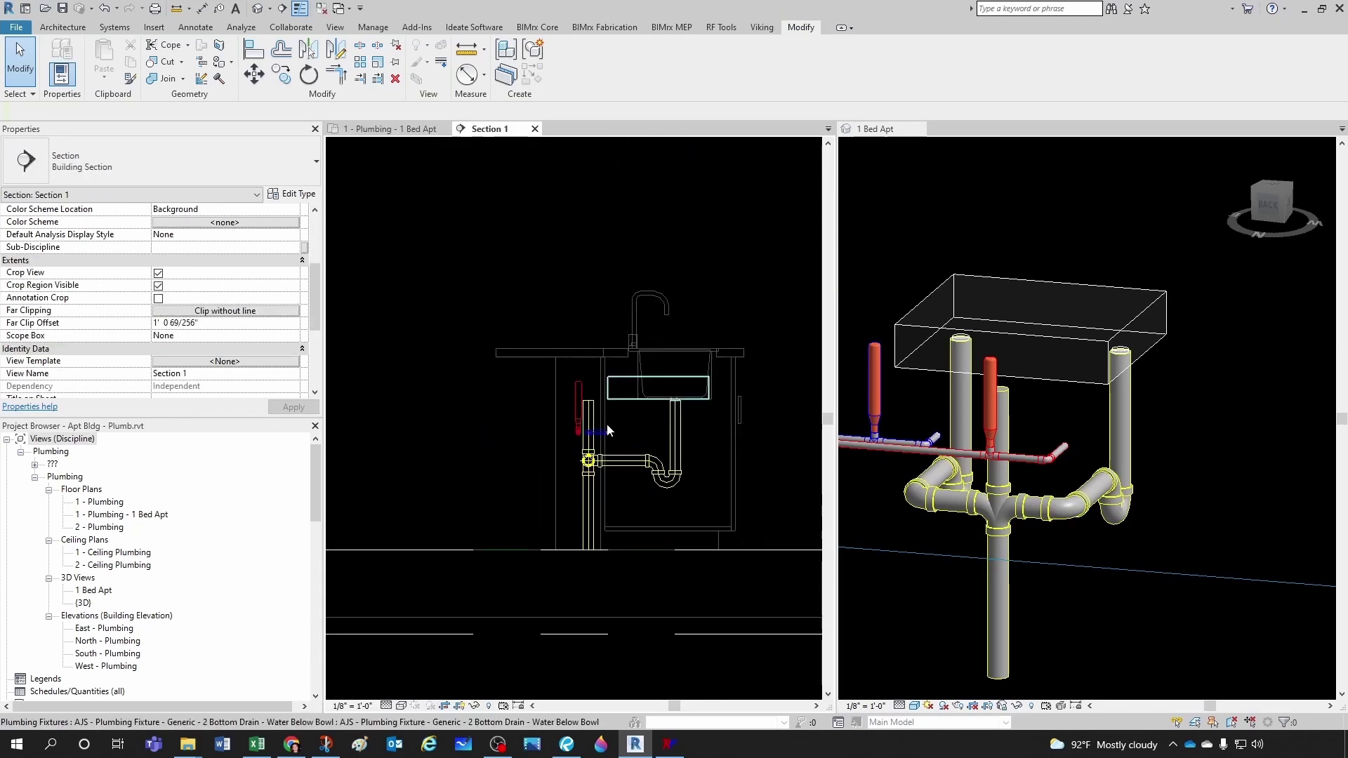
left_click(549, 406)
key("r")
key("o")
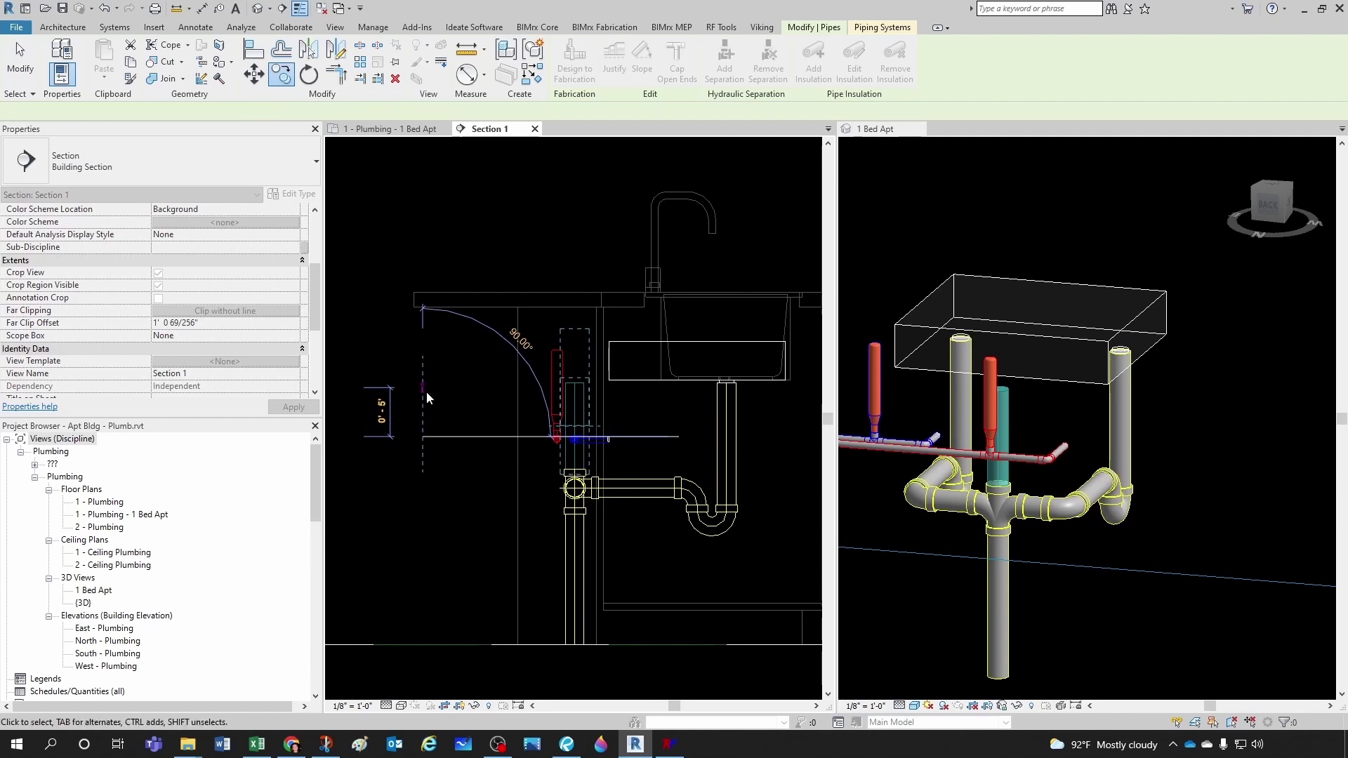
left_click(427, 390)
key("Escape")
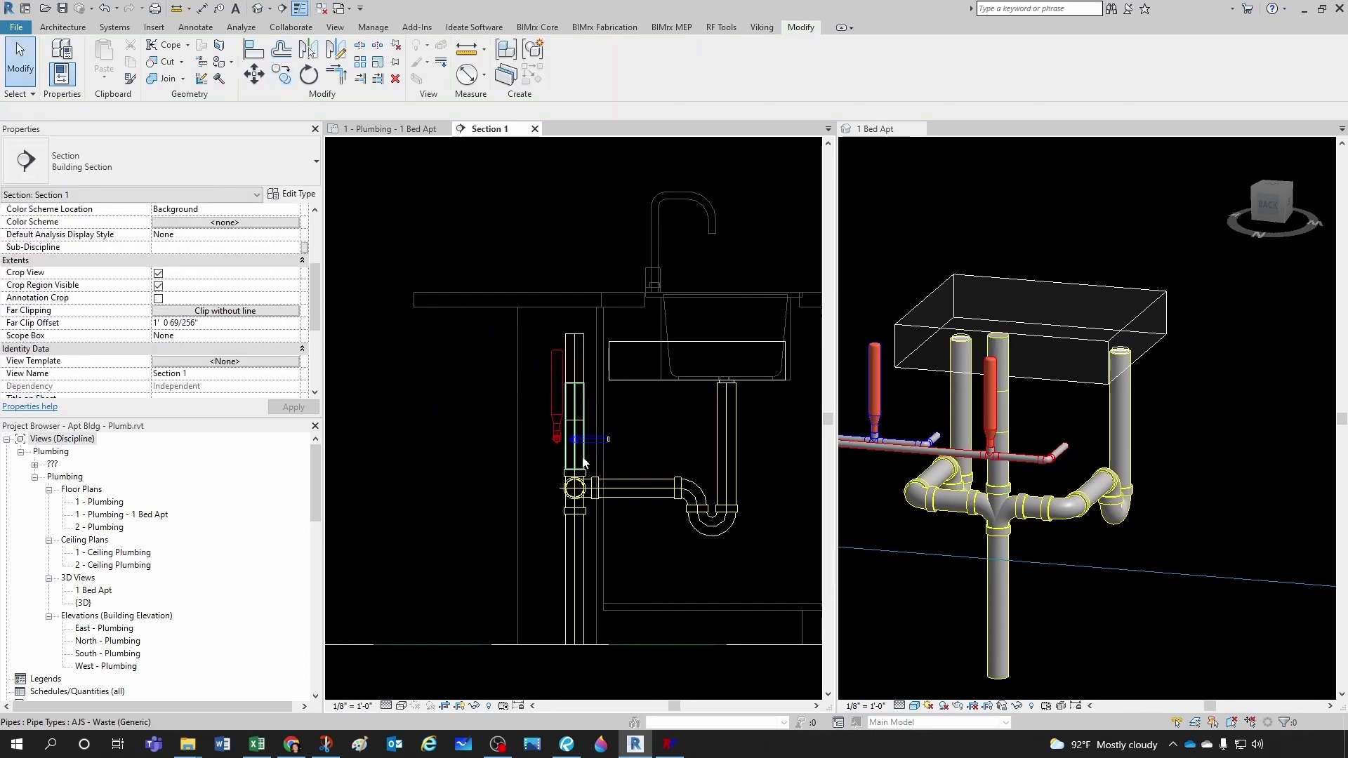
- Delete the riser above the tee and set the upright pipe's system type to Sanitary Vent
left_click(583, 461)
key("Delete")
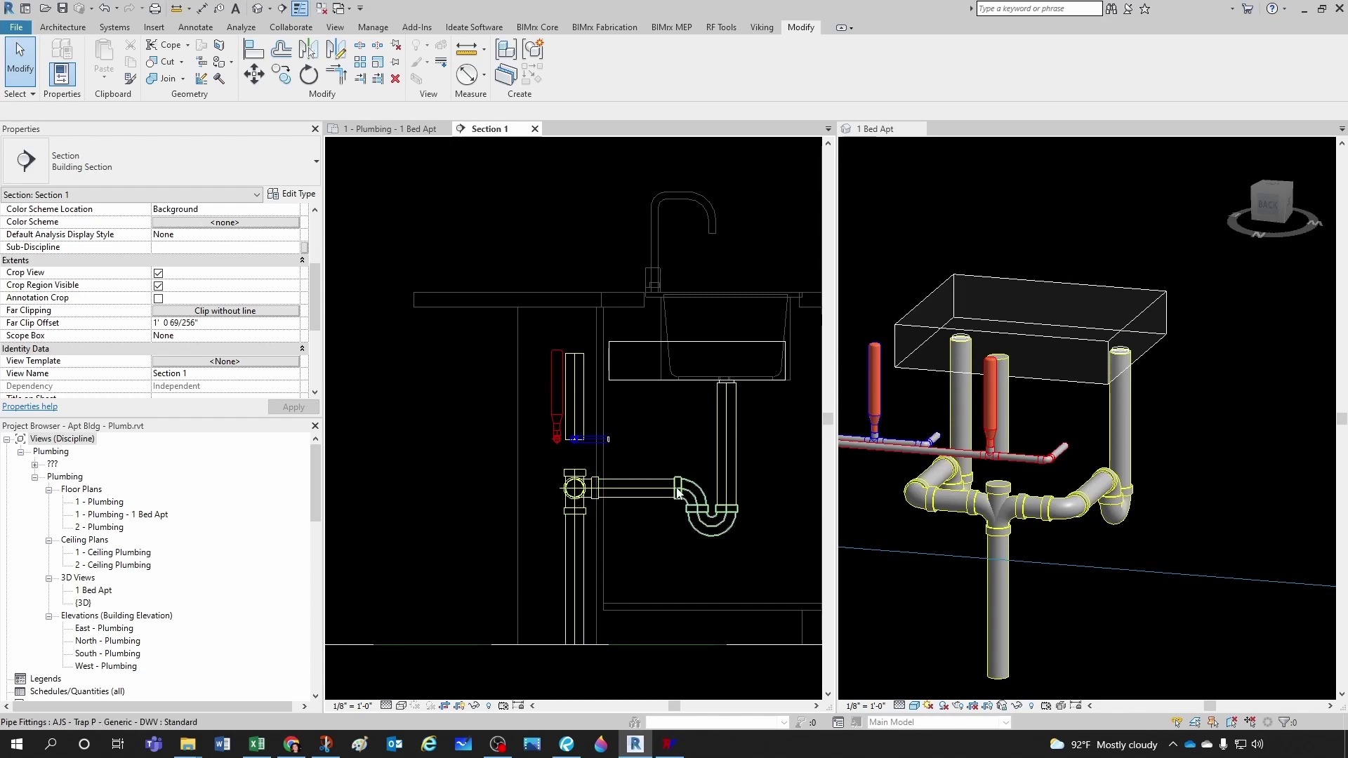
left_click(584, 409)
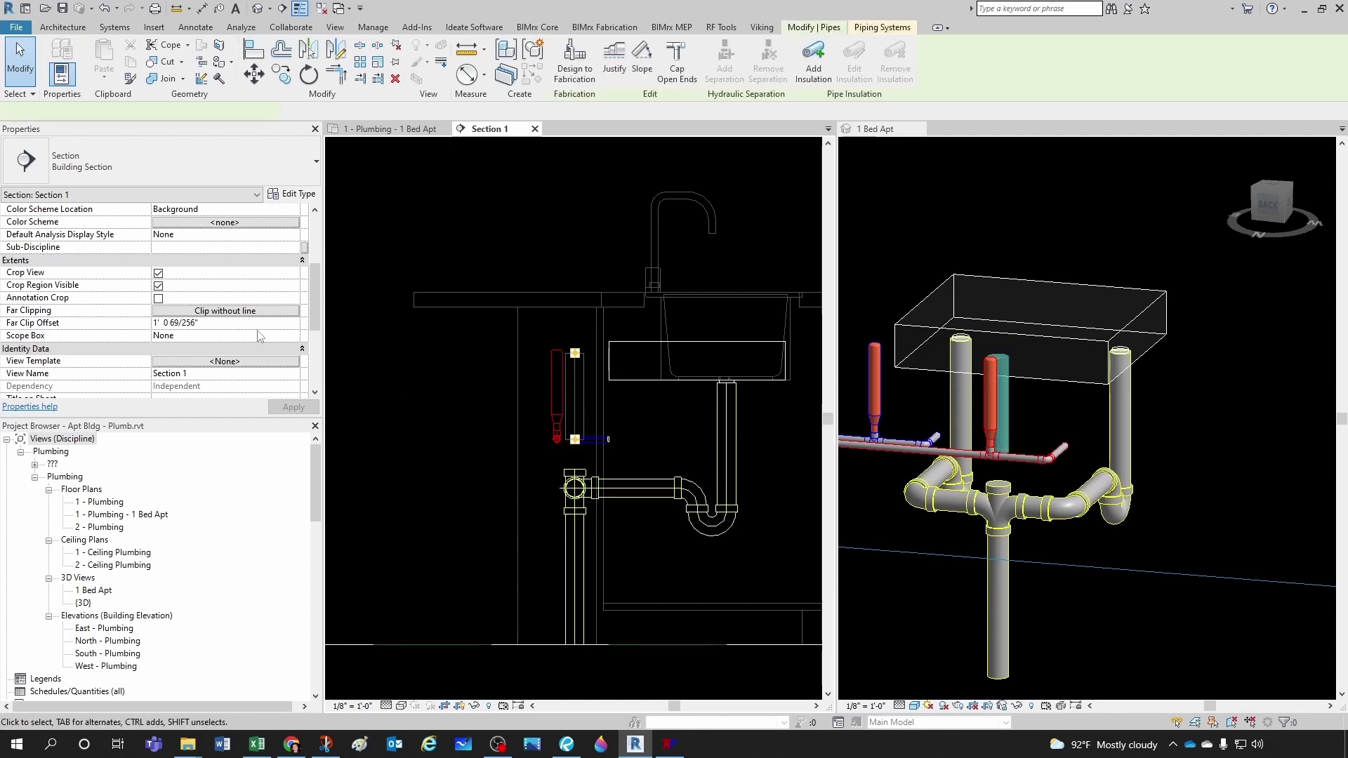
left_click(294, 276)
left_click(294, 277)
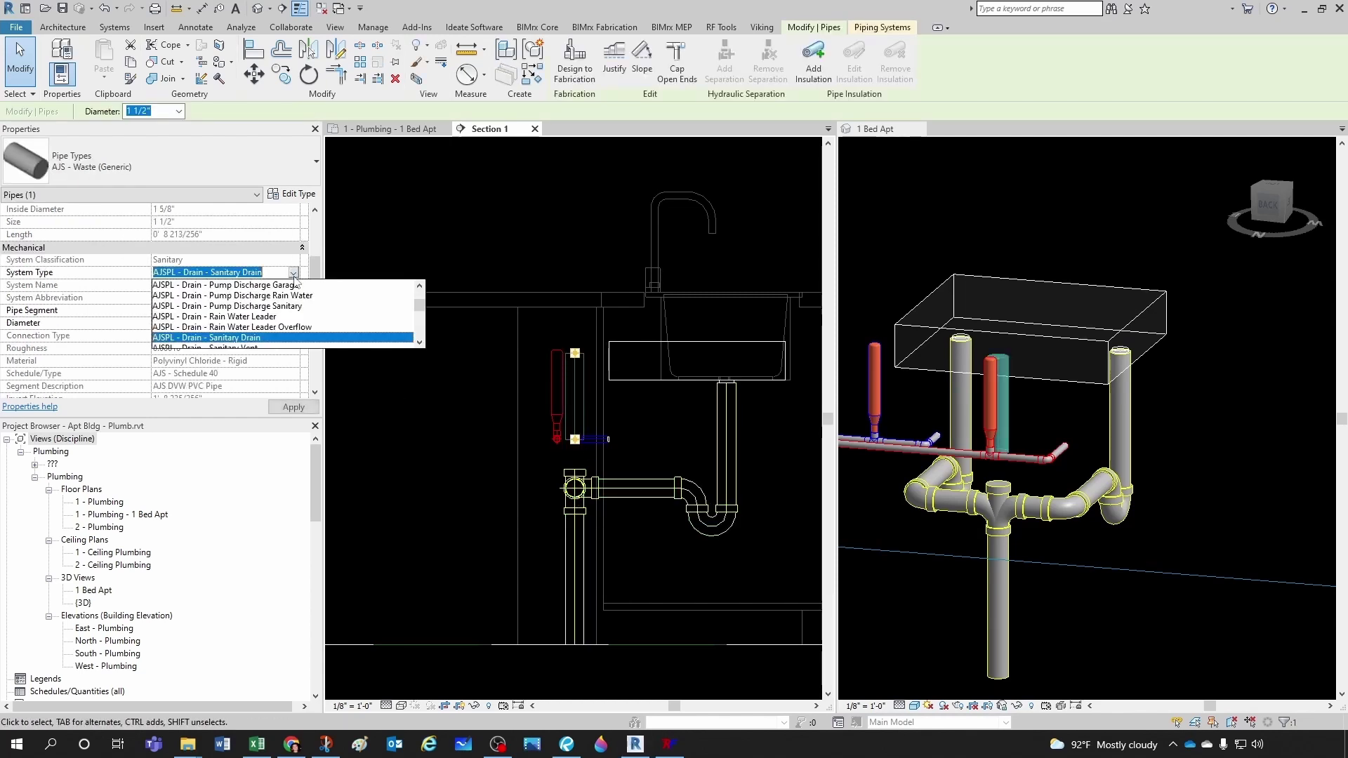
scroll(254, 317, "down", 1)
left_click(250, 317)
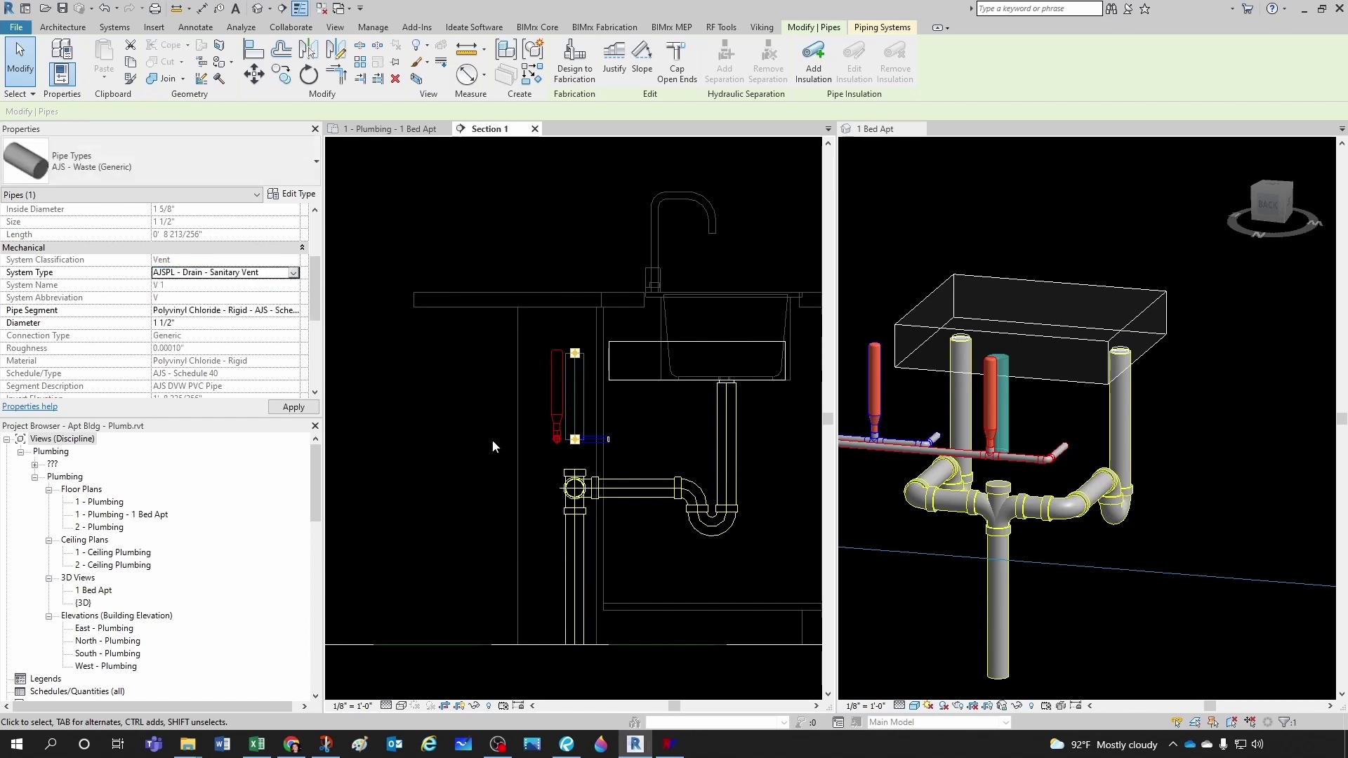
left_click(453, 496)
scroll(593, 417, "up", 4)
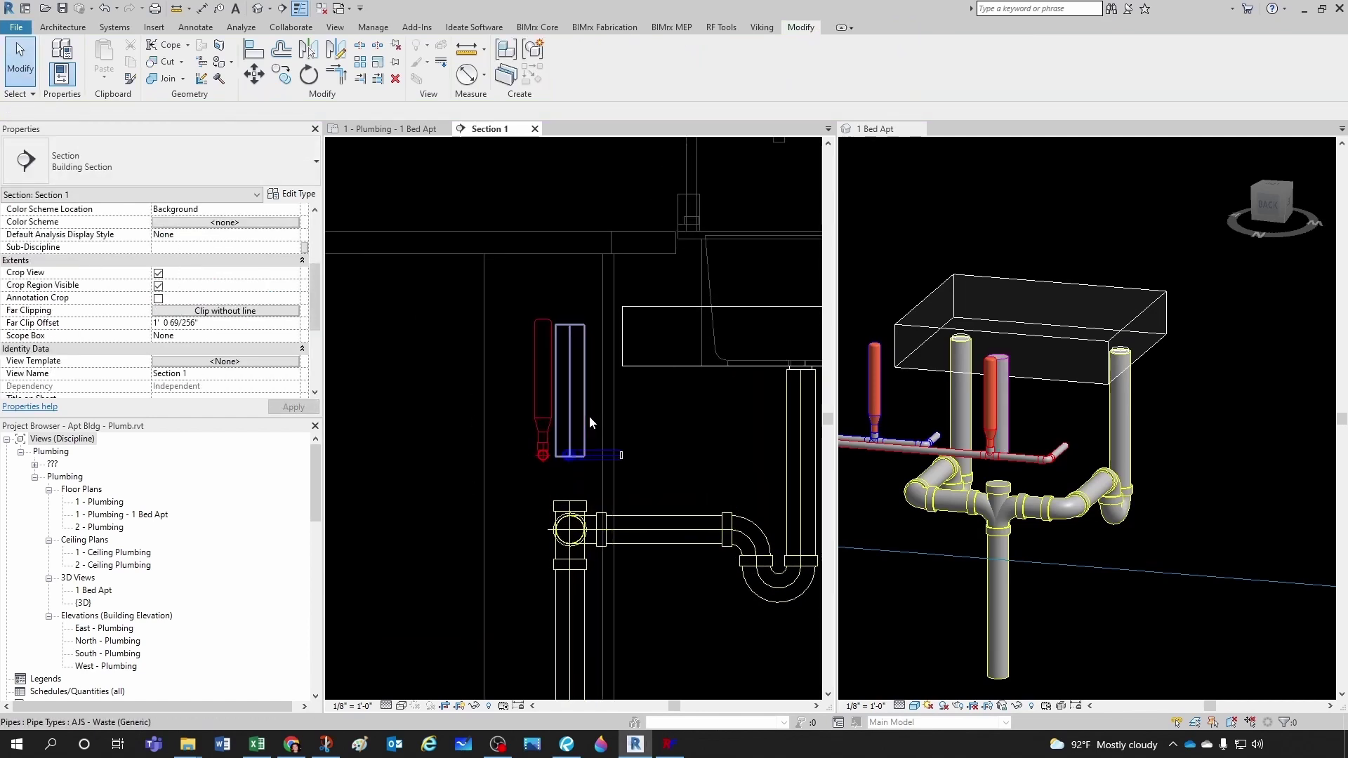
left_click(579, 442)
- Drag the vent pipe's bottom end down to the tee's top connection and check it in 3D
left_click_drag(580, 447, 577, 505)
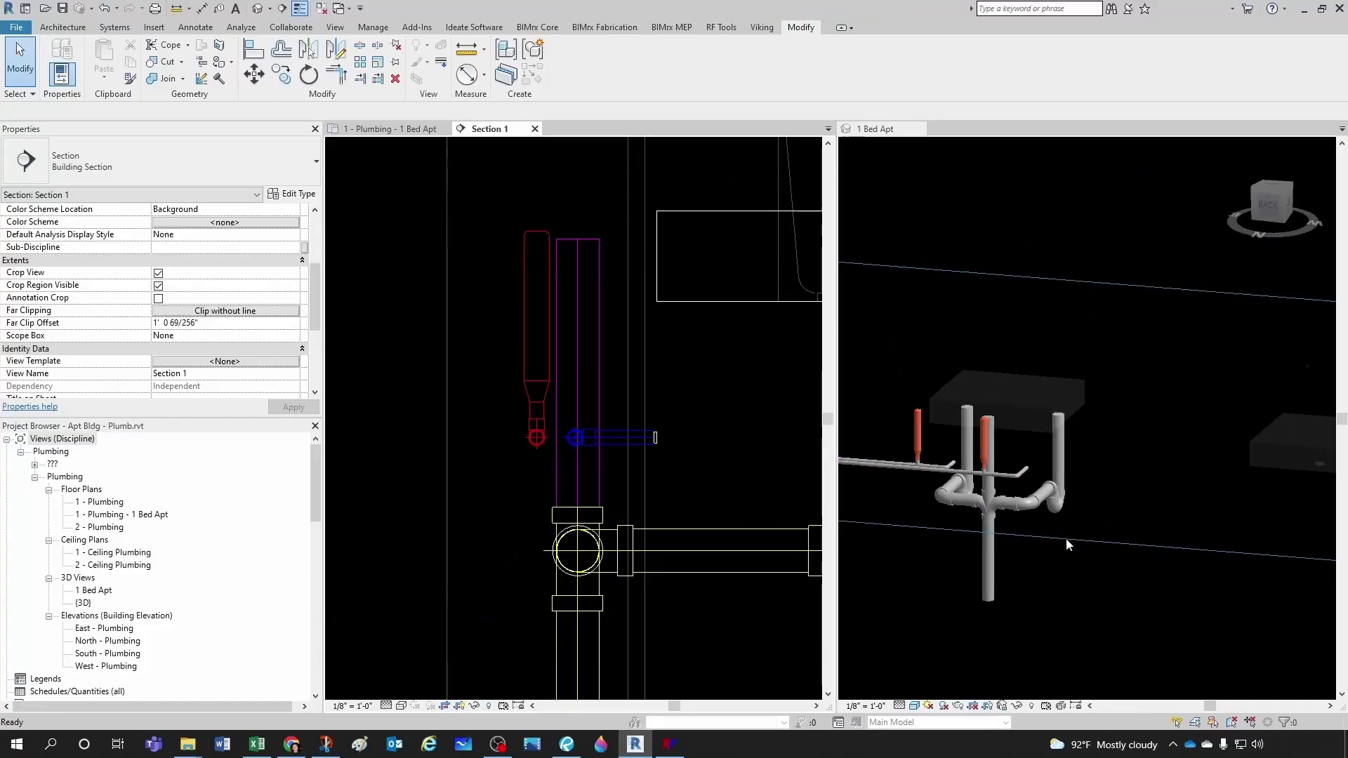
middle_click_drag(1066, 538, 1021, 539, "shift")
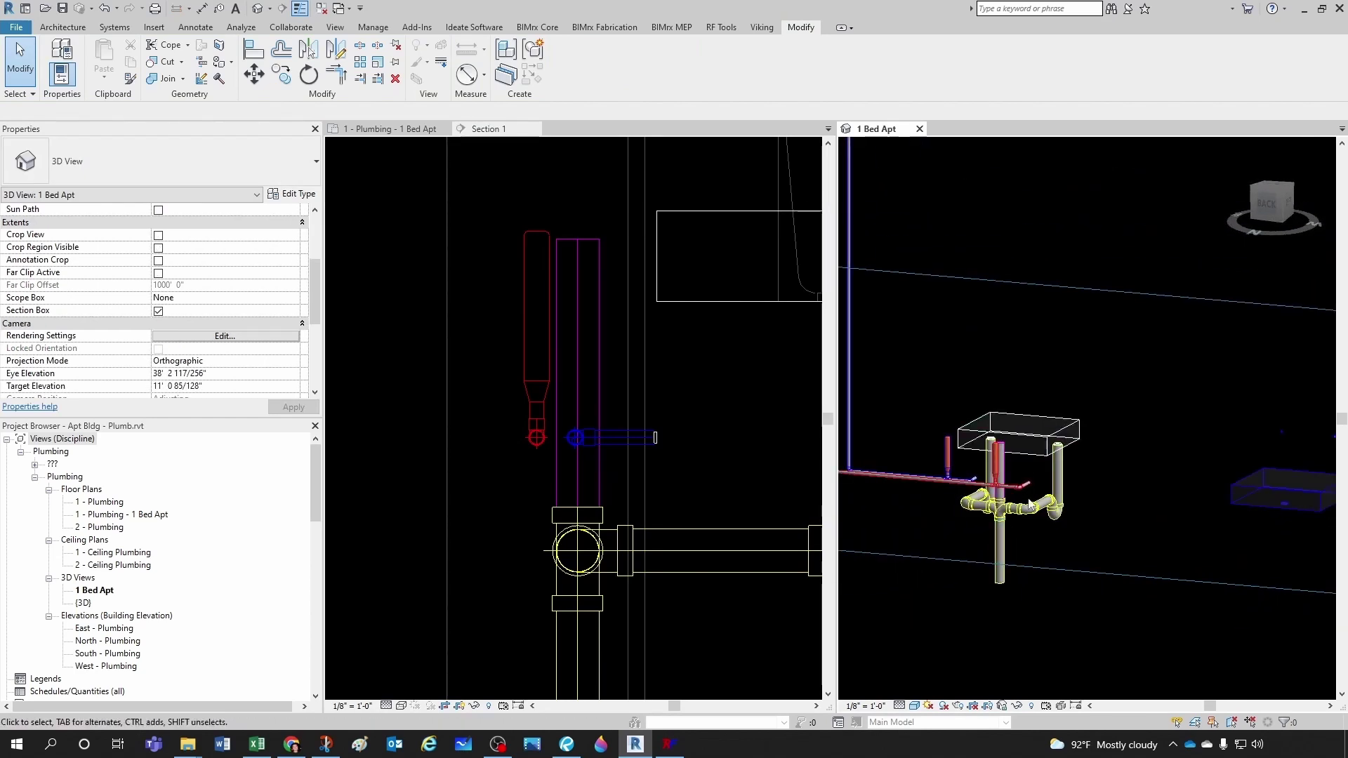
- Orbit the 3D view to check the connection, then pan the floor plan back to the sink
scroll(1016, 523, "down", 1)
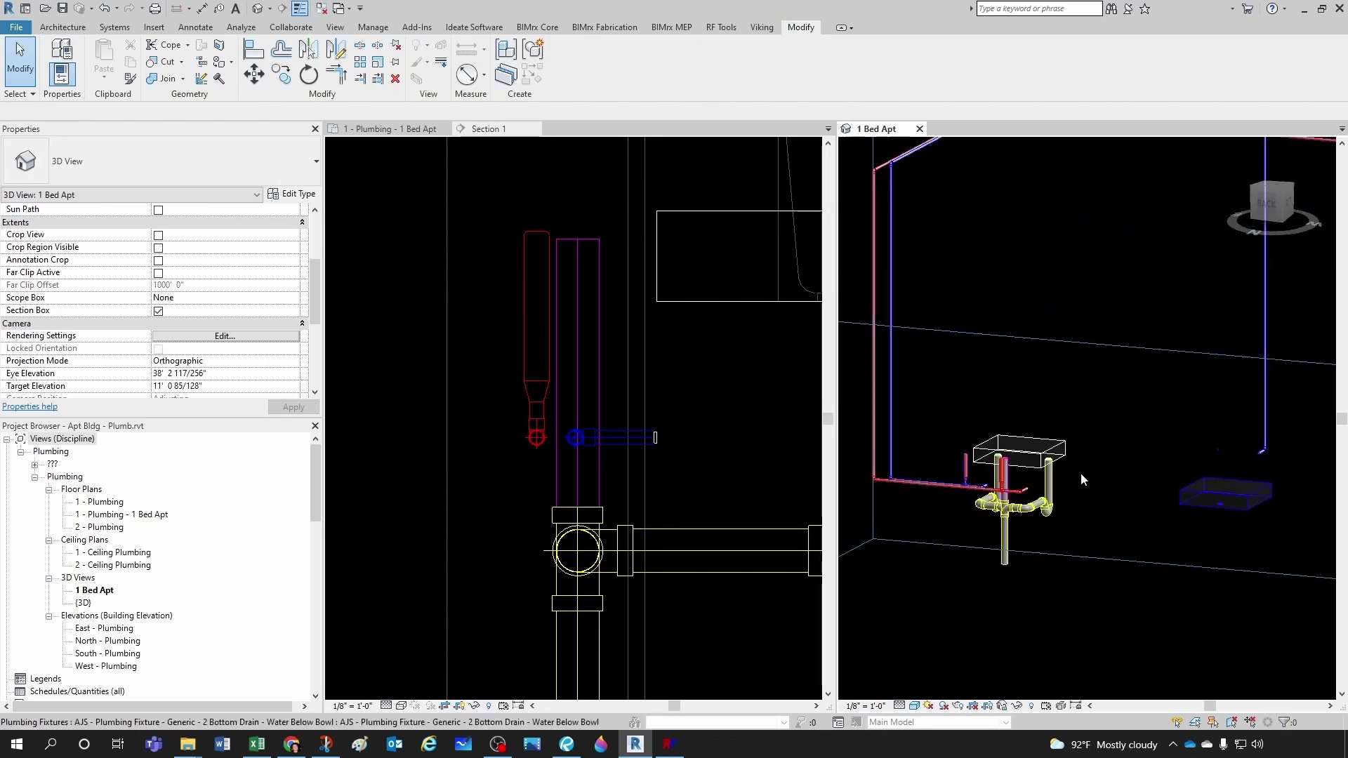
scroll(1081, 516, "up", 1)
middle_click_drag(964, 487, 997, 528, "shift")
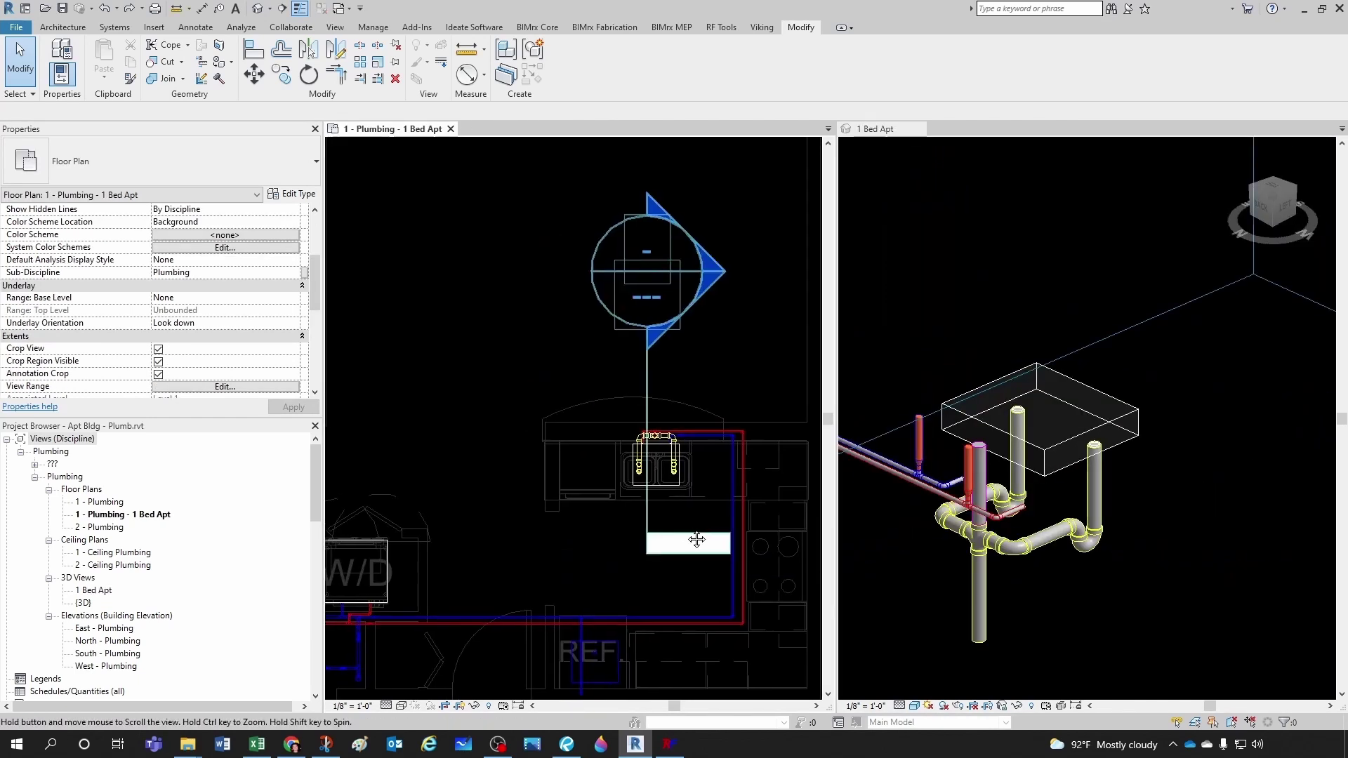
mouse_move(696, 539)
middle_mouse_down()
mouse_move(542, 492)
mouse_move(537, 477)
mouse_move(743, 459)
middle_mouse_up()
scroll(694, 537, "down", 1)
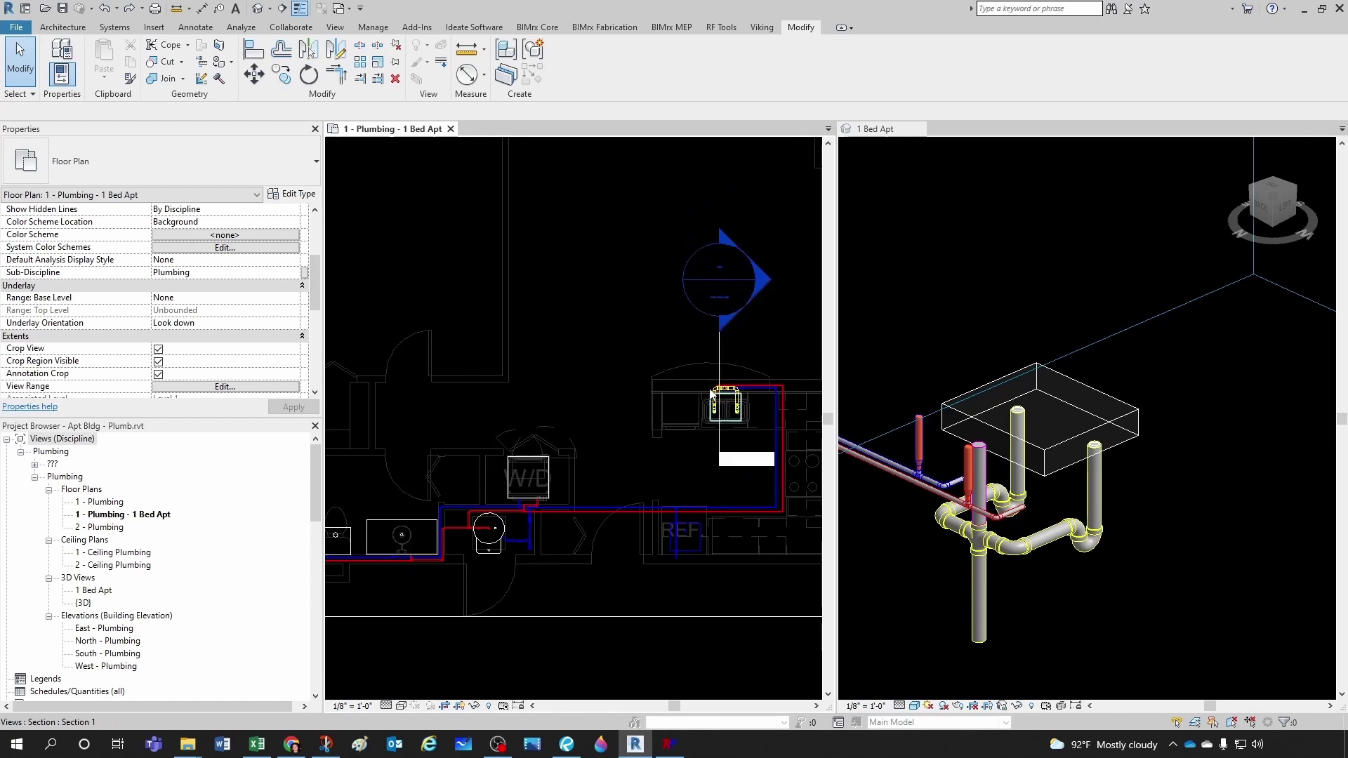
scroll(574, 393, "down", 1)
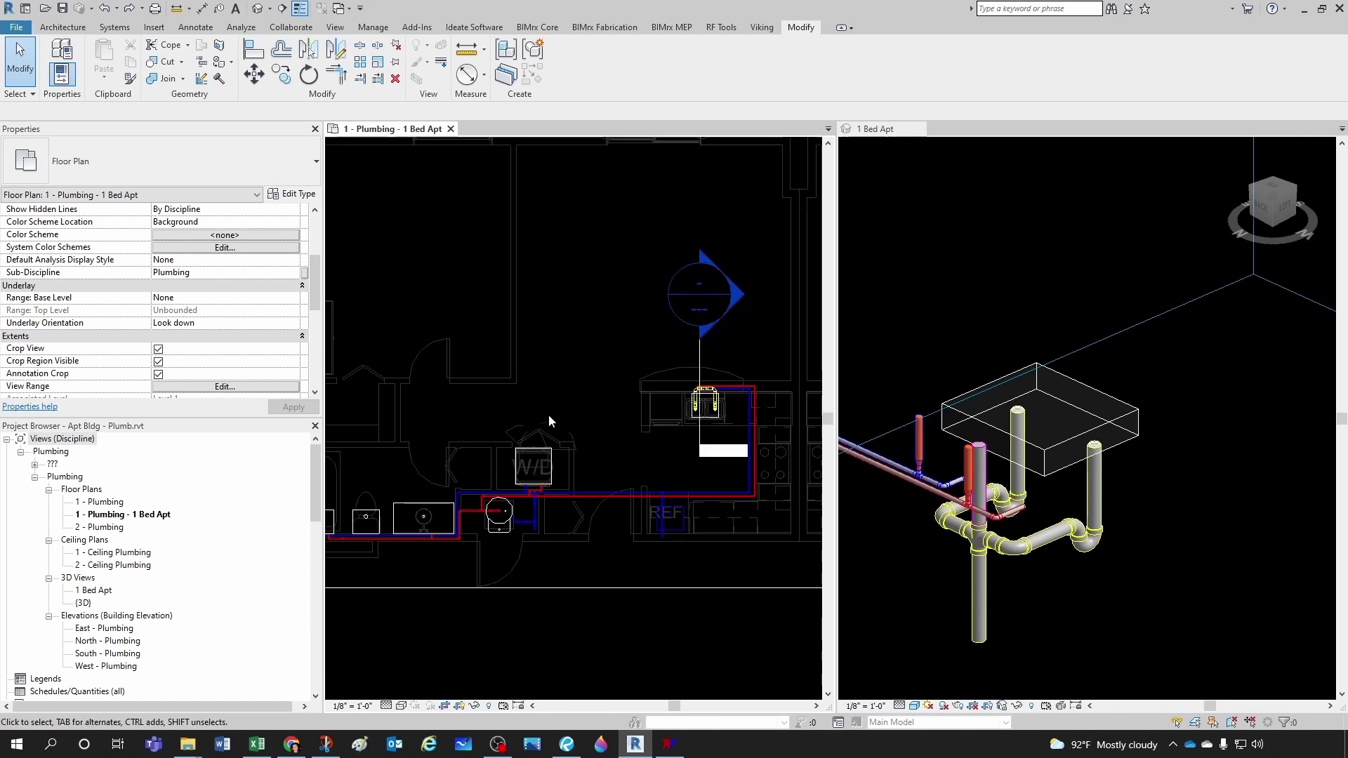
scroll(534, 398, "down", 1)
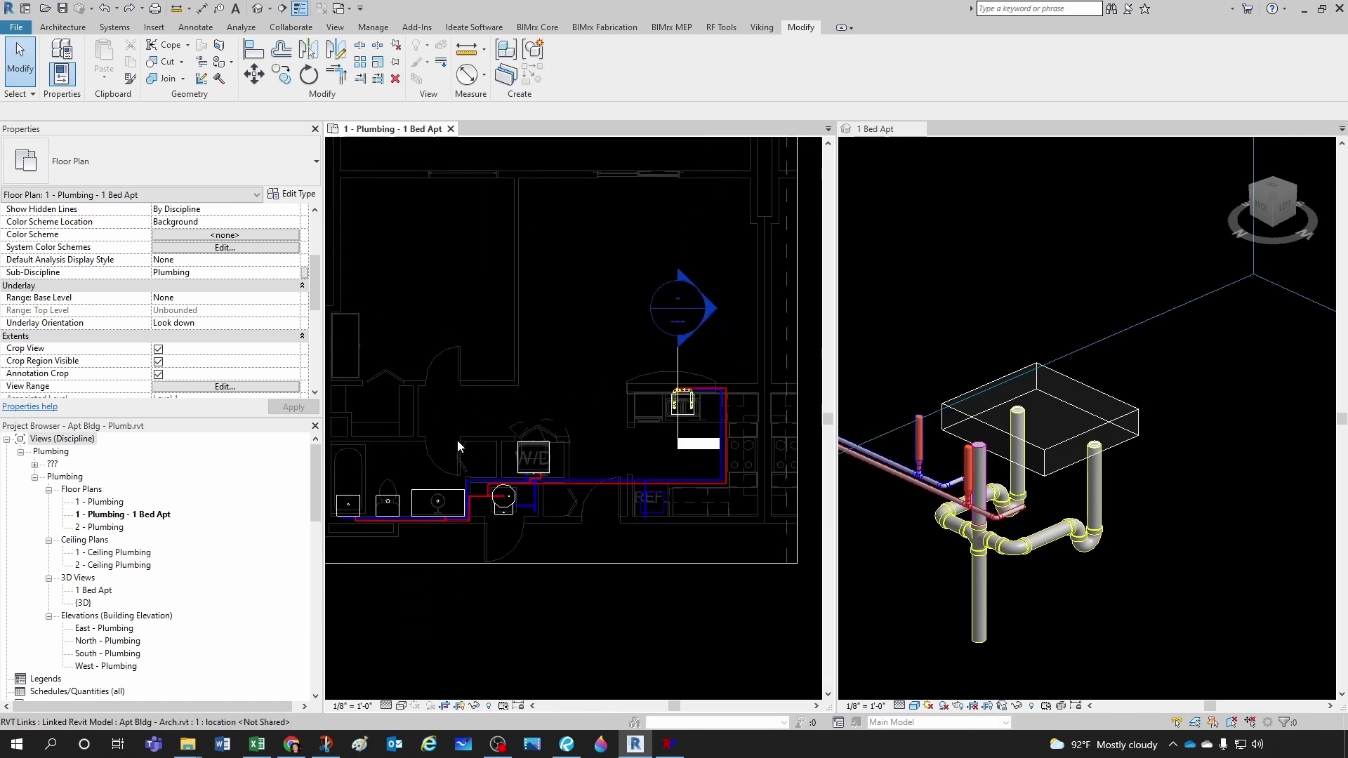
scroll(457, 440, "up", 6)
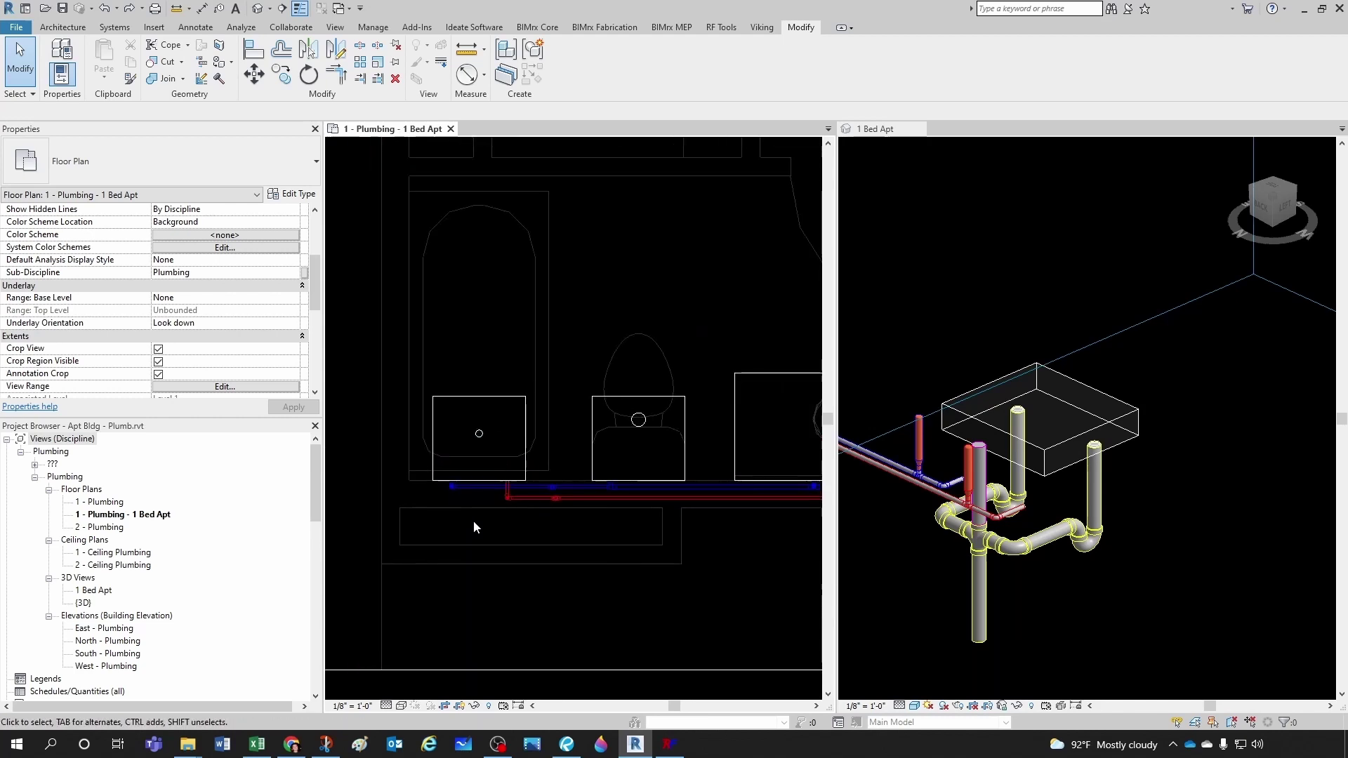
scroll(471, 523, "down", 5)
middle_click_drag(686, 477, 560, 442)
scroll(591, 470, "up", 4)
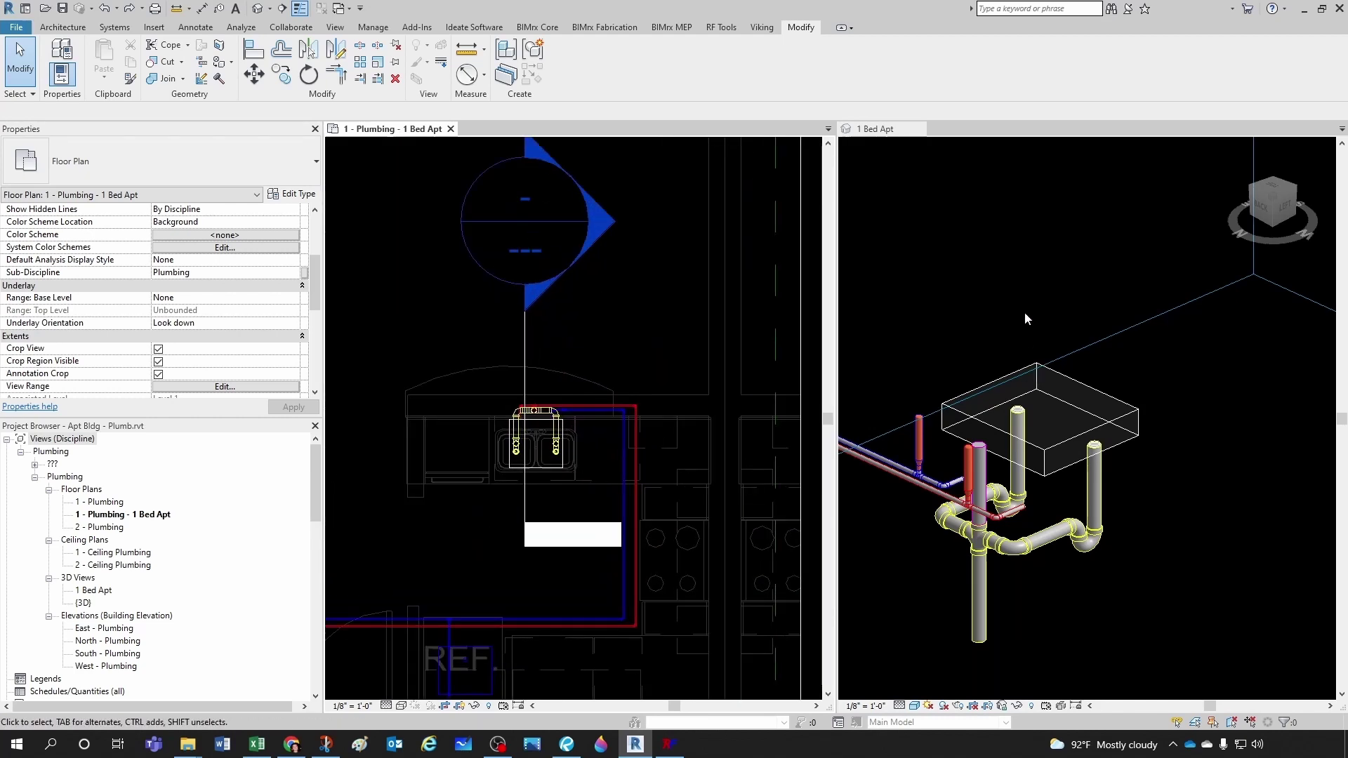
scroll(1026, 347, "down", 5)
- Apply Halftone and Custom display to the Arch link in Visibility/Graphics (VG) and confirm
key("g")
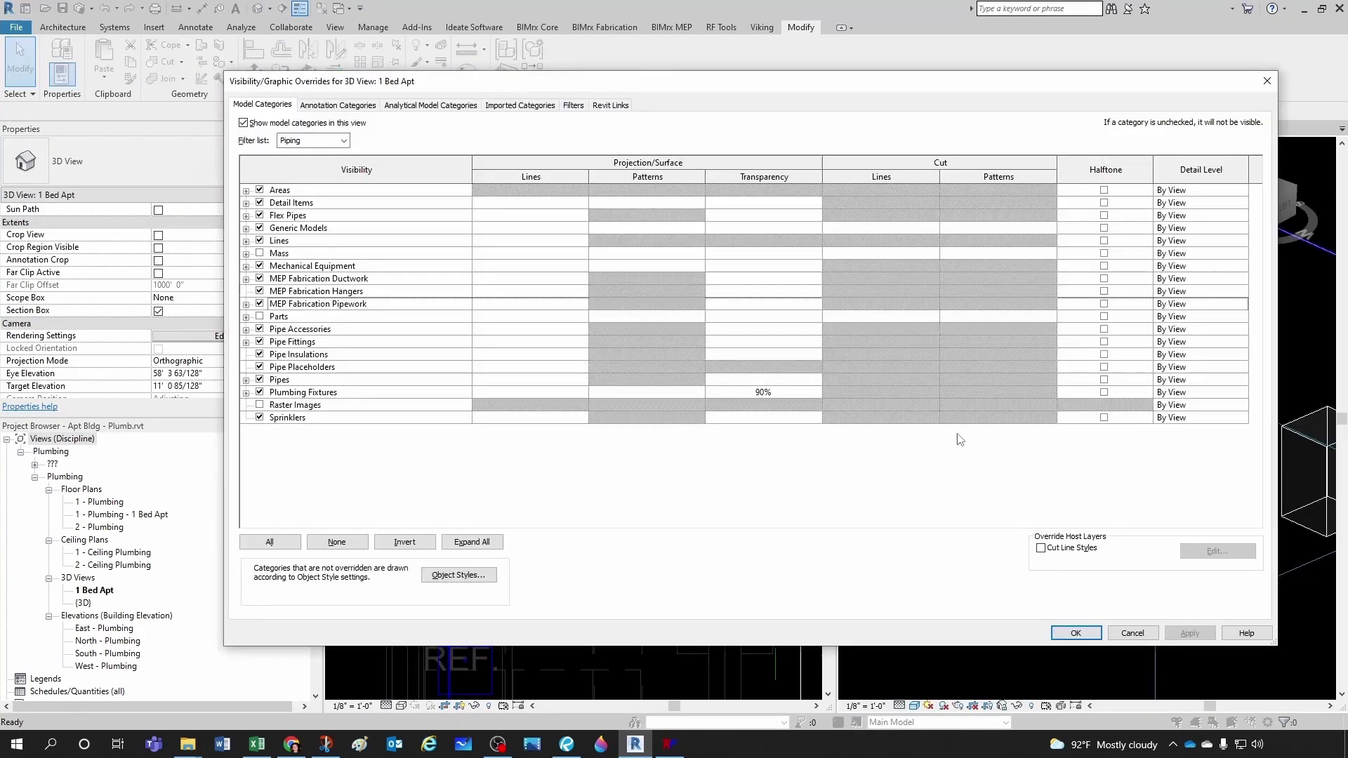
left_click(610, 104)
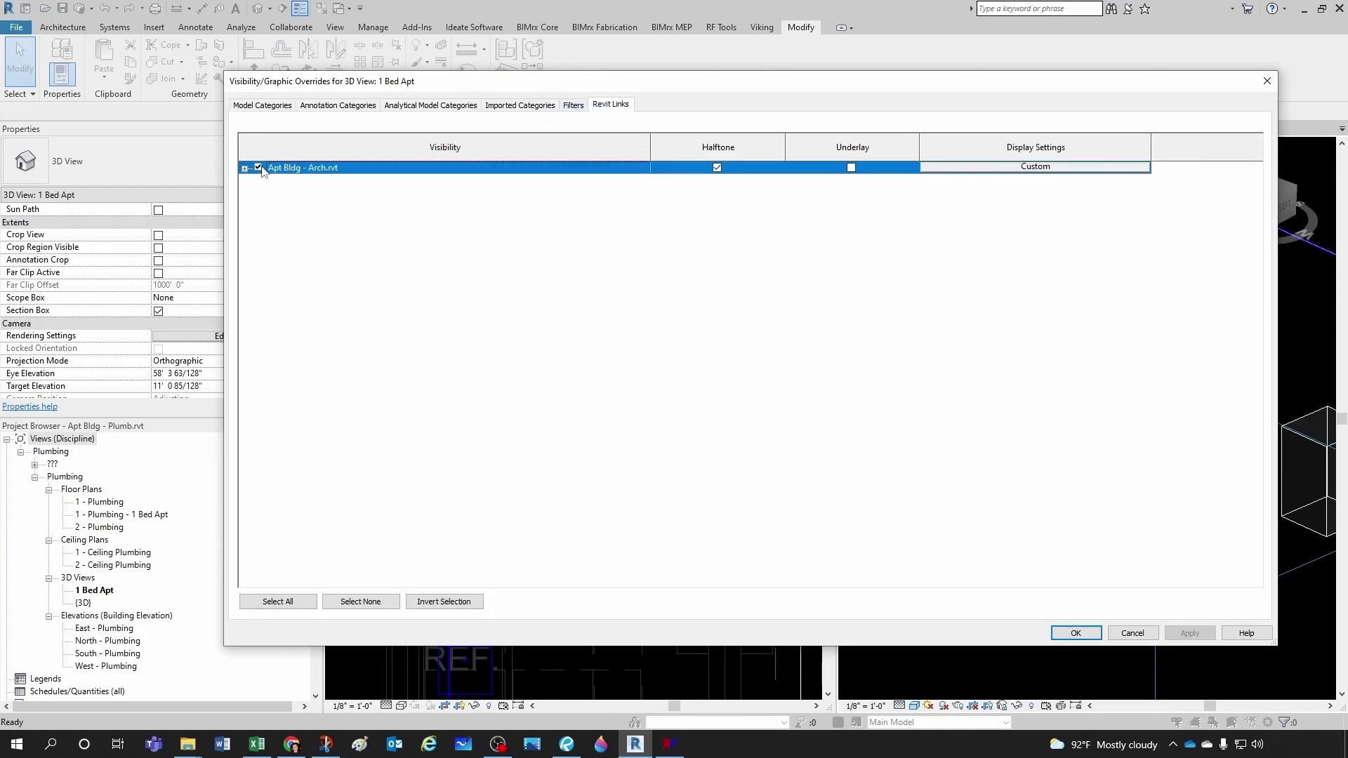
left_click(1077, 633)
middle_click_drag(1081, 629, 1022, 593, "shift")
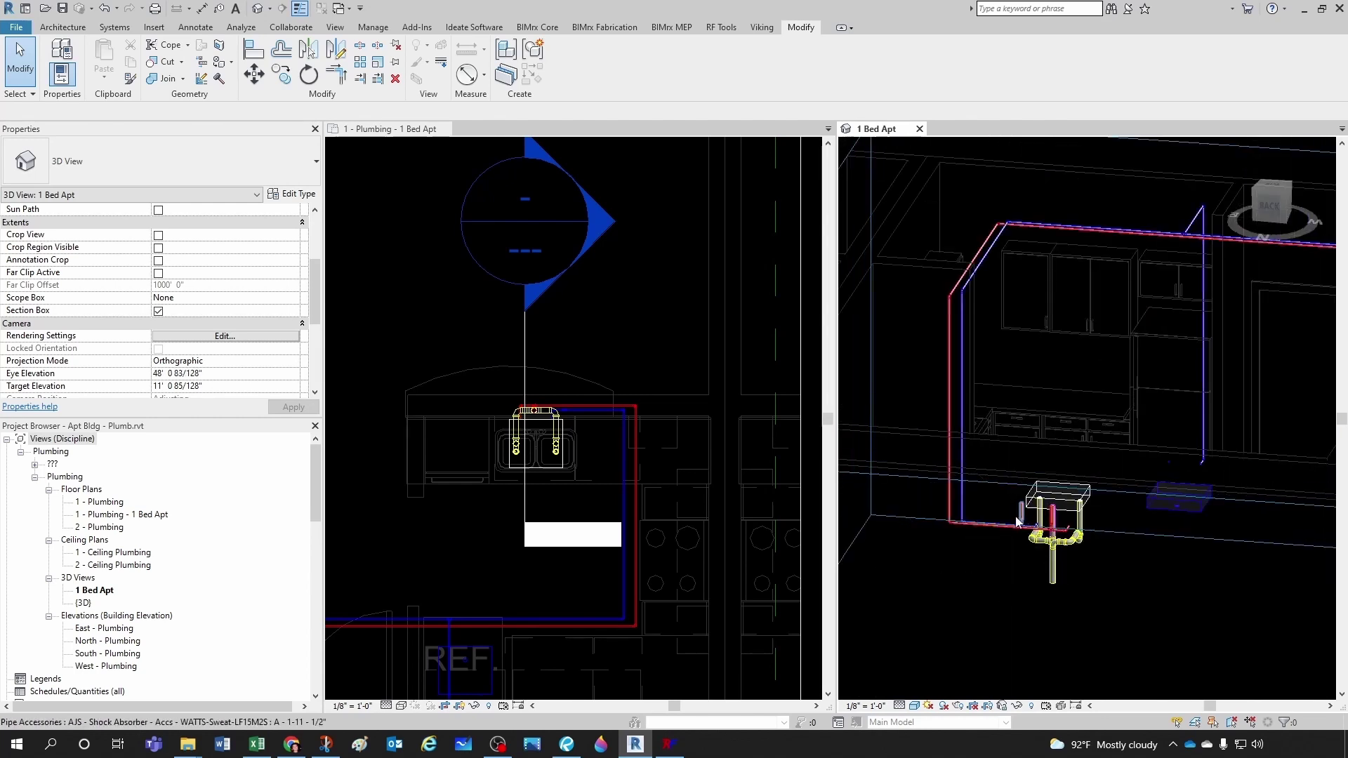
middle_click_drag(1032, 562, 1063, 479, "shift")
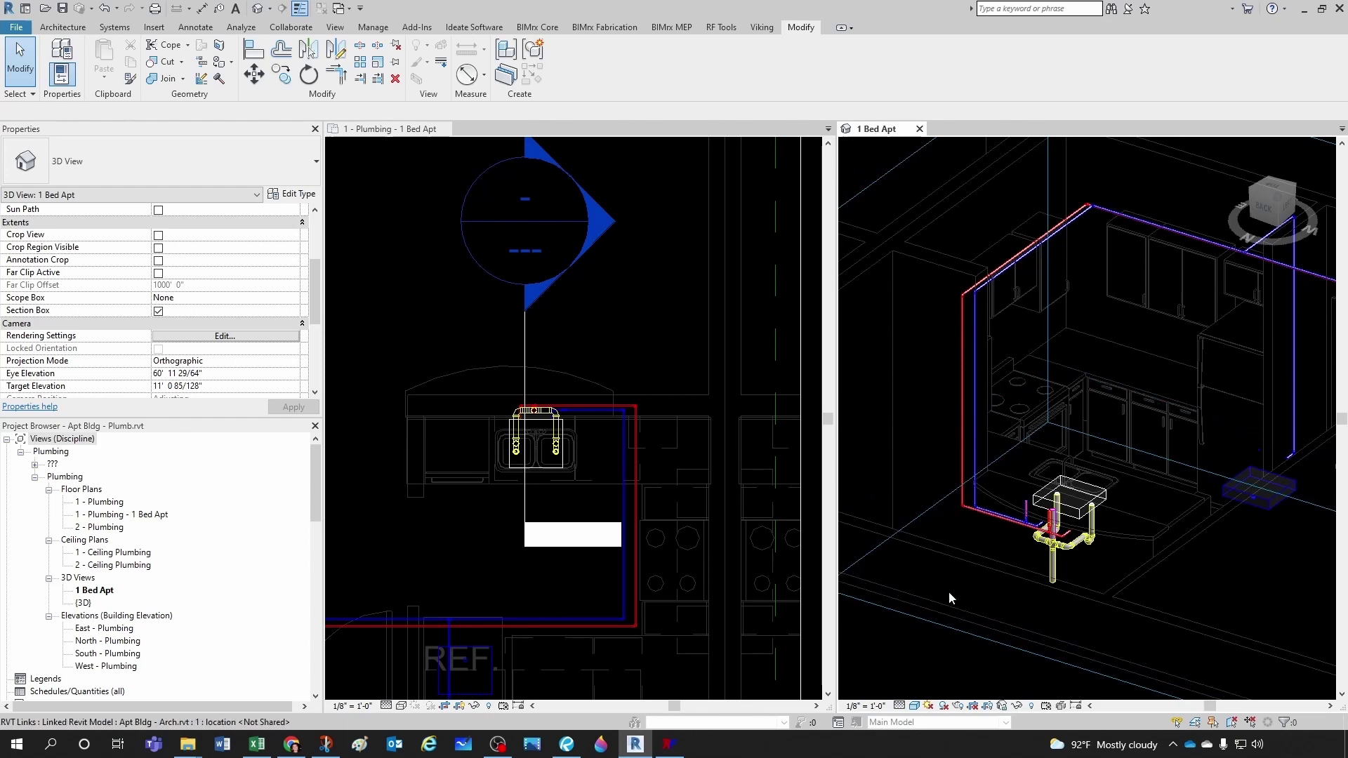
scroll(942, 310, "down", 2)
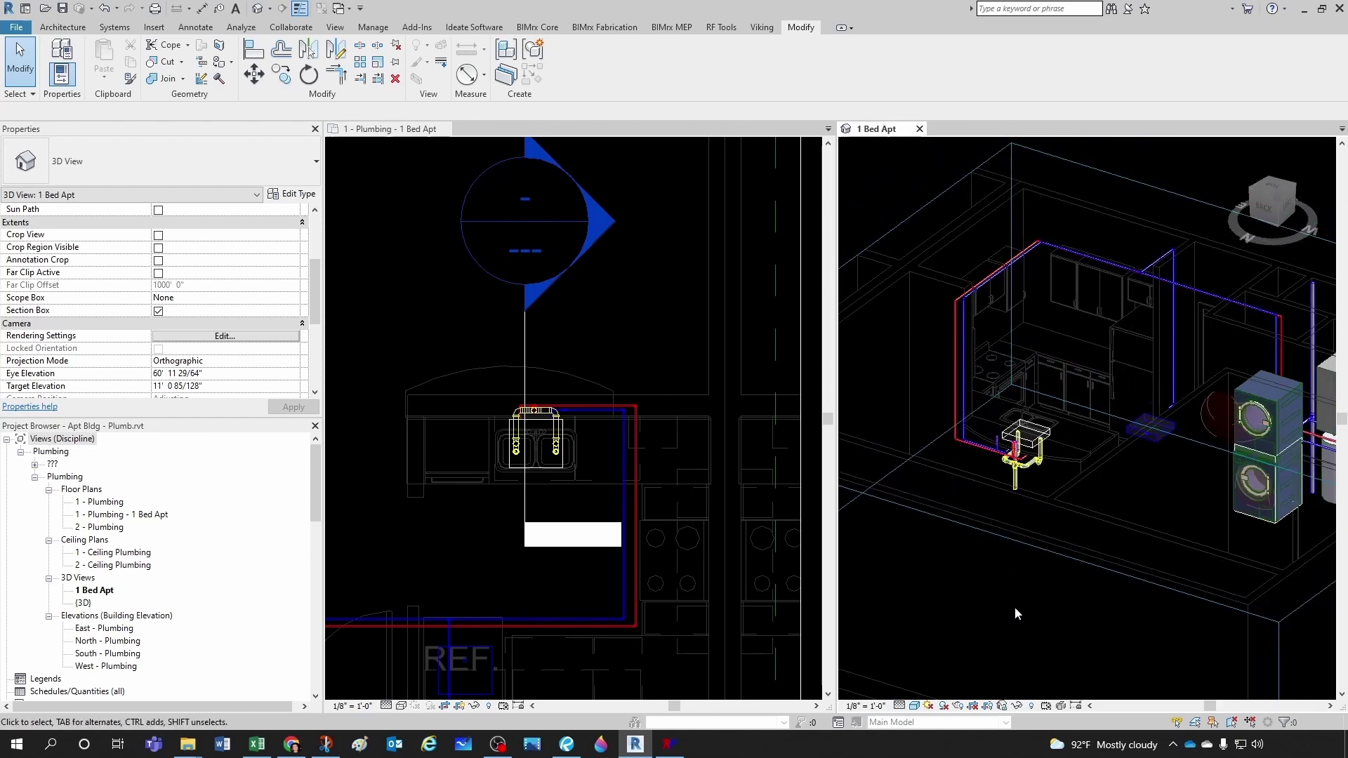
middle_click_drag(1023, 617, 1022, 598)
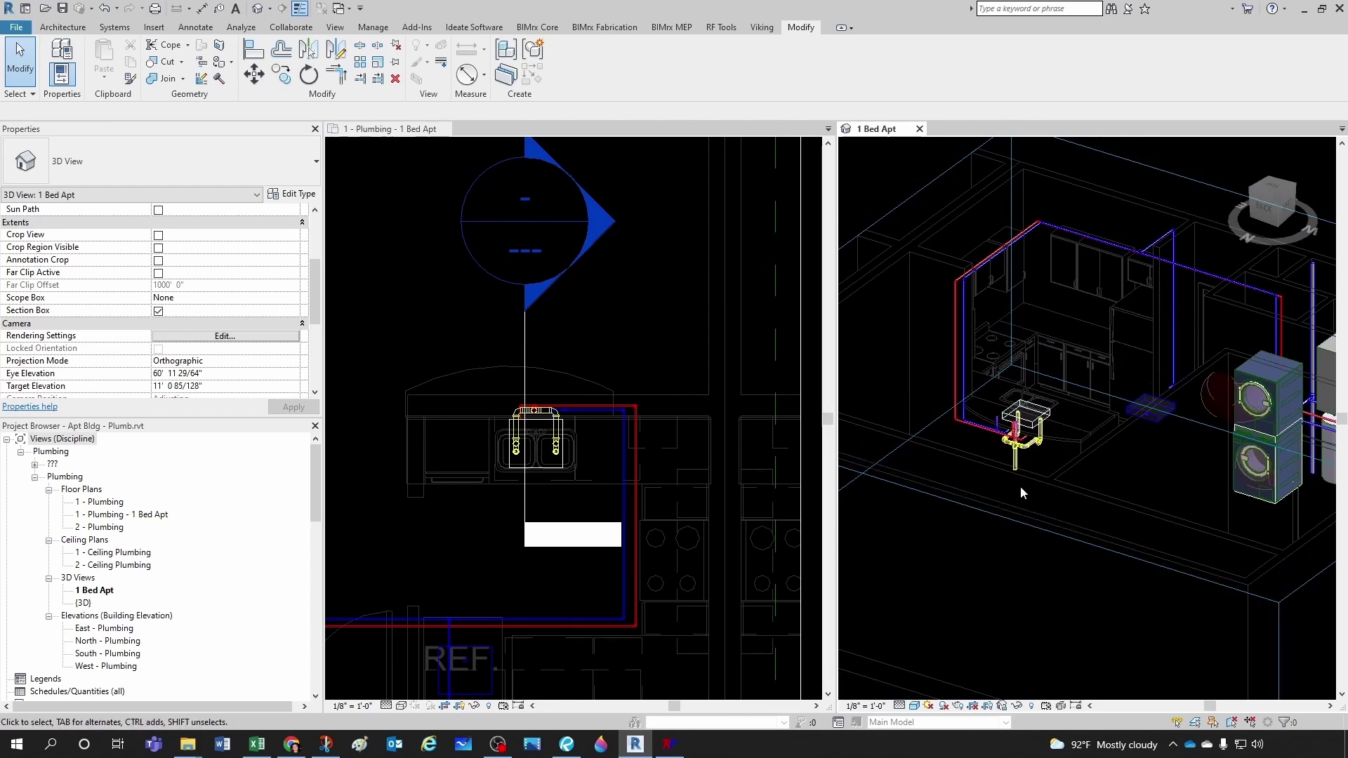
middle_click_drag(1020, 486, 1017, 610)
scroll(1006, 621, "down", 1)
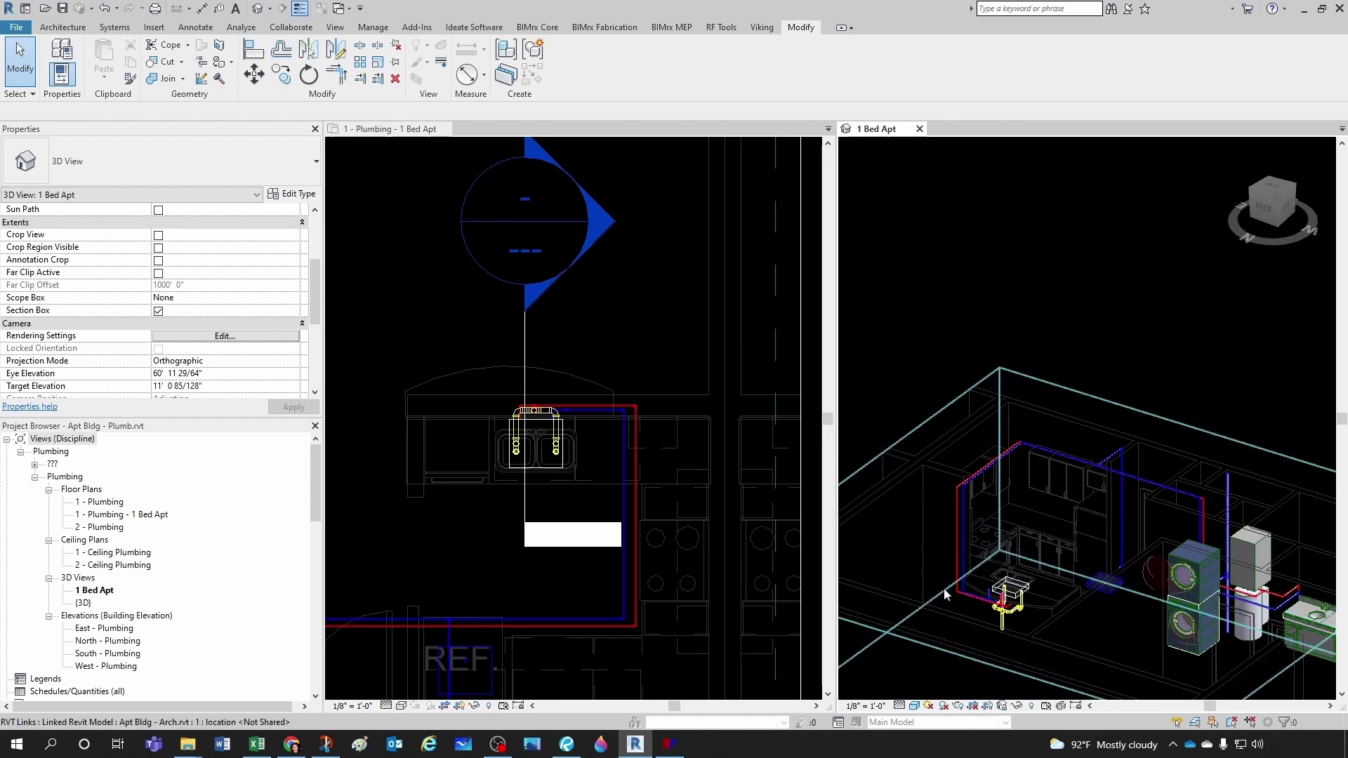
- Draw a 1 1/2" waste pipe from the drop's base, sloping down at 1/4" per 12"
left_click(704, 503)
right_click(1008, 170)
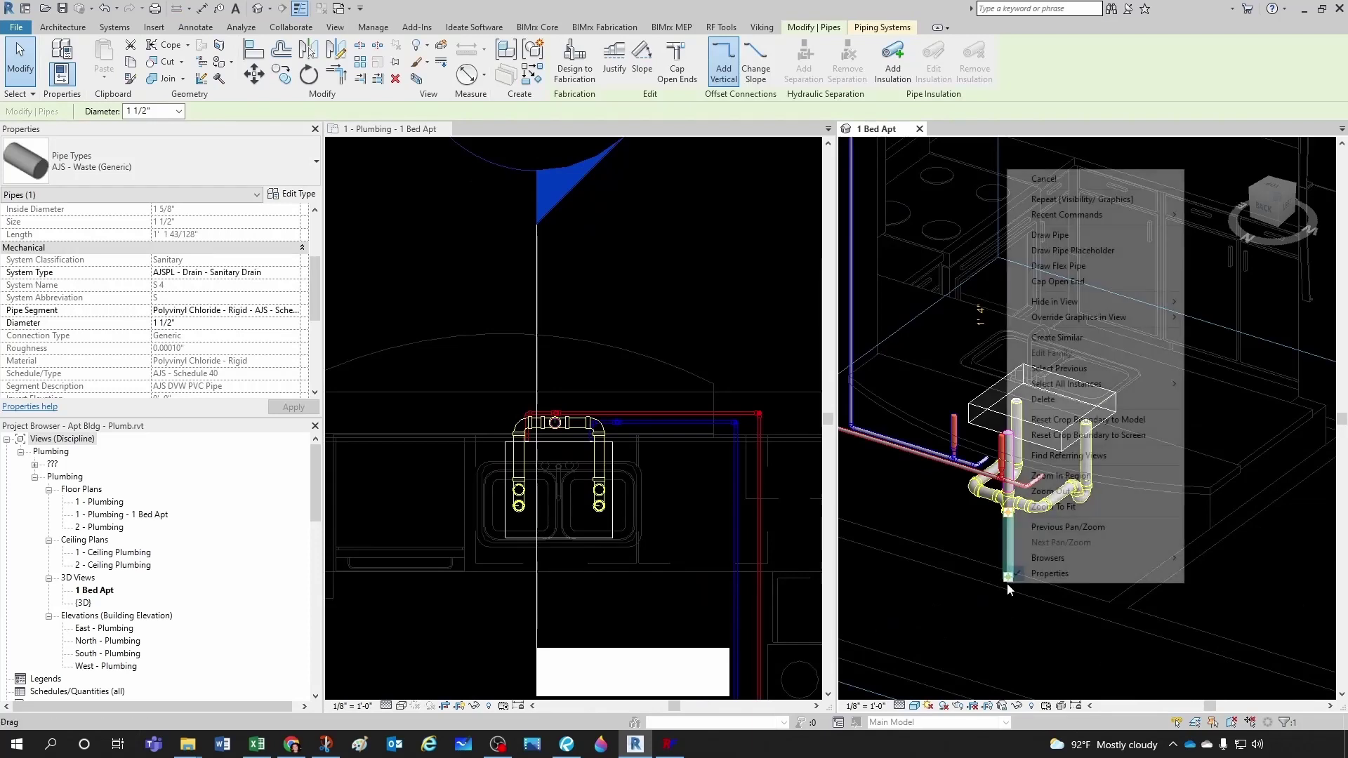
left_click(1050, 234)
scroll(1011, 570, "up", 3)
middle_click_drag(1012, 569, 1052, 575)
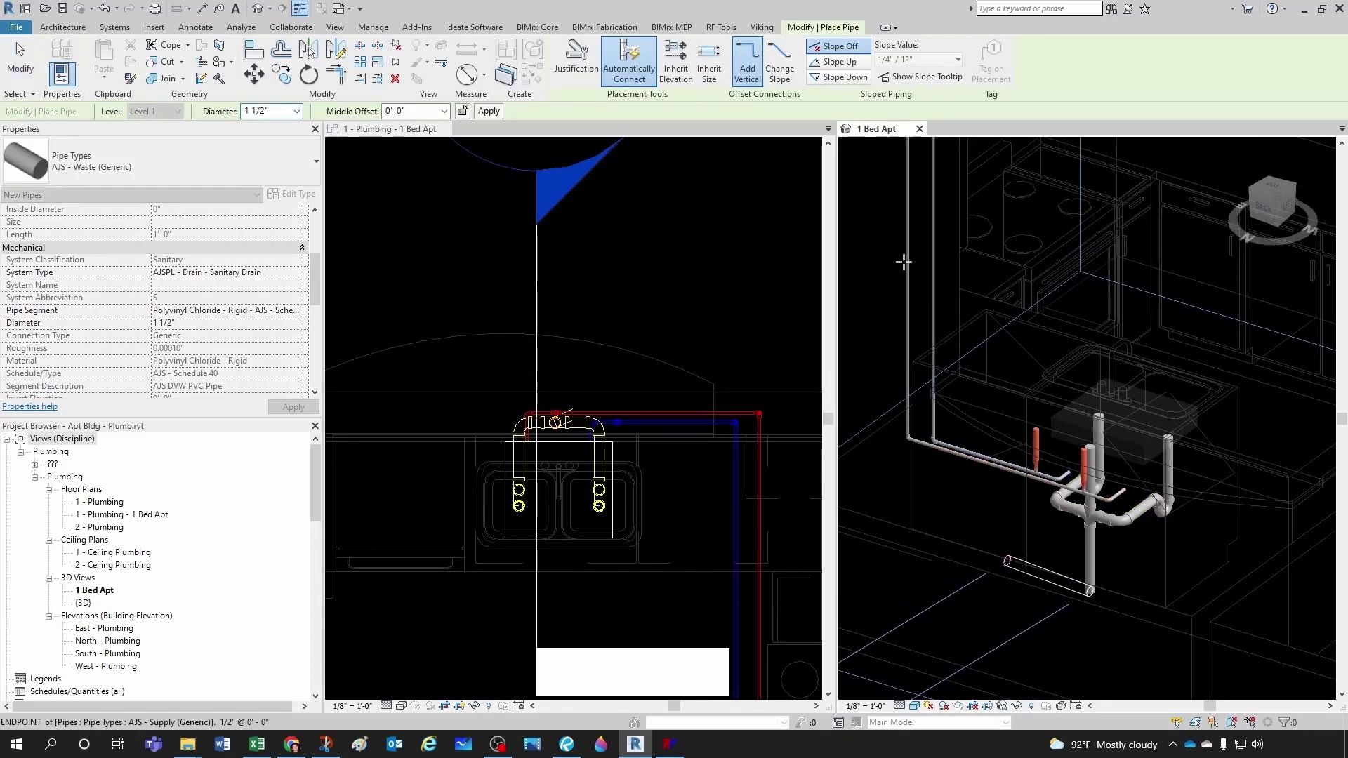
left_click(842, 79)
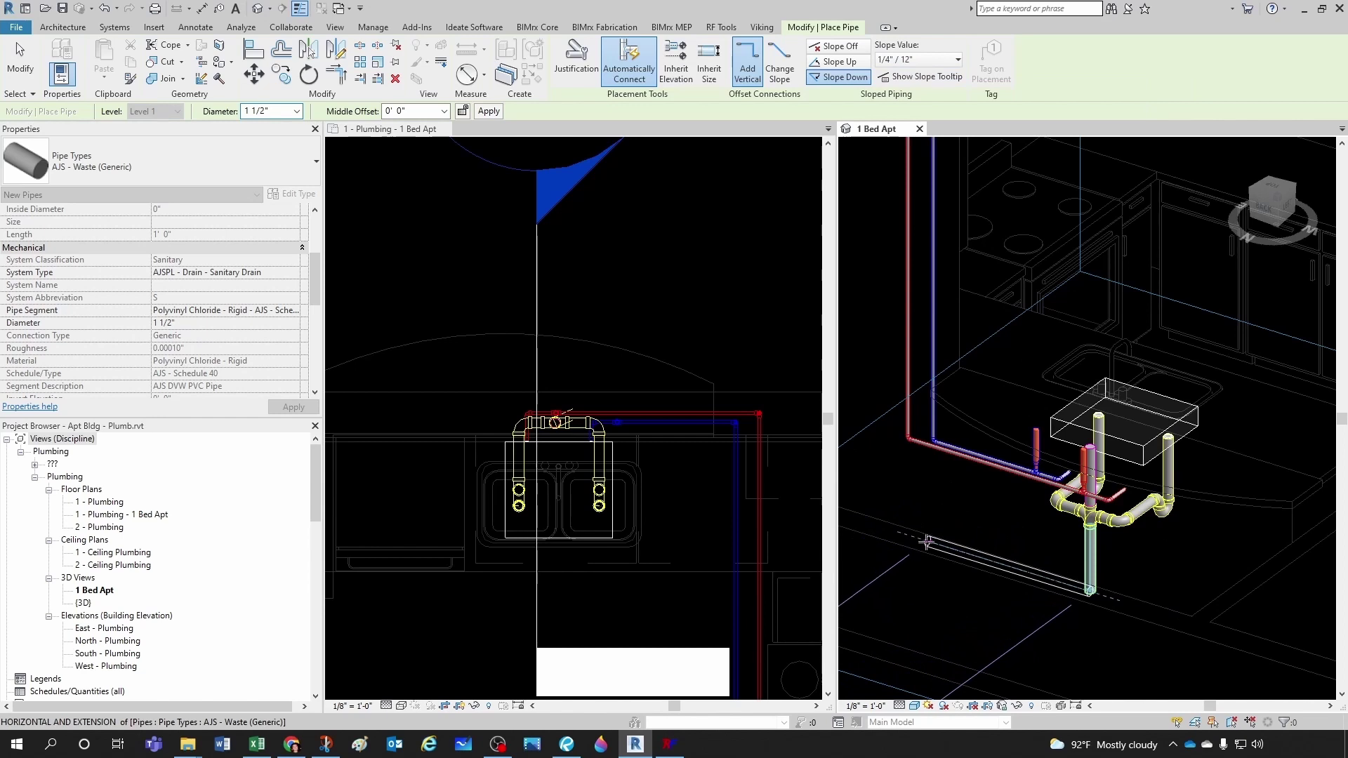
left_click(889, 526)
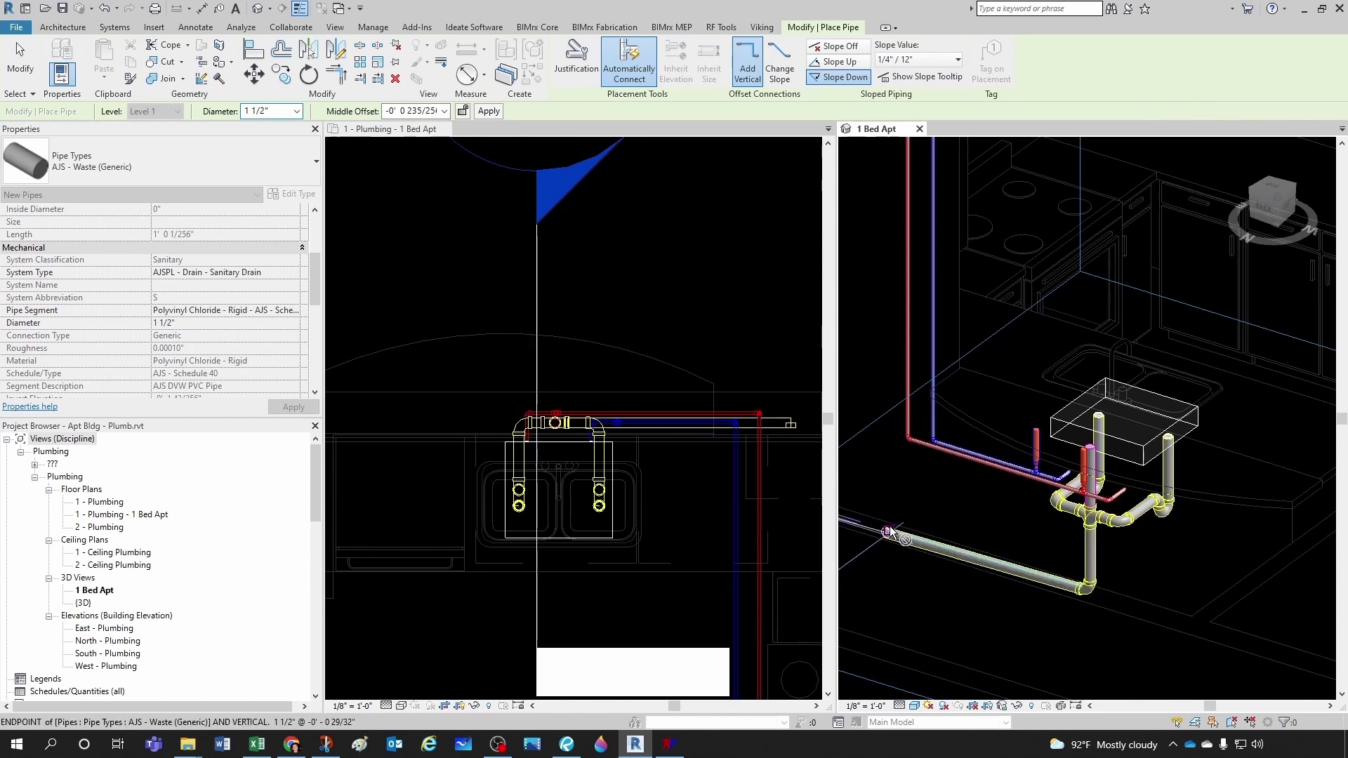
key("Escape")
left_click(652, 524)
key("Escape")
scroll(600, 484, "down", 2)
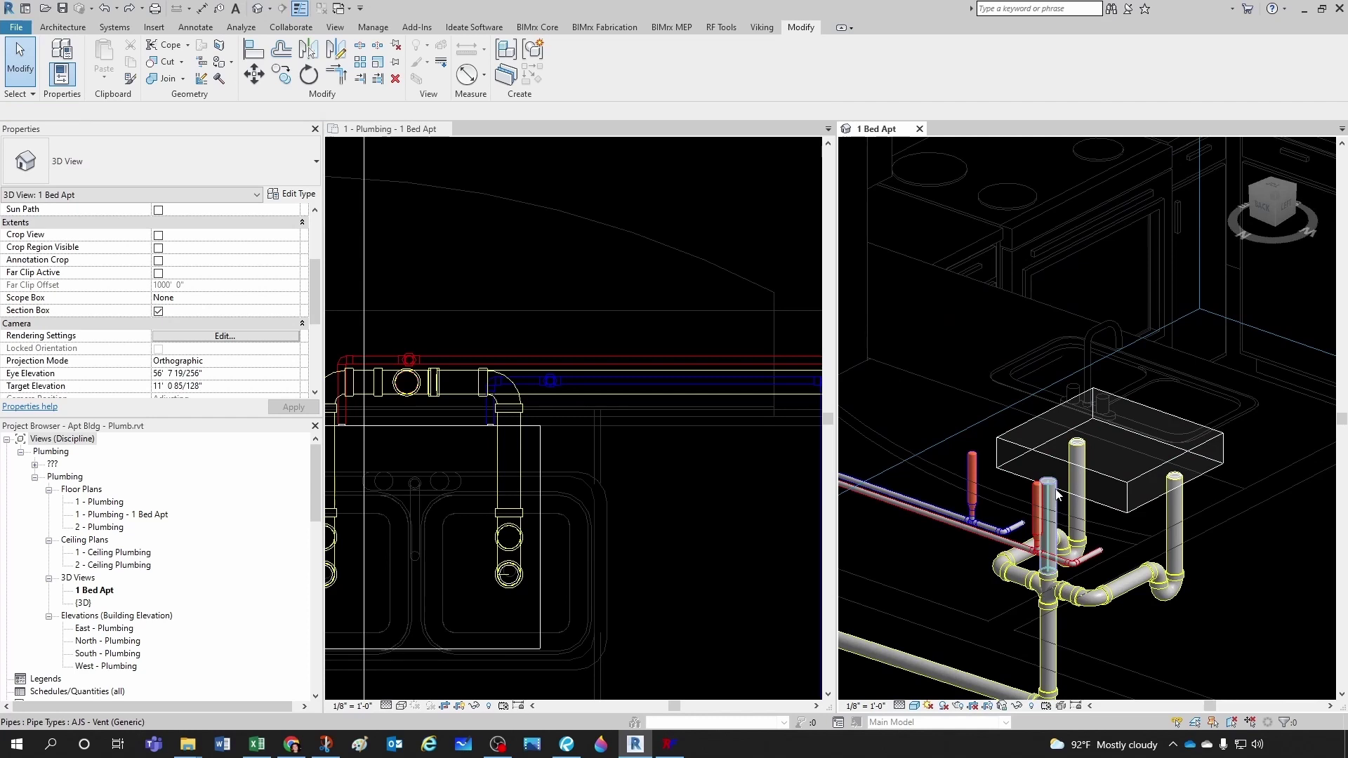
- Draw a horizontal 1 1/2" vent pipe from the vent riser toward the wall at 2' 5 3/4" offset
left_click(1058, 495)
right_click(1058, 495)
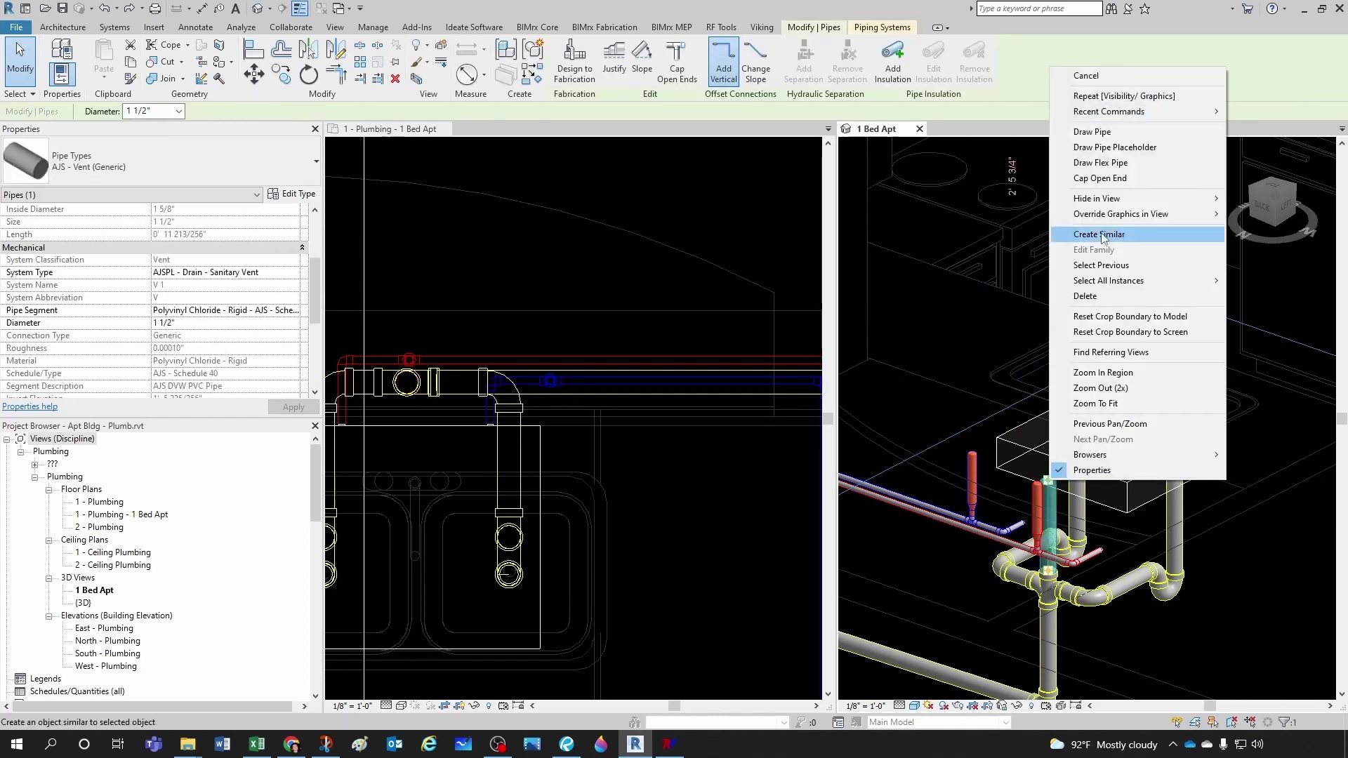
left_click(1097, 134)
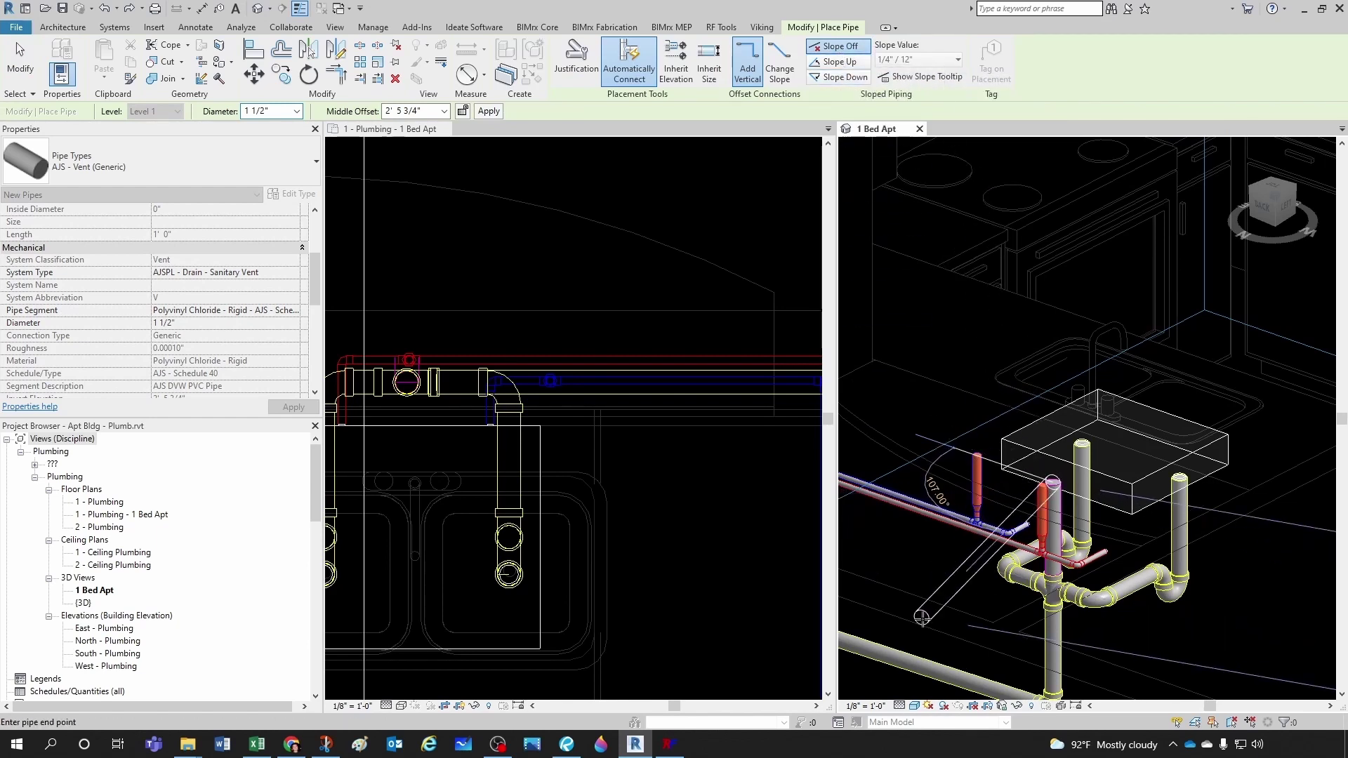
scroll(910, 573, "up", 2)
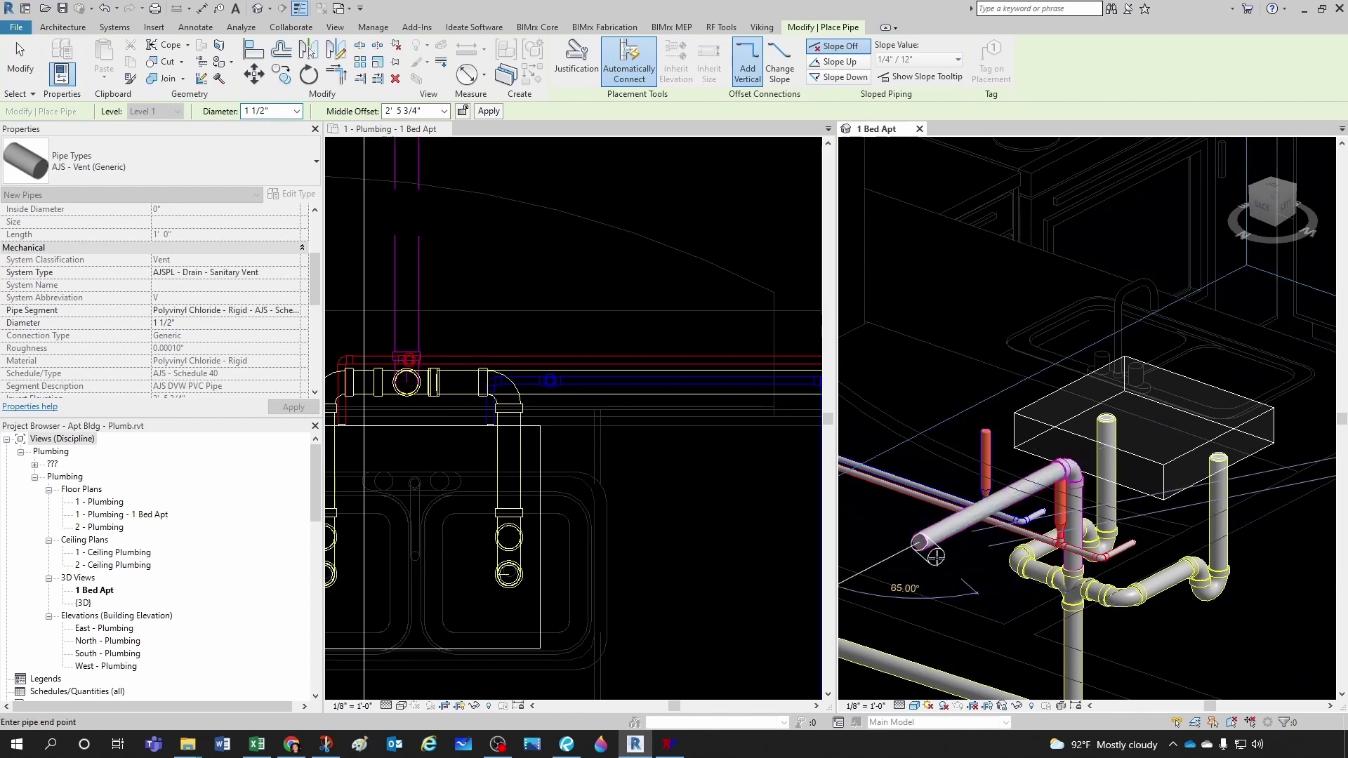
scroll(905, 554, "down", 3)
middle_click_drag(944, 590, 1148, 661)
scroll(1148, 661, "up", 2)
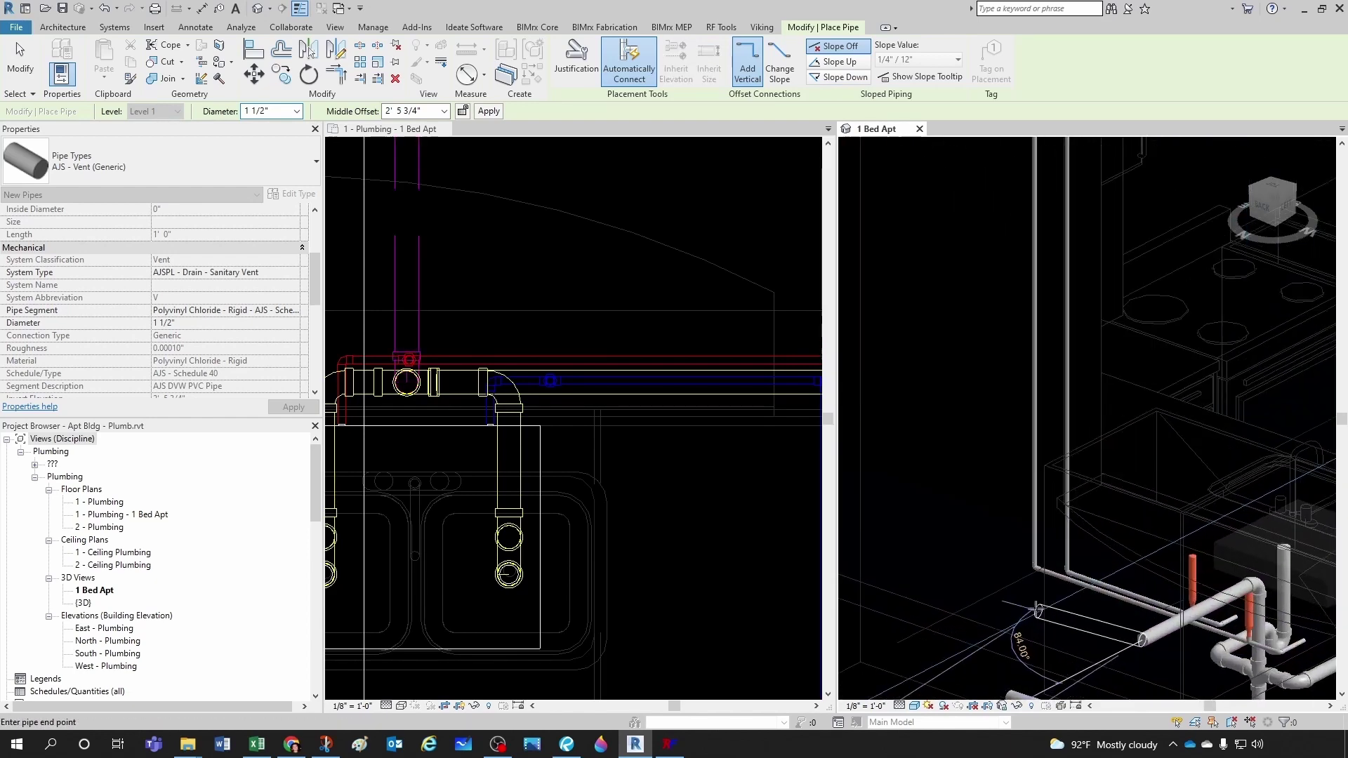
left_click(1003, 592)
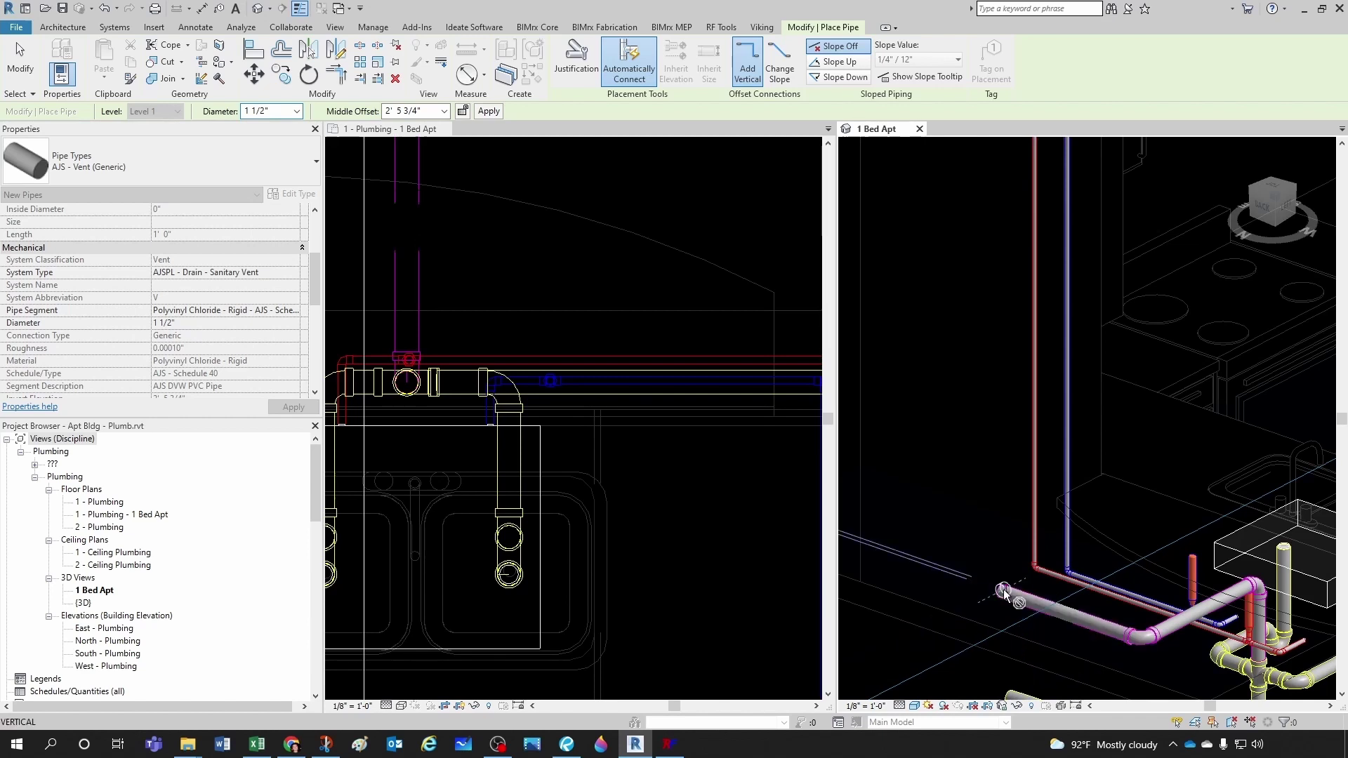
left_click(709, 564)
middle_click_drag(620, 430, 517, 422)
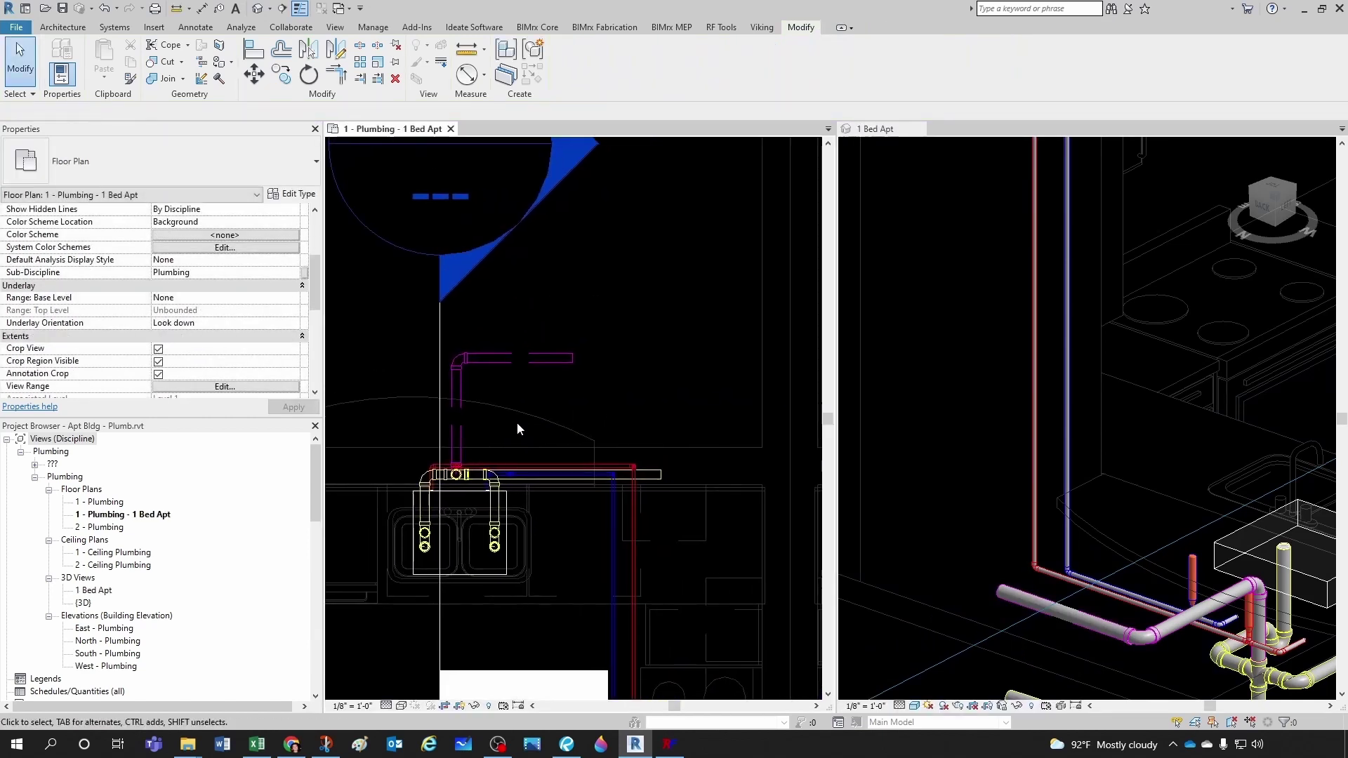
- Move the new vent pipe down over the sink piping in the plan
scroll(517, 423, "up", 2)
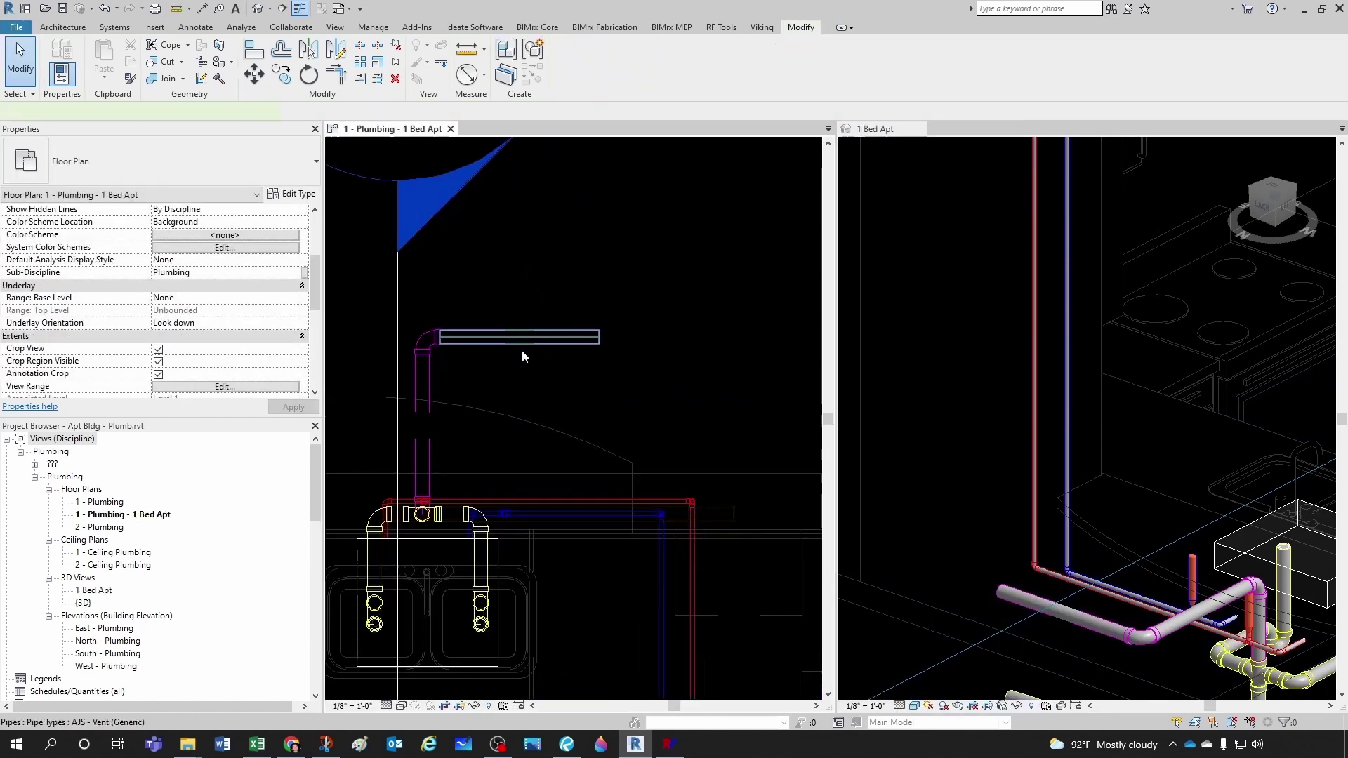
left_click(521, 341)
scroll(521, 344, "up", 2)
left_click_drag(513, 366, 523, 493)
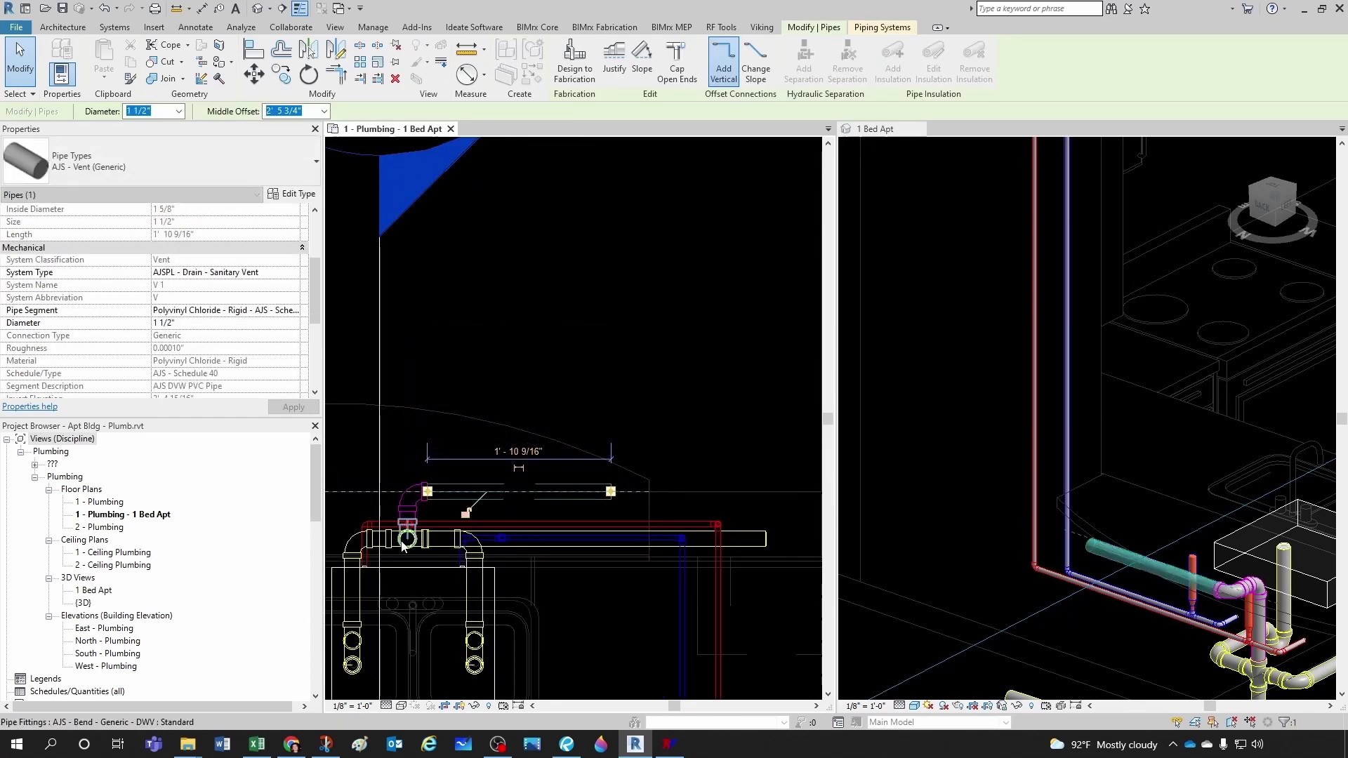
scroll(403, 540, "up", 3)
left_click(496, 474)
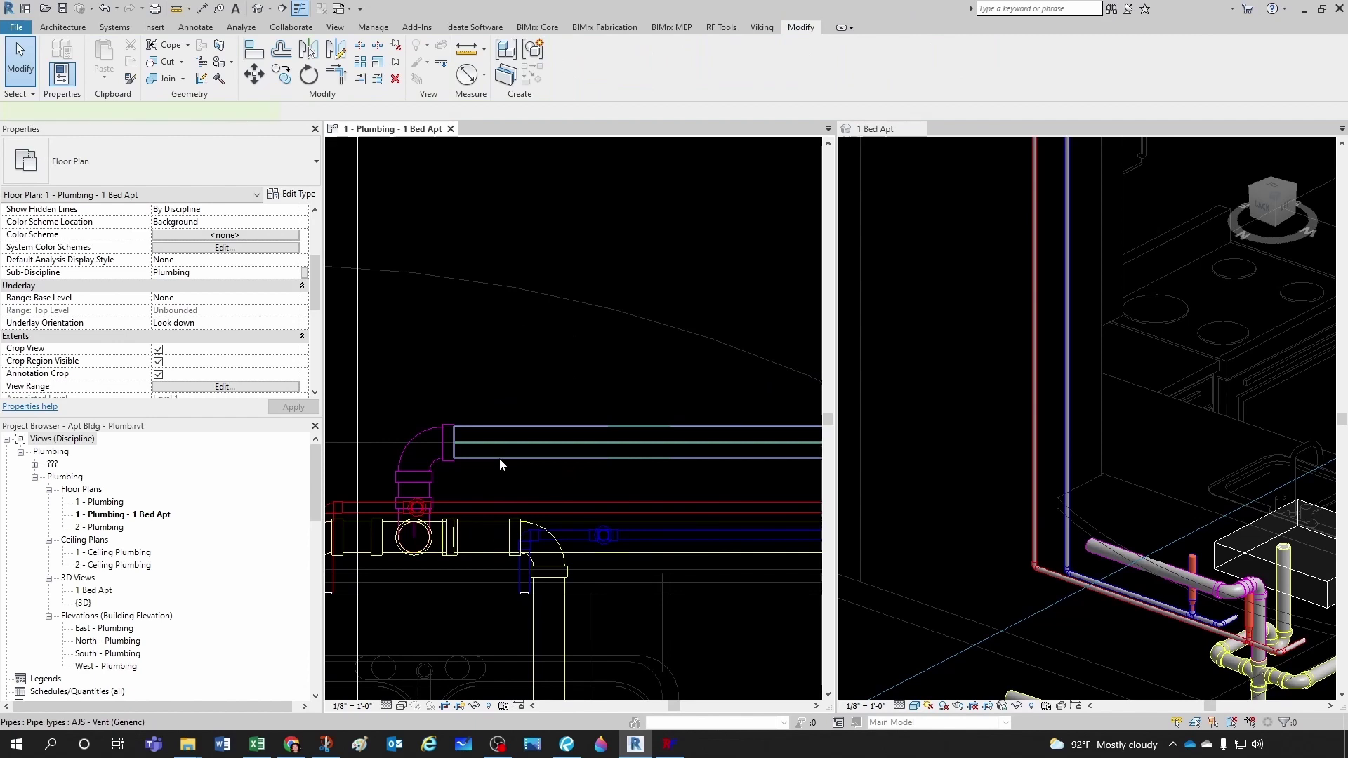
left_click(502, 464)
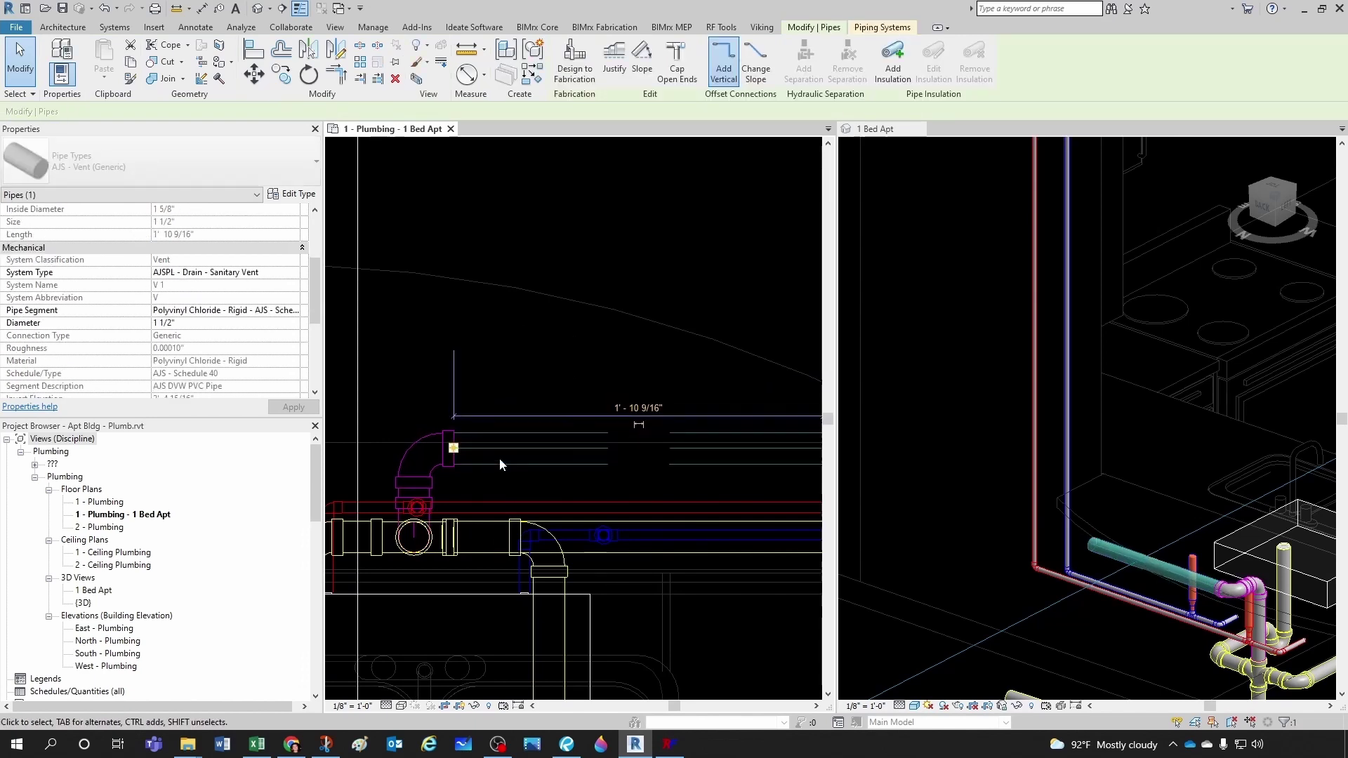
key("Escape")
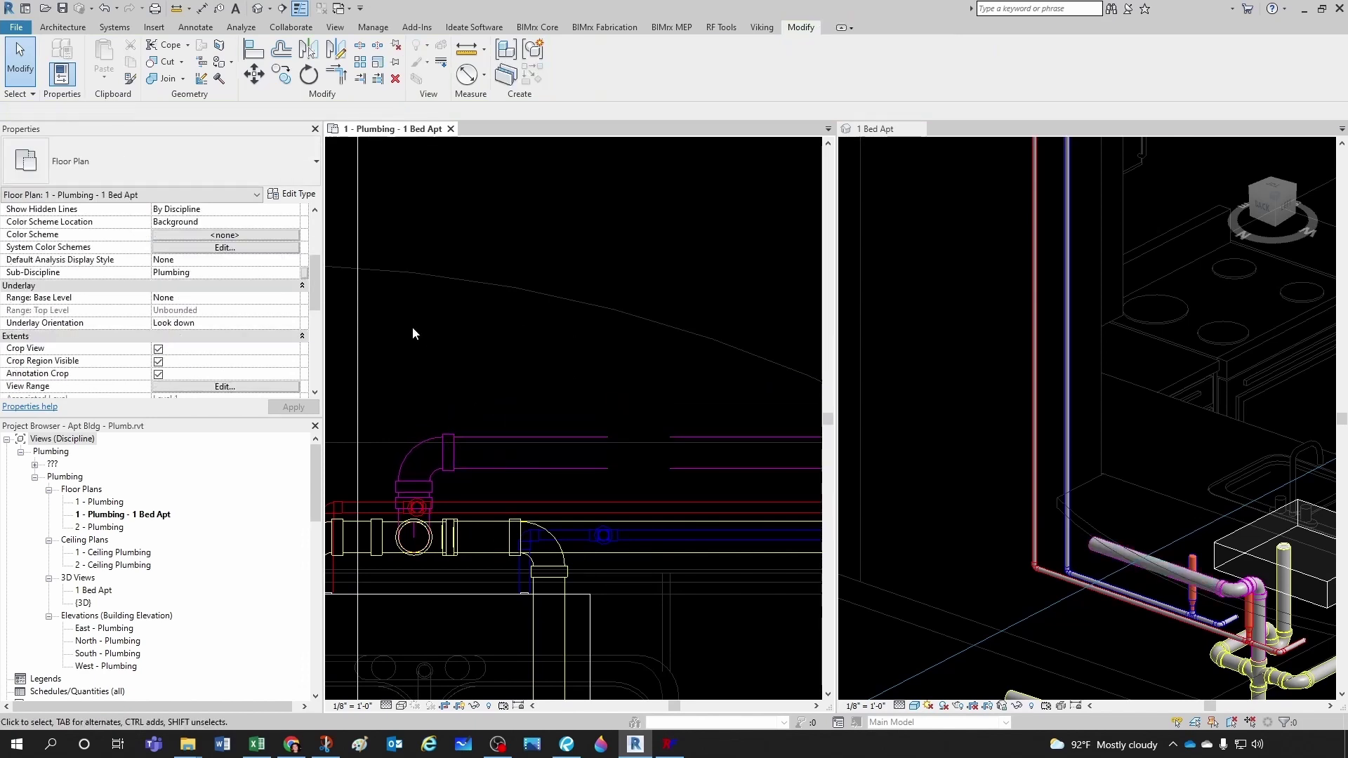
- Delete the vent elbow and shorten the horizontal vent pipe to about 1' 3 1/2"
scroll(484, 337, "down", 3)
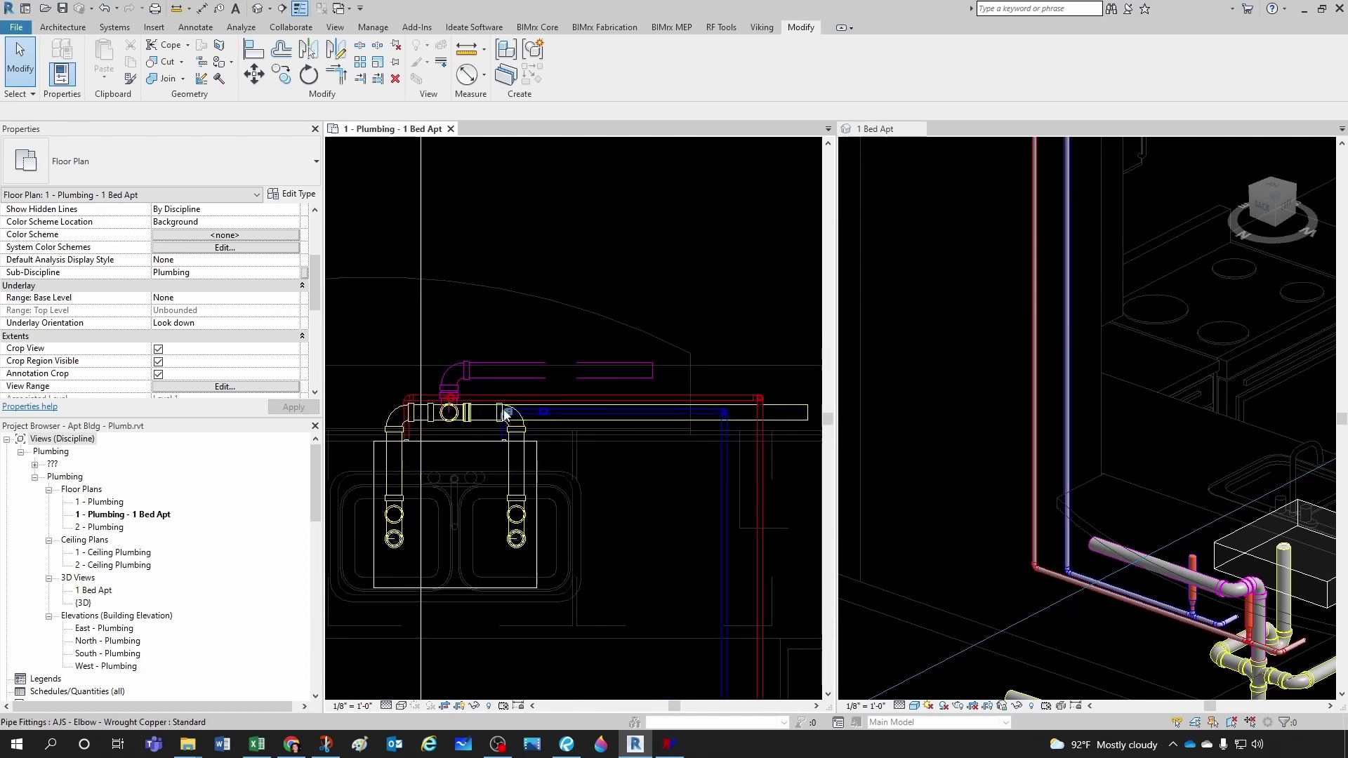
scroll(504, 413, "down", 1)
scroll(495, 393, "down", 1)
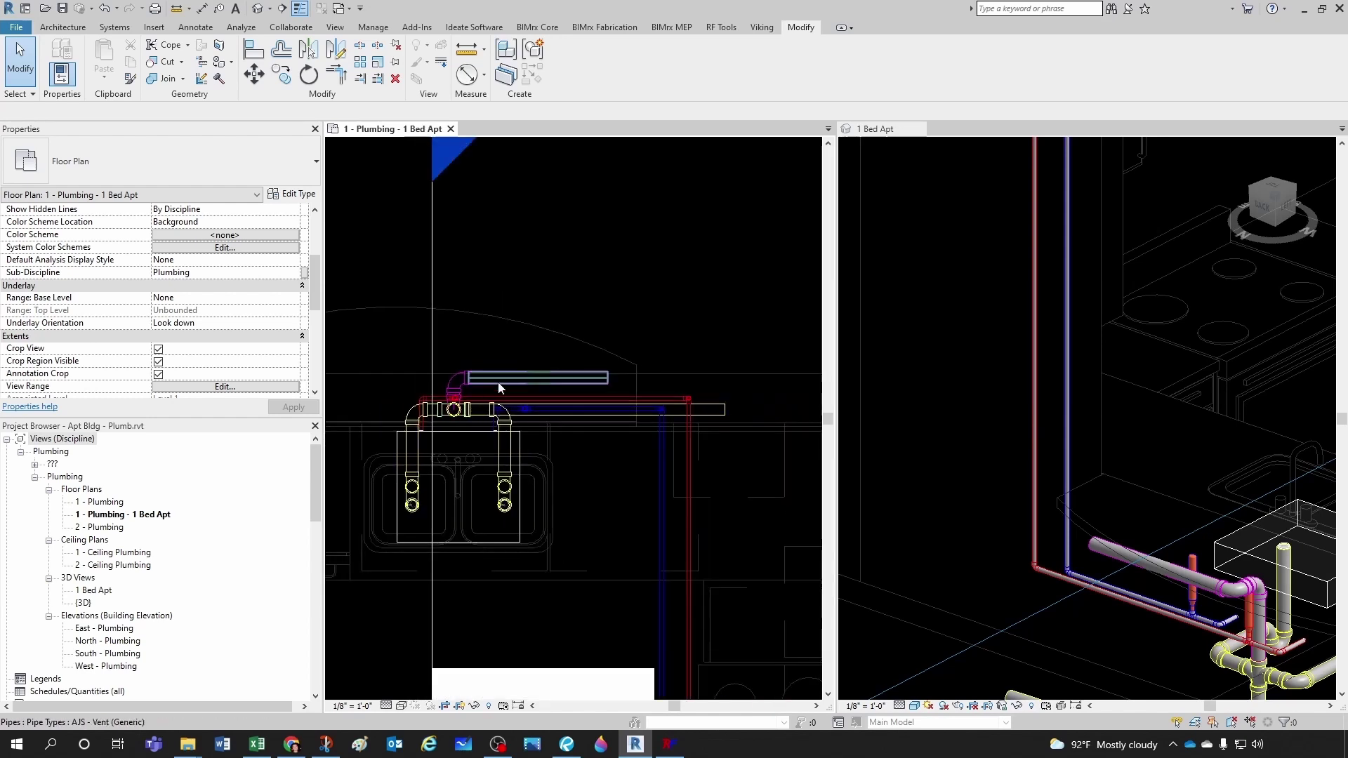
scroll(553, 398, "down", 1)
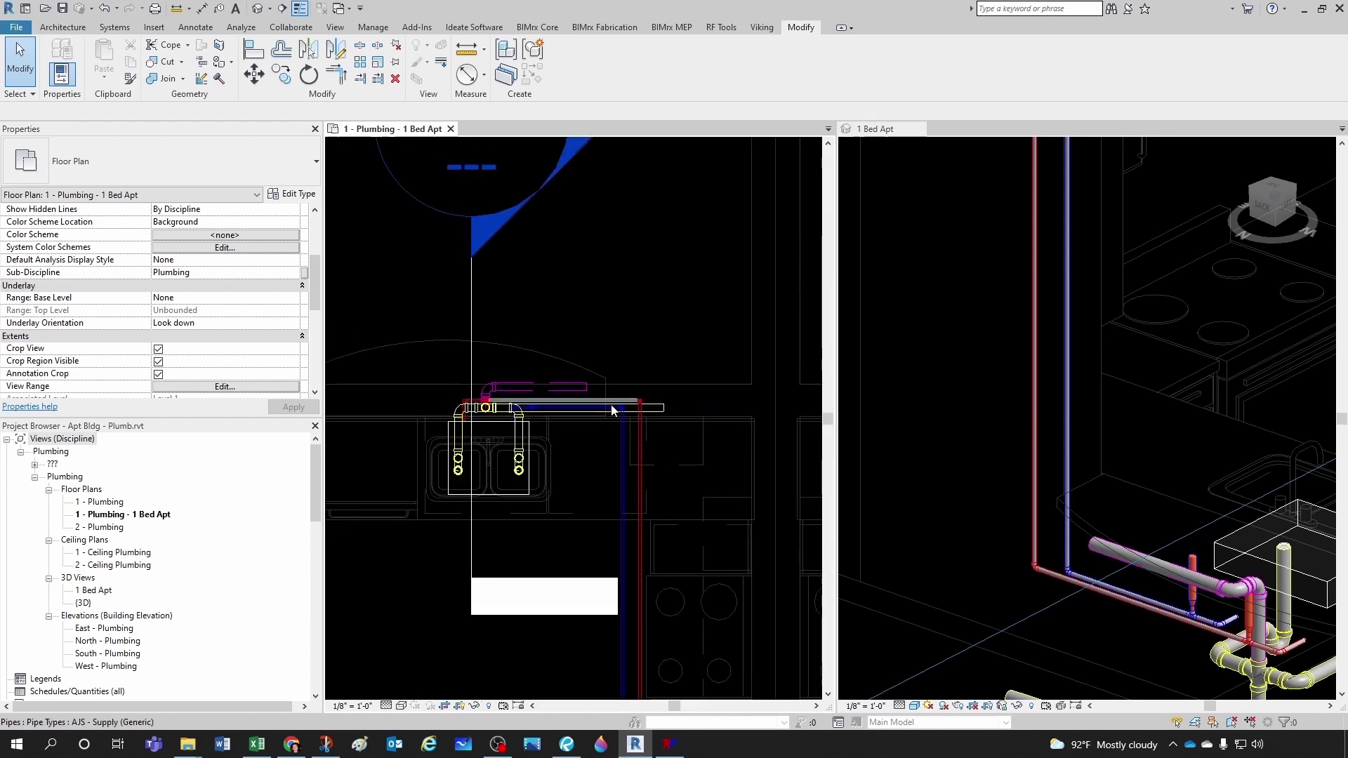
scroll(513, 396, "up", 2)
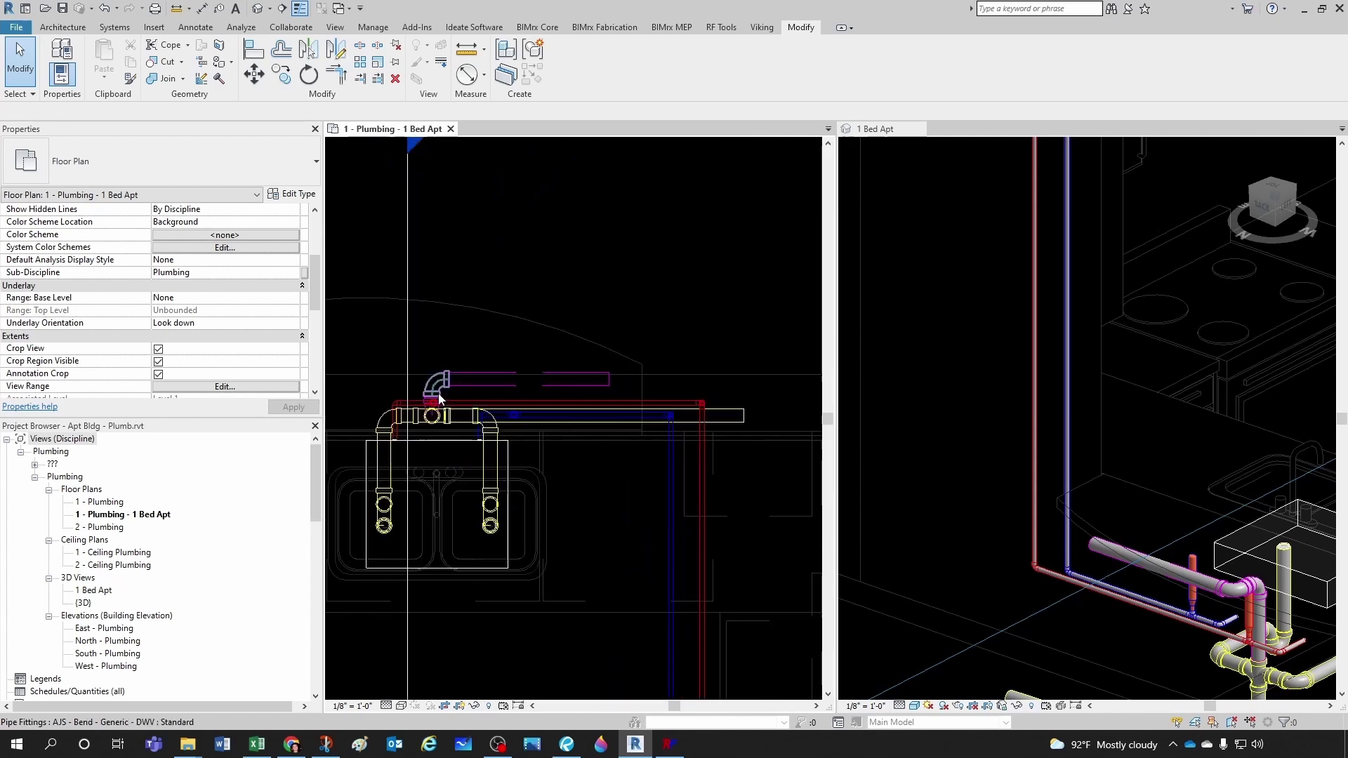
left_click(432, 366)
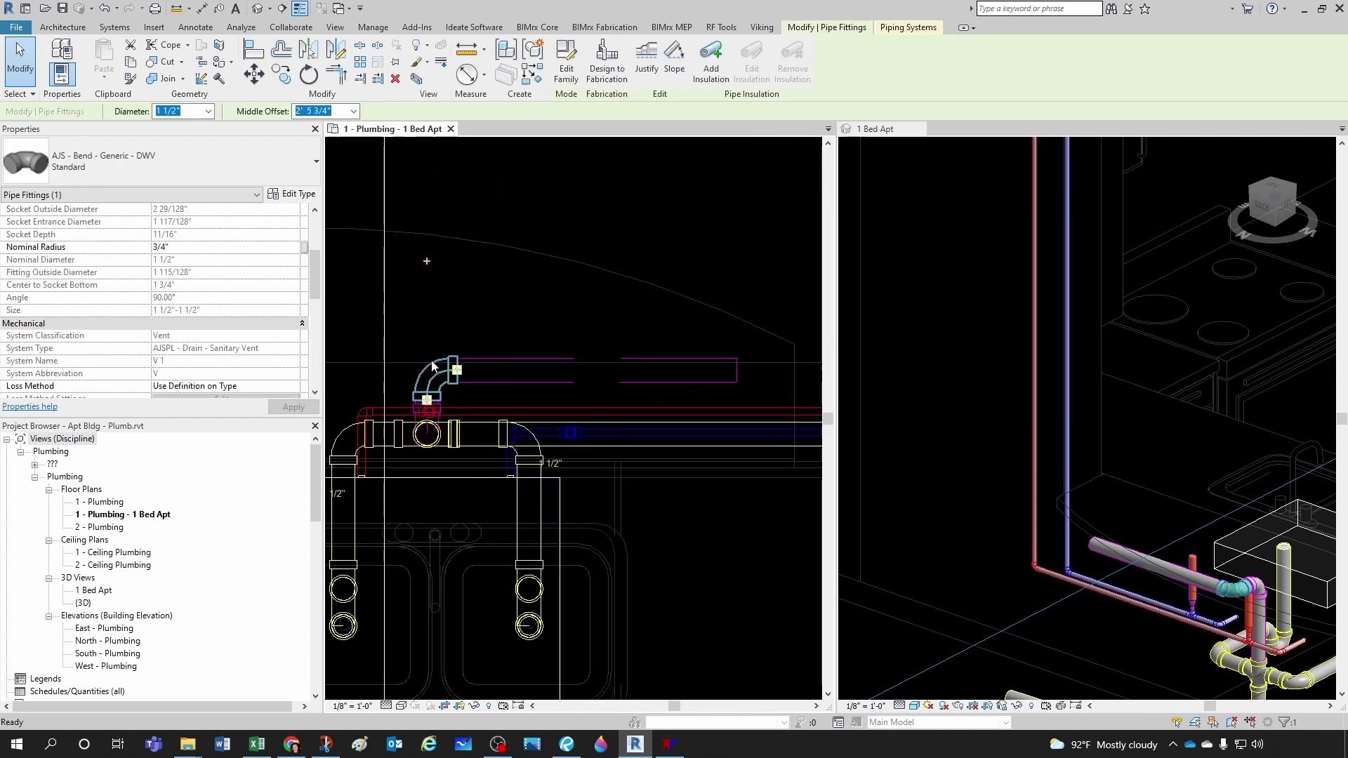
key("Delete")
scroll(489, 384, "up", 1)
scroll(483, 381, "up", 1)
left_click(451, 383)
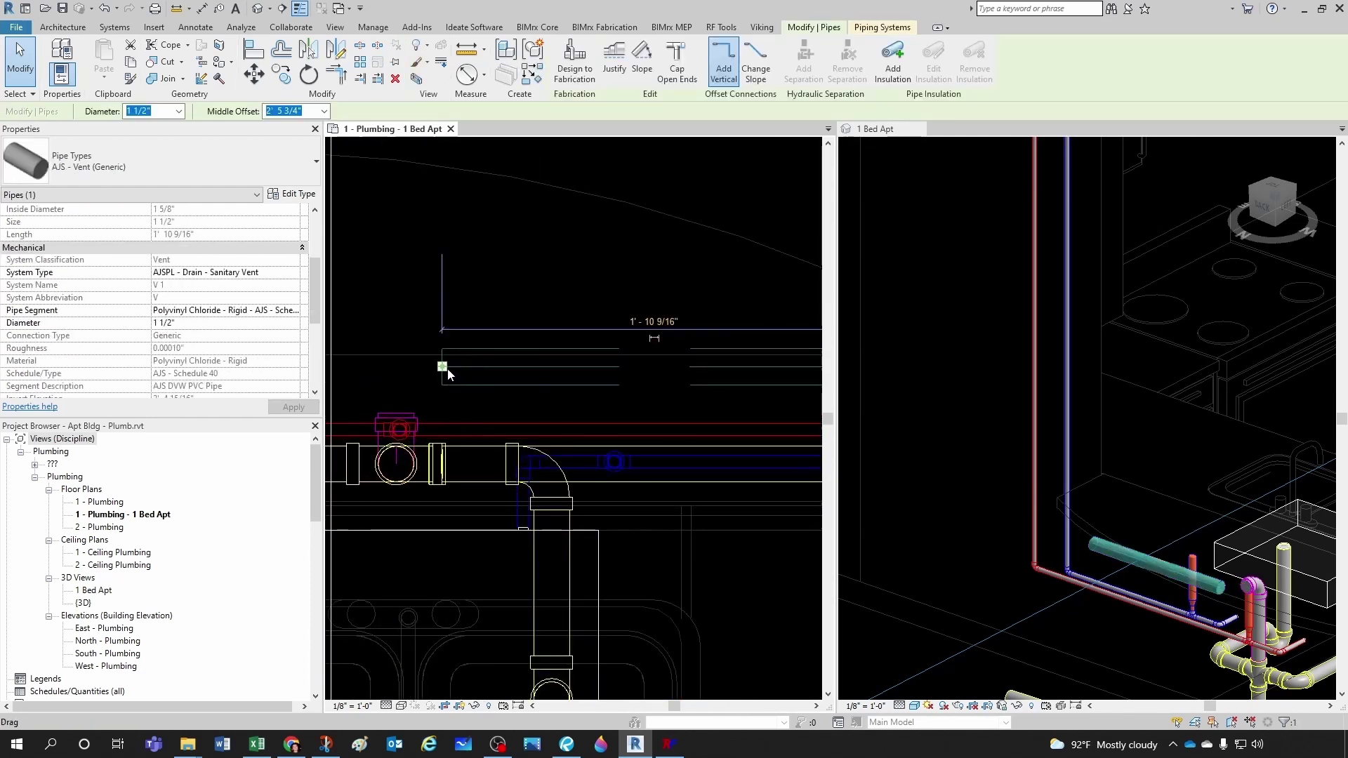
left_click_drag(443, 367, 573, 368)
key("Escape")
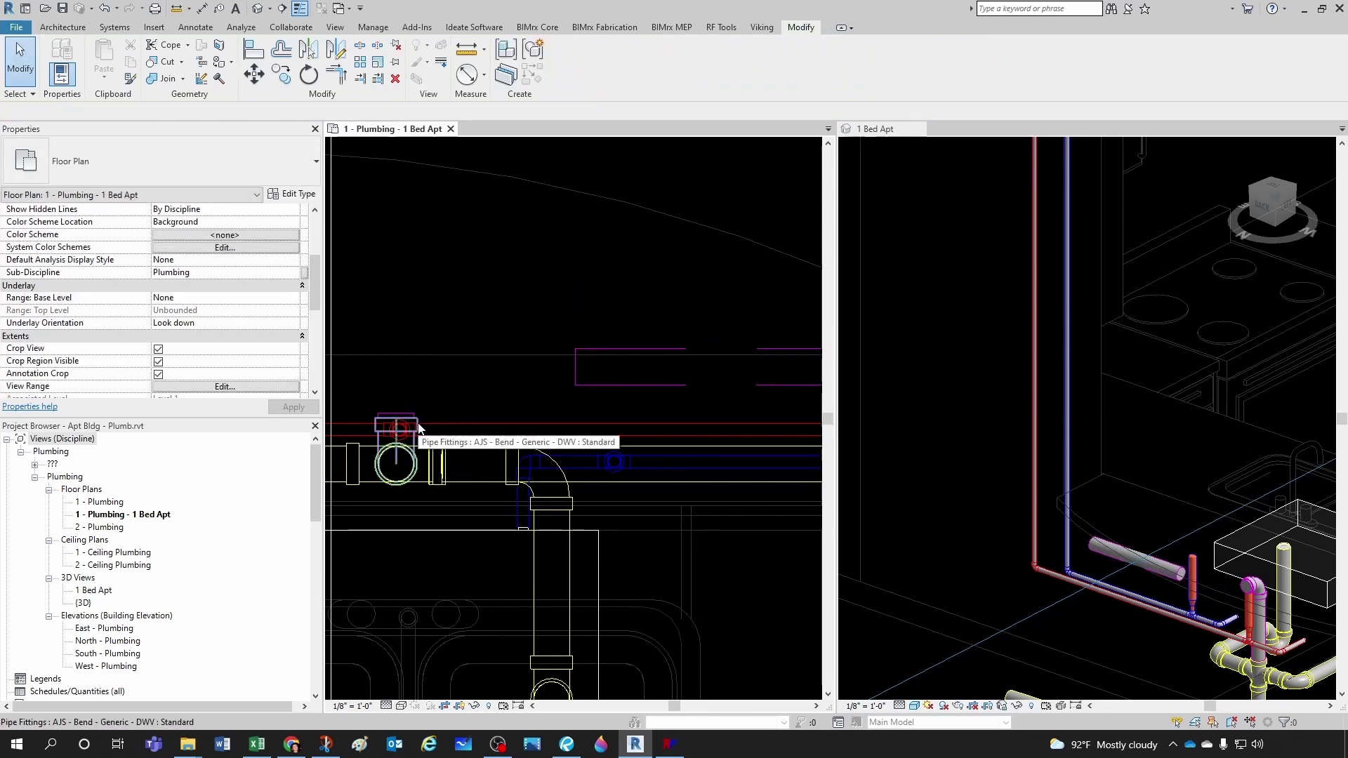
- Select the 1 1/2" vent bend fitting above the sink waste tee
left_click(419, 429)
scroll(582, 398, "up", 2)
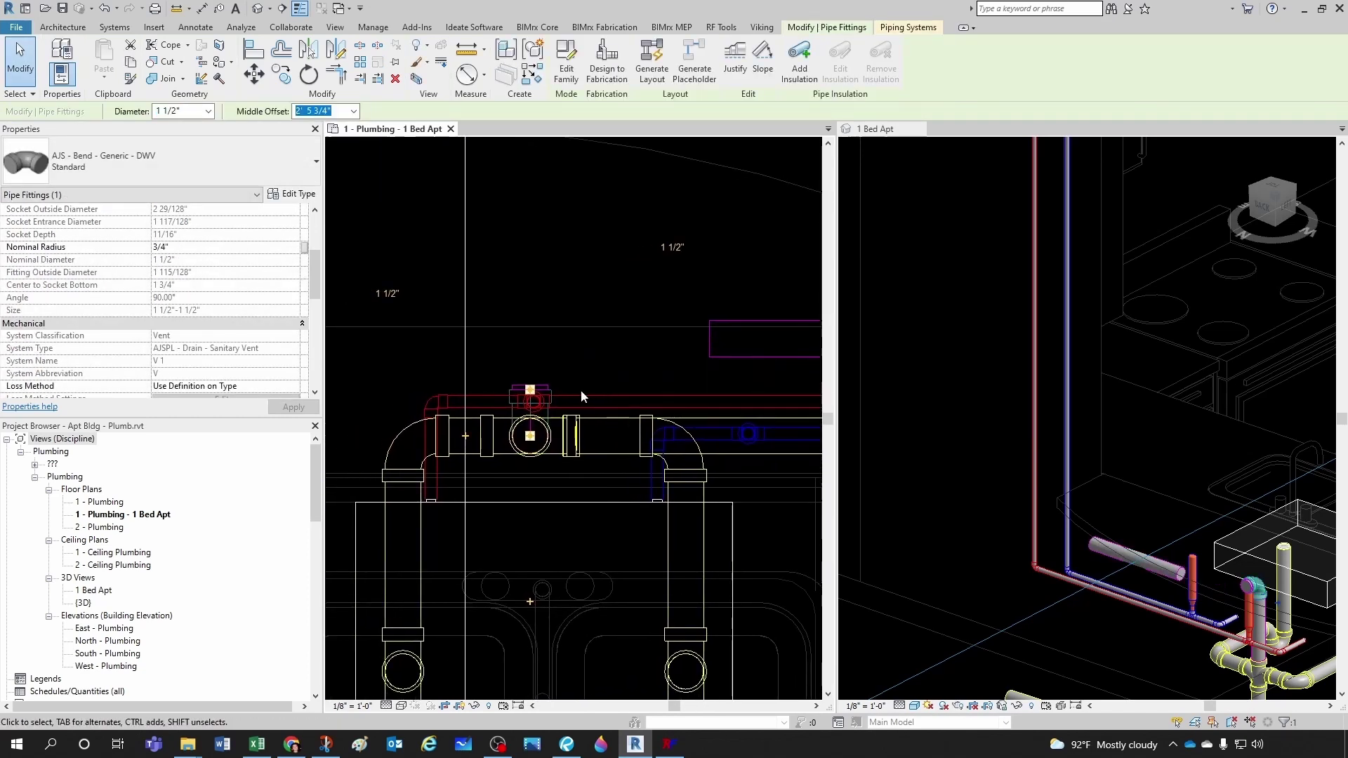
key("Escape")
scroll(570, 385, "up", 2)
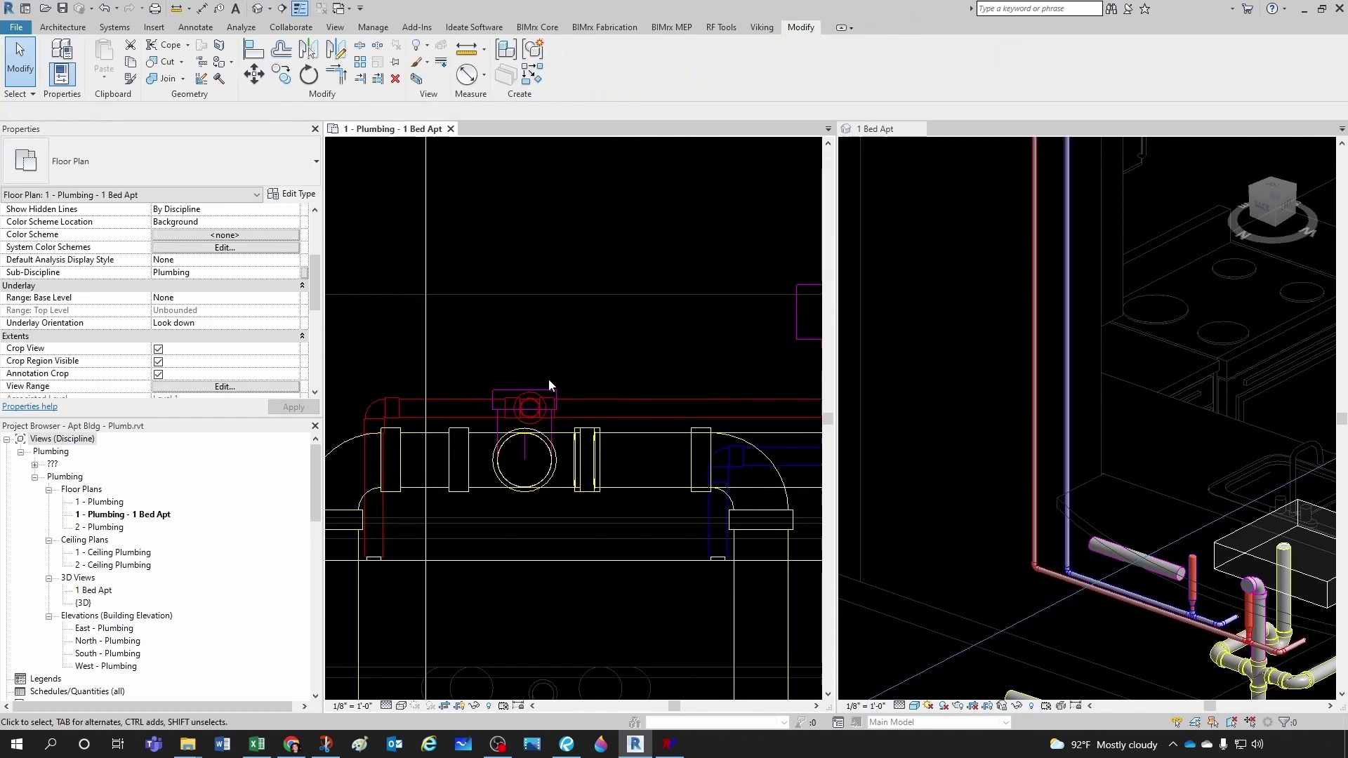
left_click(548, 423)
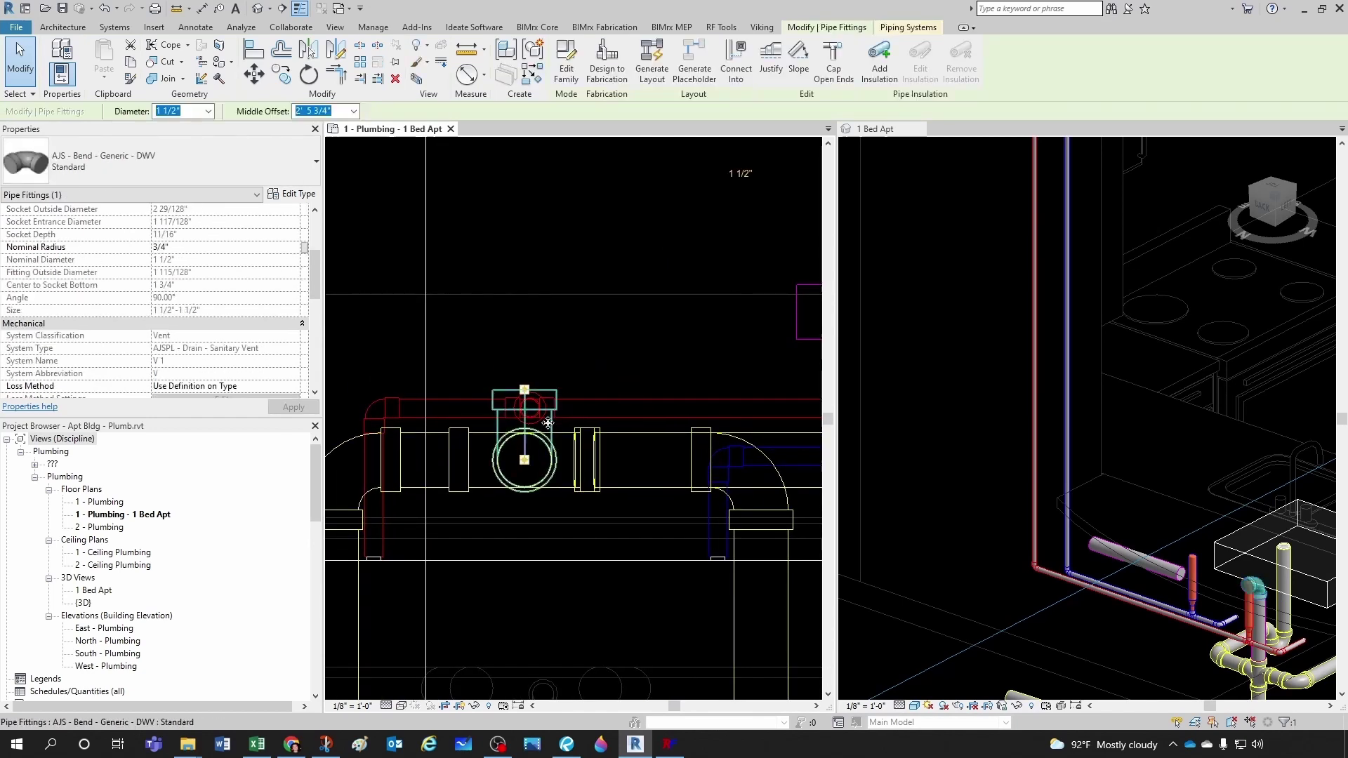
- Rotate the vent bend 45° about its centre
left_click(310, 74)
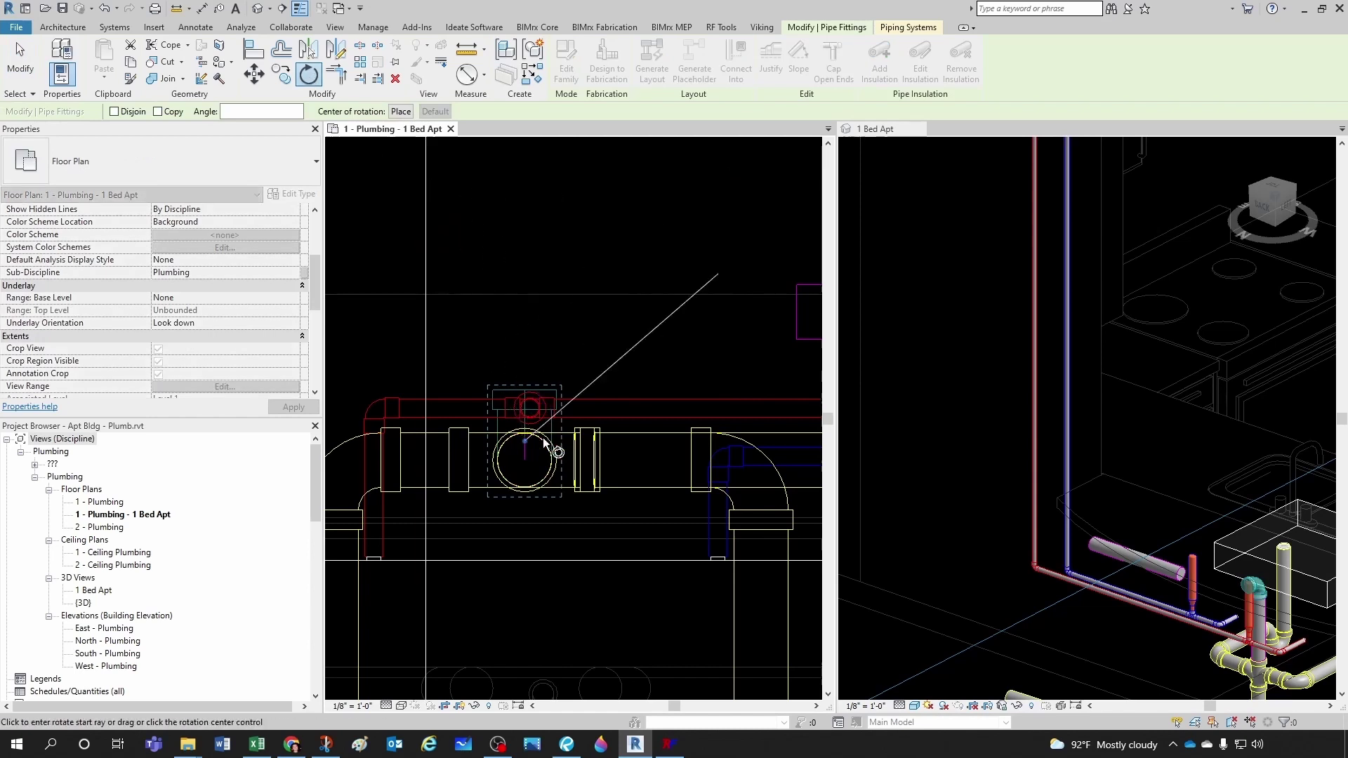
left_click_drag(525, 441, 524, 460)
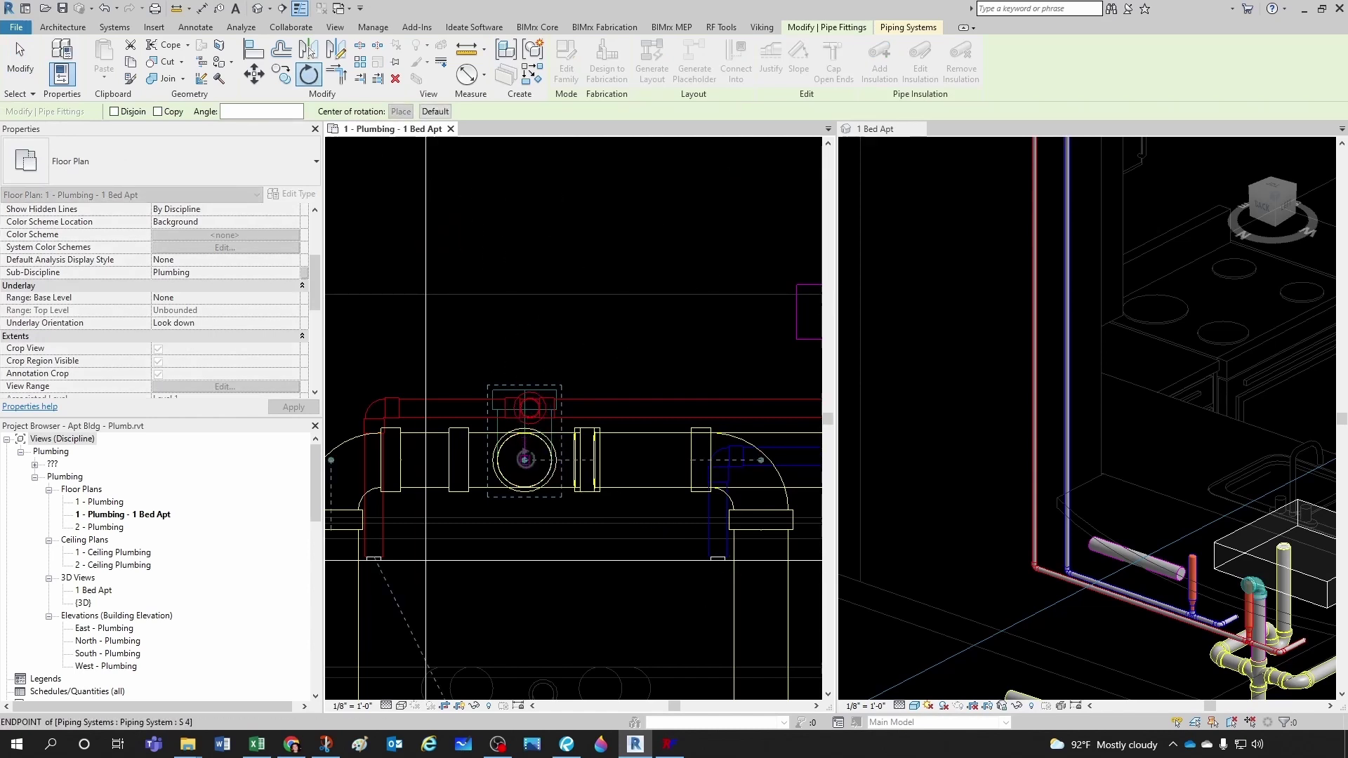
left_click(526, 330)
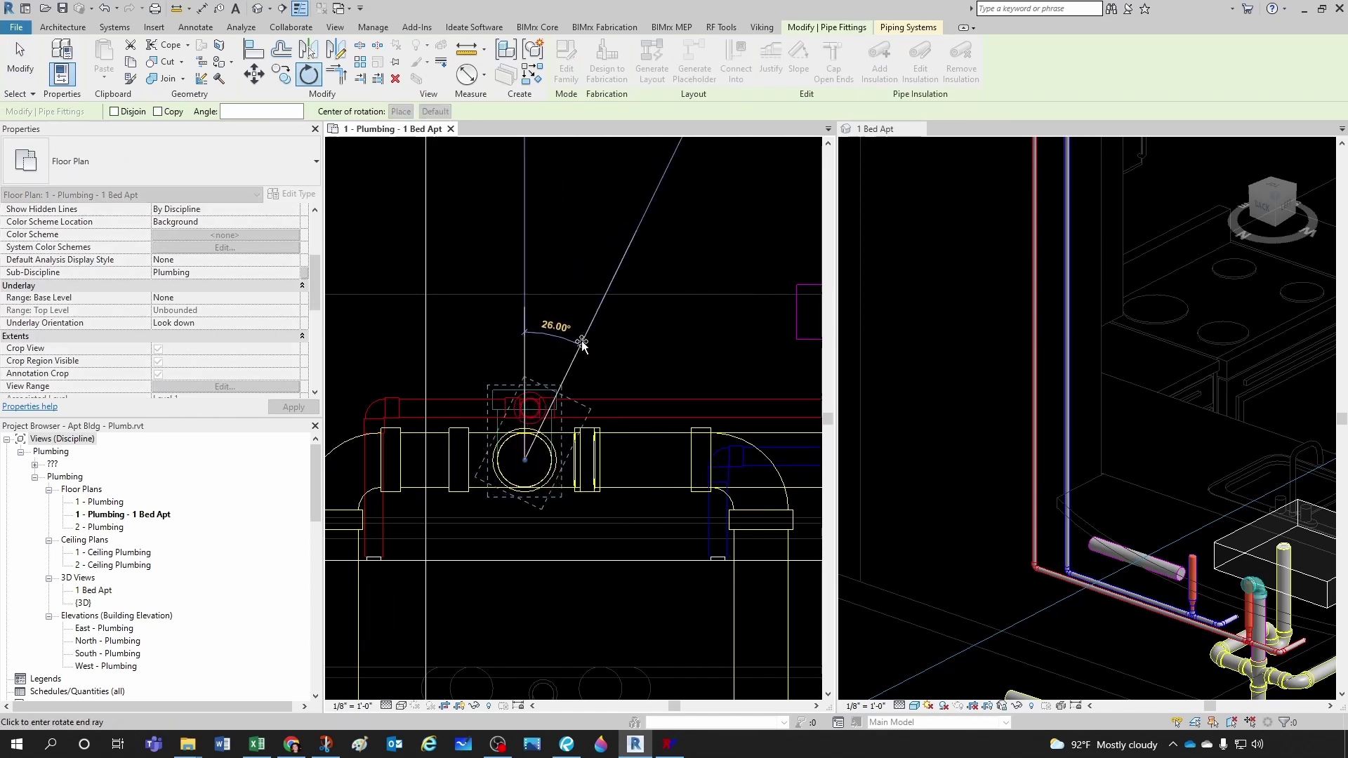
type("4")
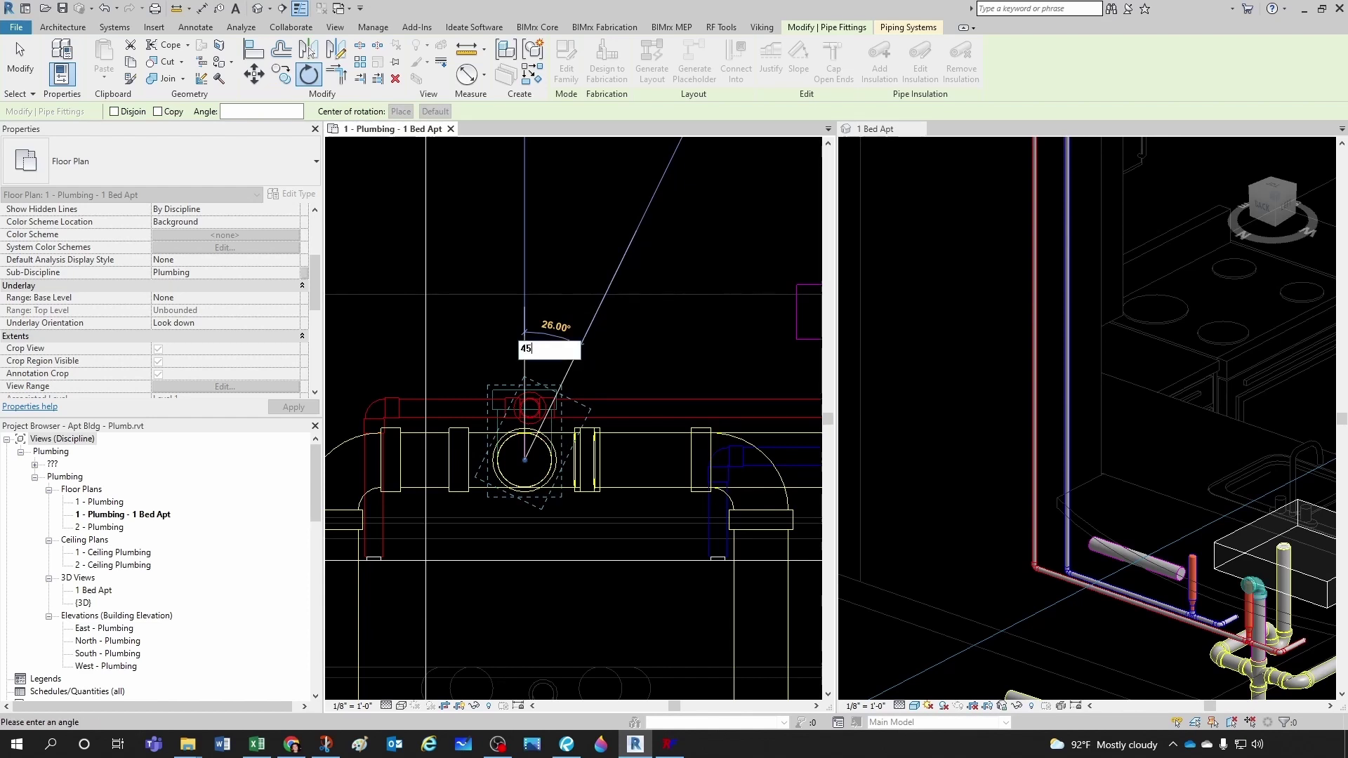
type("5")
key("Return")
left_click(582, 340)
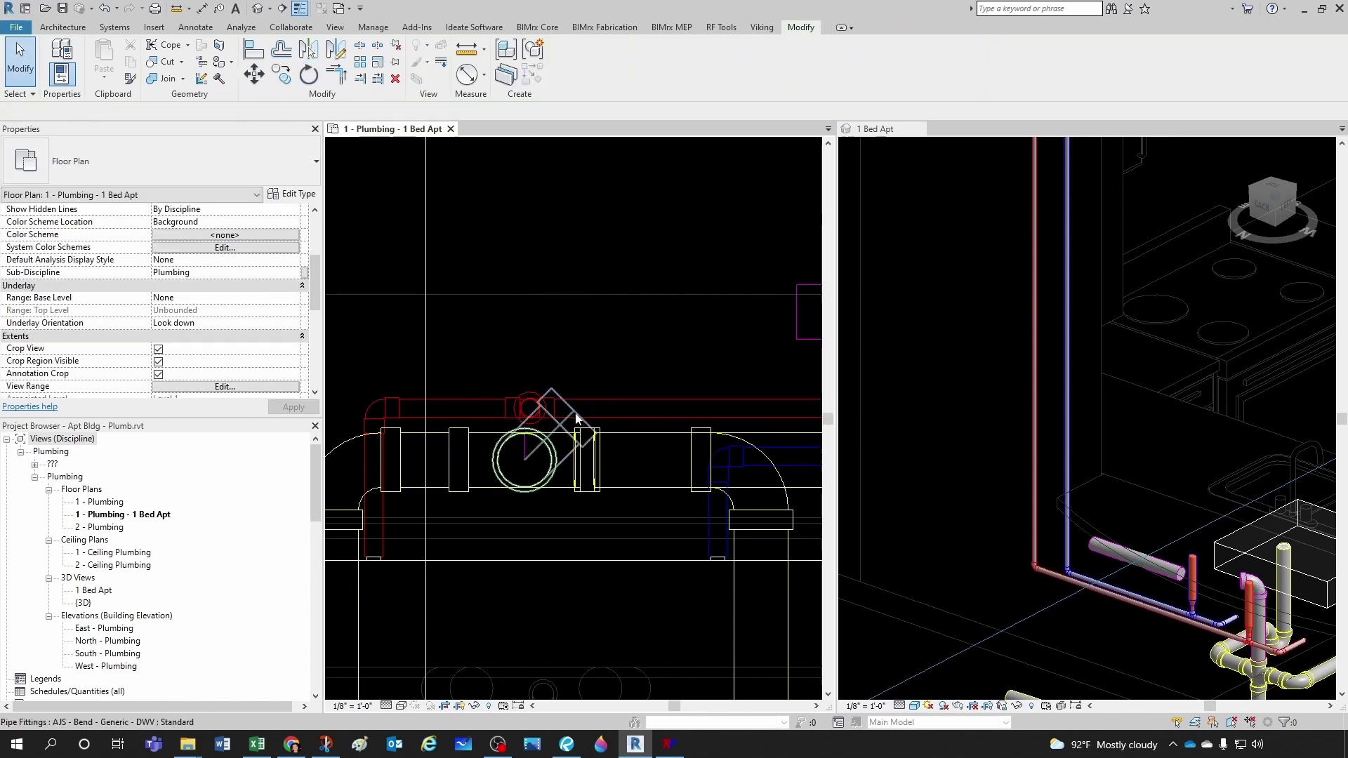
- Draw a short 1 1/2" AJS - Vent pipe diagonally from the bend's open end
right_click(575, 411)
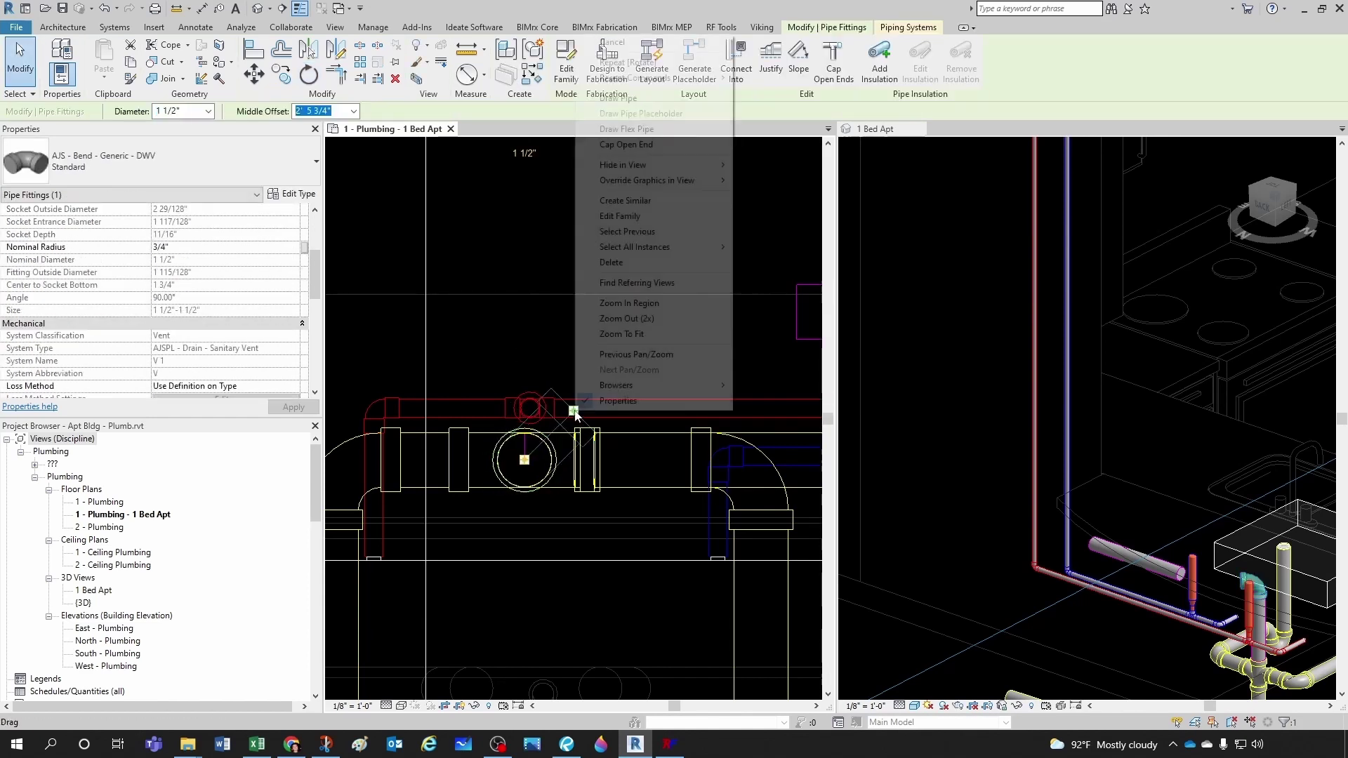
left_click(615, 98)
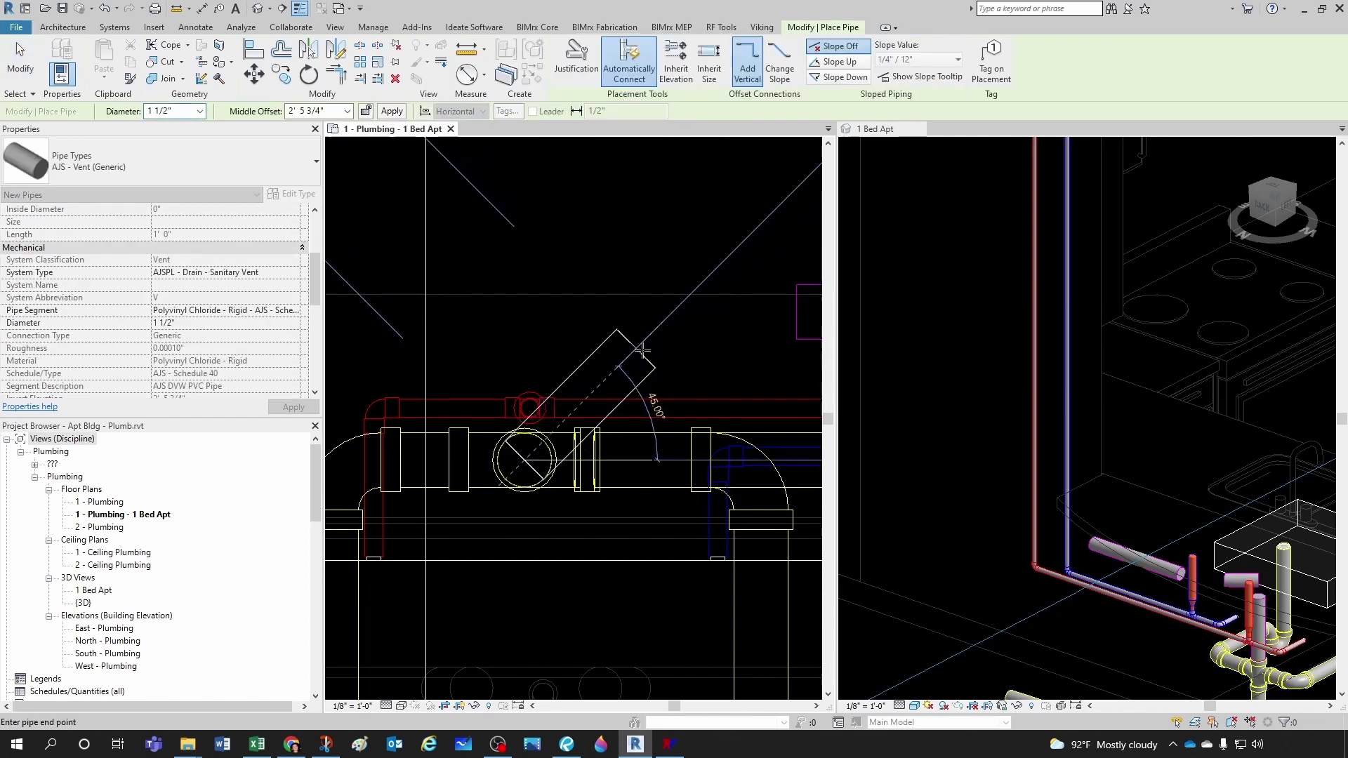
left_click(643, 350)
key("Escape")
key("Escape")
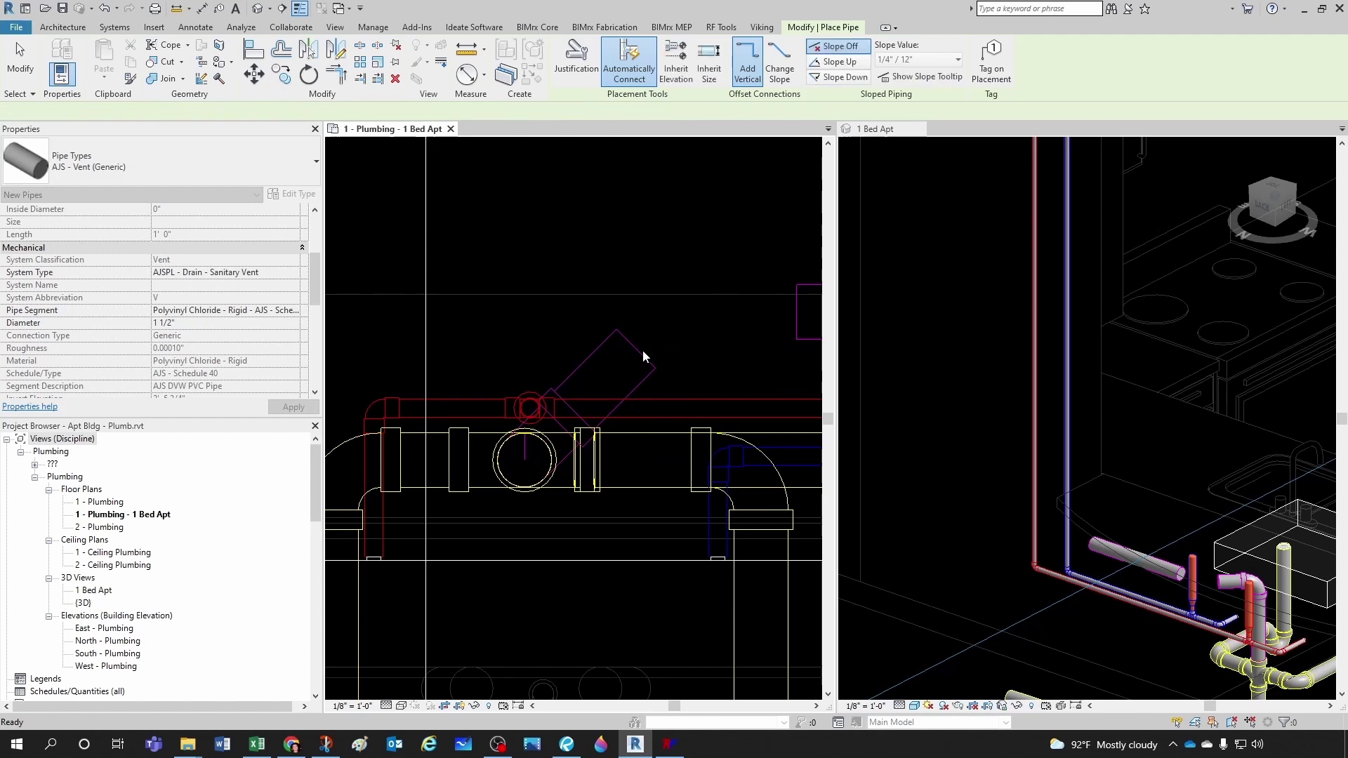
scroll(643, 350, "down", 4)
middle_click_drag(702, 367, 539, 389)
scroll(586, 351, "down", 1)
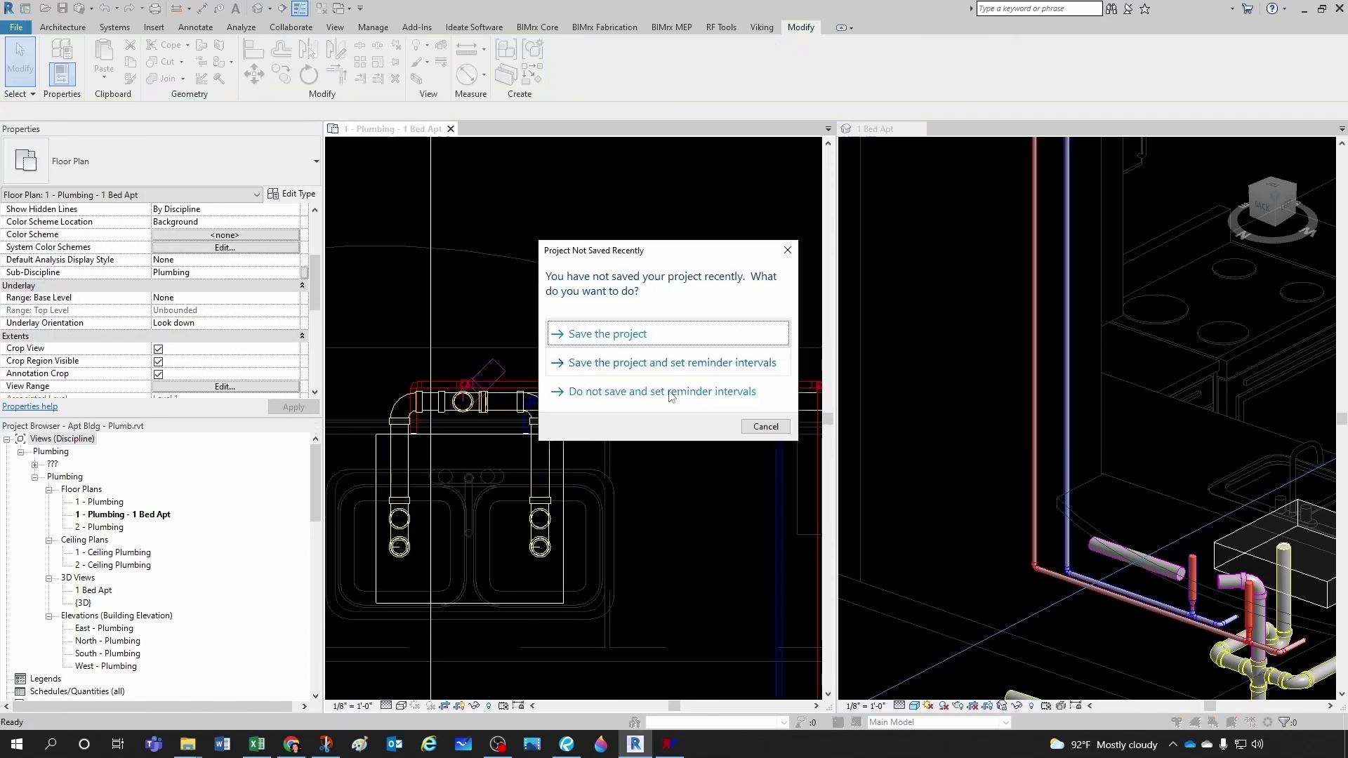
- Dismiss the save reminder, corner-join the angled vent to the horizontal pipe, and nudge it down
left_click(765, 427)
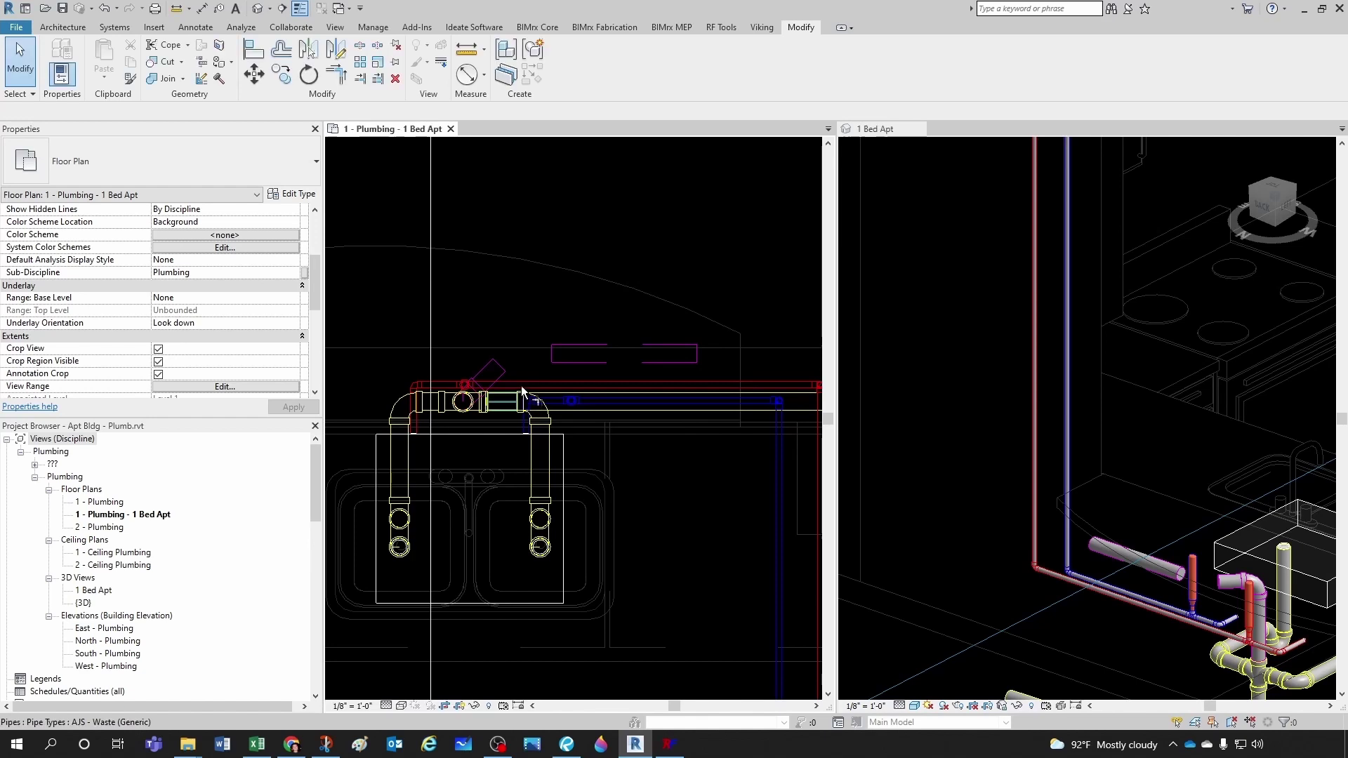
left_click(552, 360)
key("Escape")
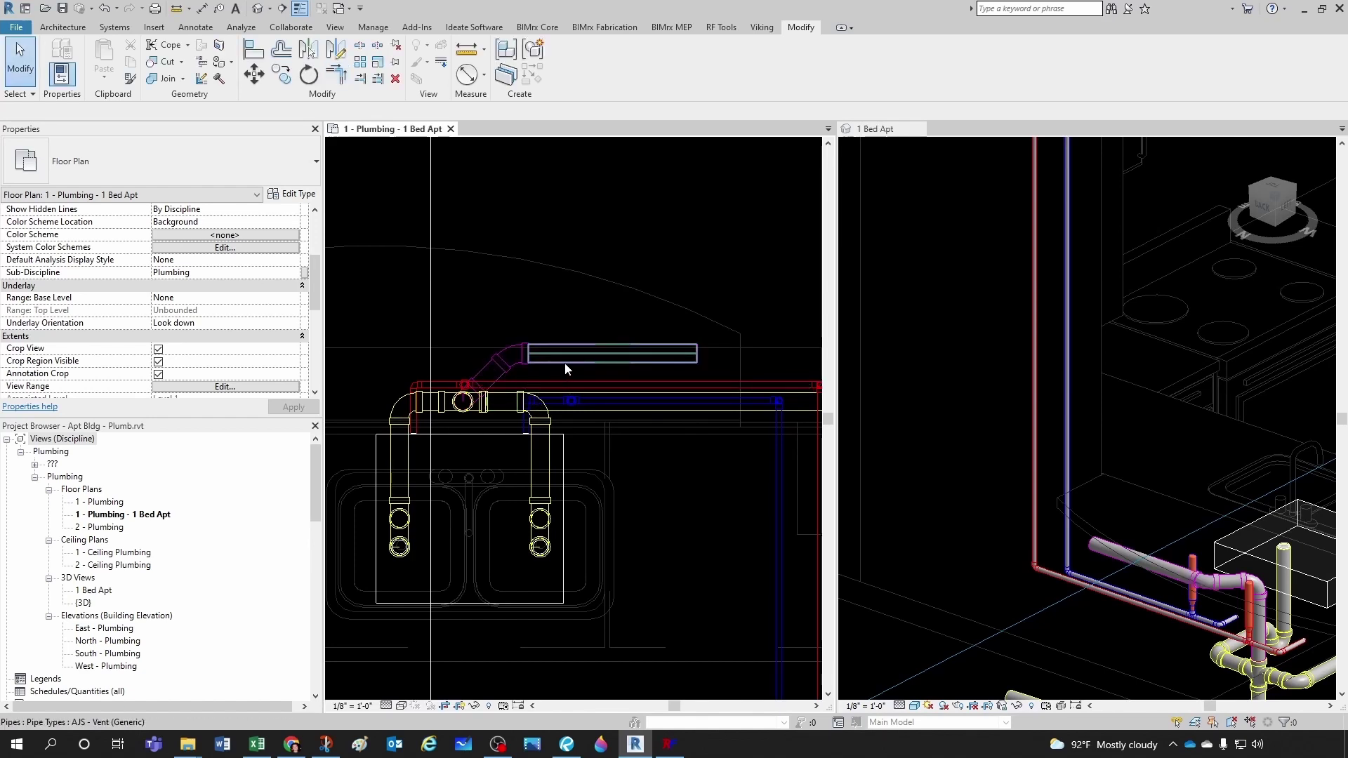
left_click(565, 364)
key("Down")
key("Down")
key("Down")
key("Down")
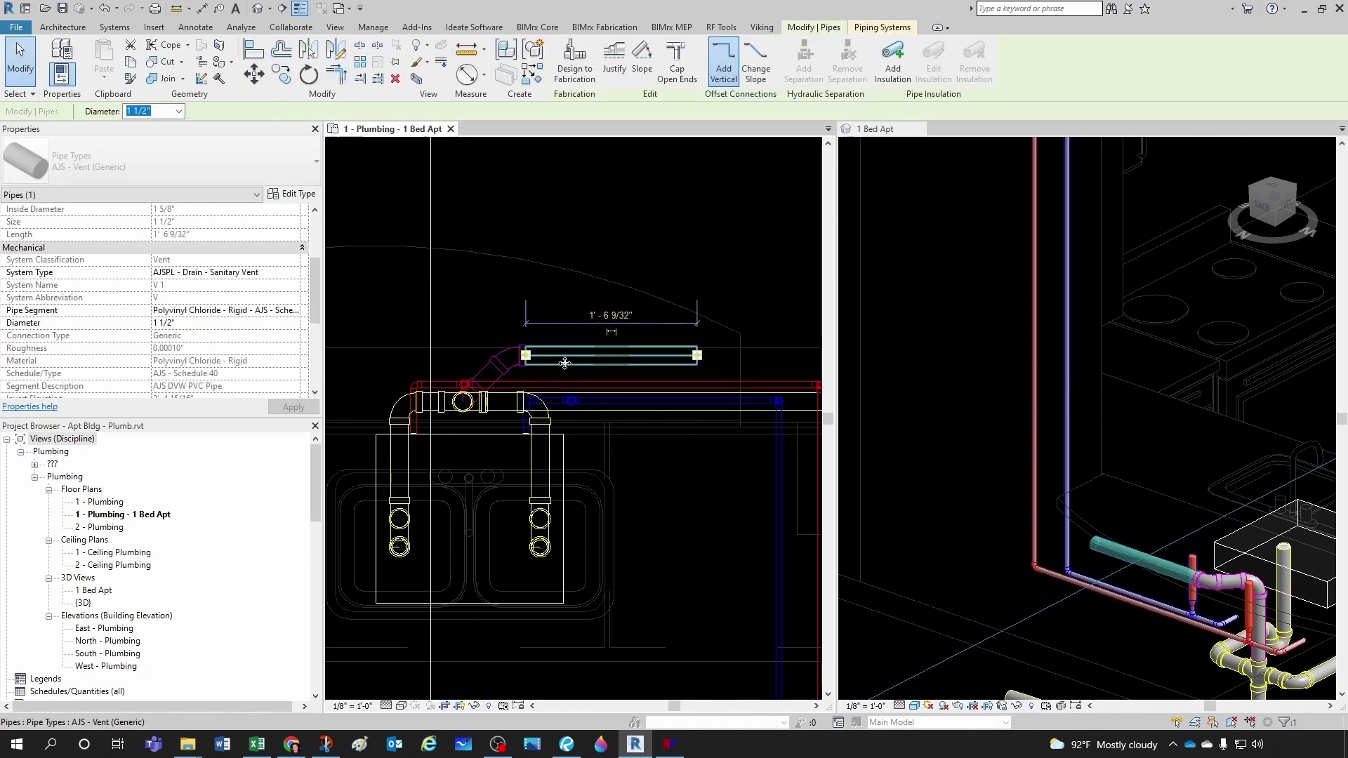
key("Down")
key("Down")
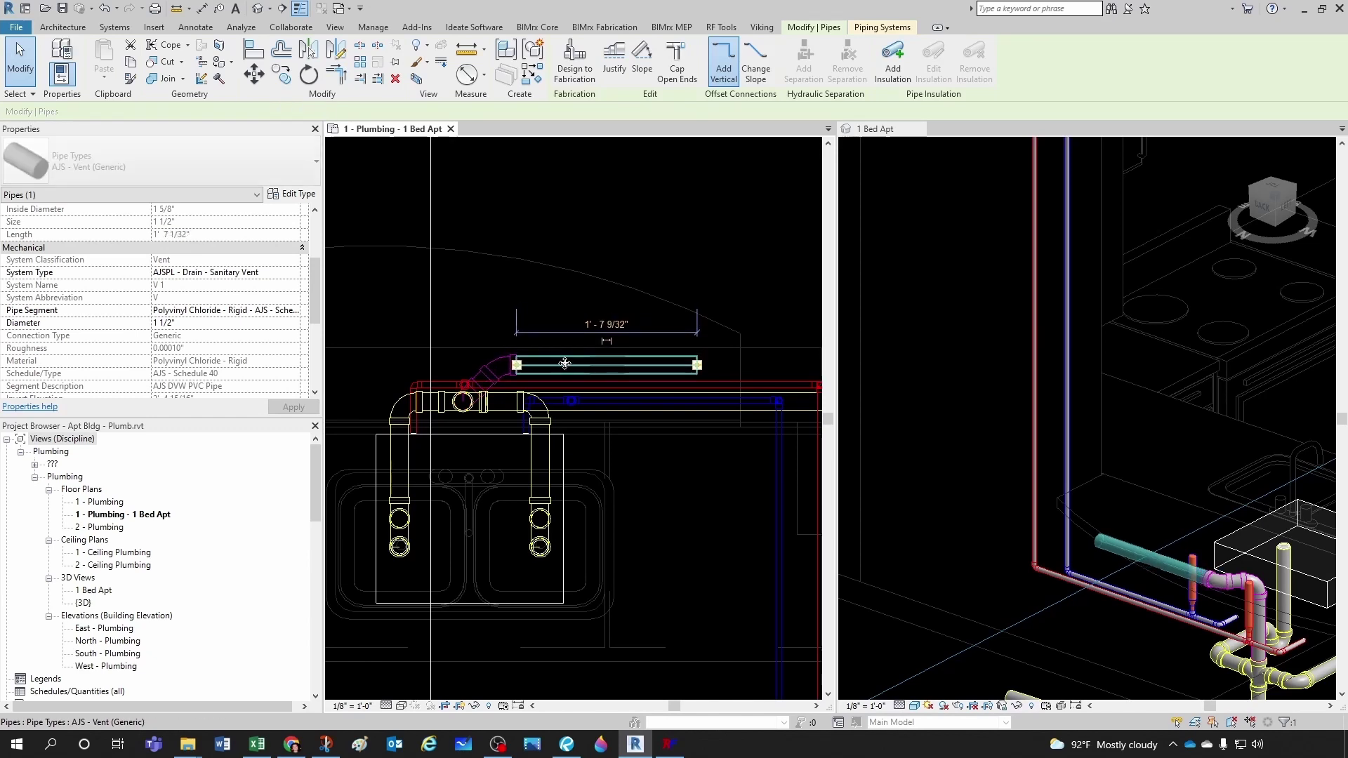
key("Escape")
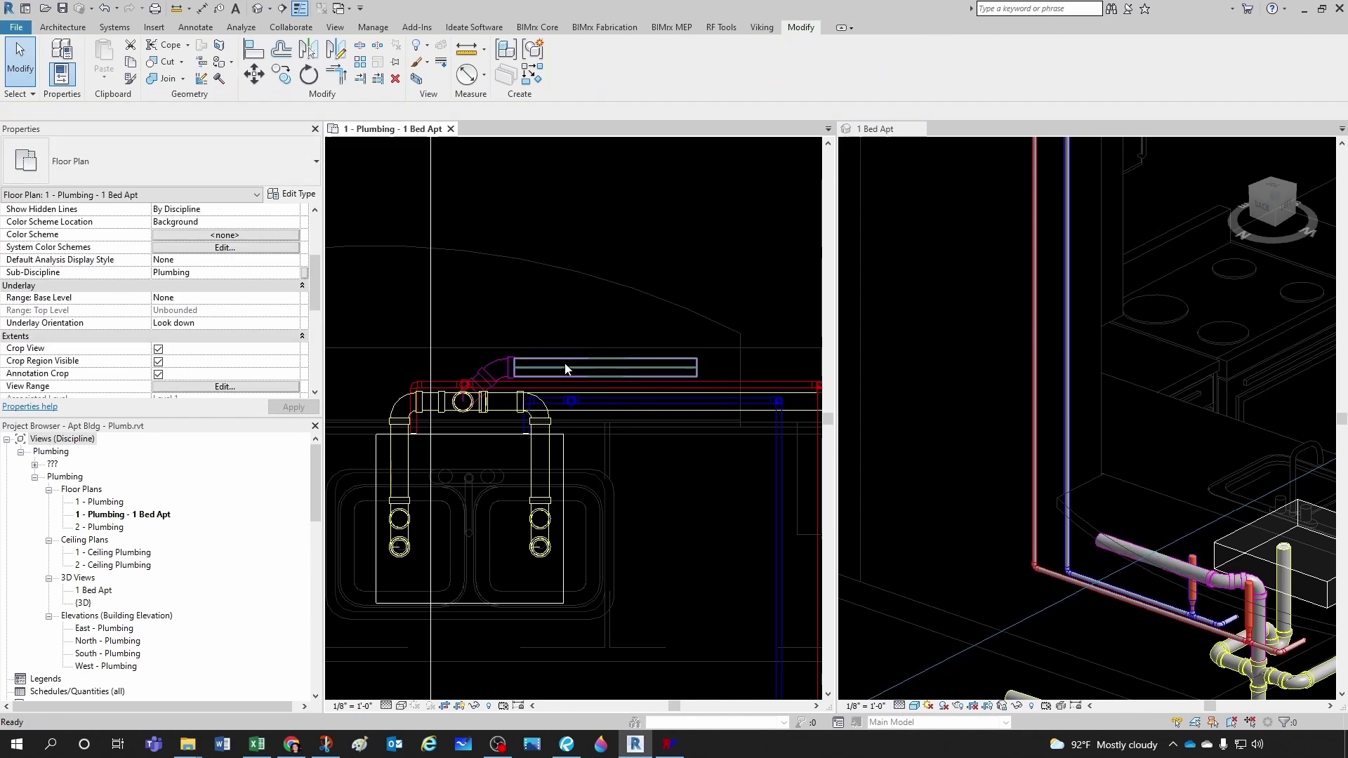
- Stretch the horizontal vent pipe's end right to 3'-6 3/16" long
scroll(384, 297, "down", 3)
middle_click_drag(607, 356, 566, 448)
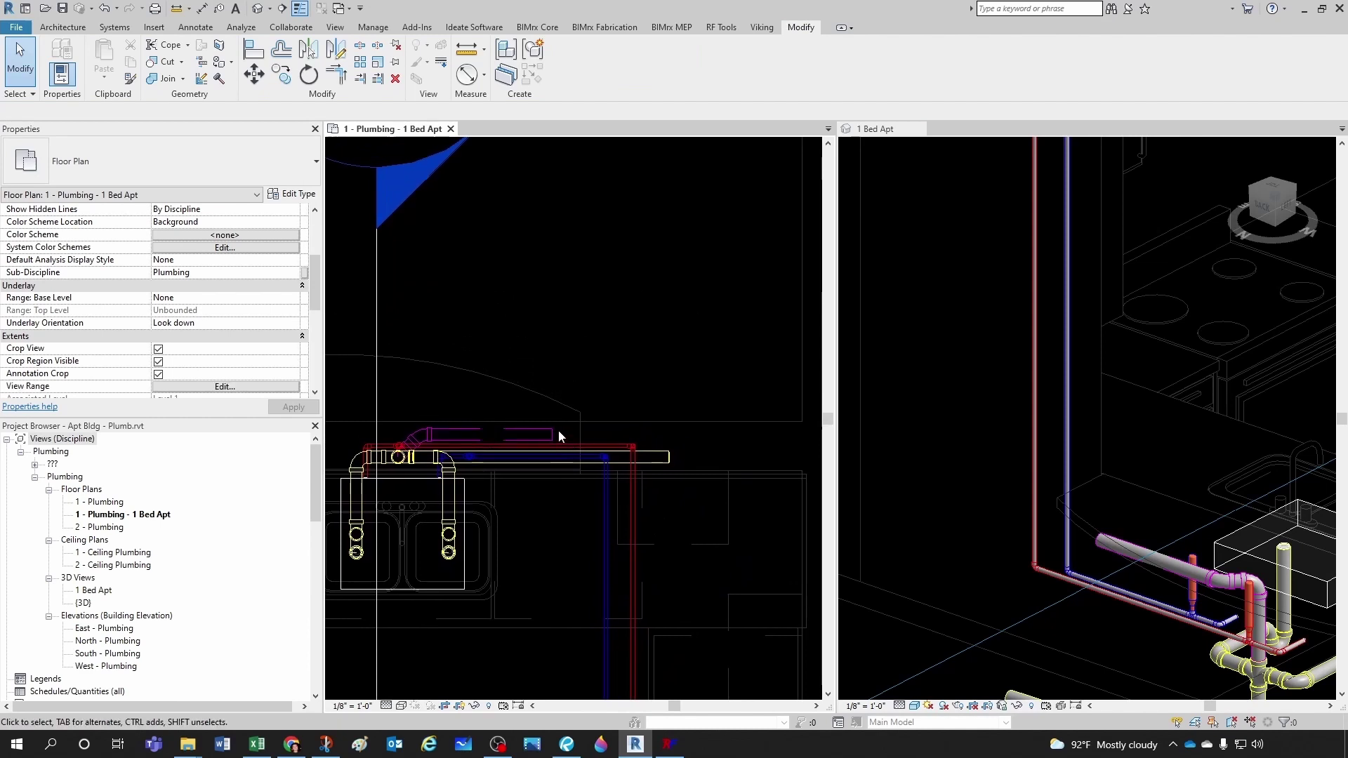
scroll(558, 430, "up", 2)
left_click(553, 431)
scroll(555, 437, "up", 1)
left_click_drag(553, 440, 767, 465)
middle_click_drag(767, 465, 610, 445)
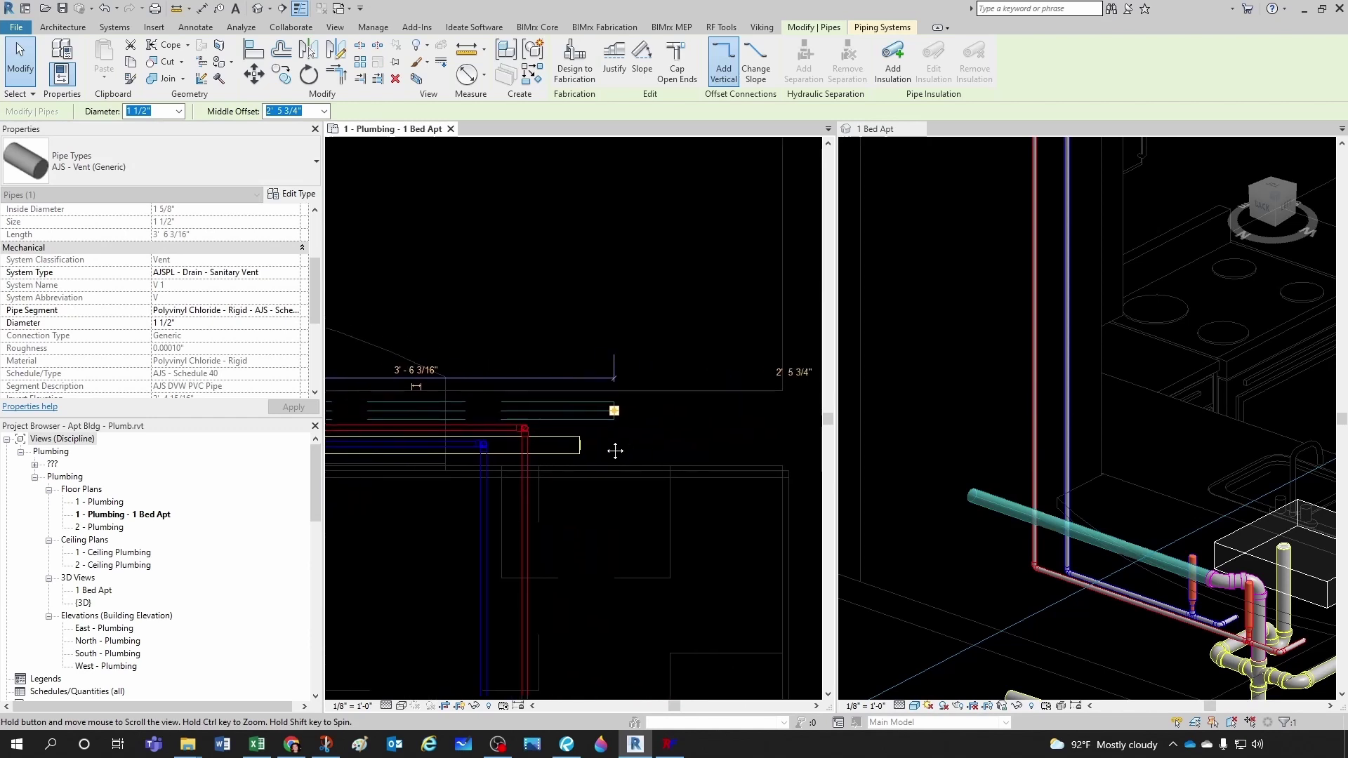
- Drop a vertical 1 1/2" vent pipe from the horizontal vent's far end to 0' offset
right_click(603, 418)
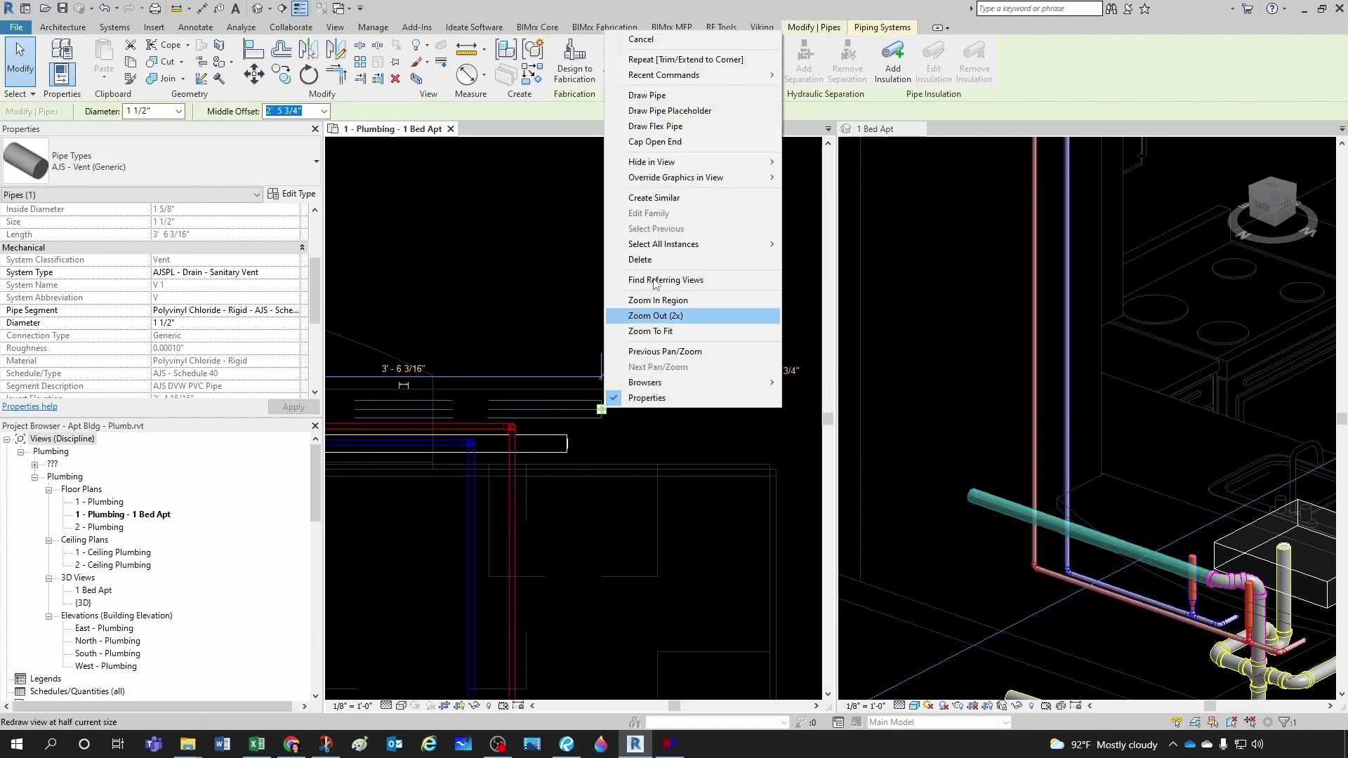
left_click(669, 98)
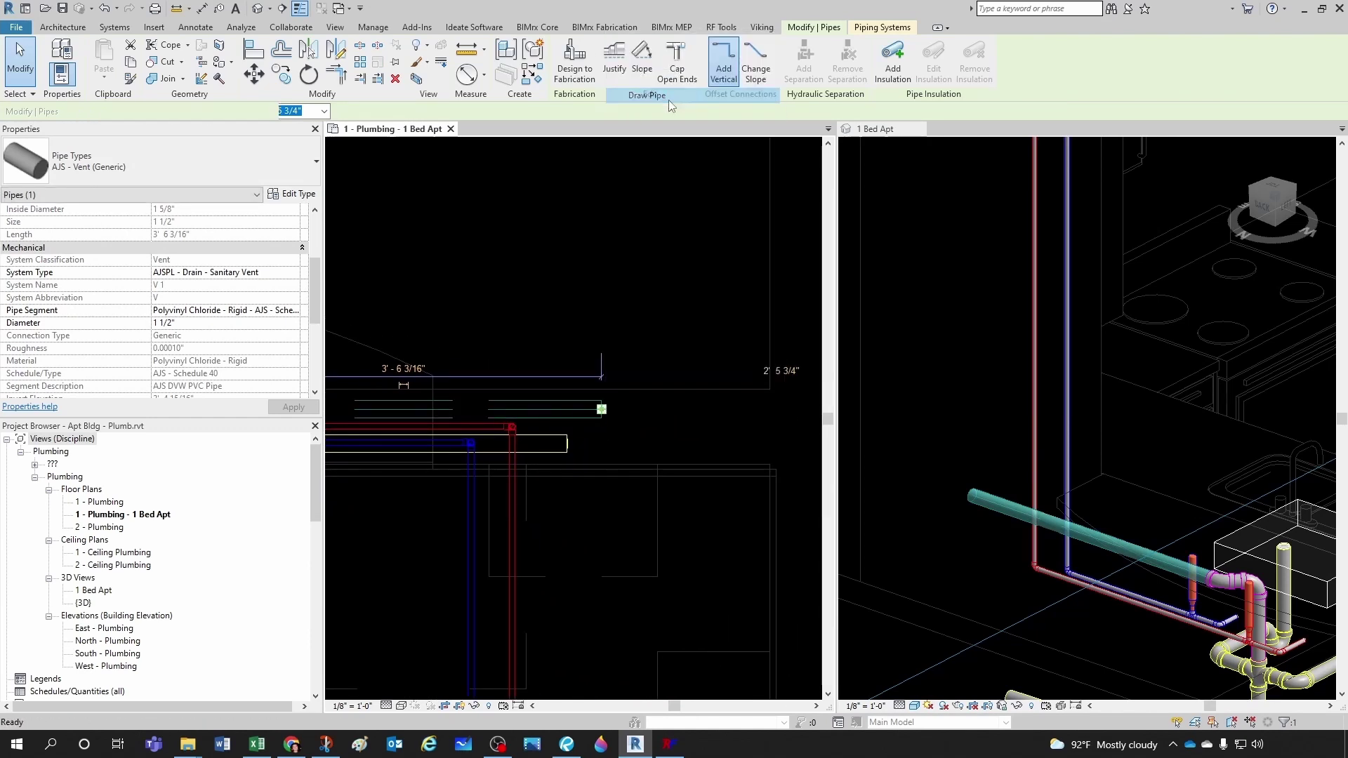
left_click(301, 110)
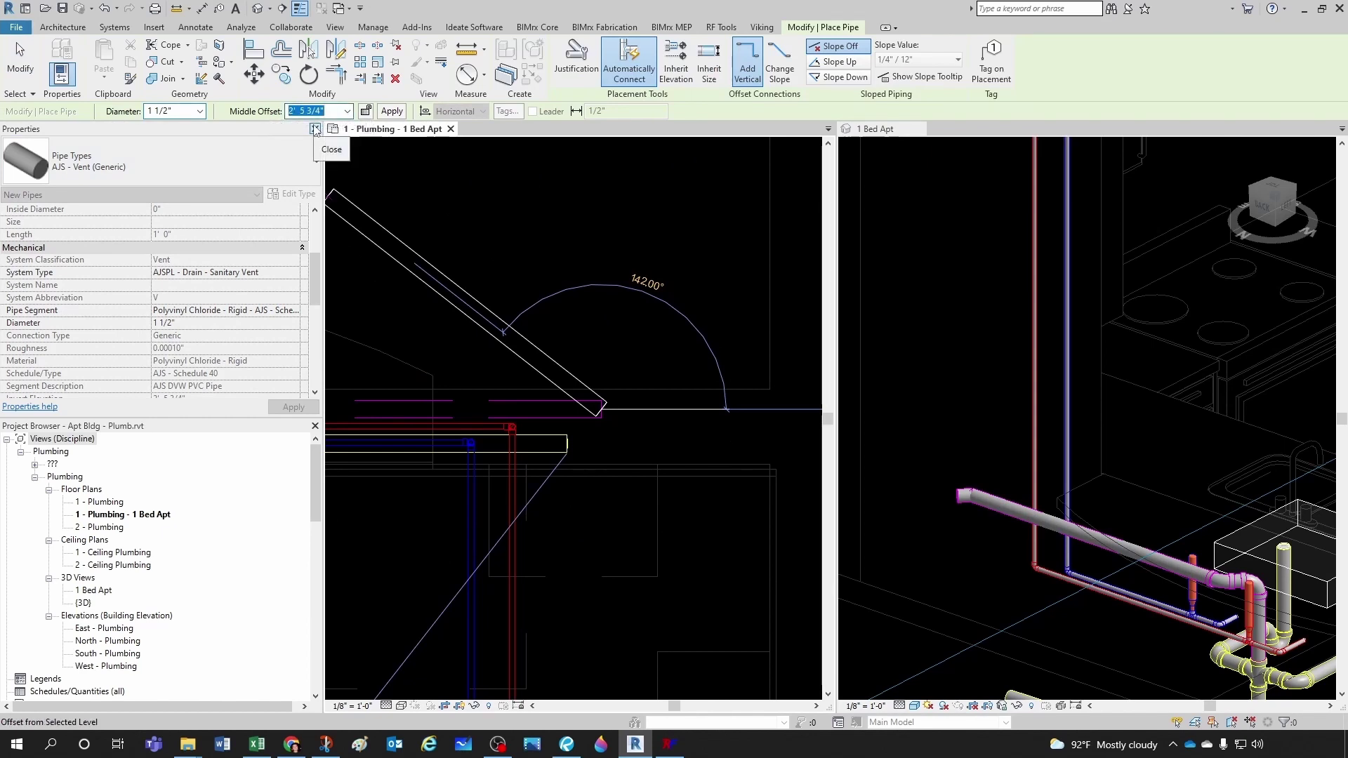
type("0'")
key("Return")
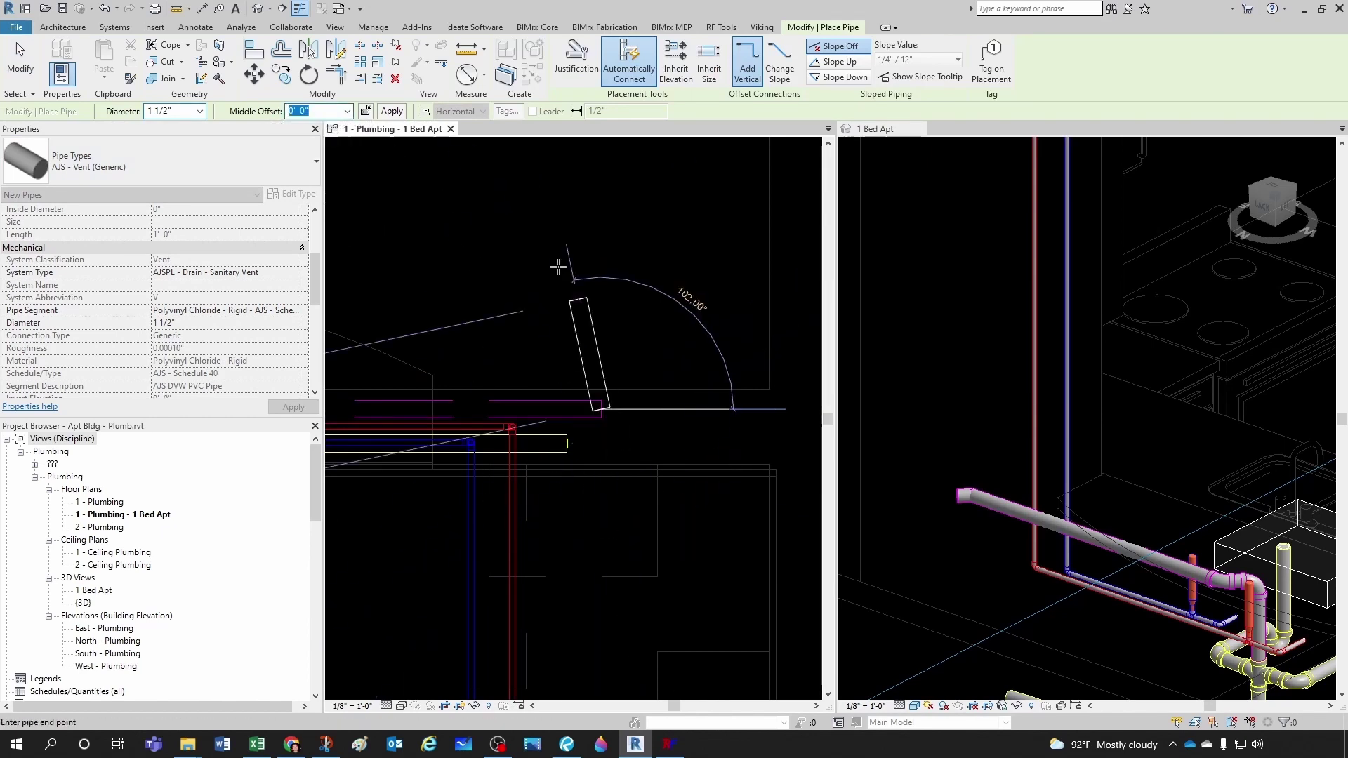
left_click(390, 116)
key("Escape")
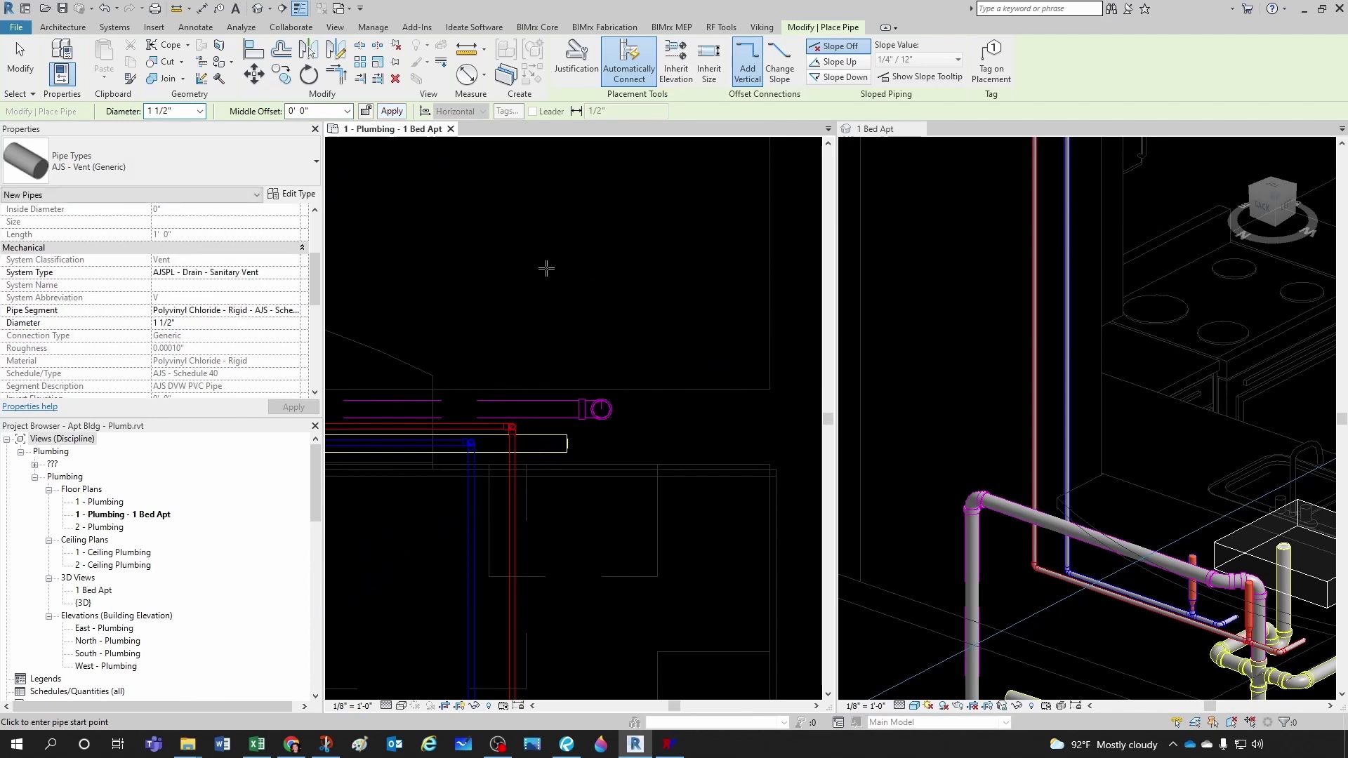
key("Escape")
left_click(908, 493)
scroll(943, 420, "down", 1)
scroll(969, 492, "up", 3)
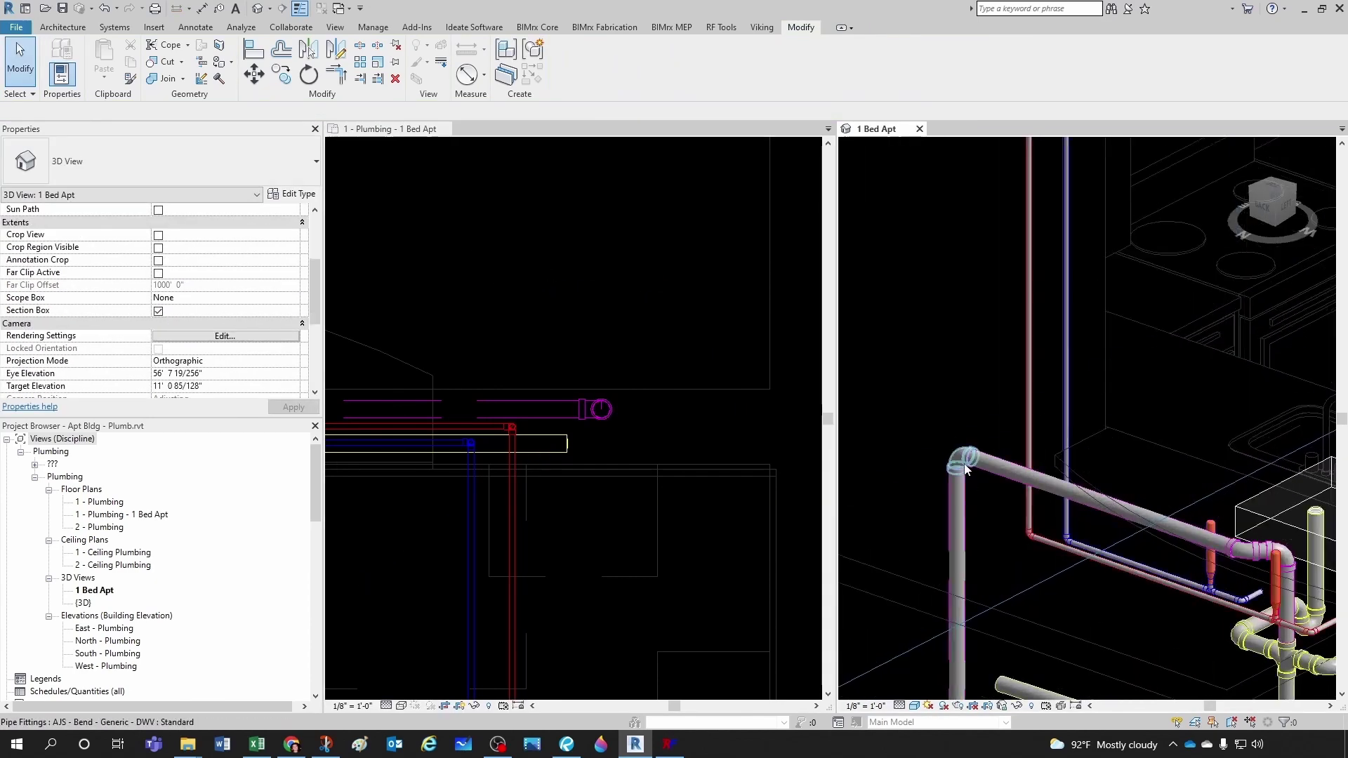
- Delete the elbow between the vent pipes and drag the vertical pipe's top upward
left_click(969, 492)
key("Delete")
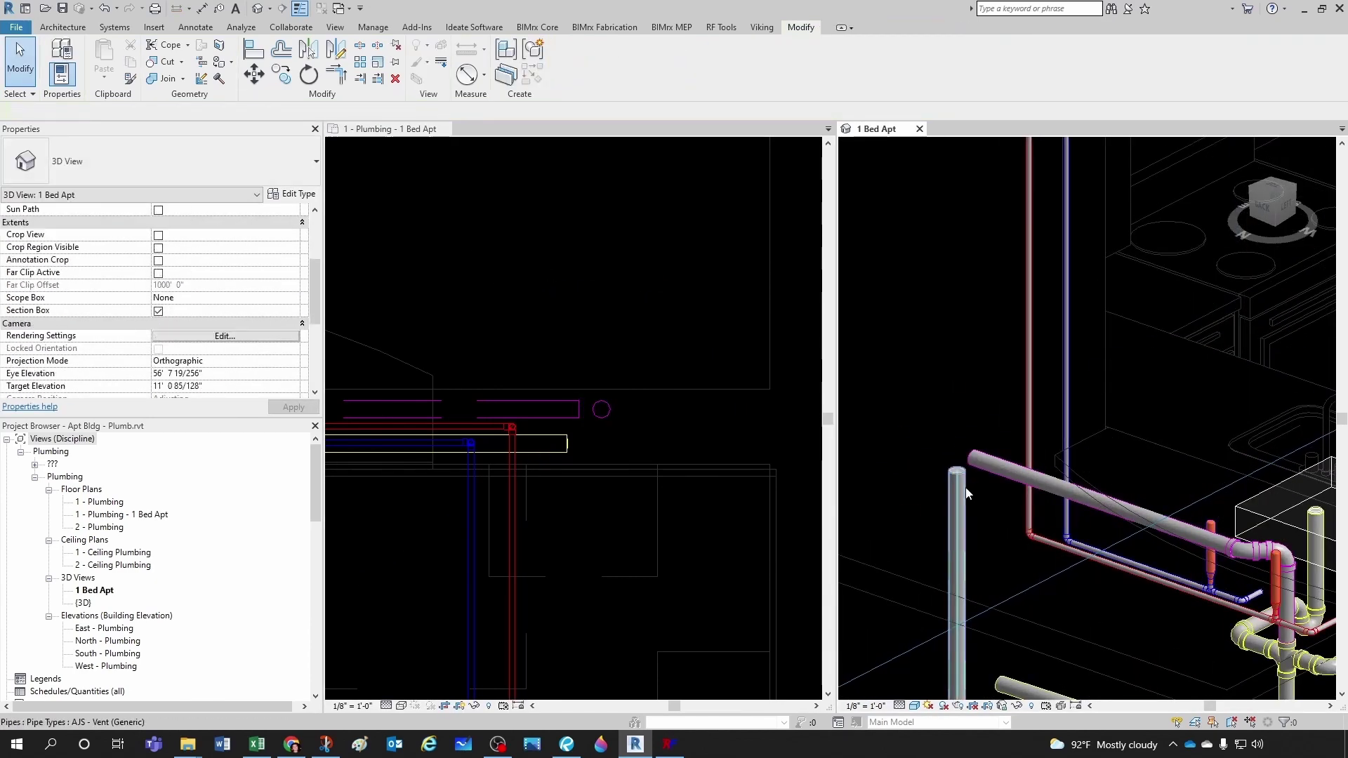
left_click(960, 487)
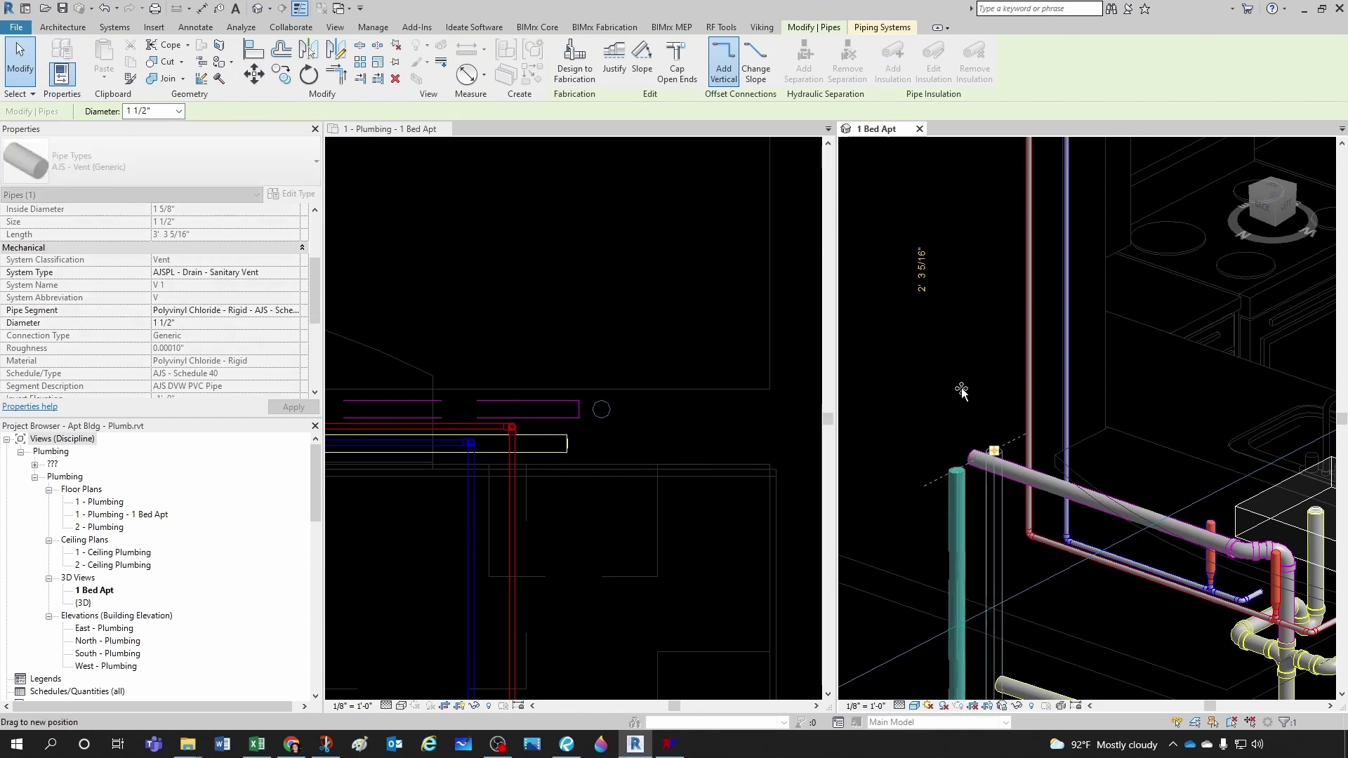
left_click(957, 385)
left_click(957, 478)
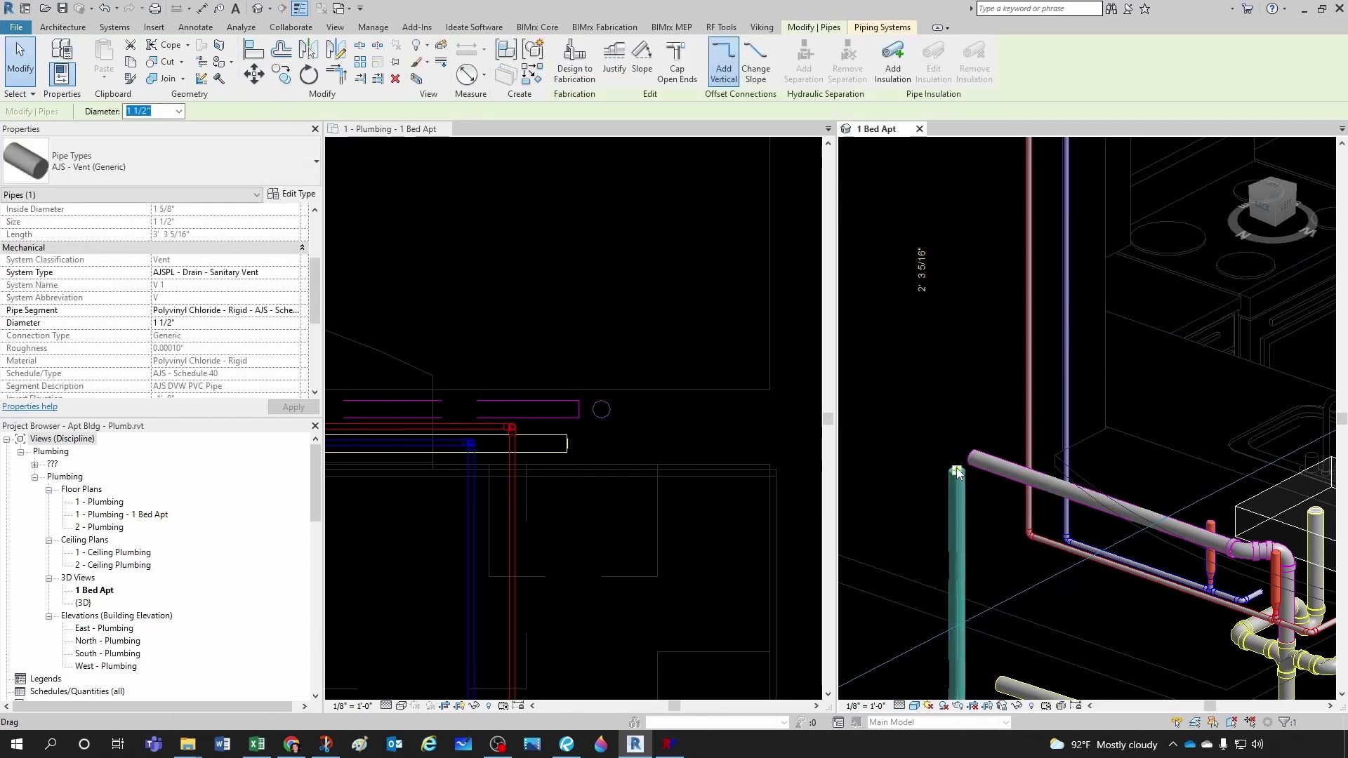
left_click_drag(957, 471, 956, 421)
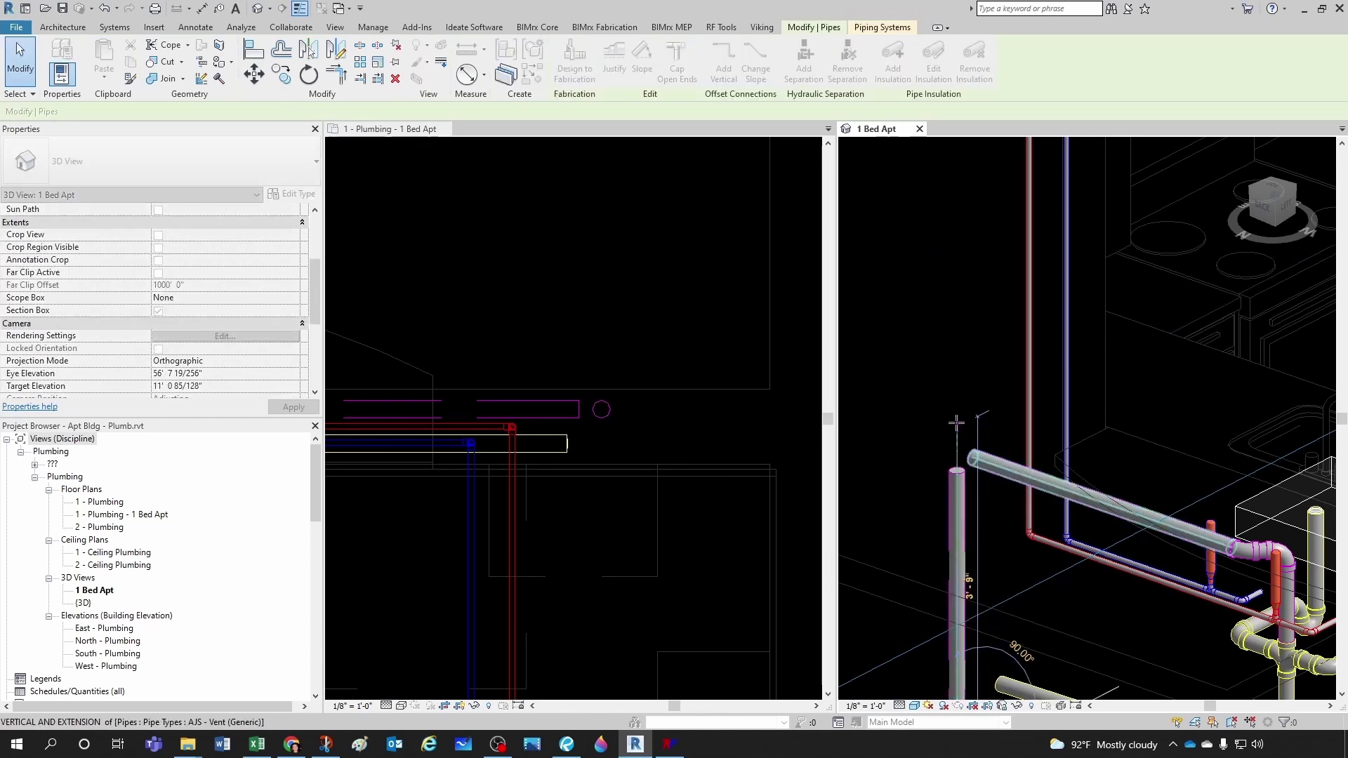
left_click_drag(956, 339, 959, 393)
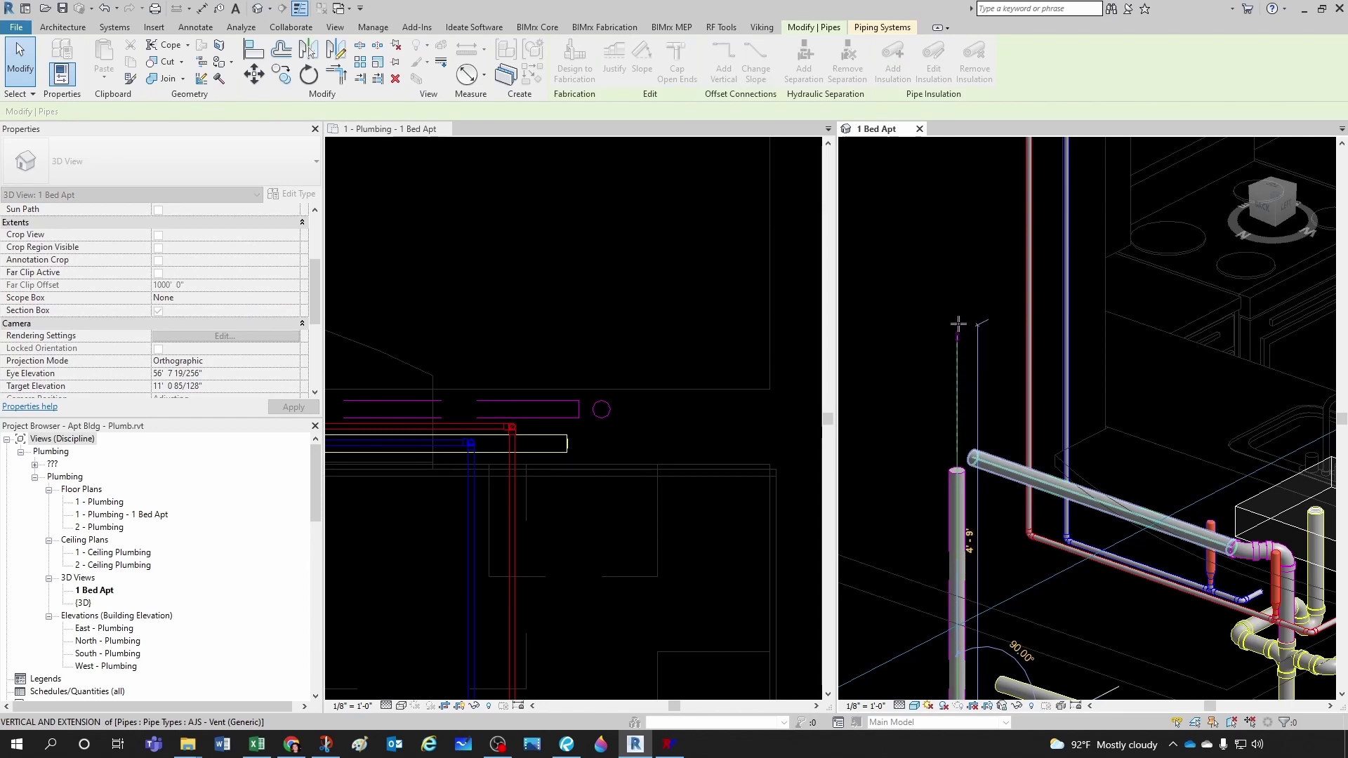
left_click_drag(958, 324, 956, 351)
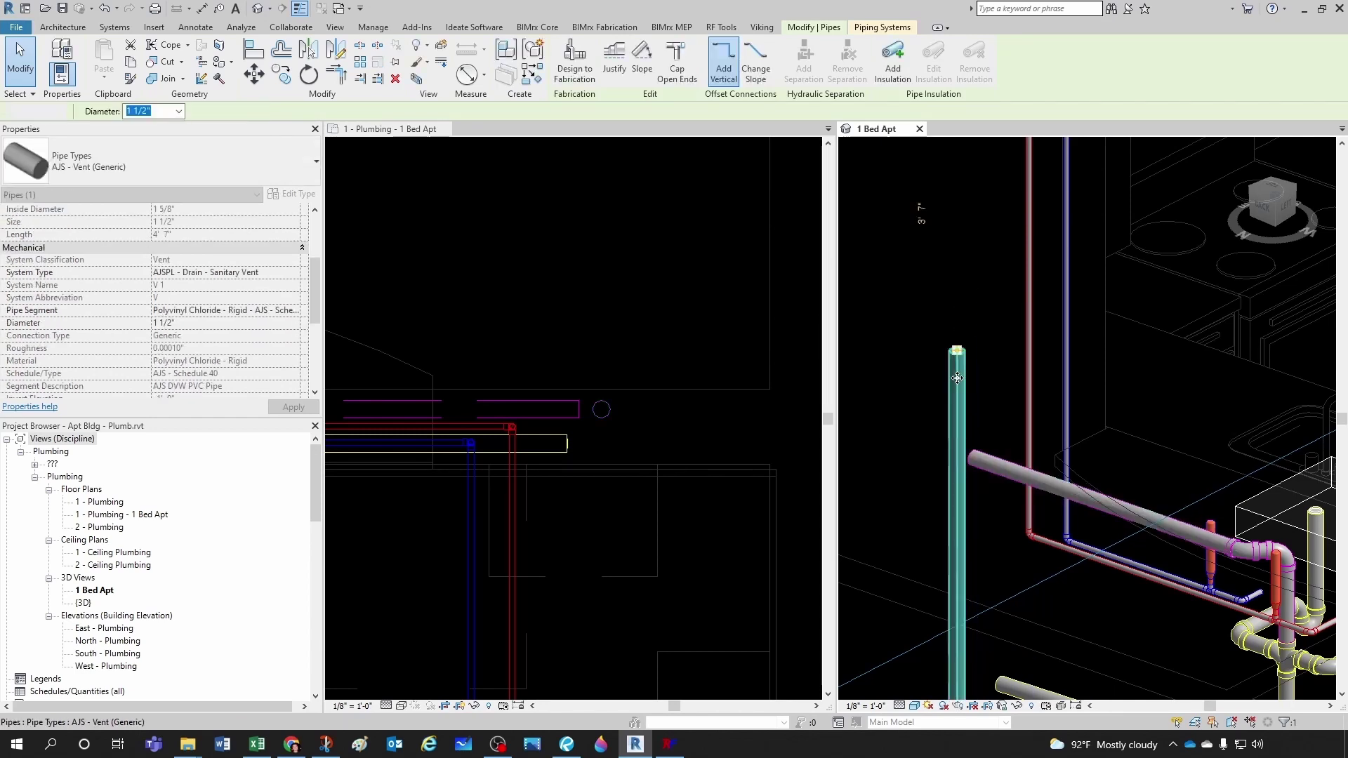
left_click(920, 213)
scroll(961, 381, "down", 1)
- Set the vertical vent pipe's end height to 10', making it 11' 0" long
left_click(957, 368)
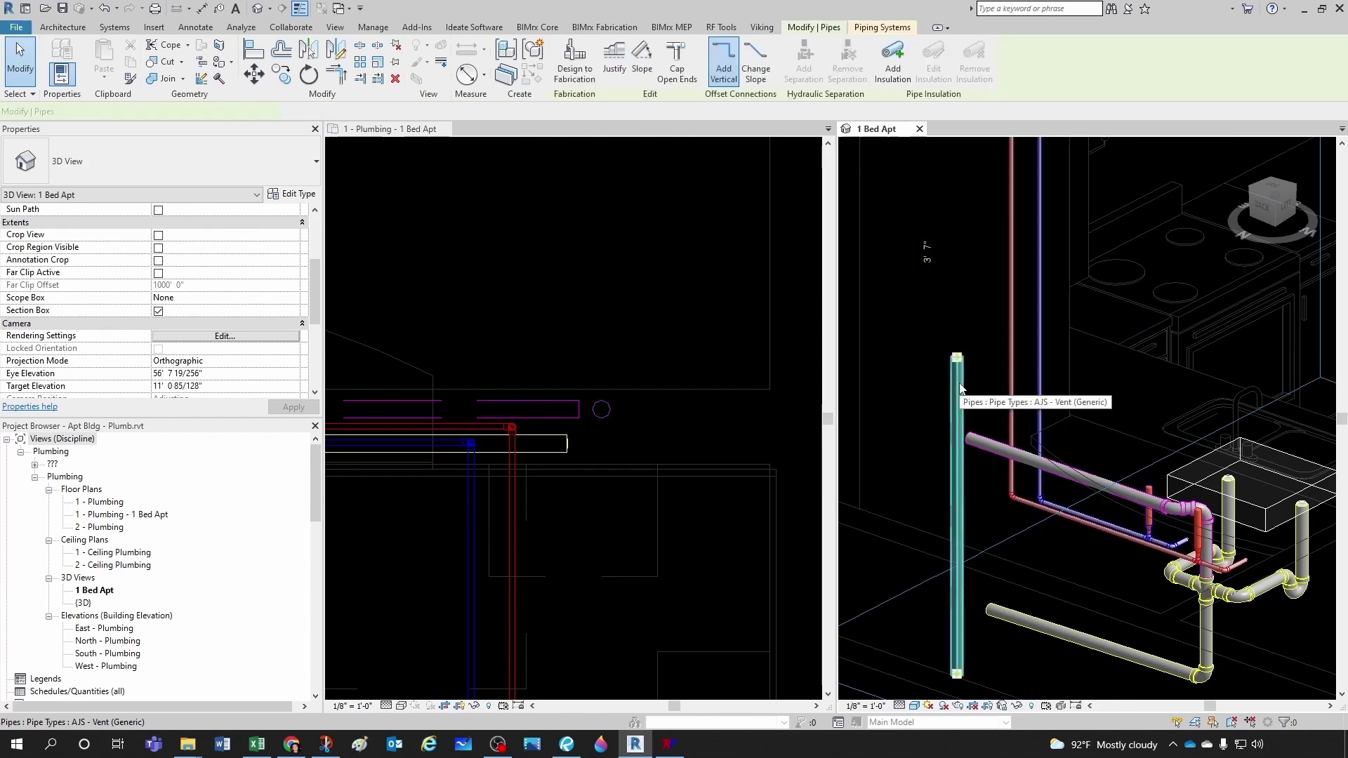
left_click(926, 258)
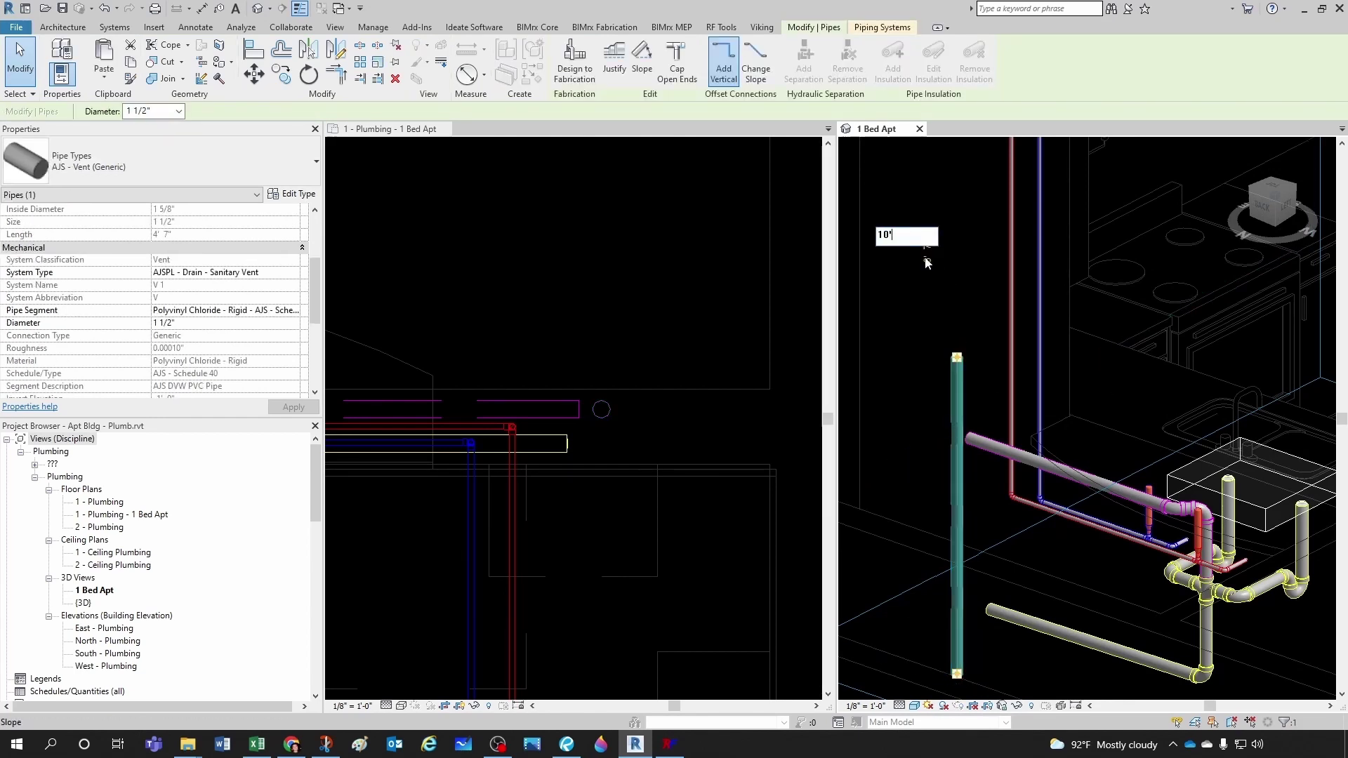
type("10'")
key("Return")
key("Escape")
scroll(925, 256, "down", 3)
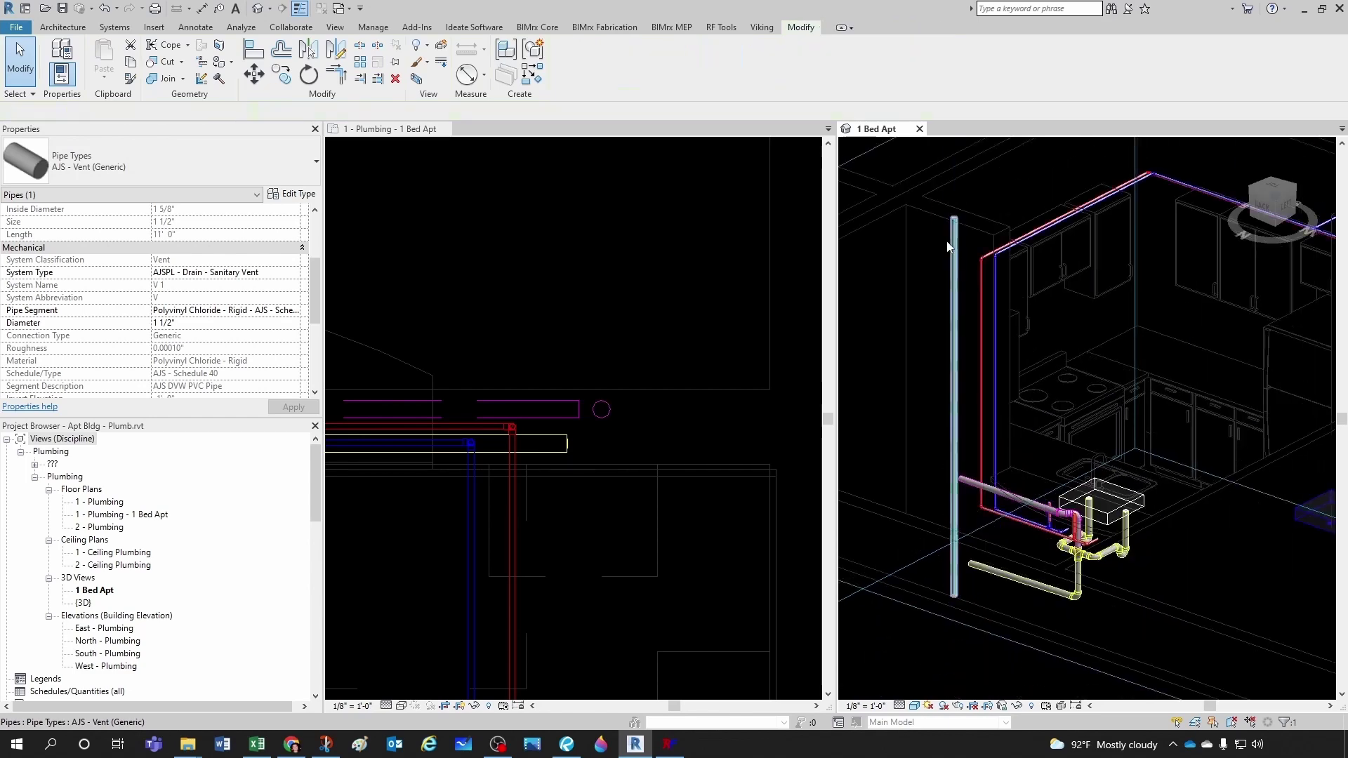
key("Escape")
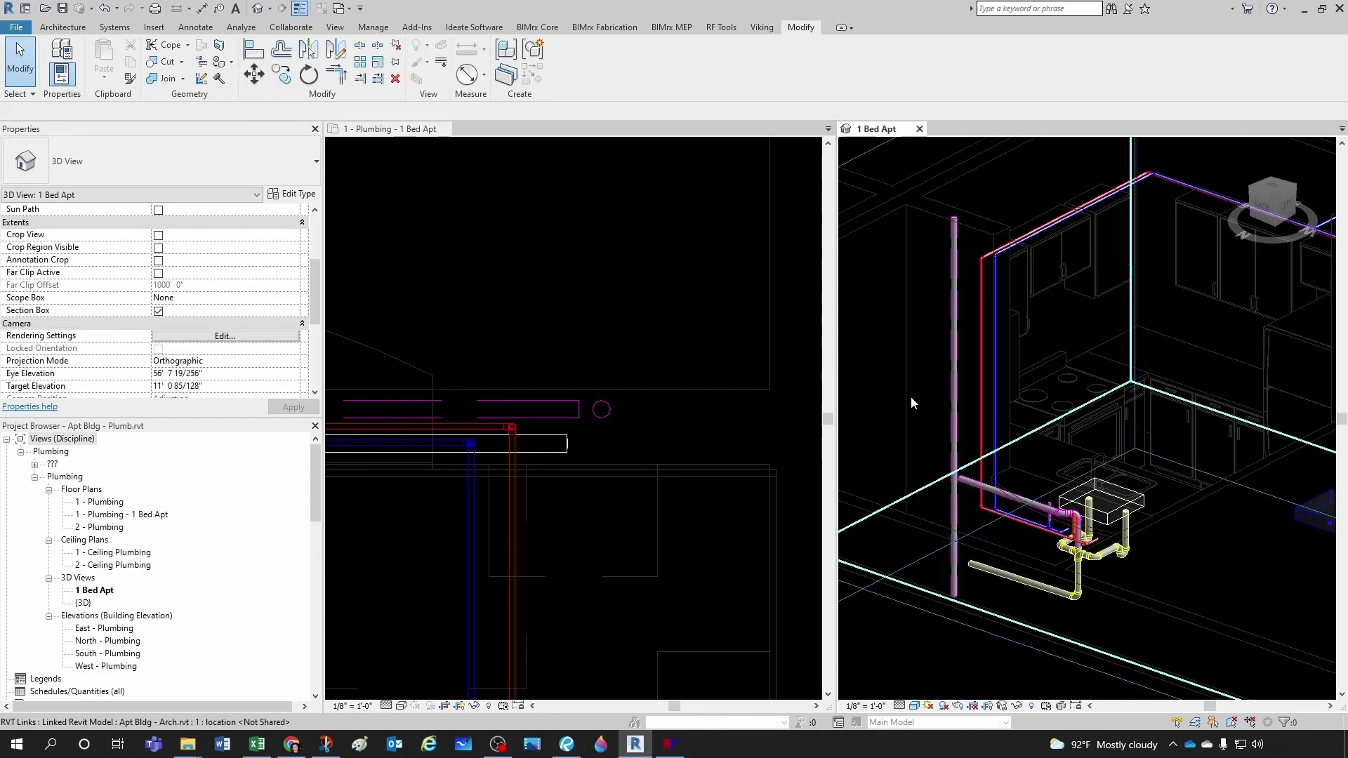
- Change the vertical vent pipe's diameter to 2 1/2"
scroll(911, 396, "up", 2)
left_click(965, 384)
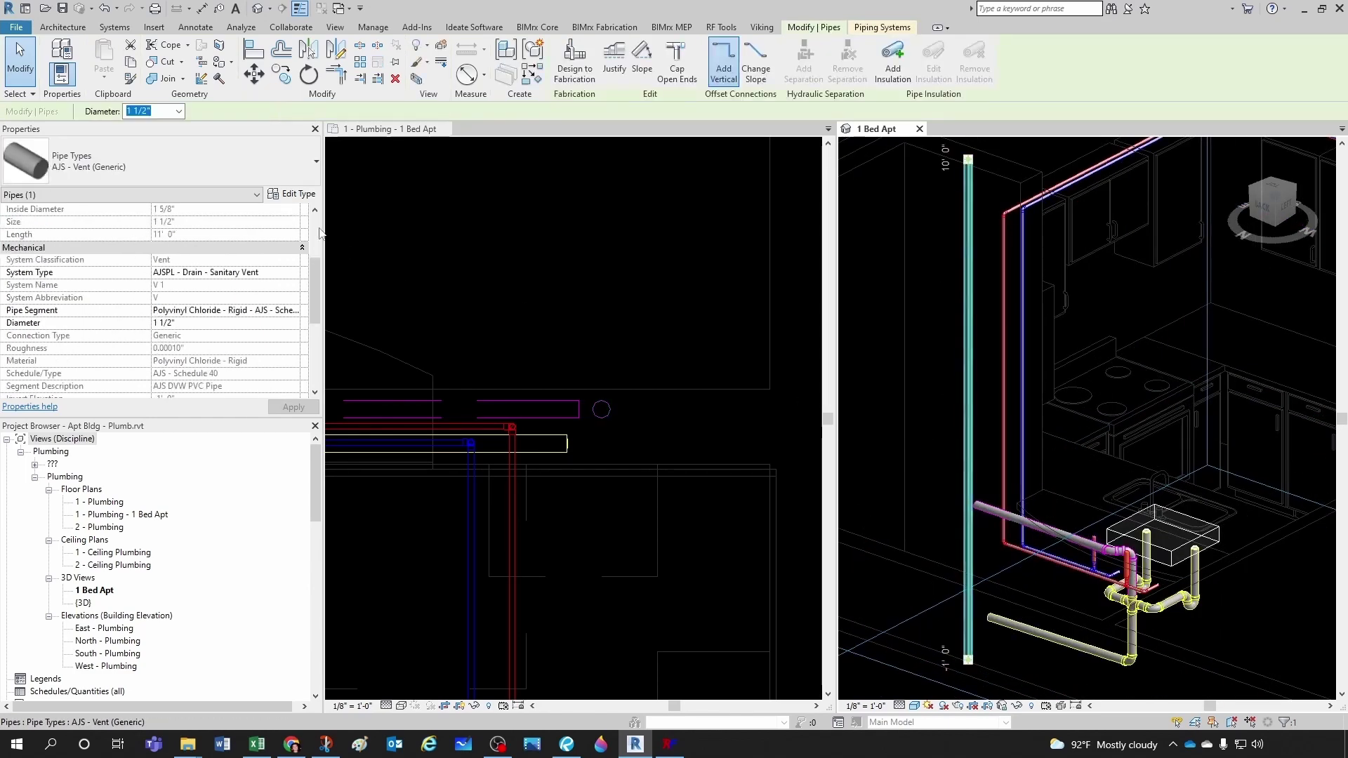
left_click(179, 111)
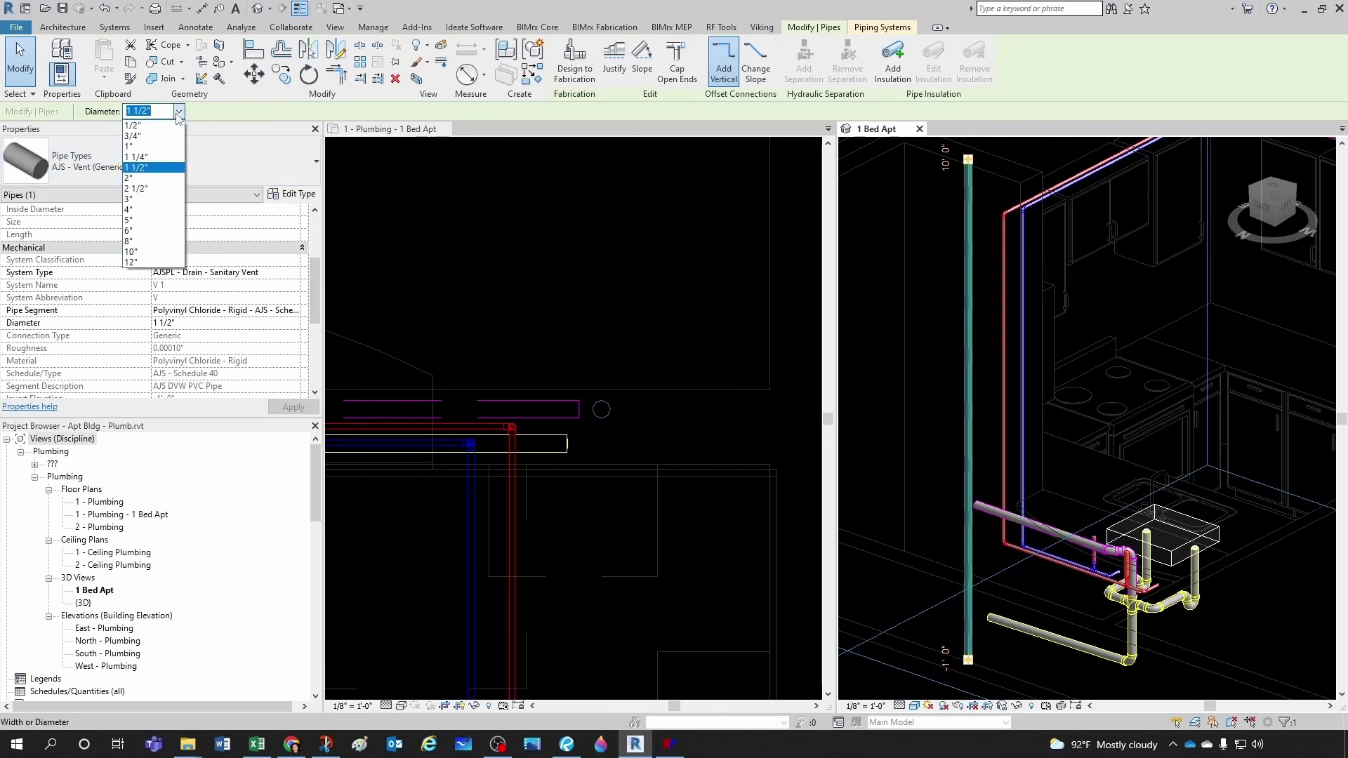
left_click(147, 188)
left_click(882, 440)
scroll(631, 428, "up", 2)
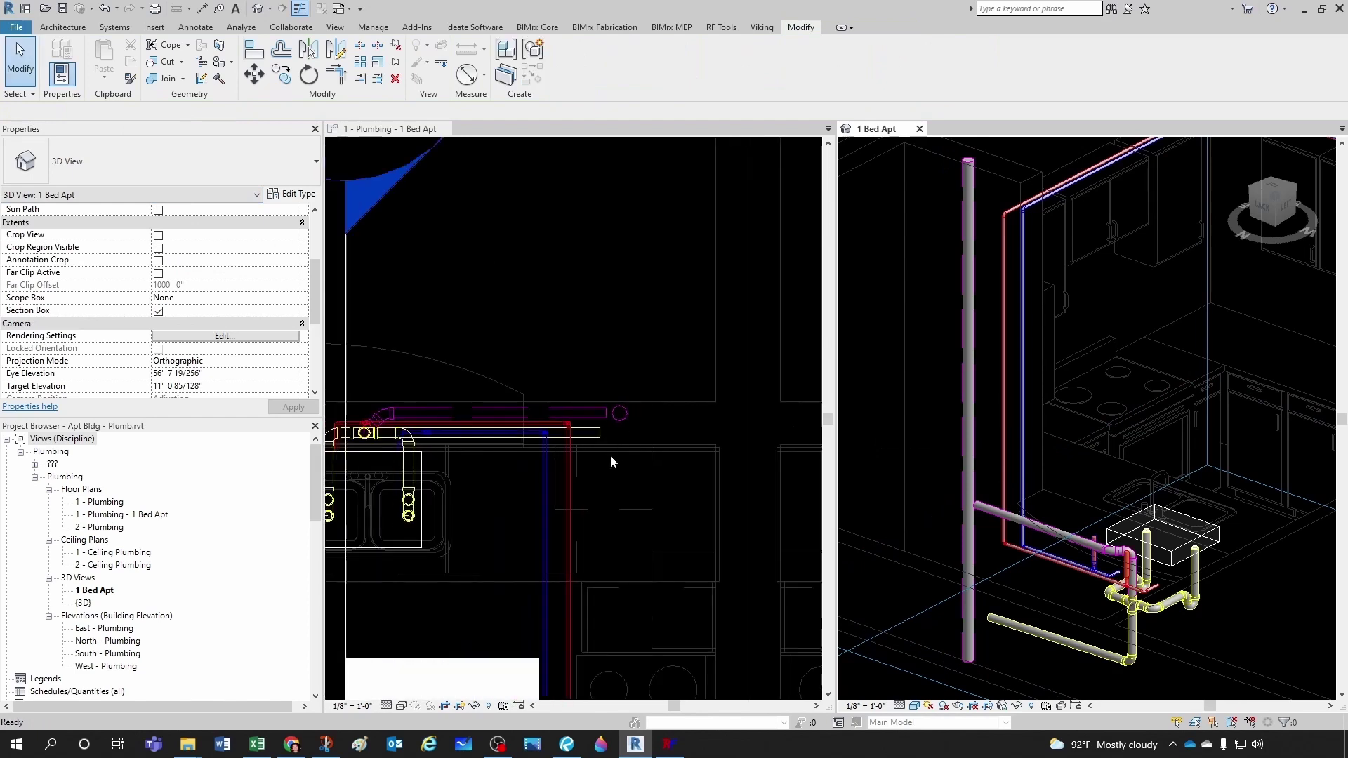
scroll(609, 455, "up", 2)
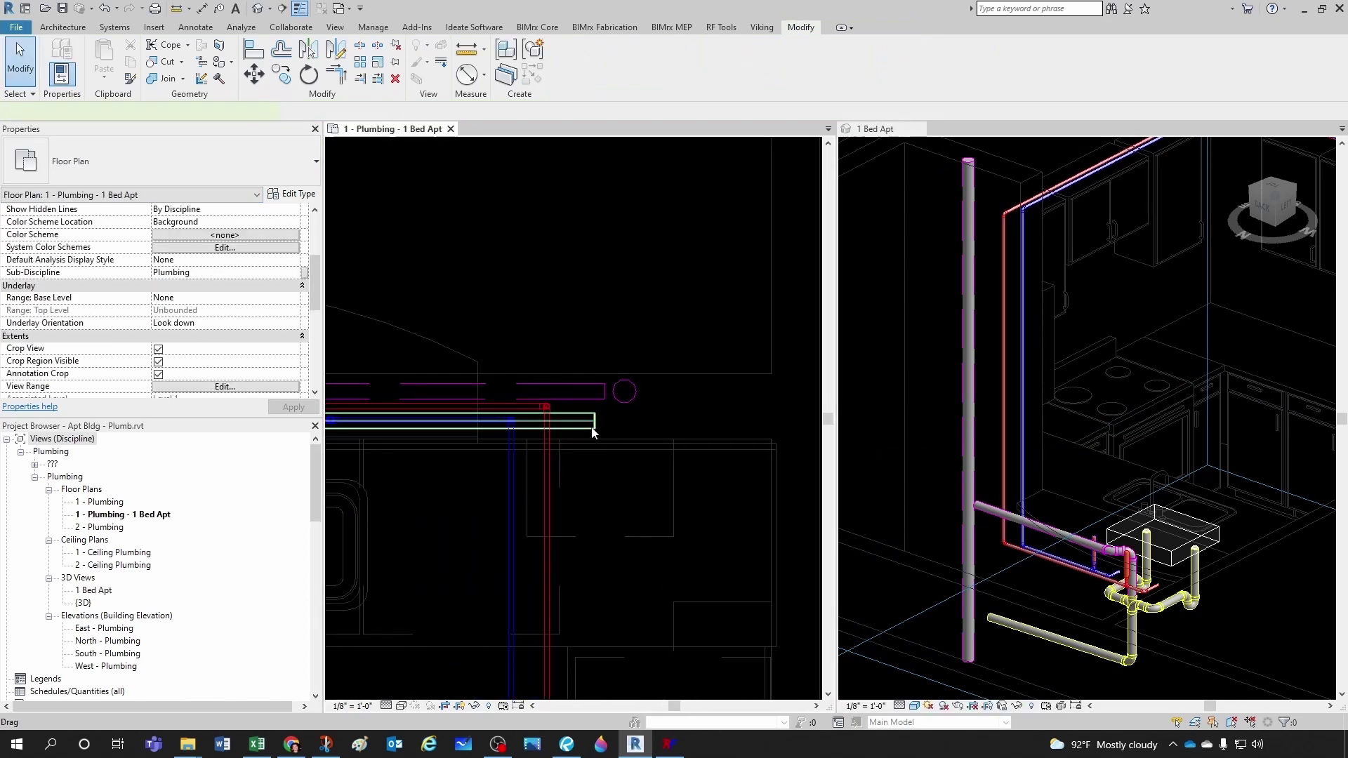
- Raise the lower sloping 1 1/2" waste pipe to a 6" offset in Properties
left_click(593, 427)
right_click(595, 422)
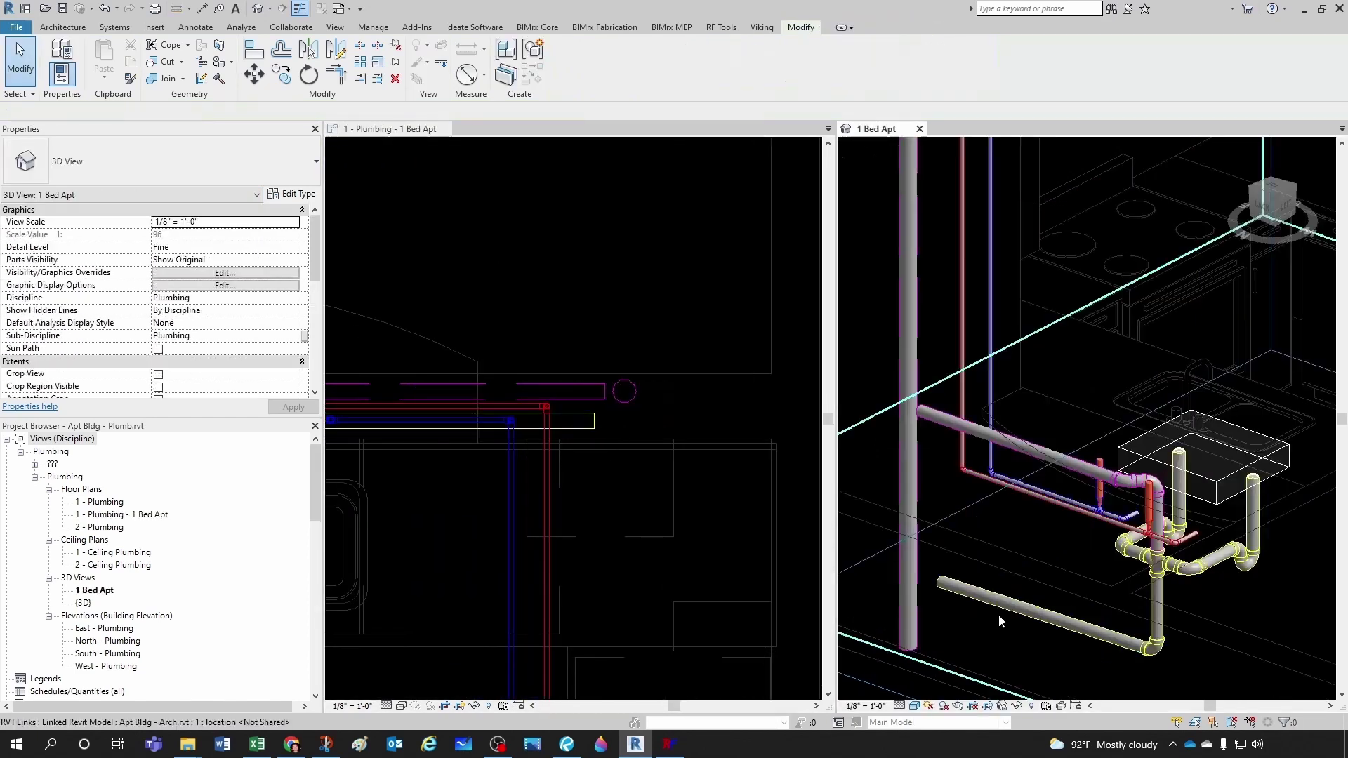
left_click(1174, 652)
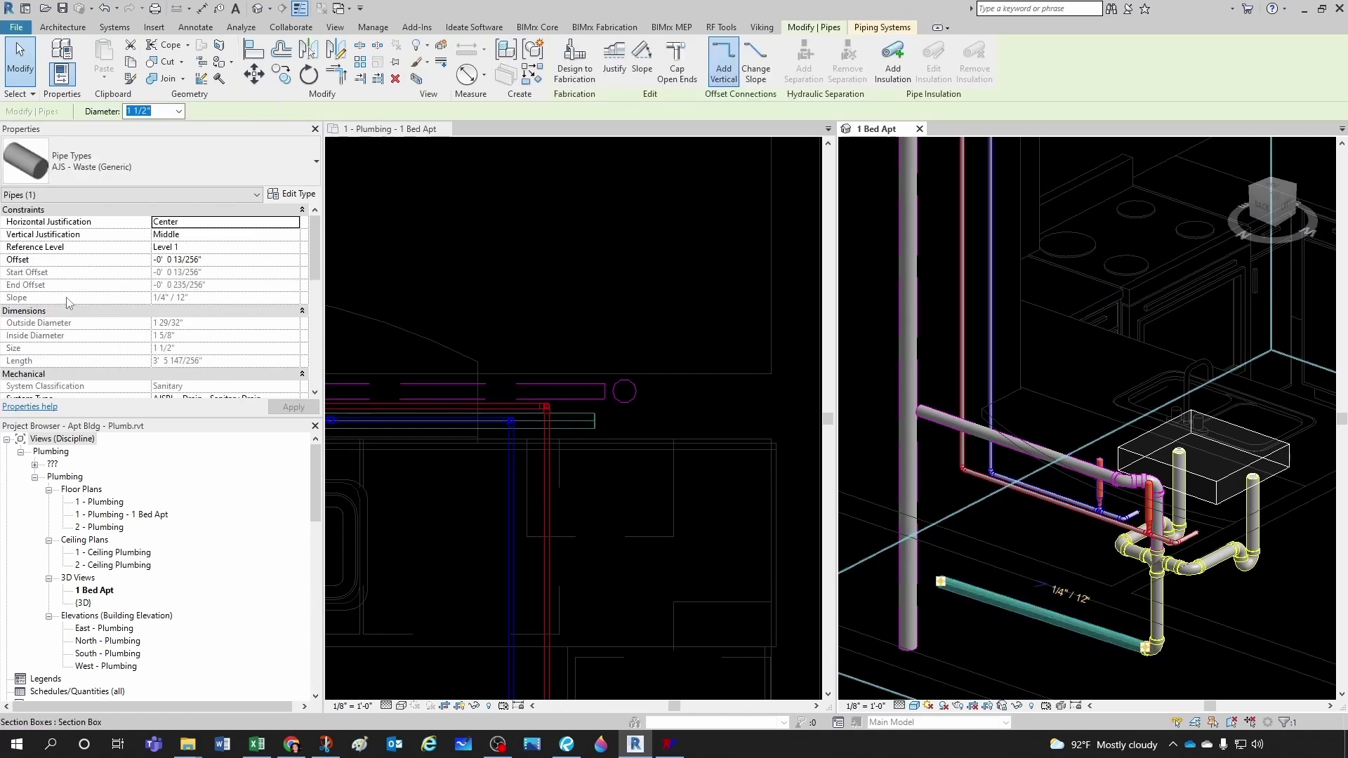
left_click(980, 567)
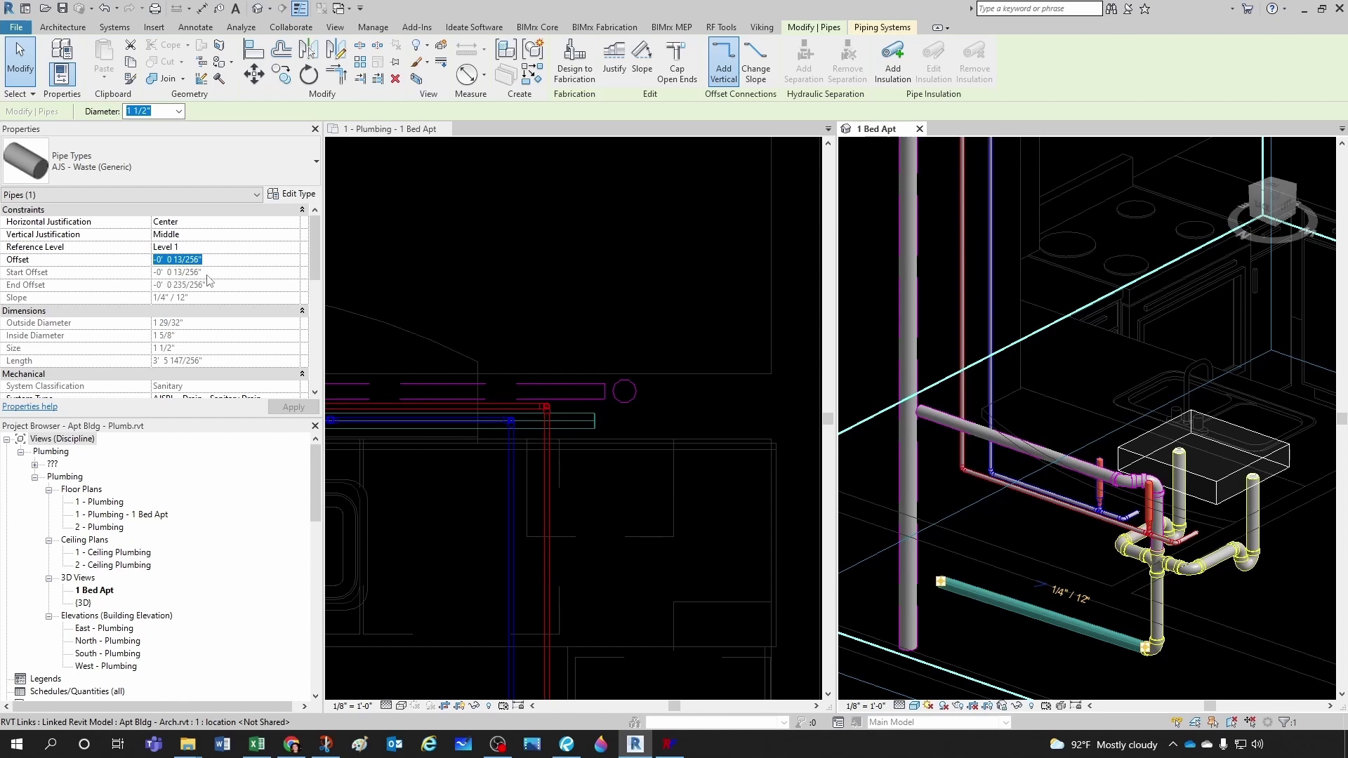
key("BackSpace")
type("6")
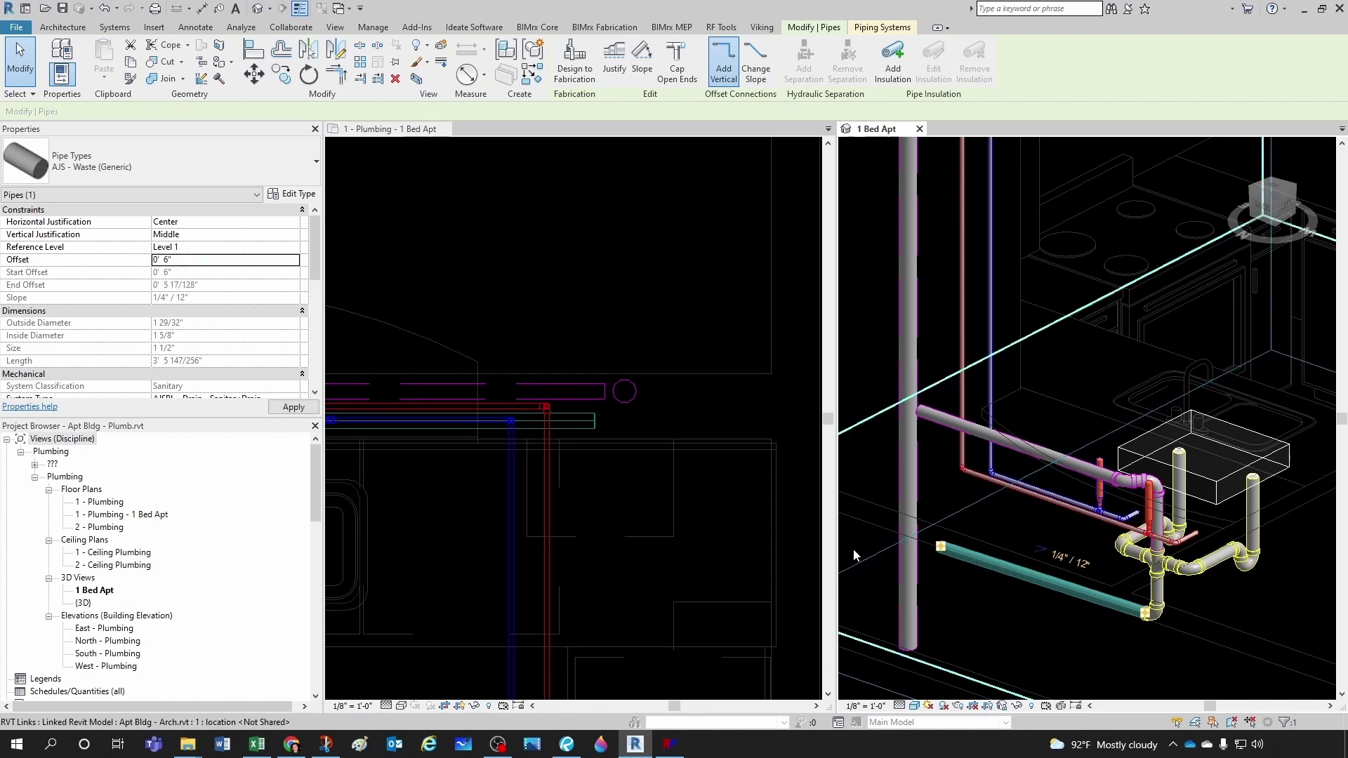
key("Escape")
scroll(1017, 555, "up", 2)
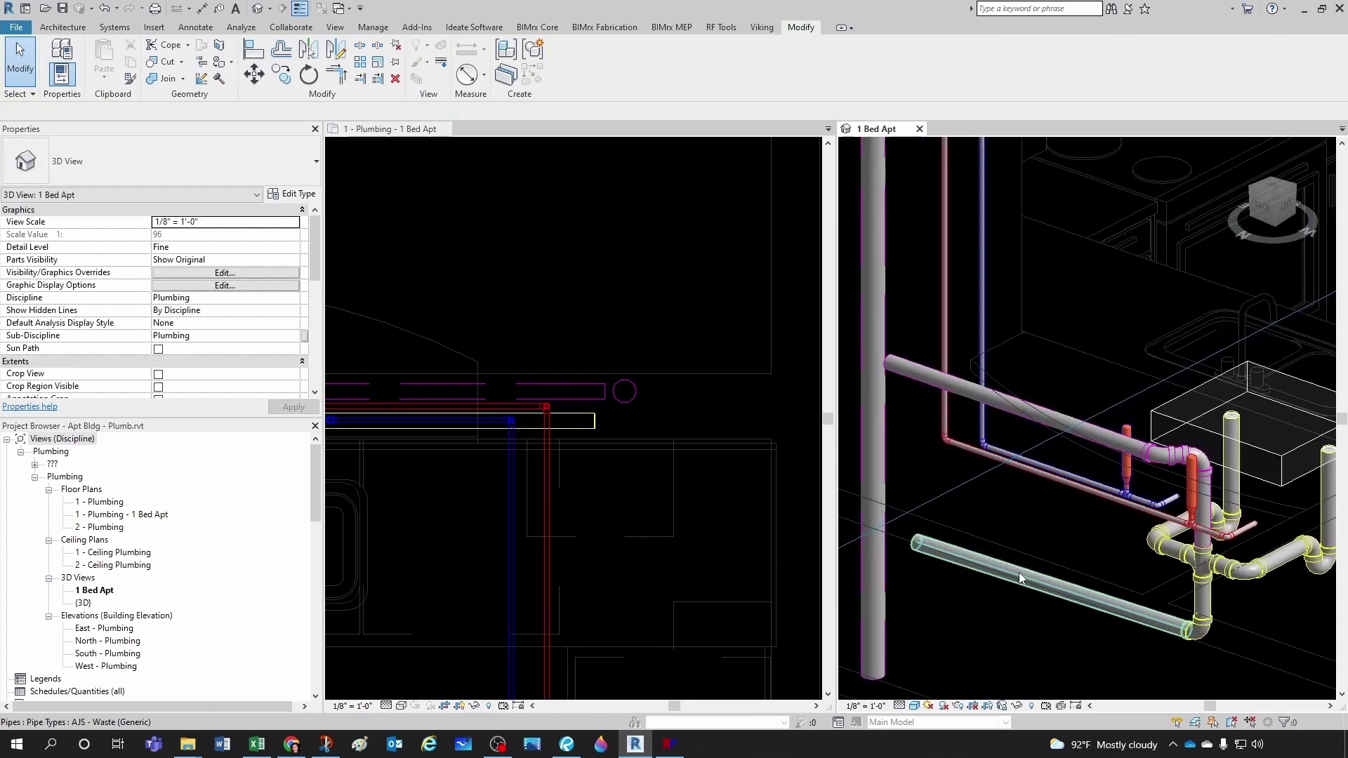
left_click(622, 476)
- Draw a new pipe from the waste pipe end at a -2' offset
left_click(598, 435)
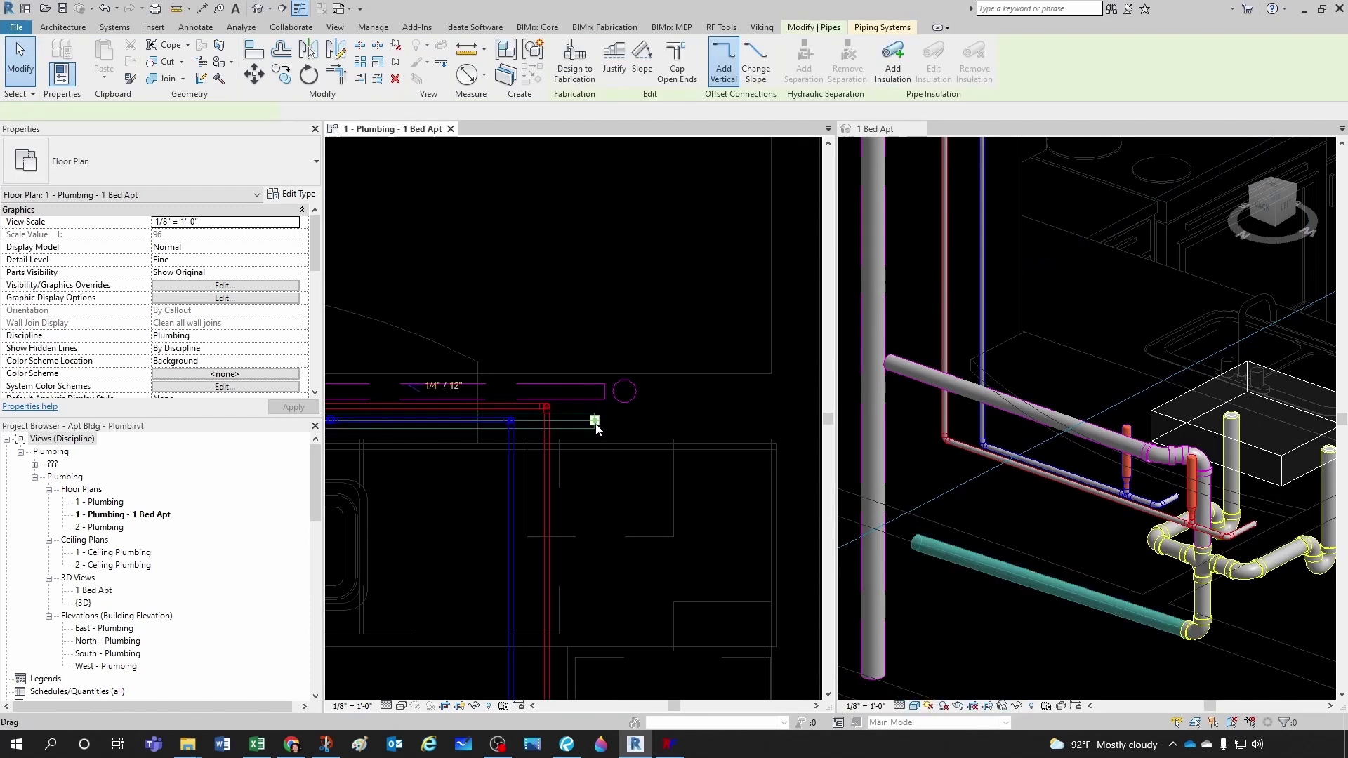
right_click(597, 436)
left_click(643, 112)
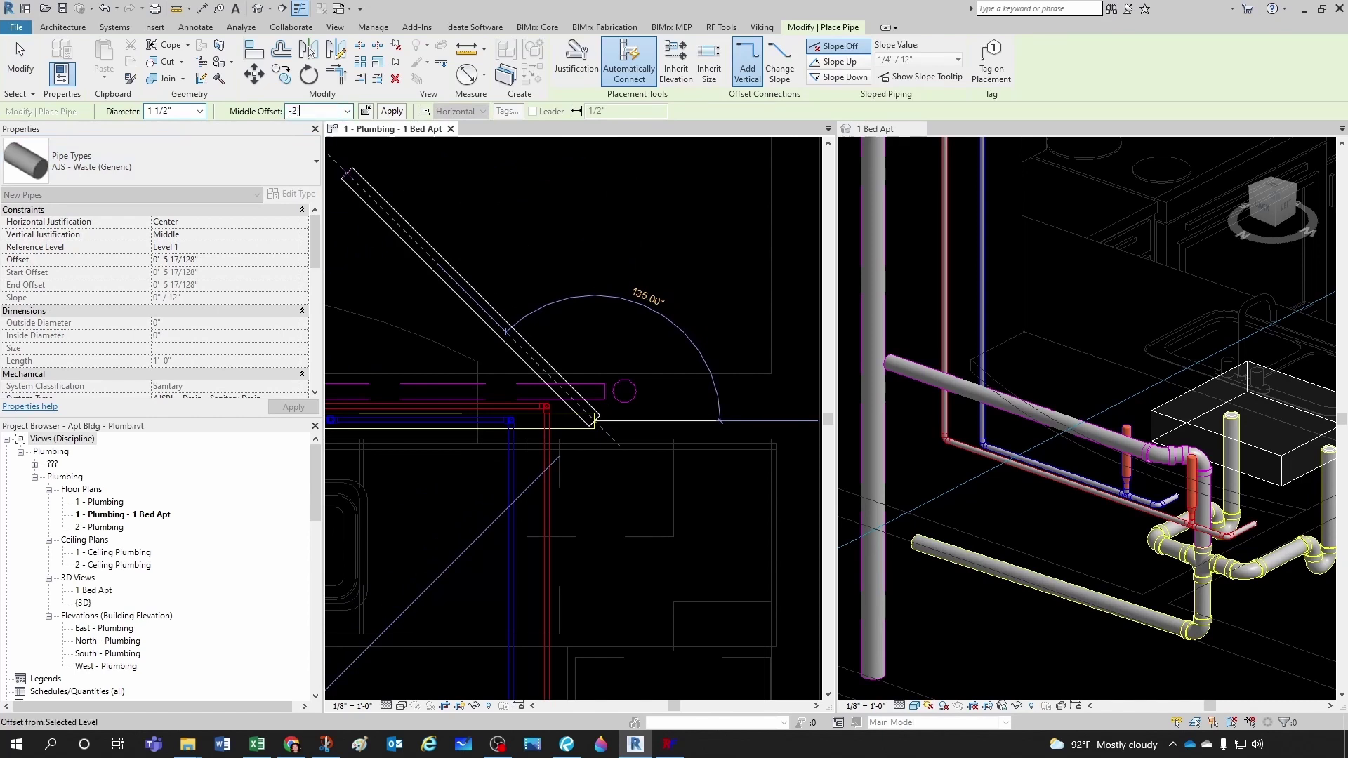
type("-2'")
key("Return")
scroll(598, 467, "down", 3)
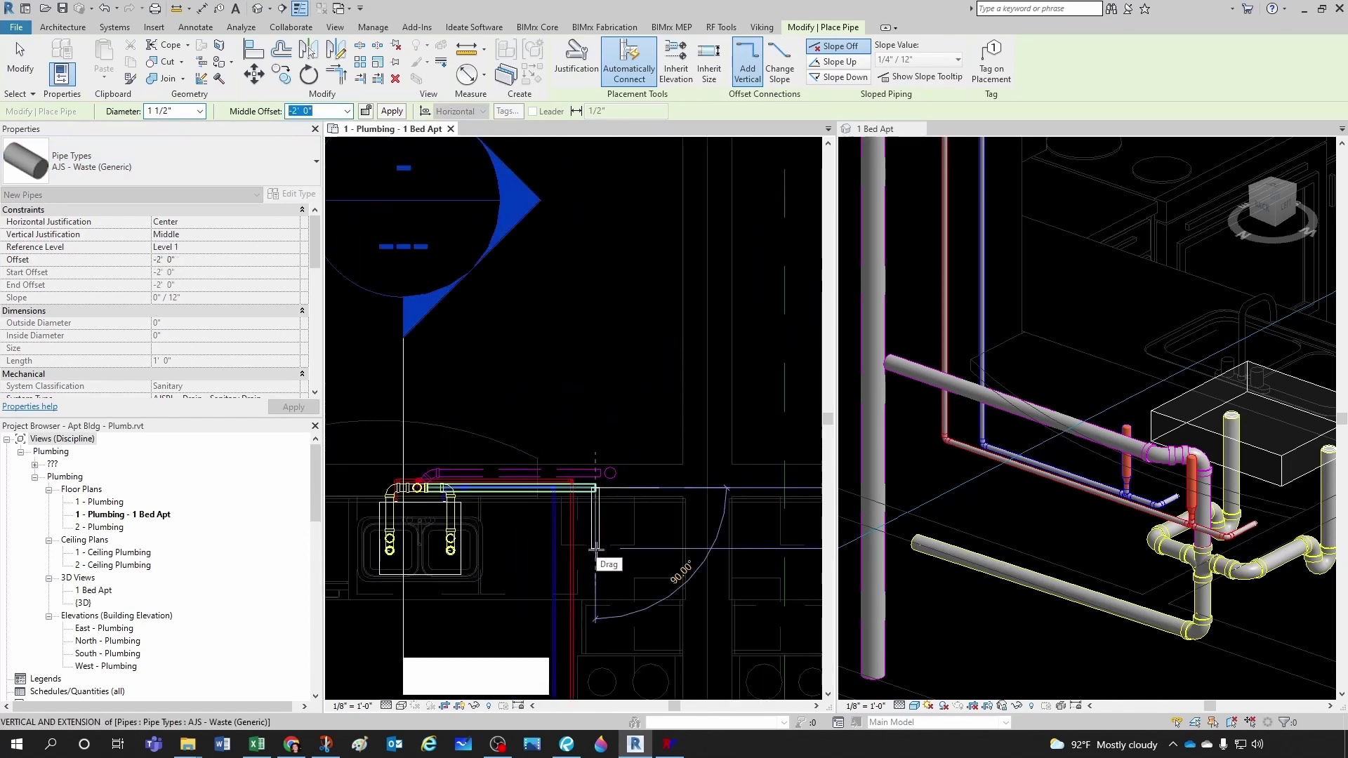
scroll(599, 467, "up", 2)
left_click(599, 439)
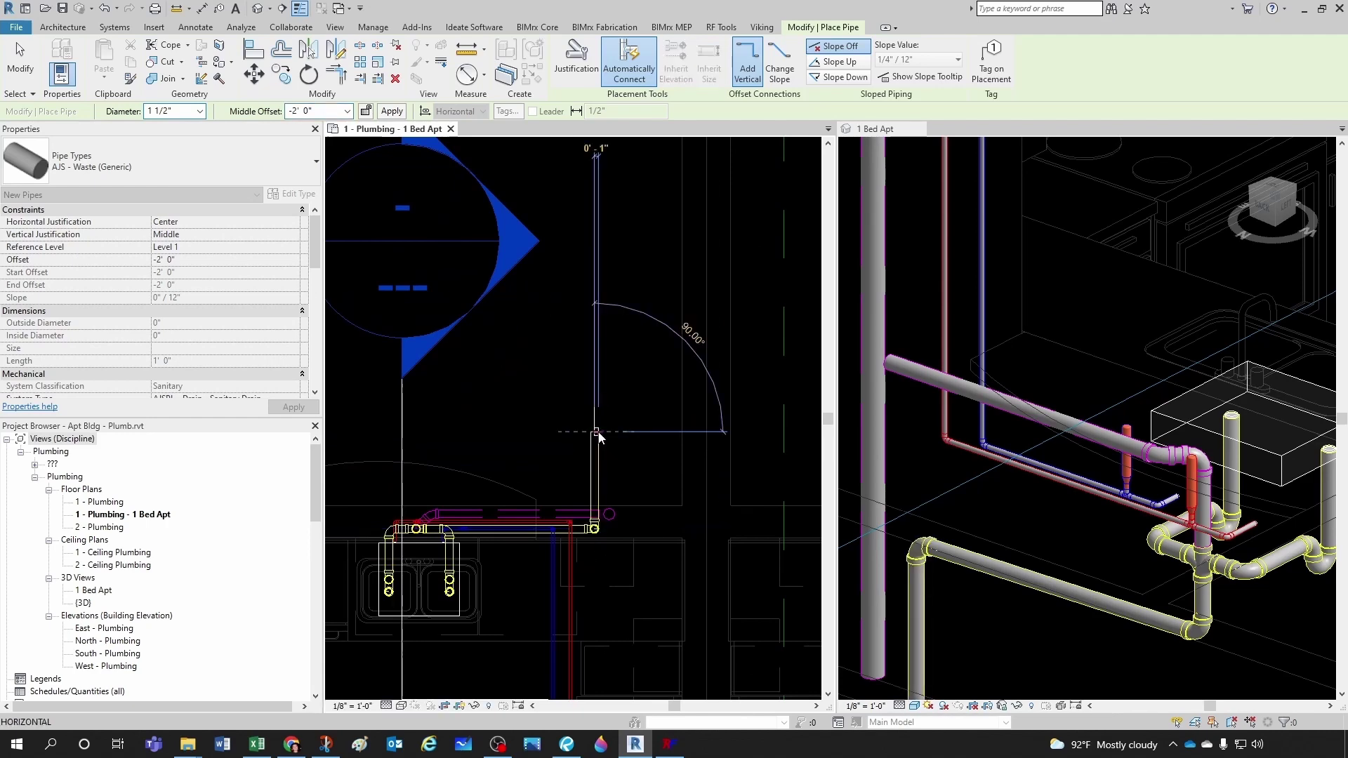
key("Escape")
- Delete the bend at the new drop and set the vertical pipe's top to 10'
left_click(1107, 635)
scroll(991, 383, "down", 4)
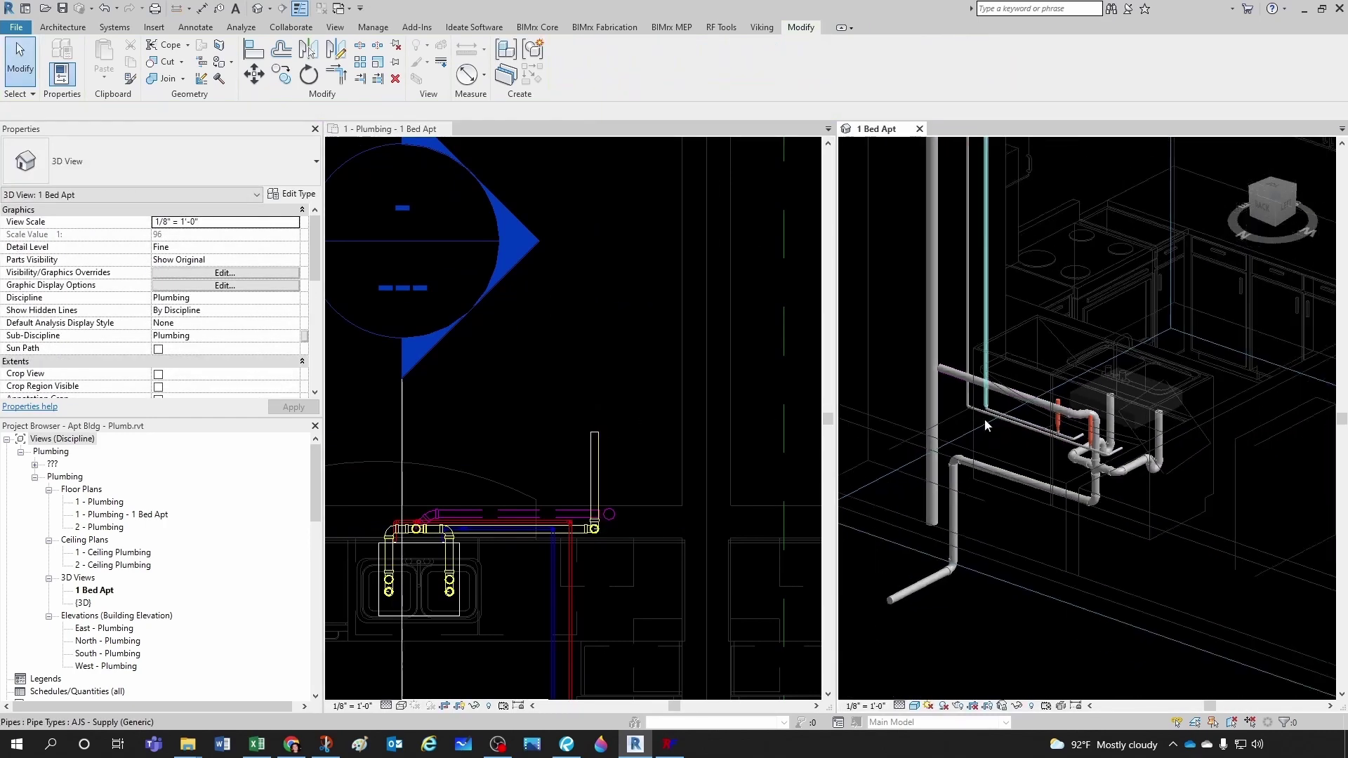
scroll(965, 460, "up", 3)
middle_click_drag(967, 484, 996, 505)
scroll(898, 472, "up", 2)
left_click(895, 449)
key("Delete")
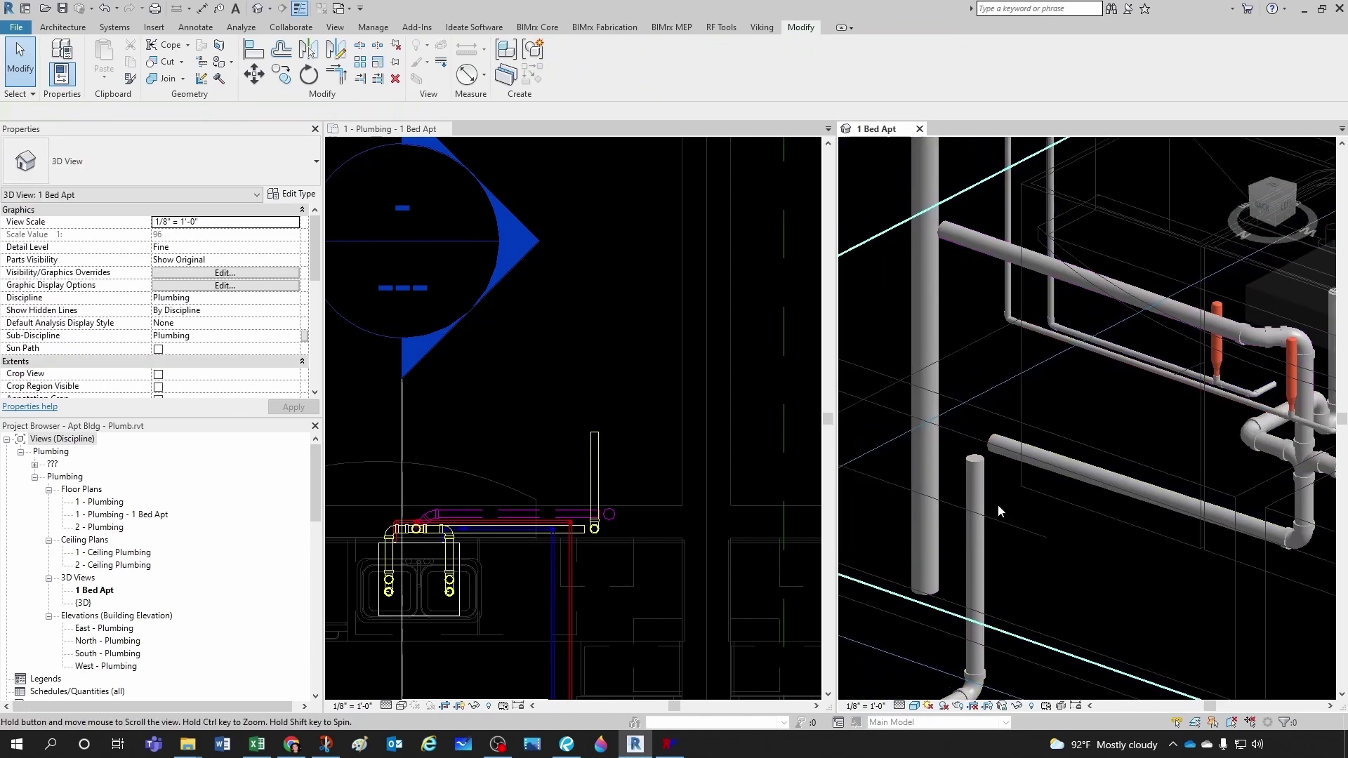
scroll(981, 504, "down", 2)
left_click(980, 498)
scroll(981, 491, "down", 3)
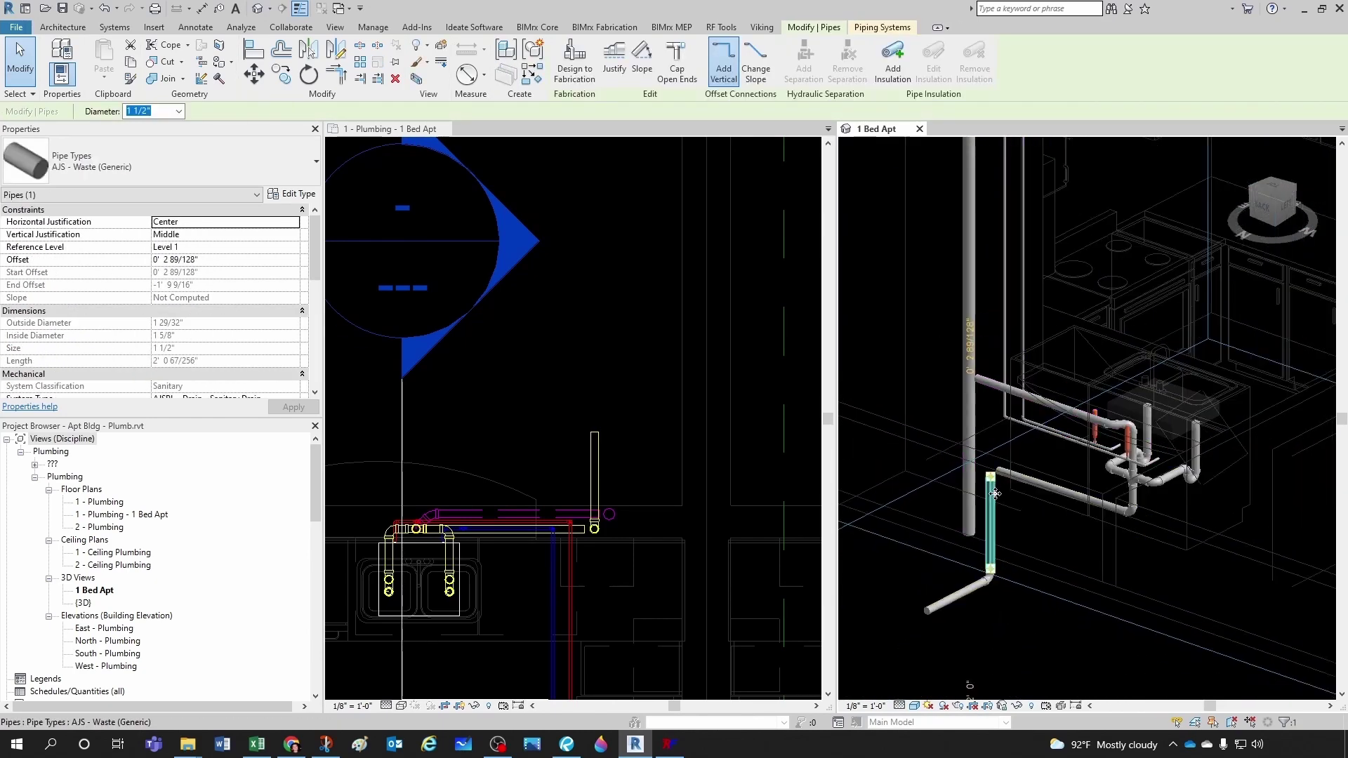
scroll(980, 449, "up", 2)
left_click(978, 399)
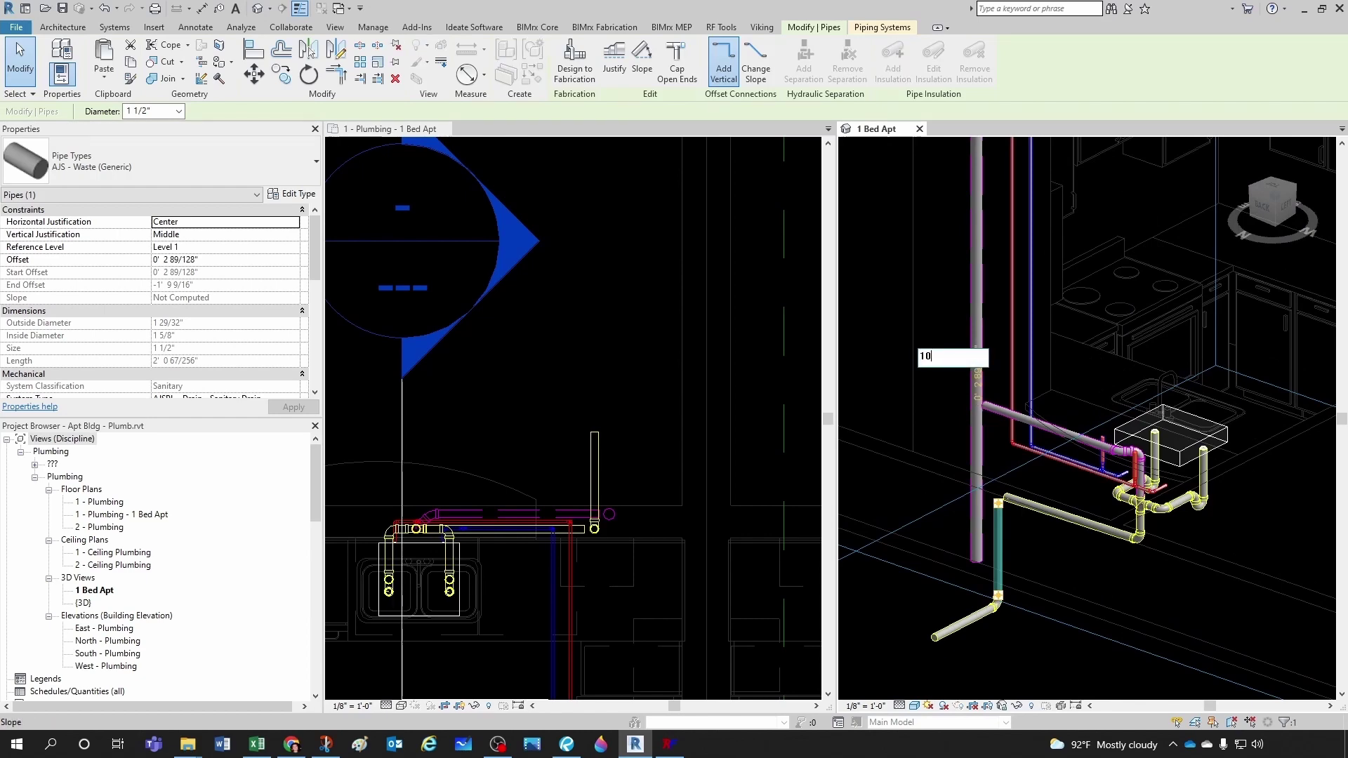
key("Return")
left_click(1051, 564)
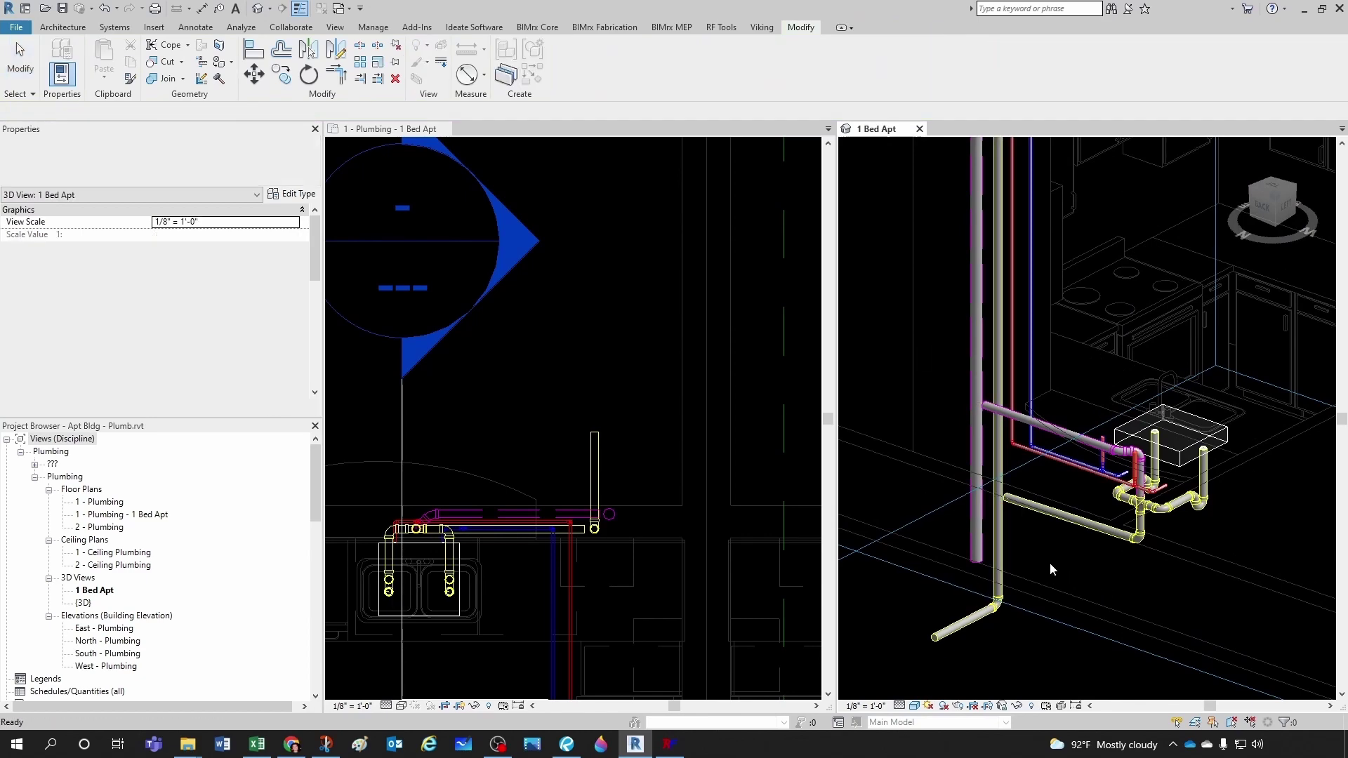
- Resize the connected vertical waste stack and bottom elbow run to 3" diameter
scroll(1017, 528, "up", 3)
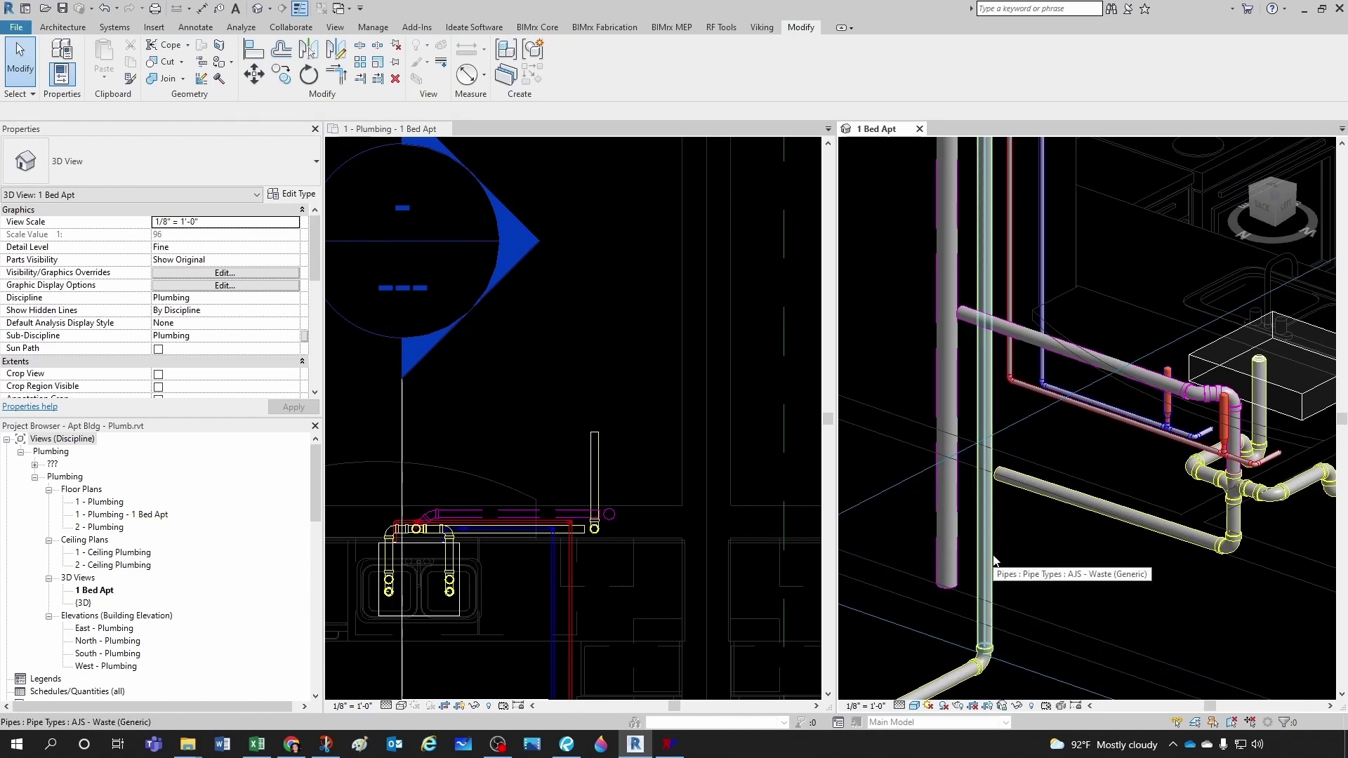
scroll(994, 559, "down", 2)
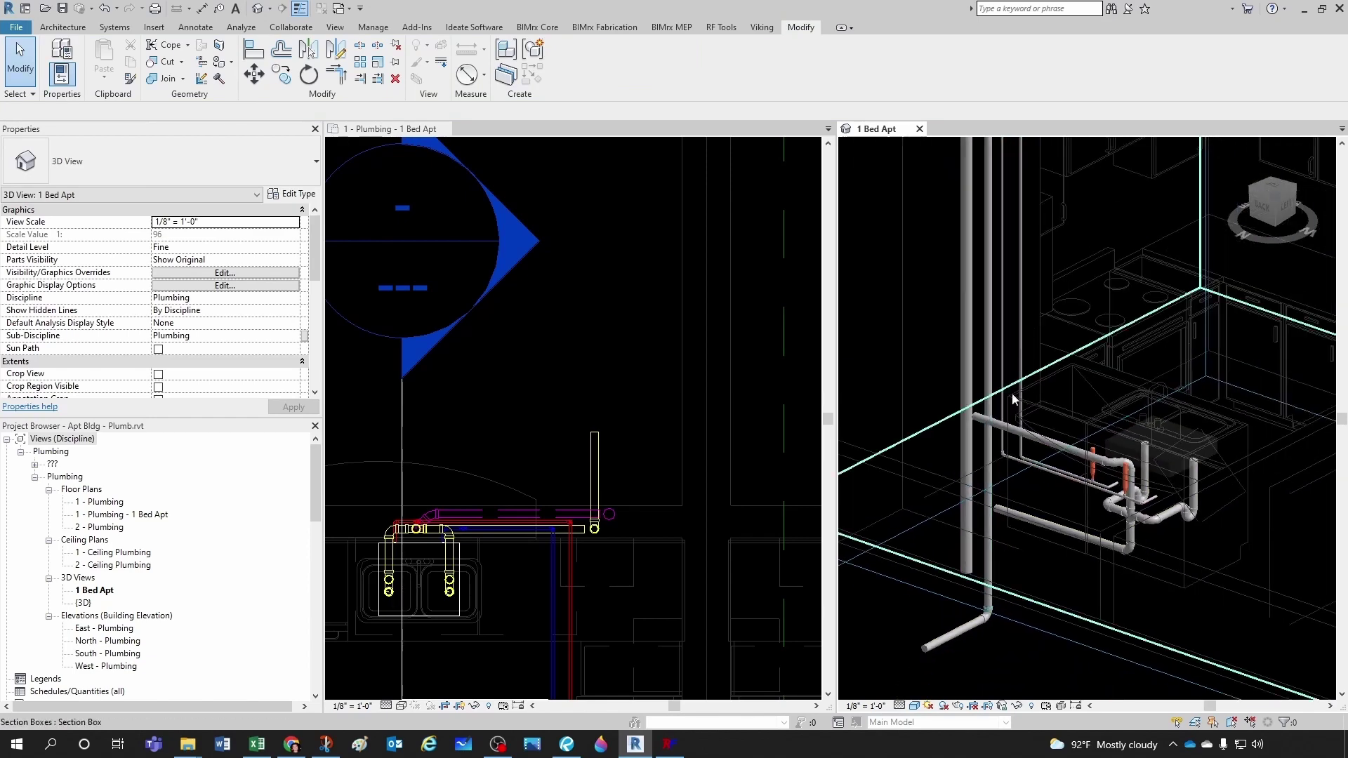
key("Tab")
left_click(989, 544)
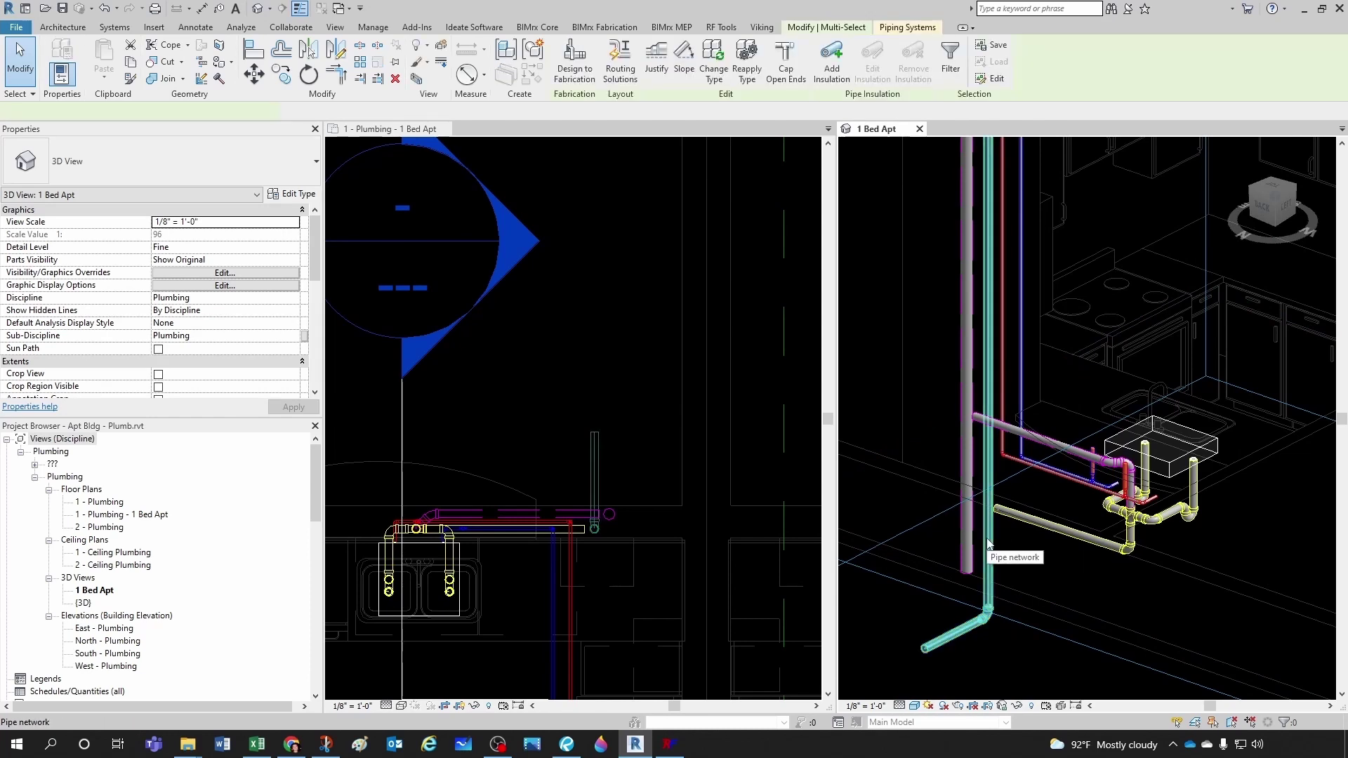
left_click(207, 111)
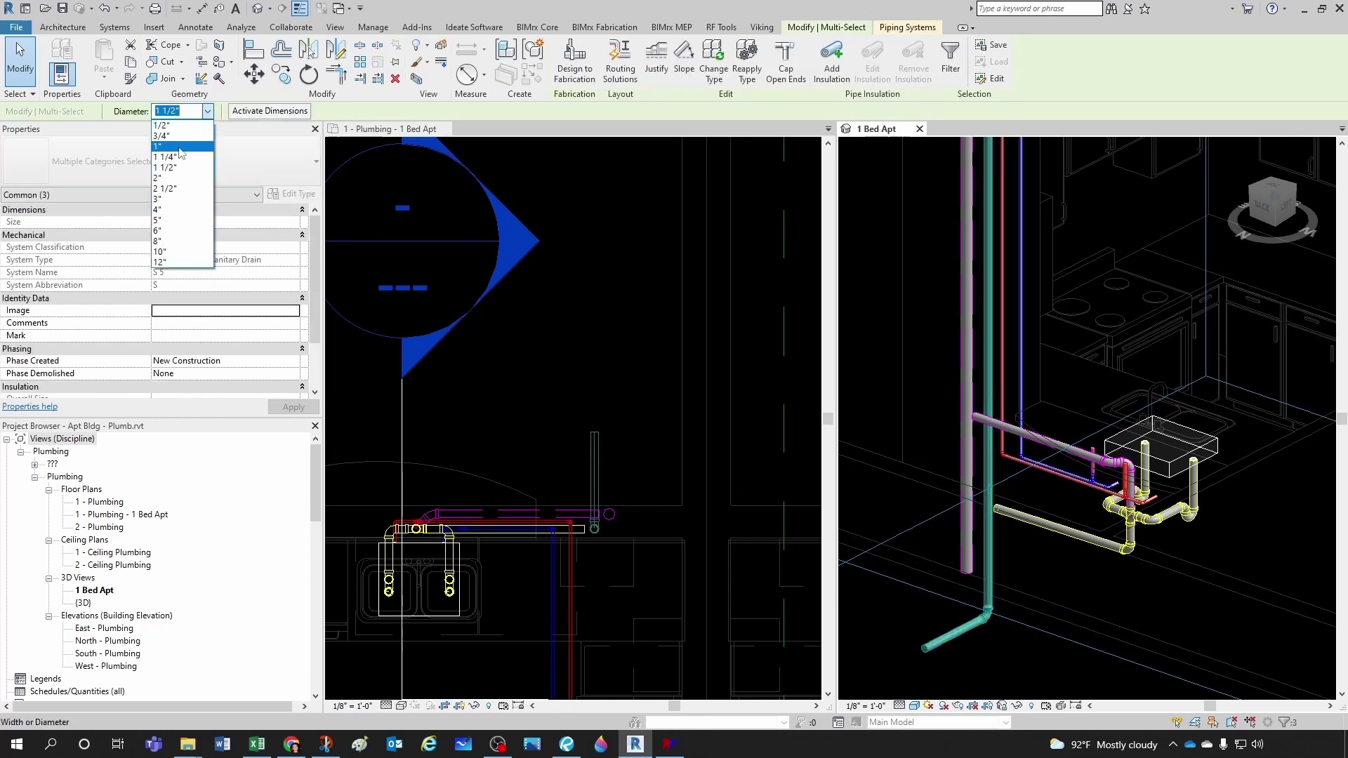
left_click(180, 199)
left_click(1021, 542)
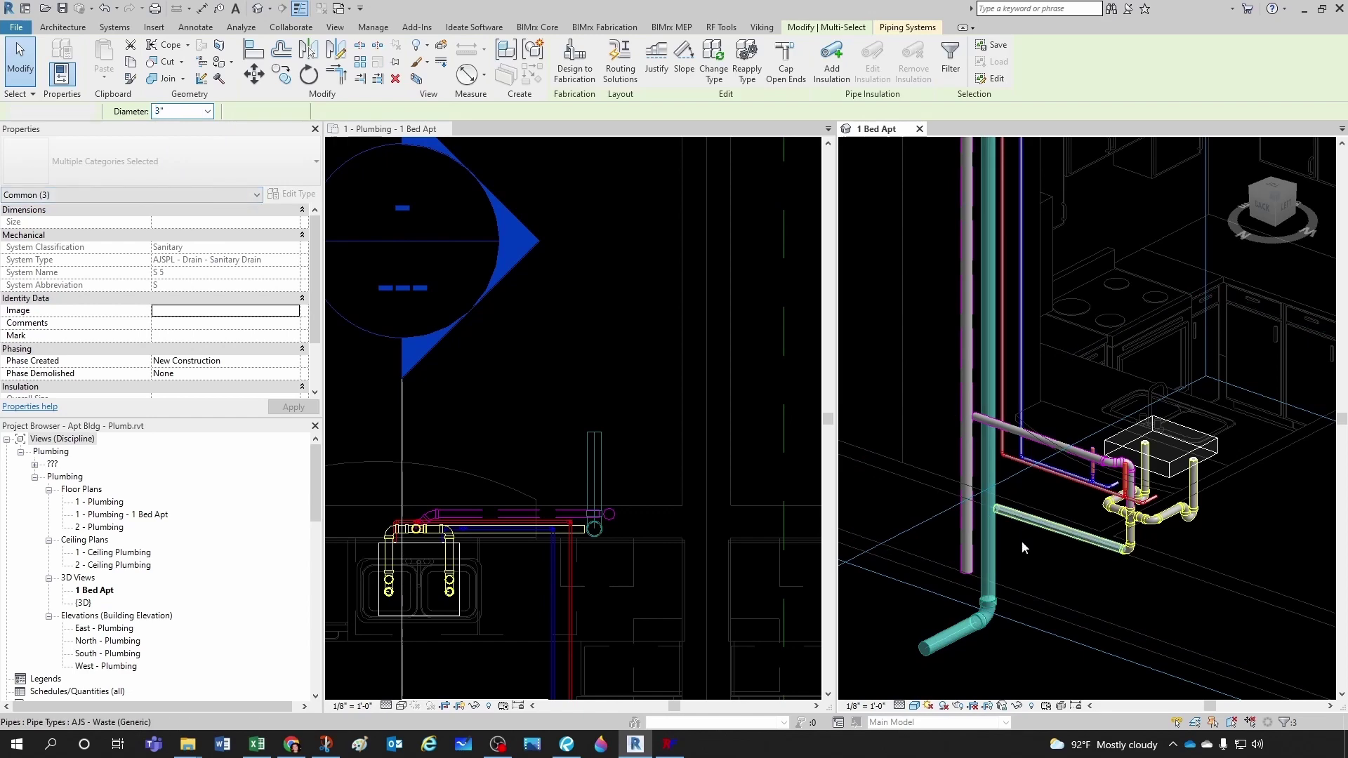
scroll(1021, 557, "up", 3)
- Extend the horizontal waste pipe into the vertical drop using the TR trim/extend command
key("t")
key("r")
scroll(1021, 556, "up", 2)
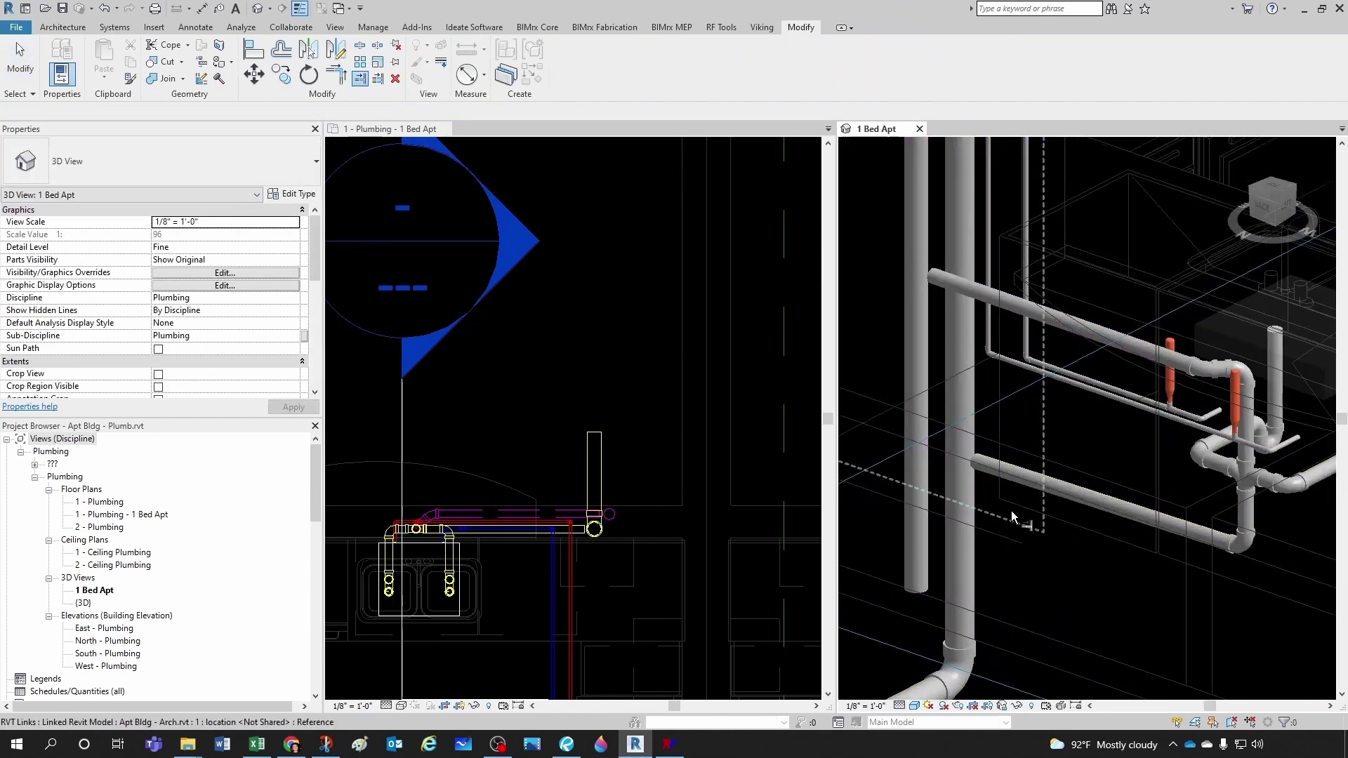
left_click(972, 409)
left_click(988, 458)
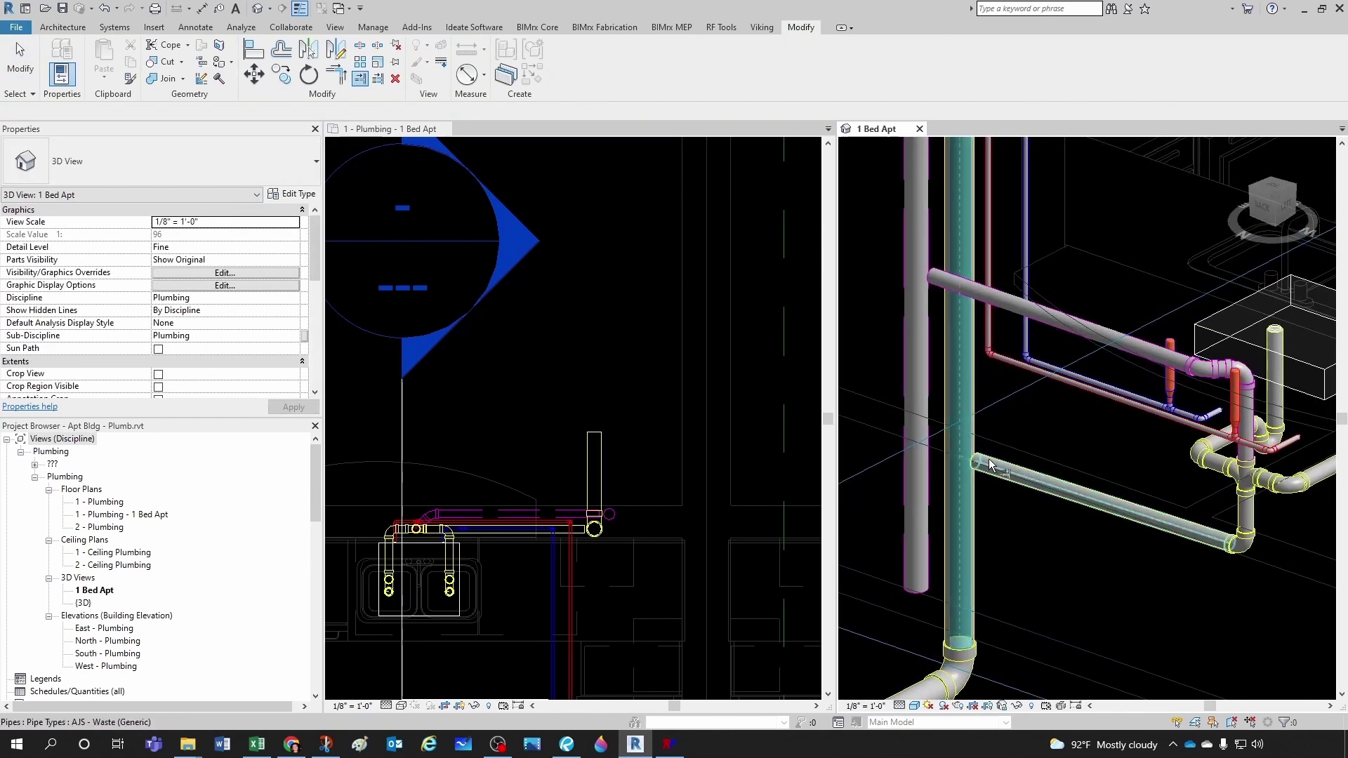
key("Escape")
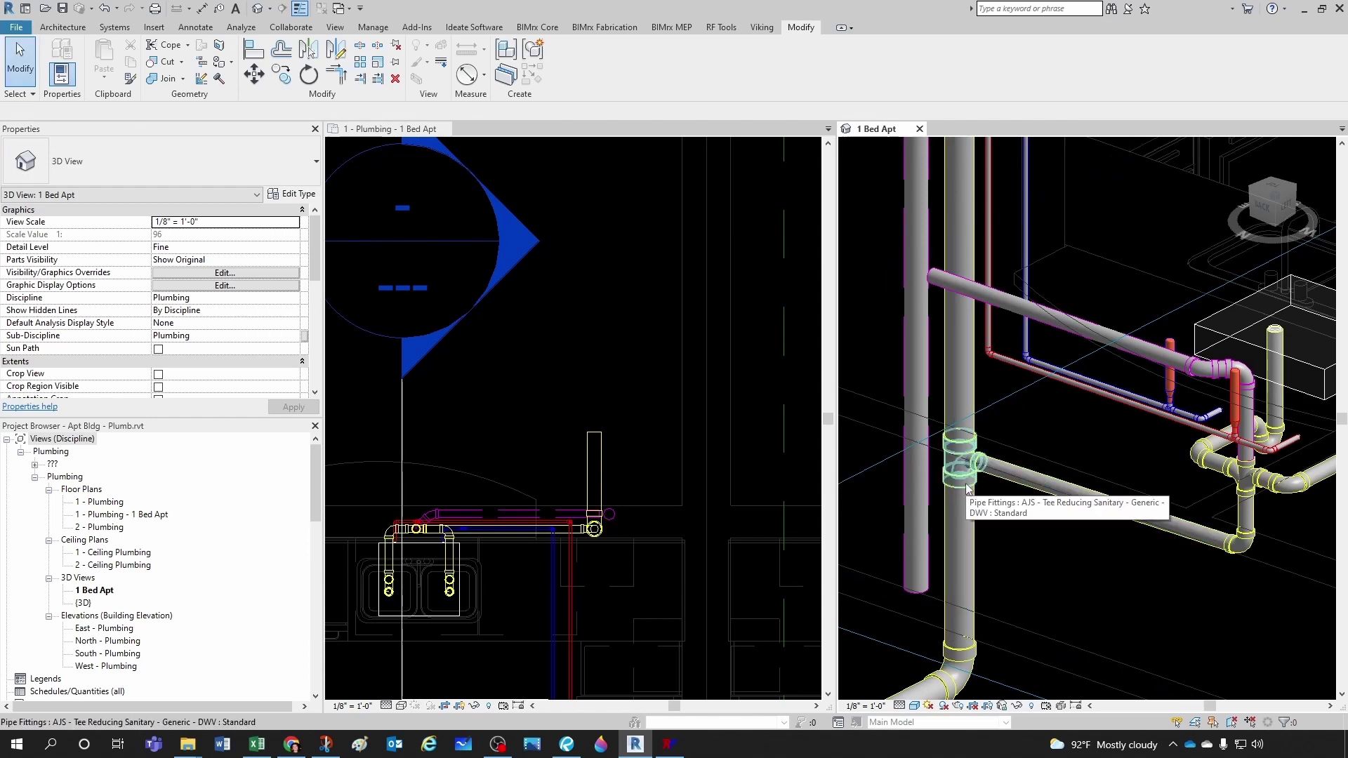
- Shift the floor-plan section line to cut through the sink waste riser and open Section 1
scroll(991, 512, "up", 2)
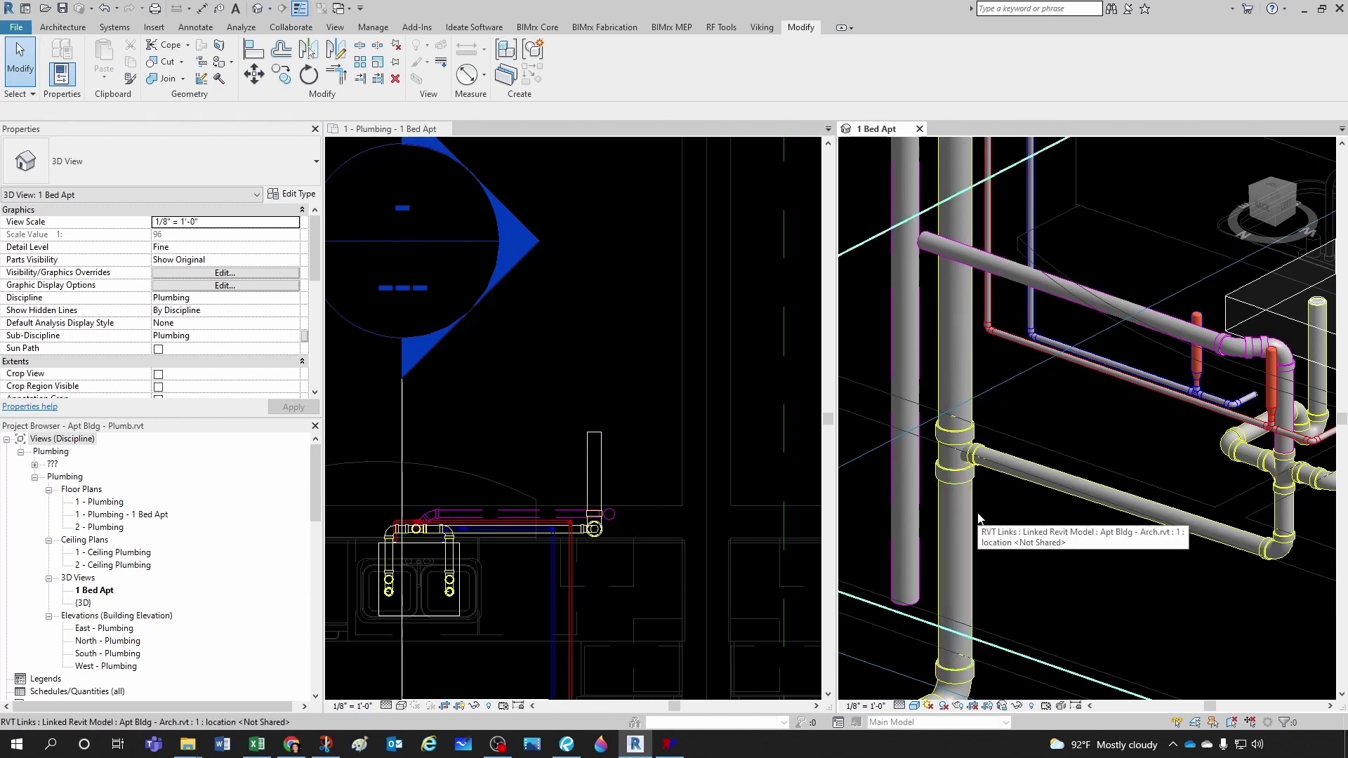
left_click(693, 497)
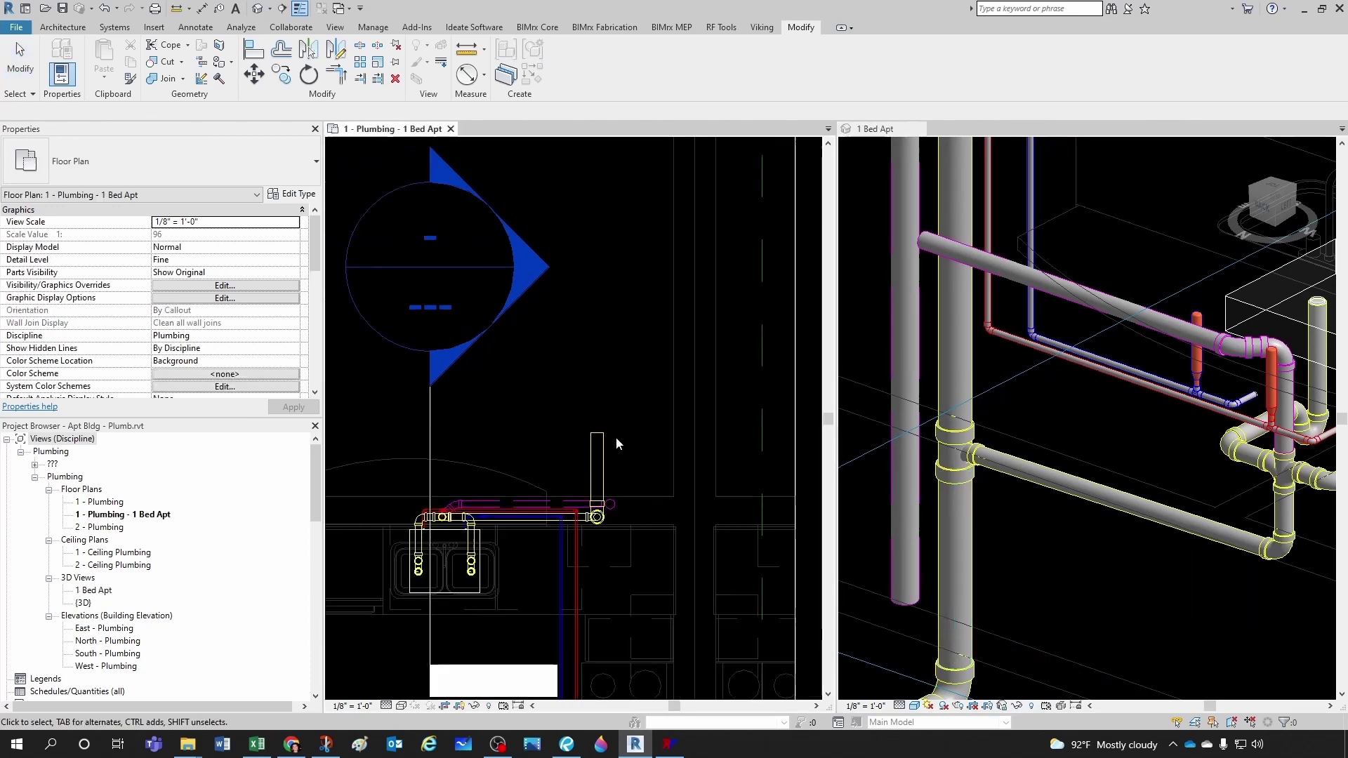
scroll(616, 437, "down", 2)
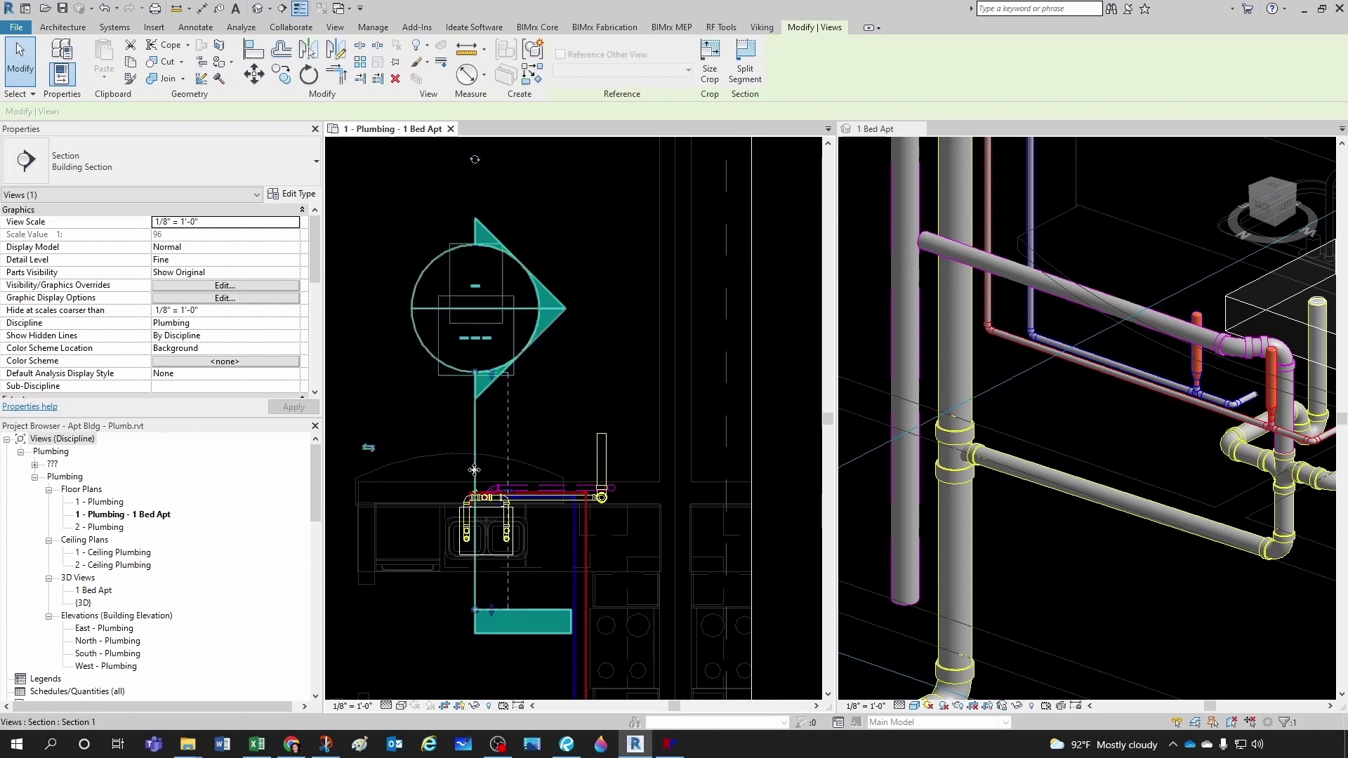
left_click_drag(488, 480, 586, 457)
key("Escape")
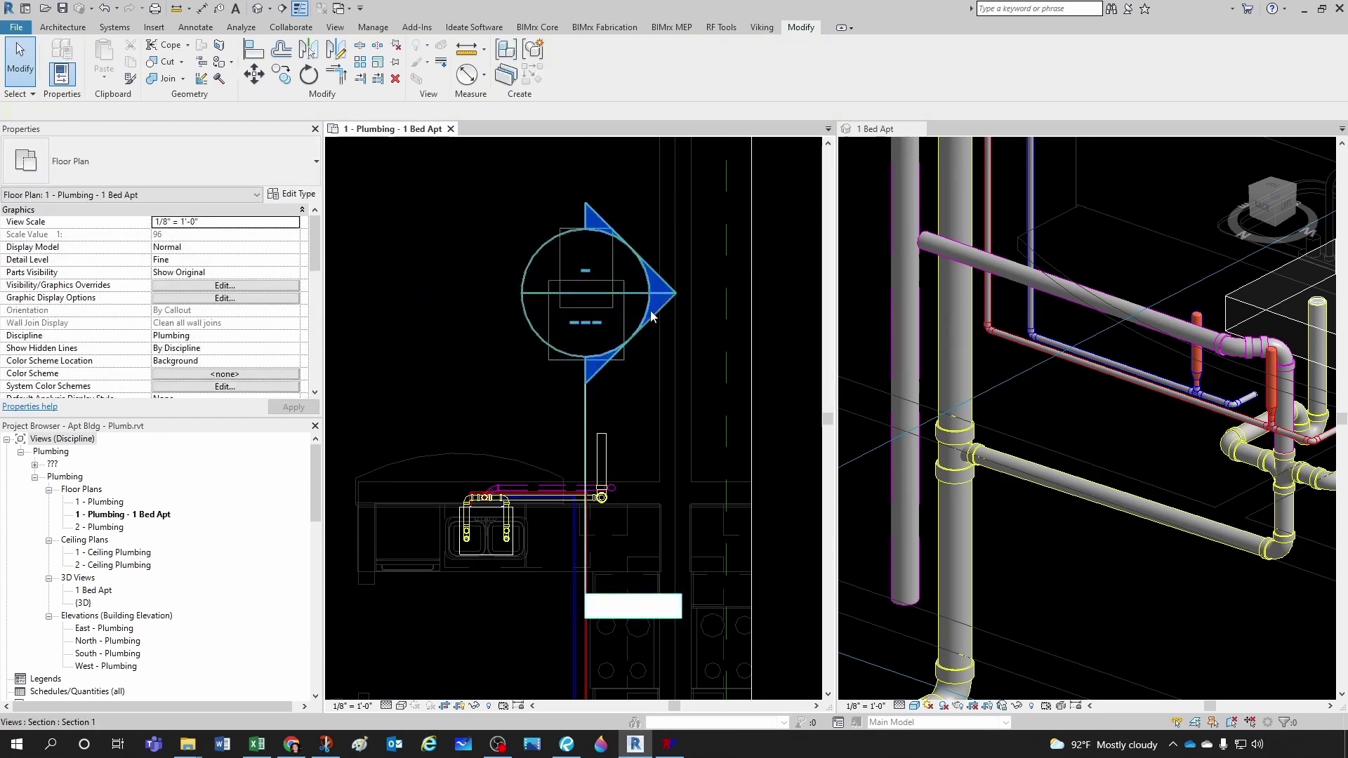
double_click(651, 313)
- Raise the sloped 1 1/2" waste pipe about 3 inches, to roughly 0' 8 45/64" offset
scroll(612, 381, "up", 5)
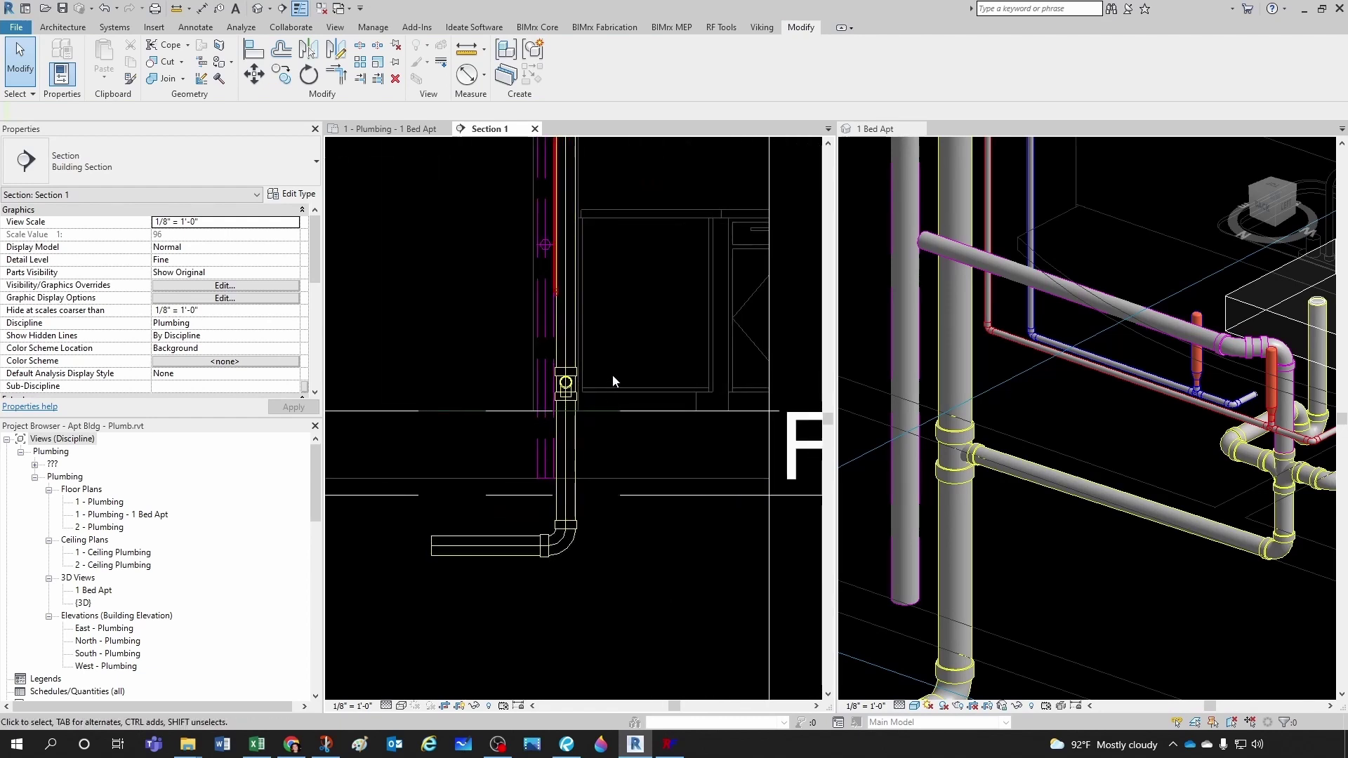
scroll(613, 377, "up", 2)
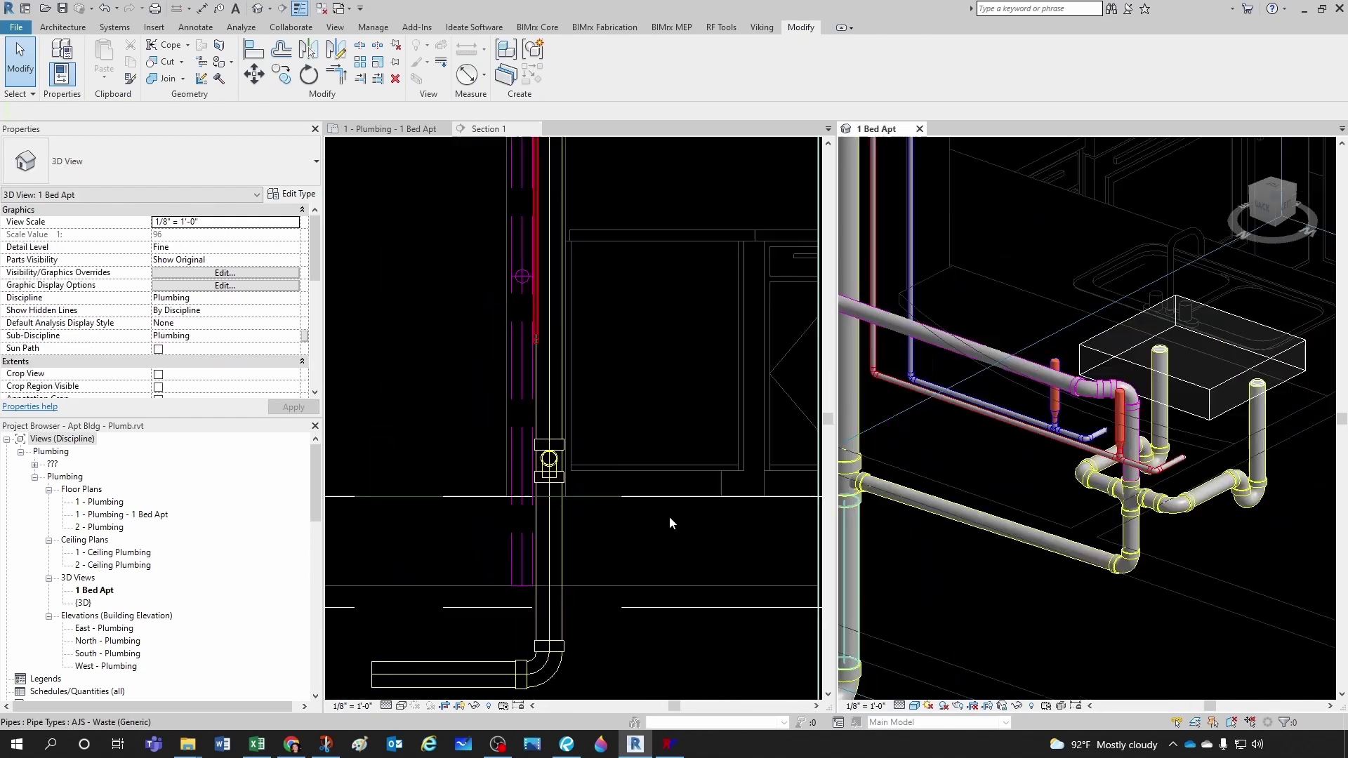
left_click(593, 471)
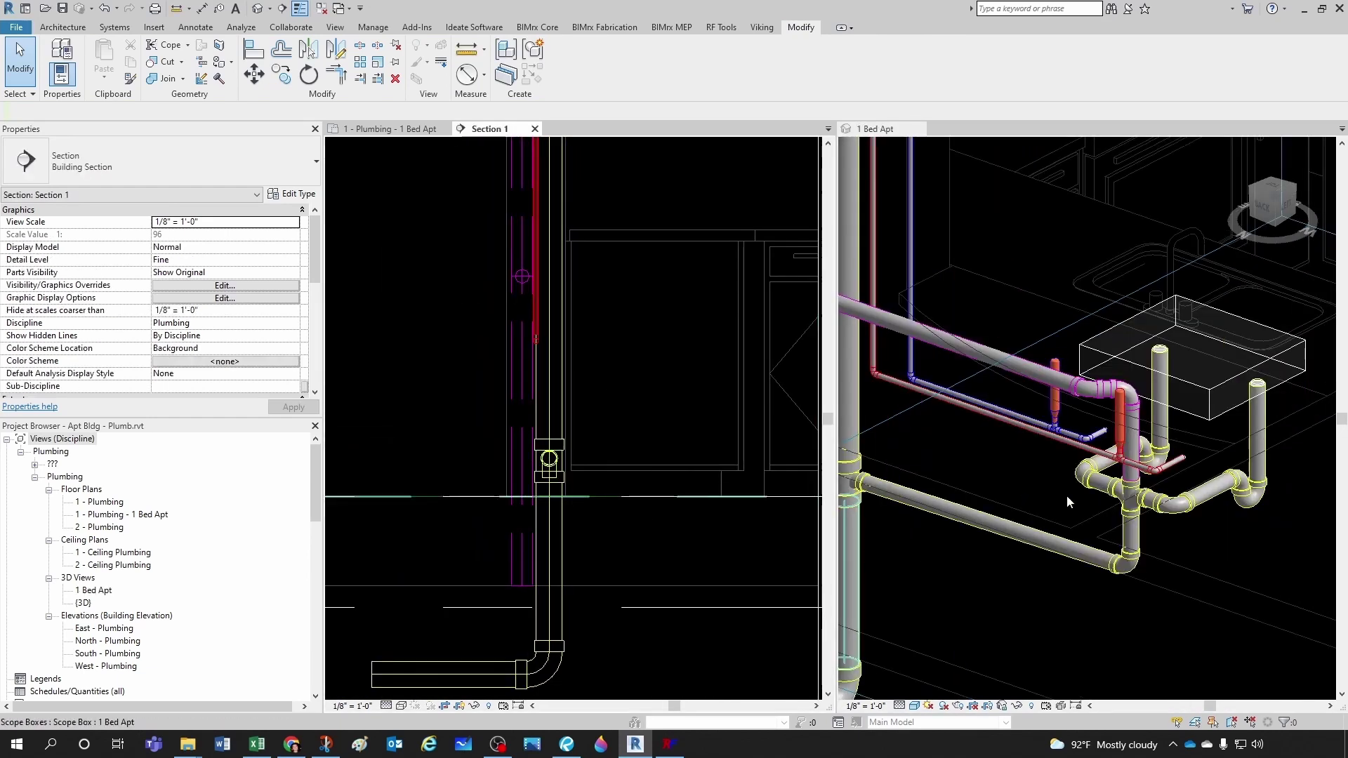
left_click(997, 521)
left_click(638, 528)
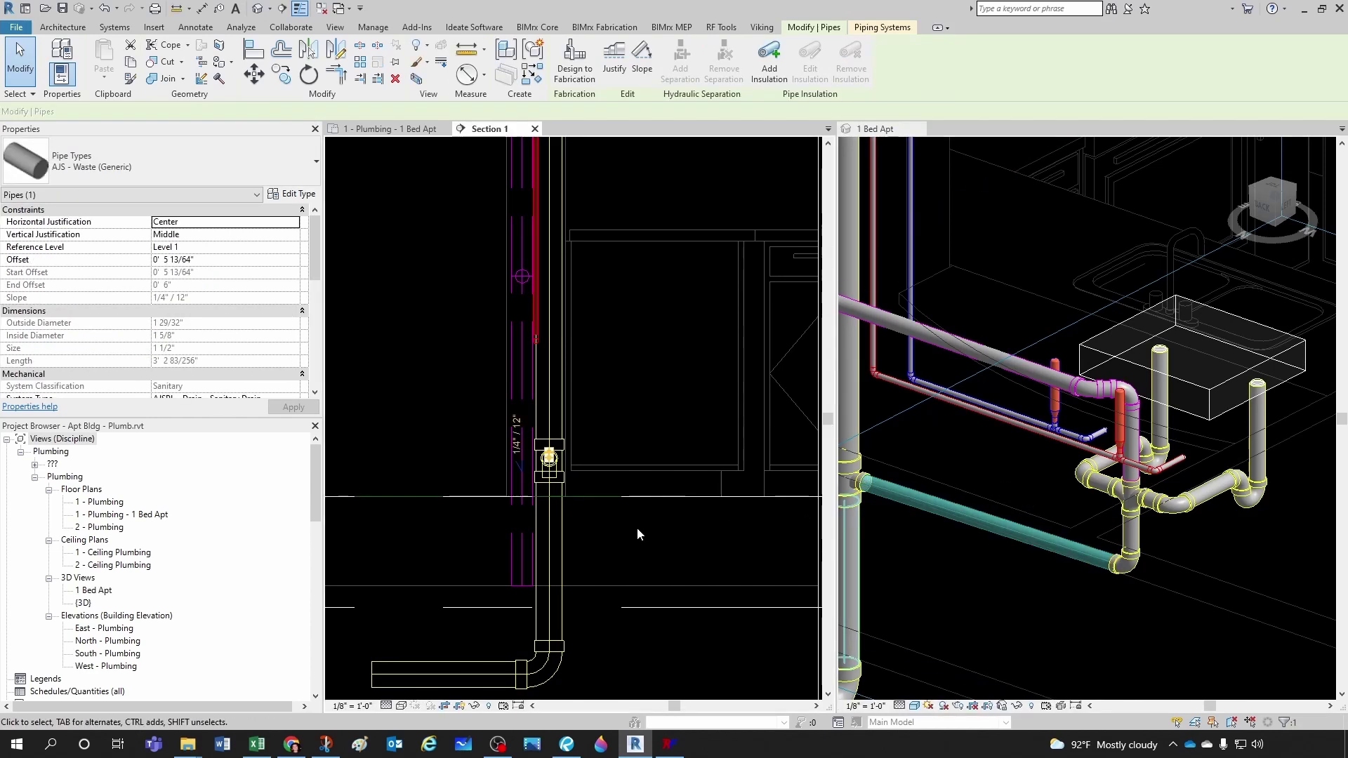
key("Up")
key("Up")
key("Up")
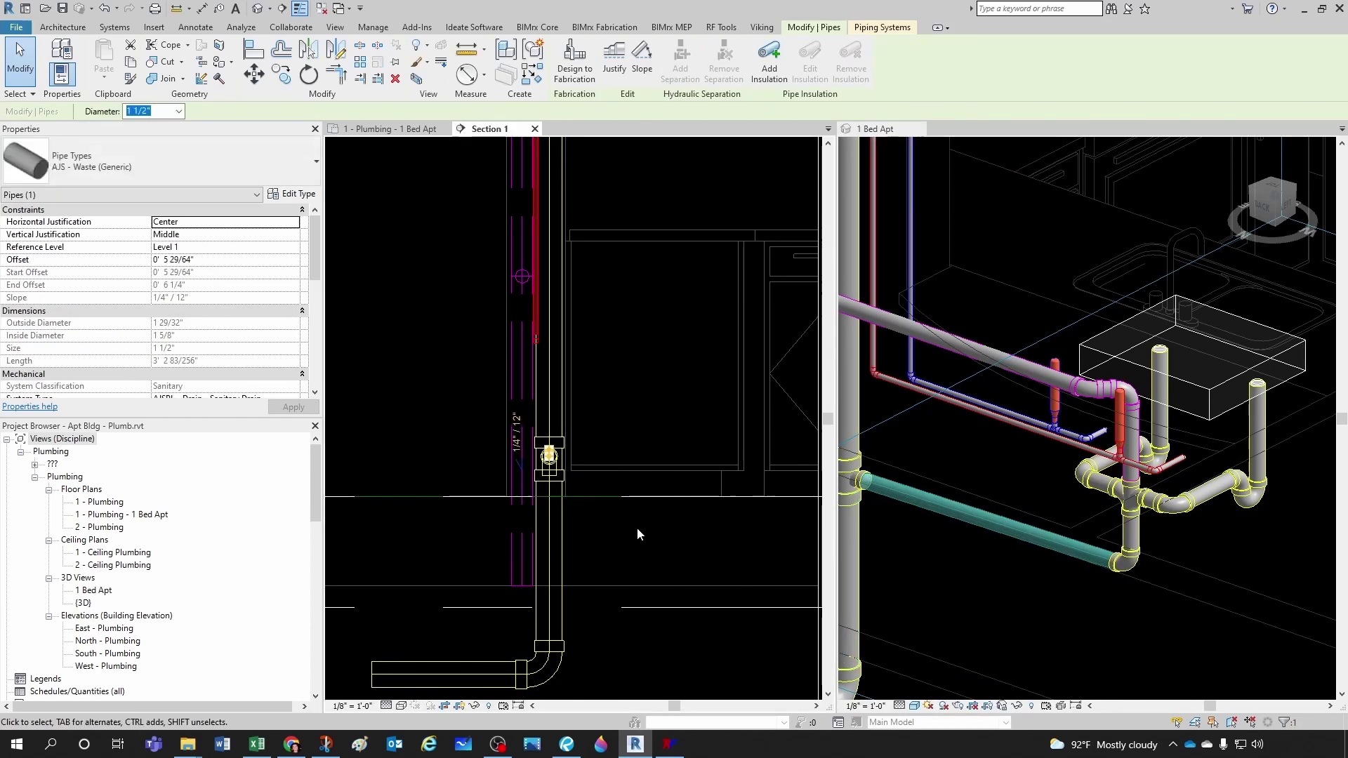
key("Up")
key("Up")
key("Up")
key("Up")
key("Up")
key("Up")
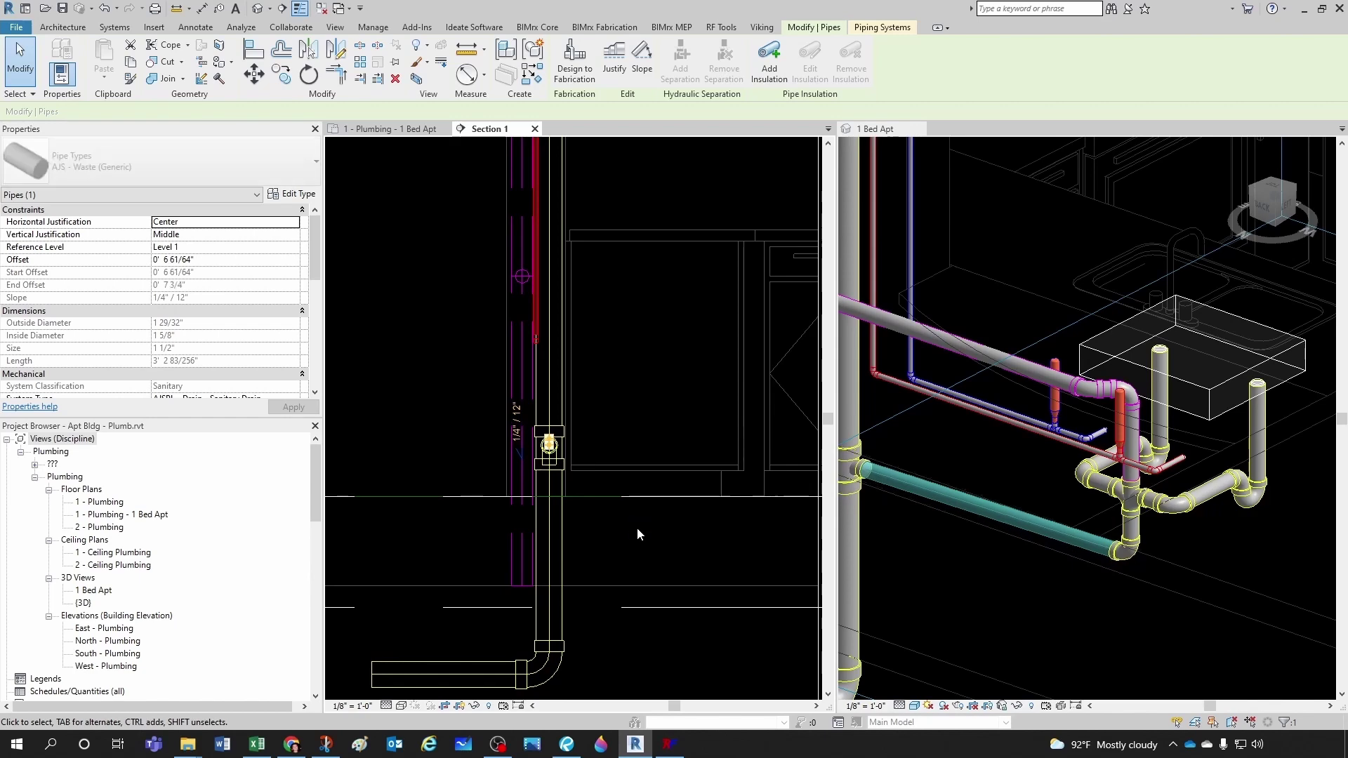
key("Up")
key("Up")
key("Up")
key("Up")
key("Up")
key("Up")
key("Up")
key("Up")
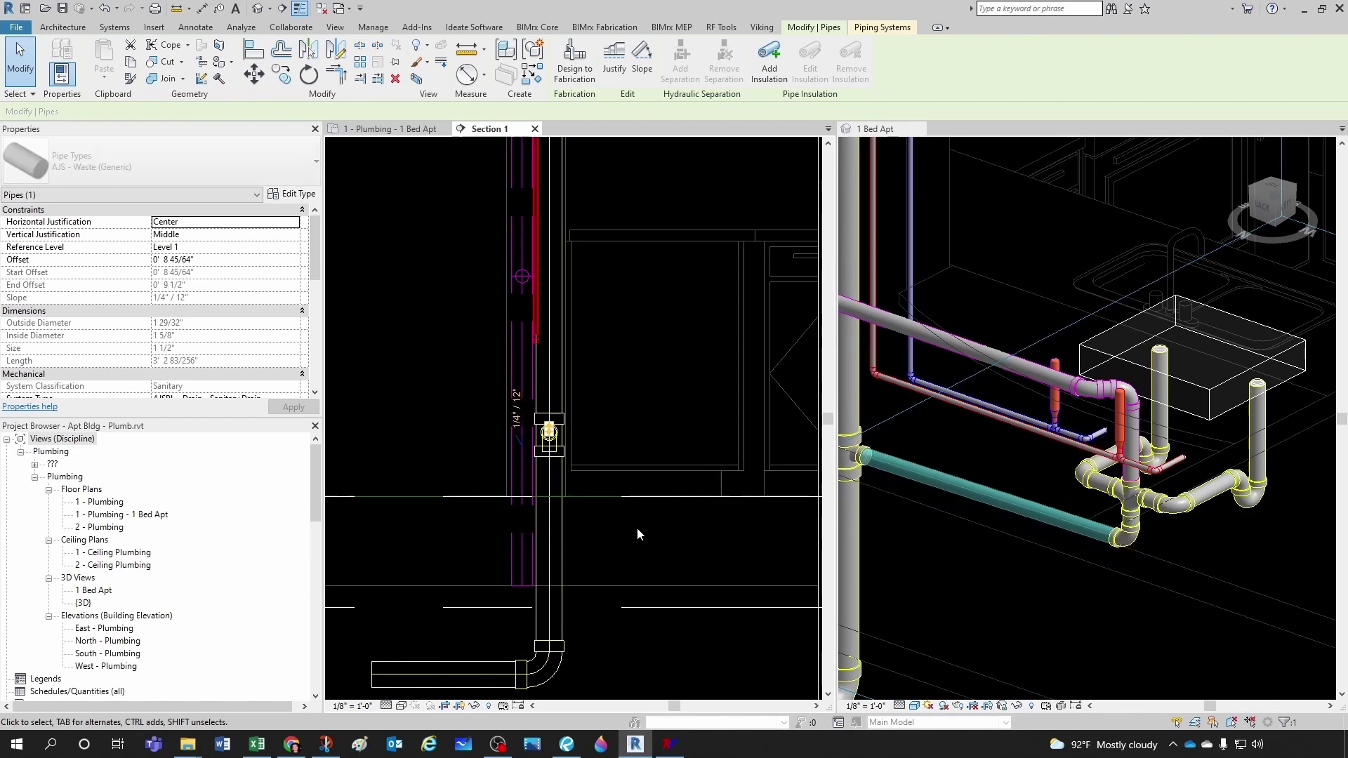
key("Escape")
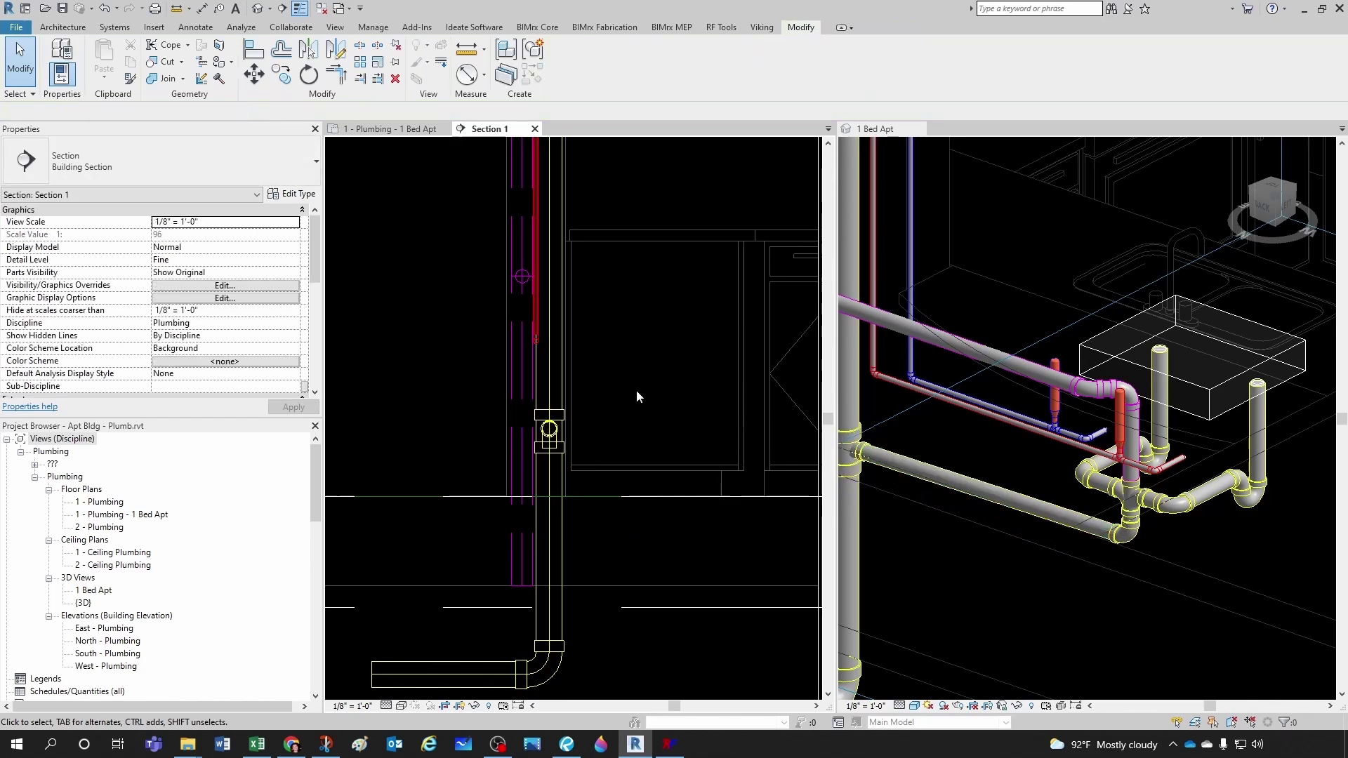
- Try switching the riser's bottom bend to the long sweep type, then undo the errored change
scroll(1134, 537, "up", 3)
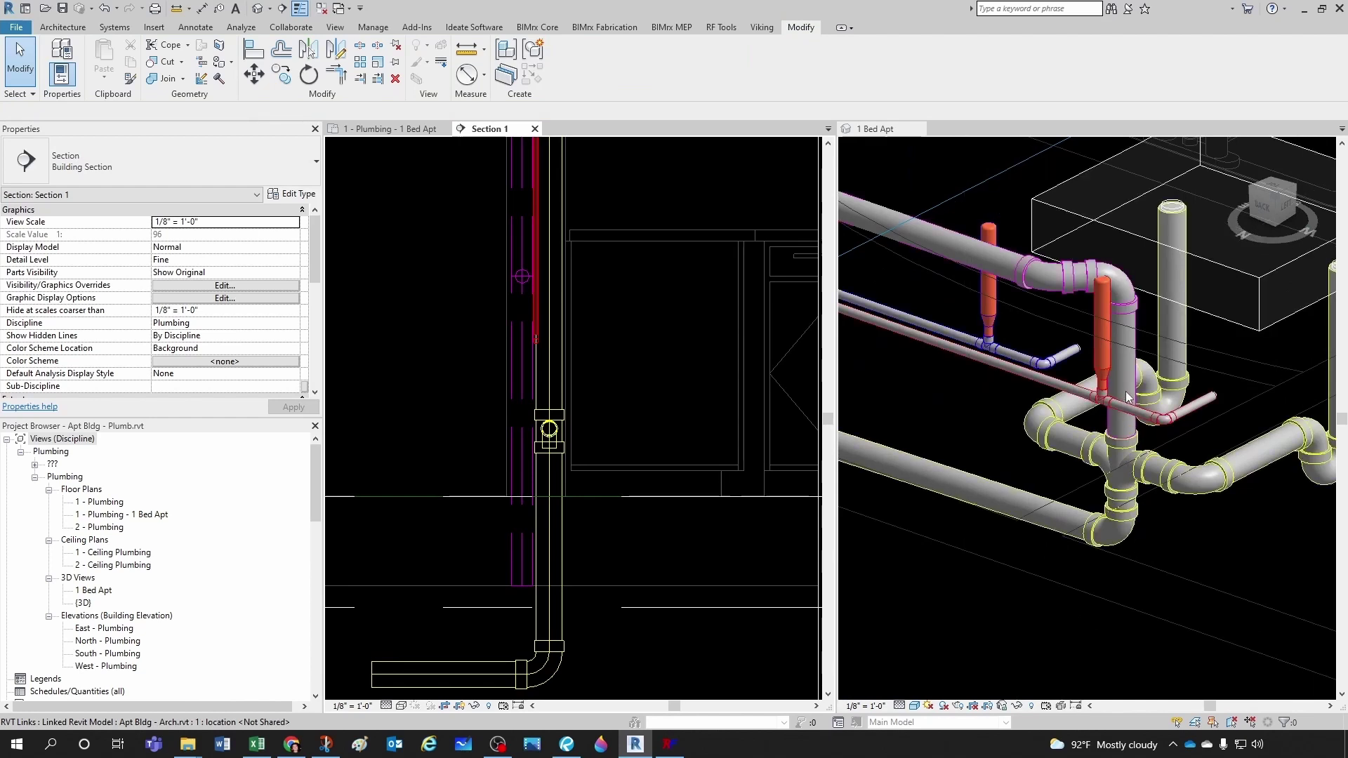
left_click(1125, 549)
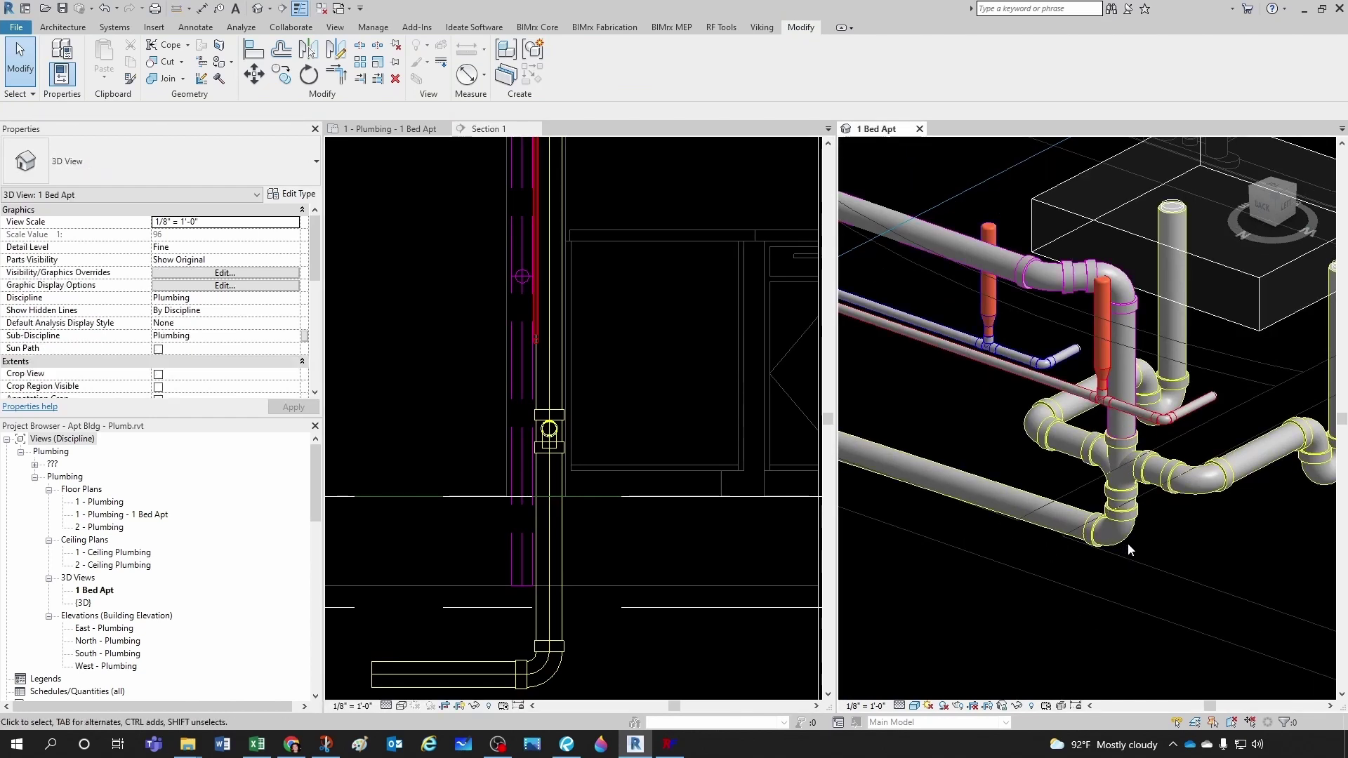
left_click(1120, 544)
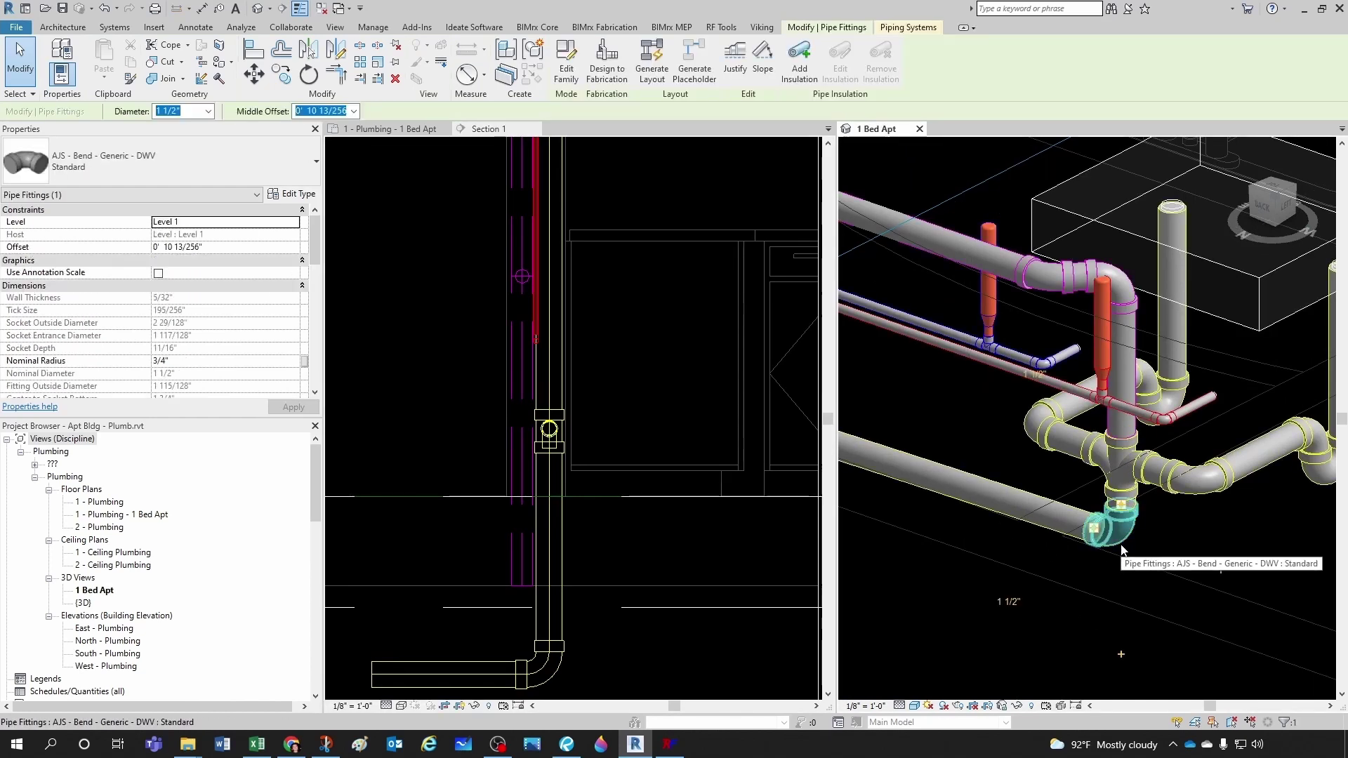
left_click(111, 176)
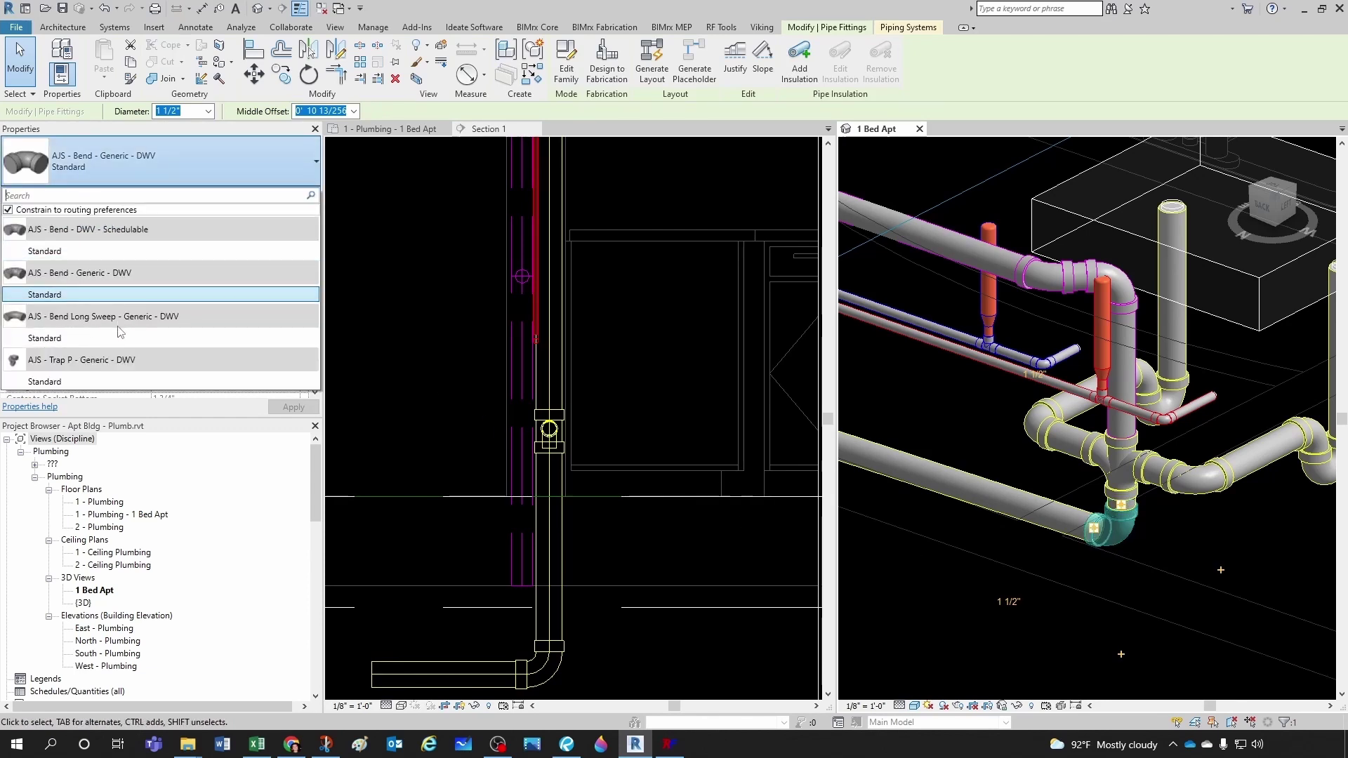
left_click(60, 339)
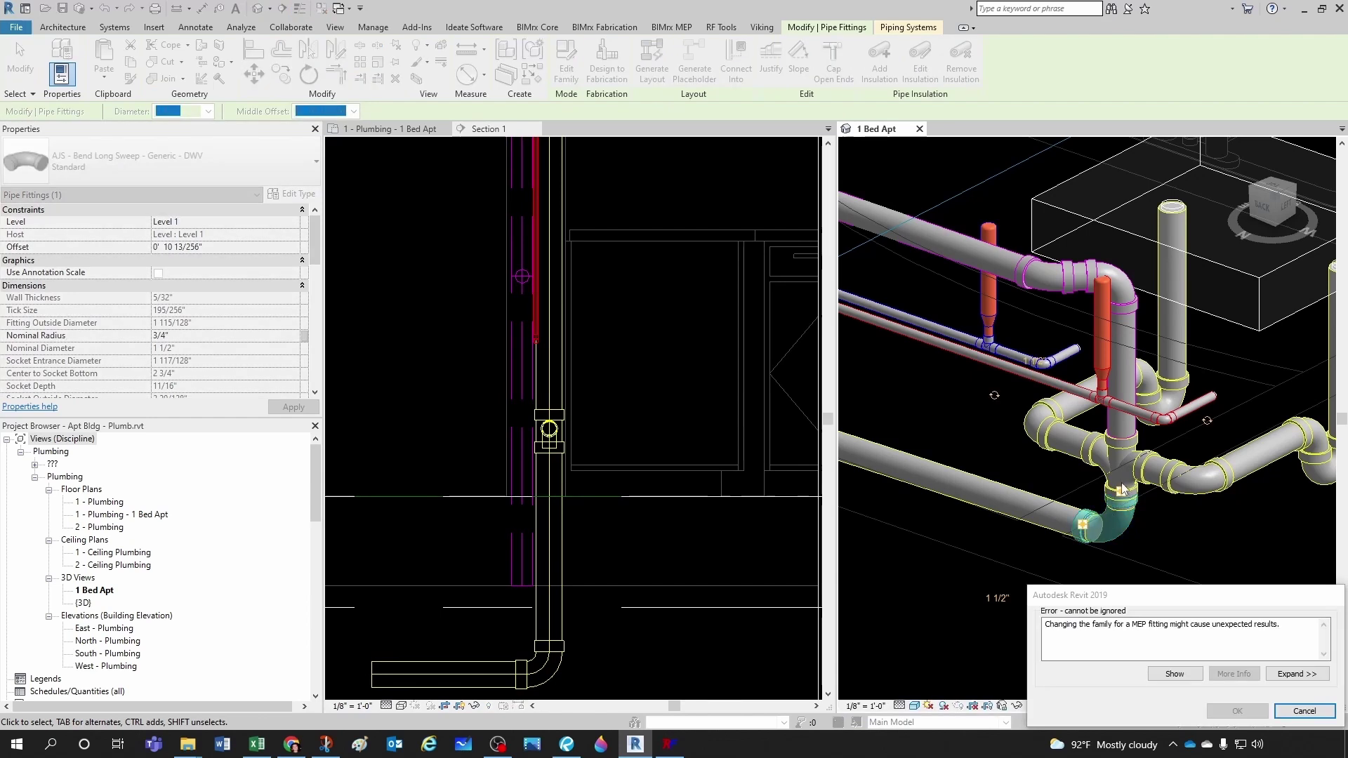
left_click(1321, 715)
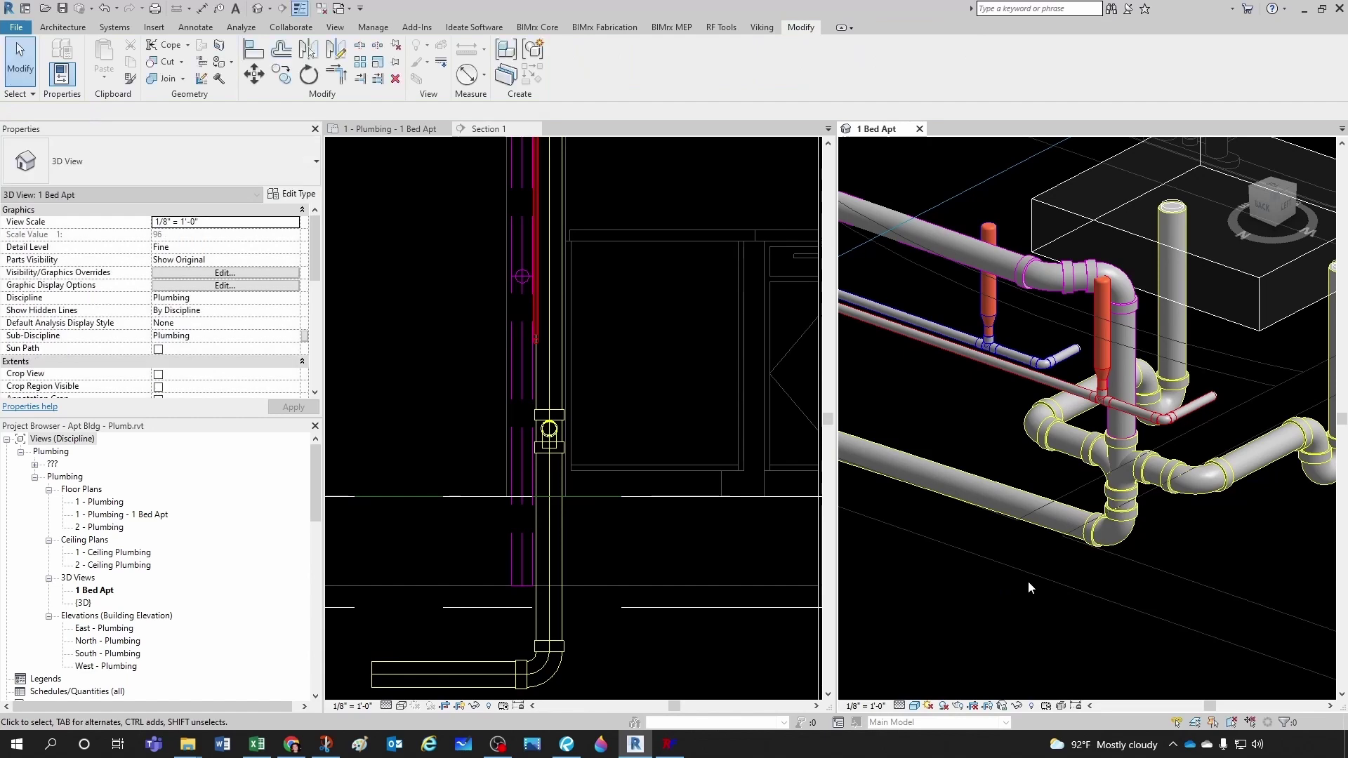
left_click(104, 9)
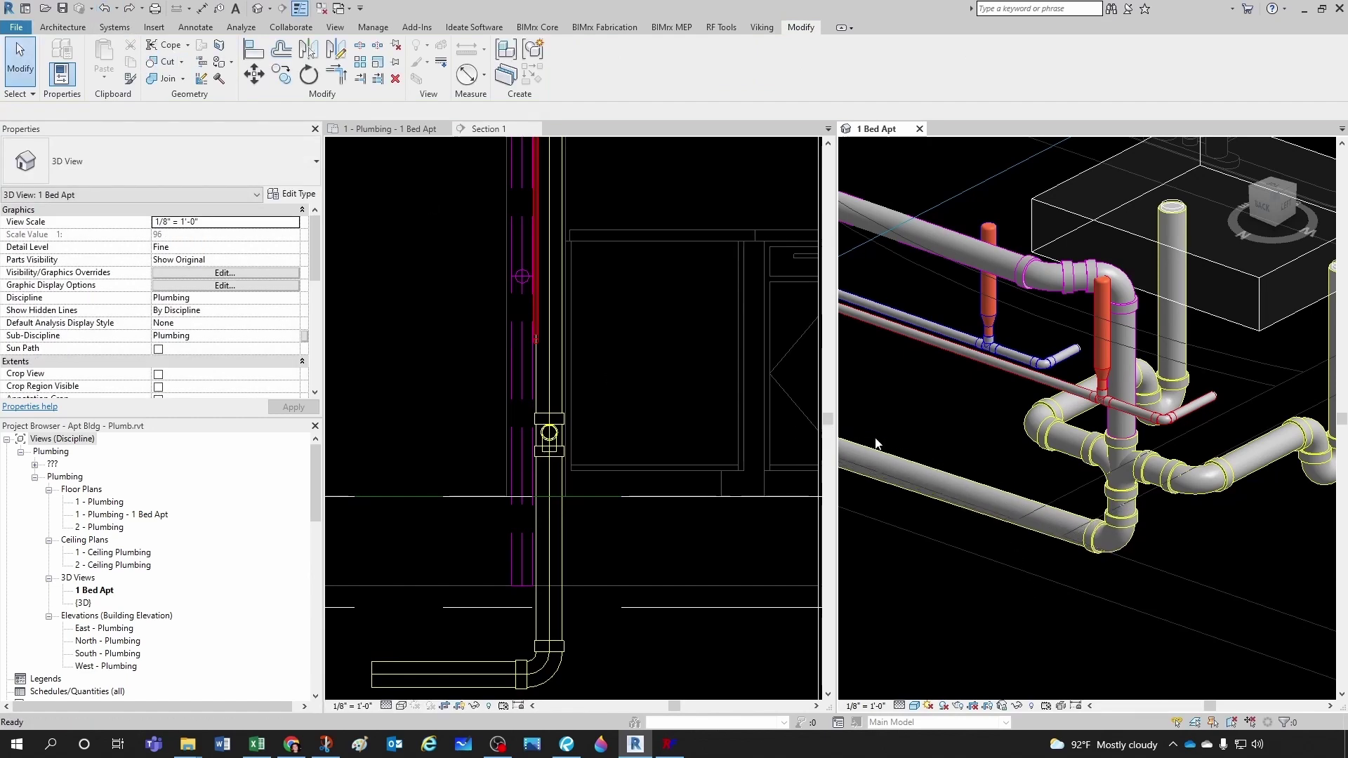
- Change the bend to AJS - Bend Long Sweep - Generic - DWV : Standard and review the stack connection
left_click(1134, 535)
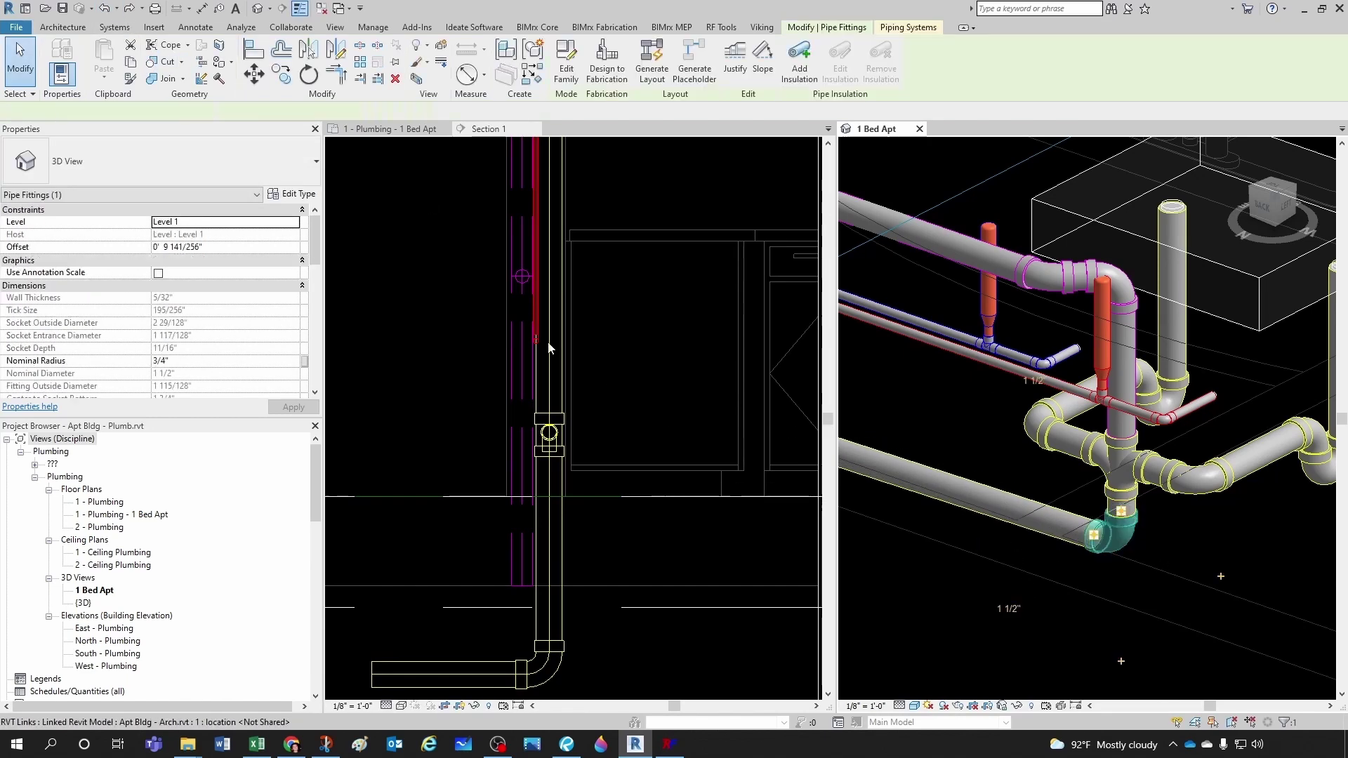
left_click(167, 166)
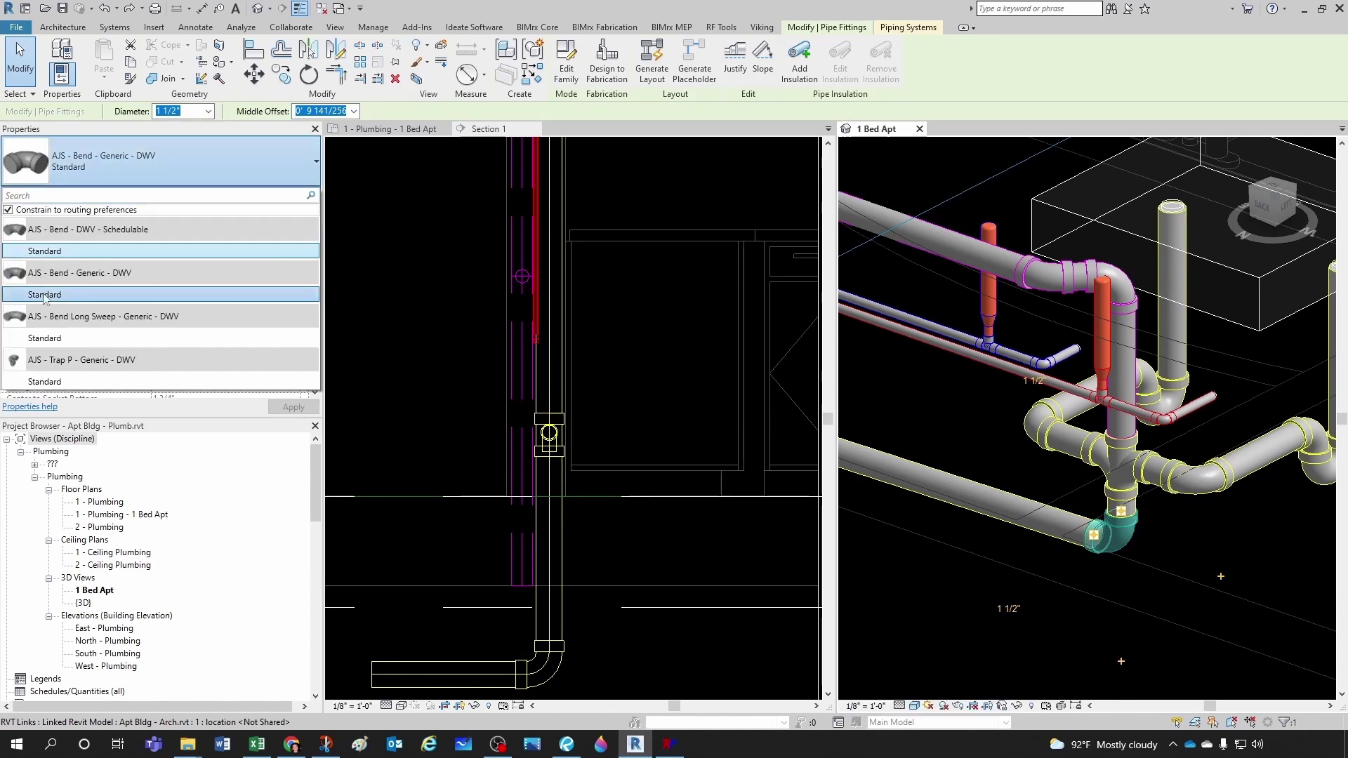
left_click(47, 338)
left_click(1017, 560)
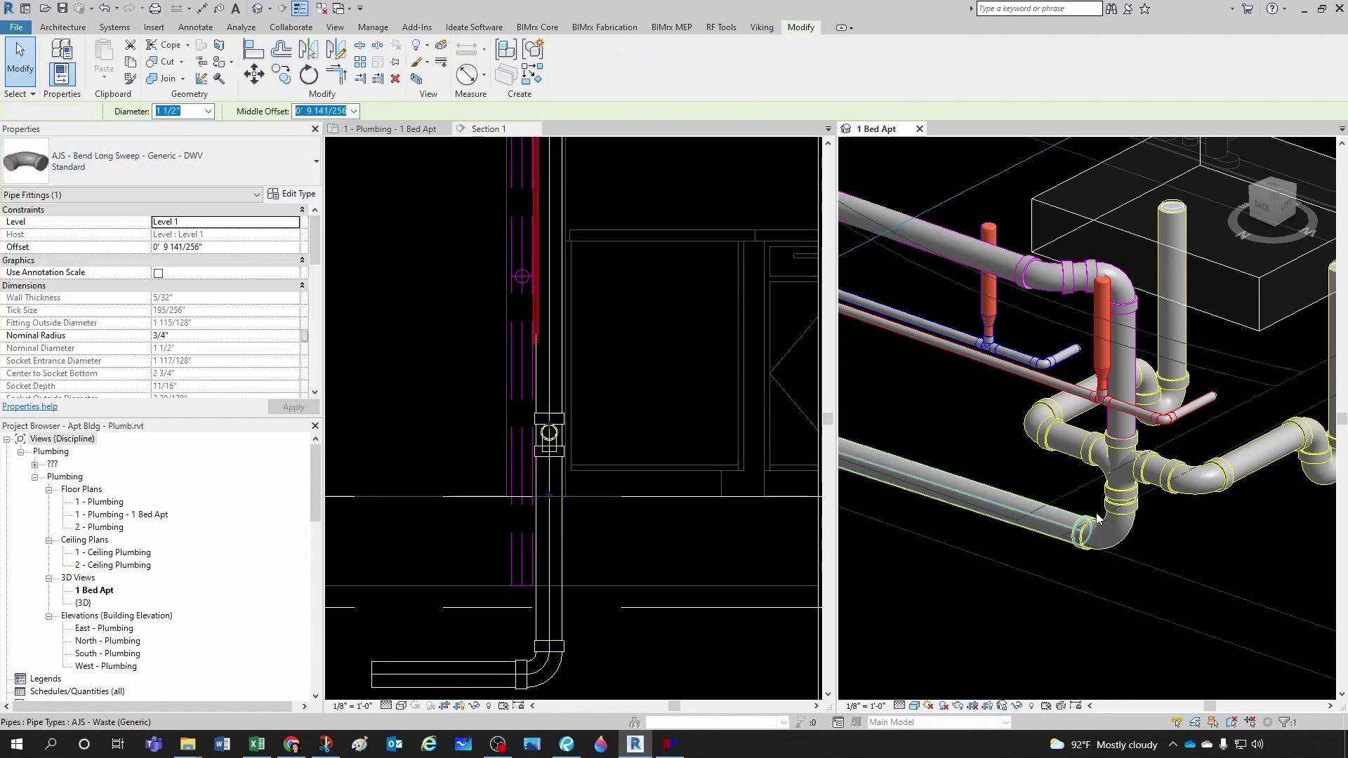
scroll(1162, 509, "down", 3)
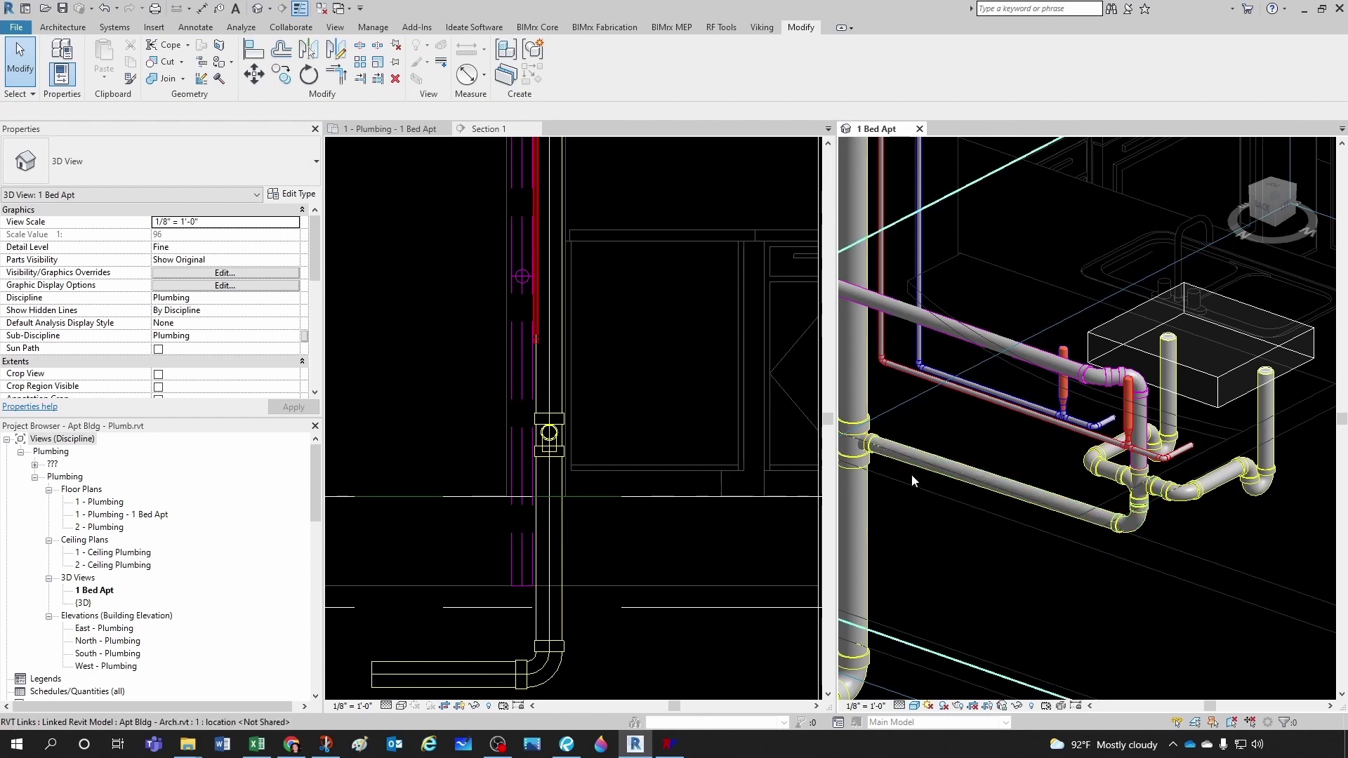
middle_click_drag(908, 483, 1036, 499)
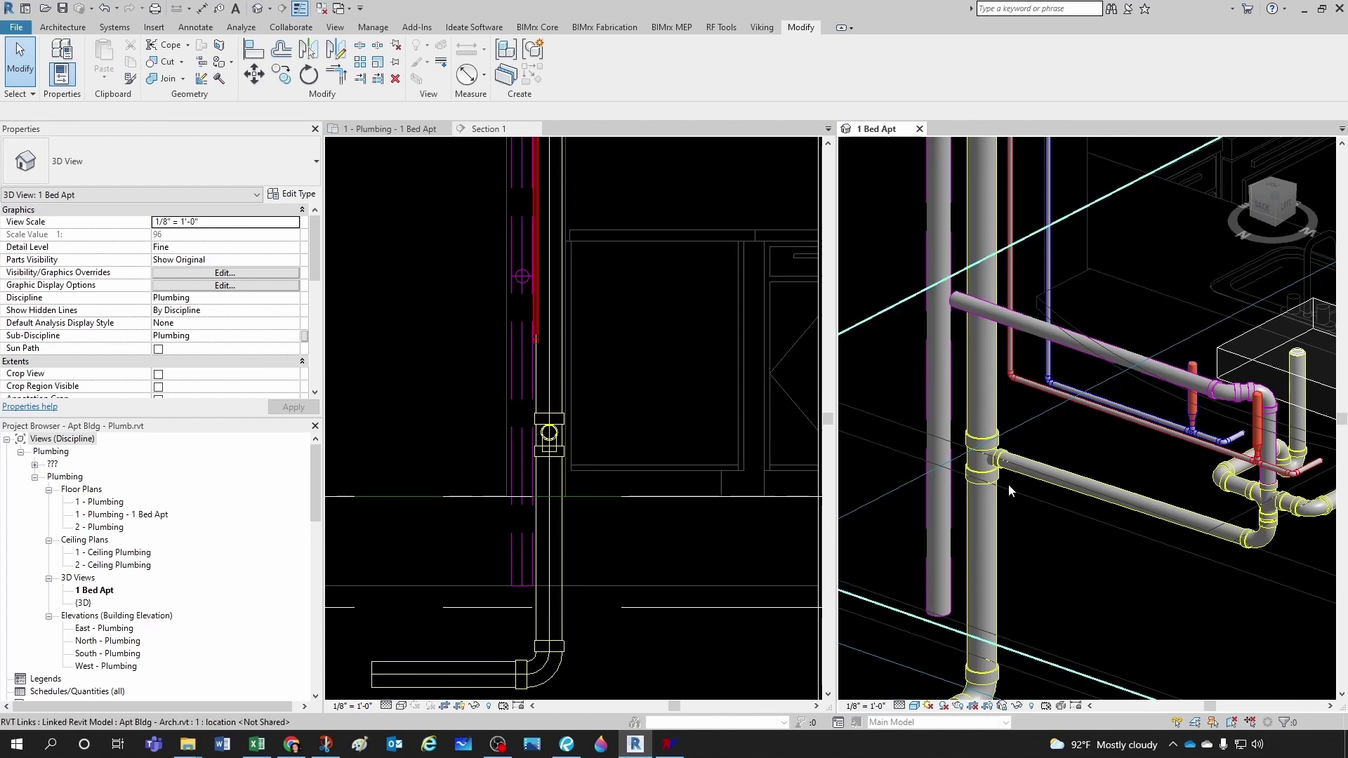
- Switch to the 1 - Plumbing - 1 Bed Apt plan and frame the sink drain and Section 1 marker
left_click(499, 244)
left_click(391, 129)
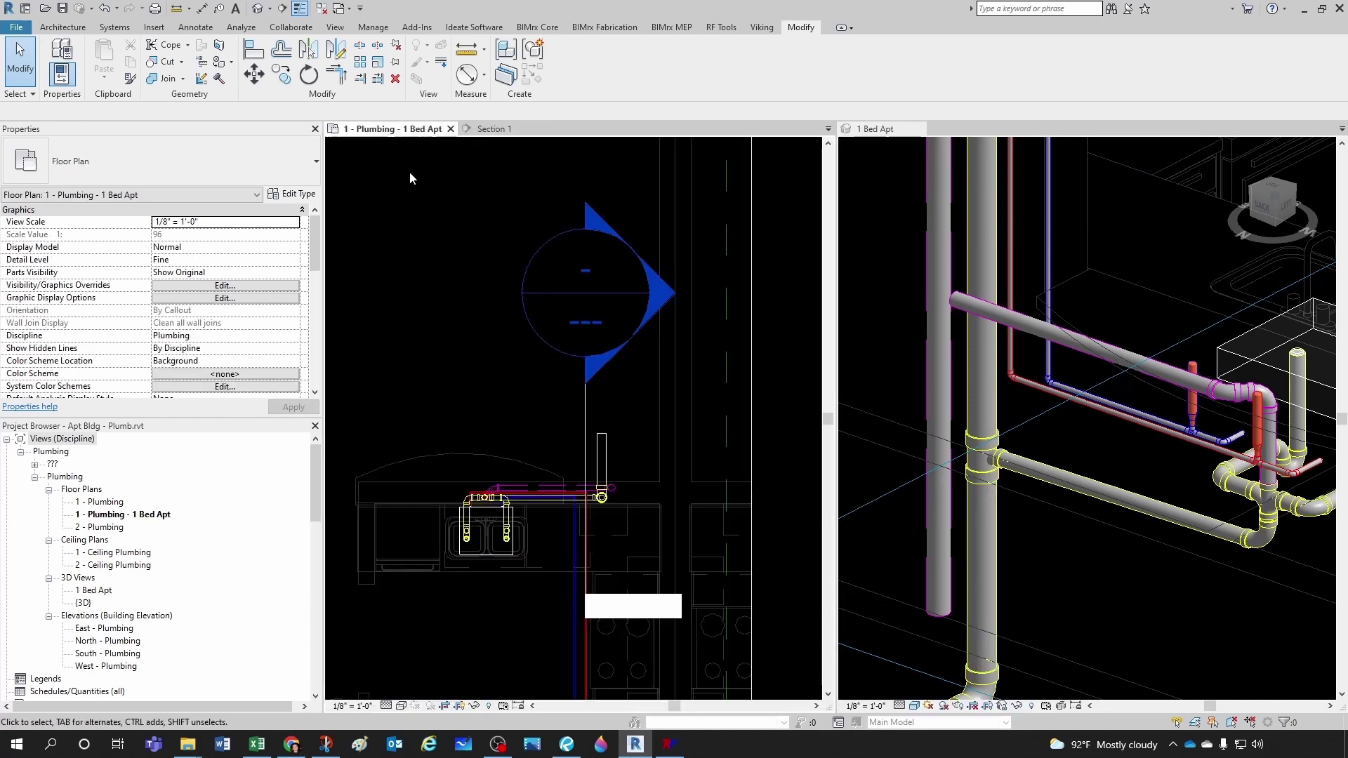
scroll(577, 447, "down", 2)
middle_click_drag(605, 483, 658, 455)
scroll(635, 453, "up", 1)
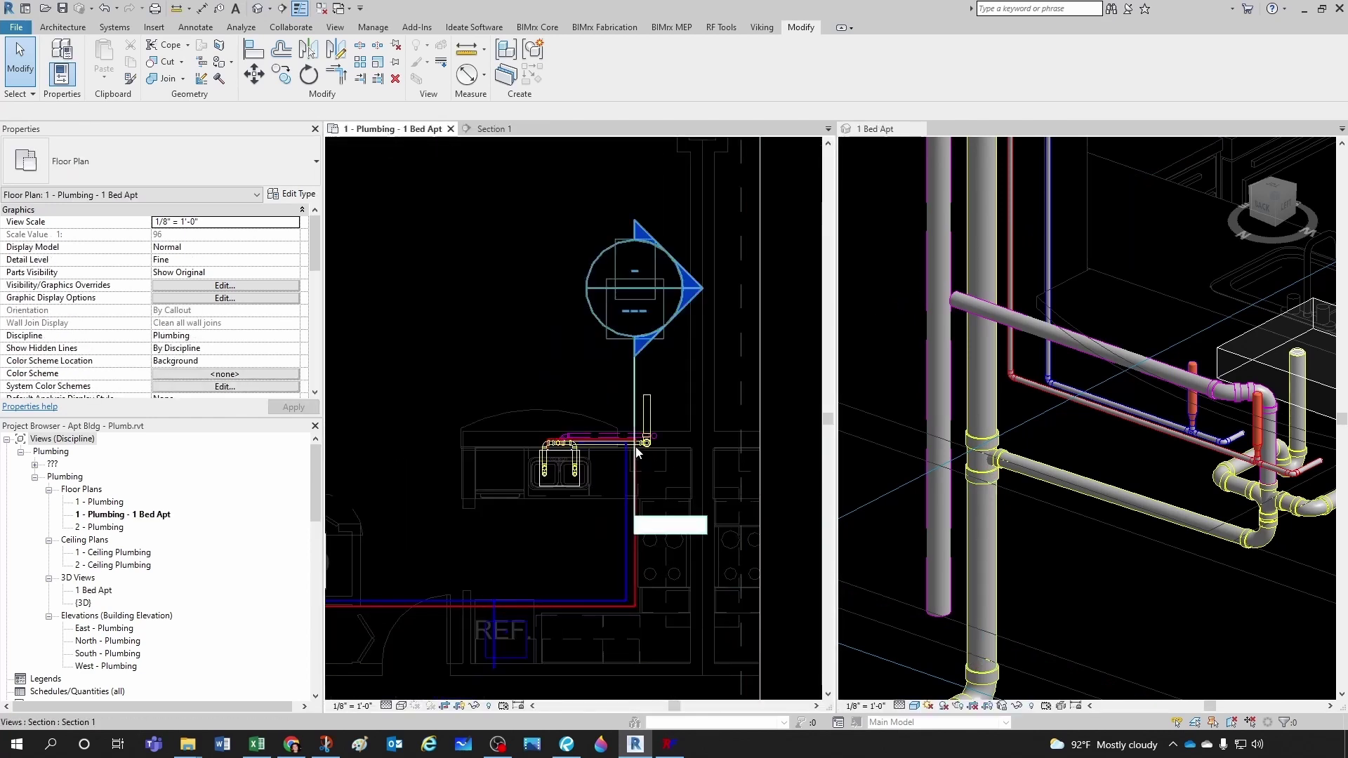
scroll(600, 456, "down", 1)
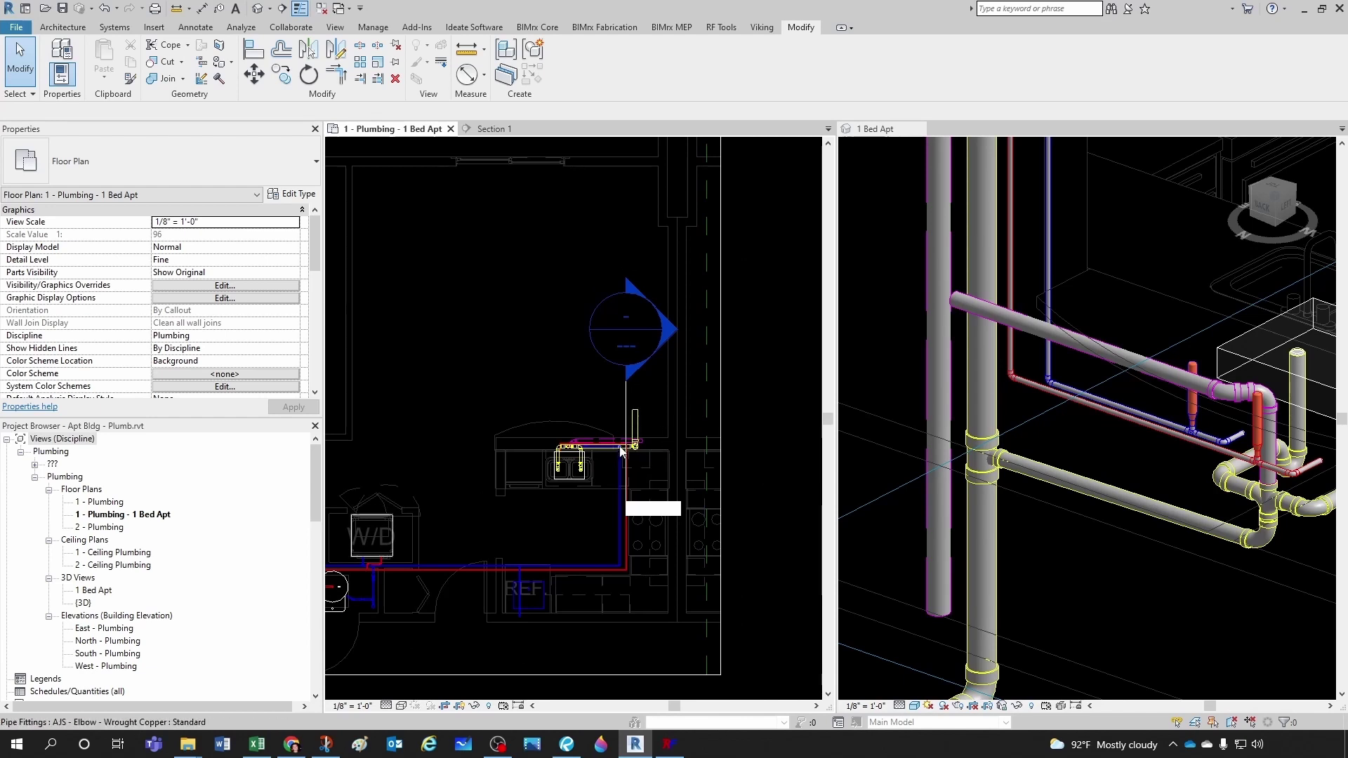
middle_click_drag(600, 458, 580, 492)
scroll(622, 467, "up", 5)
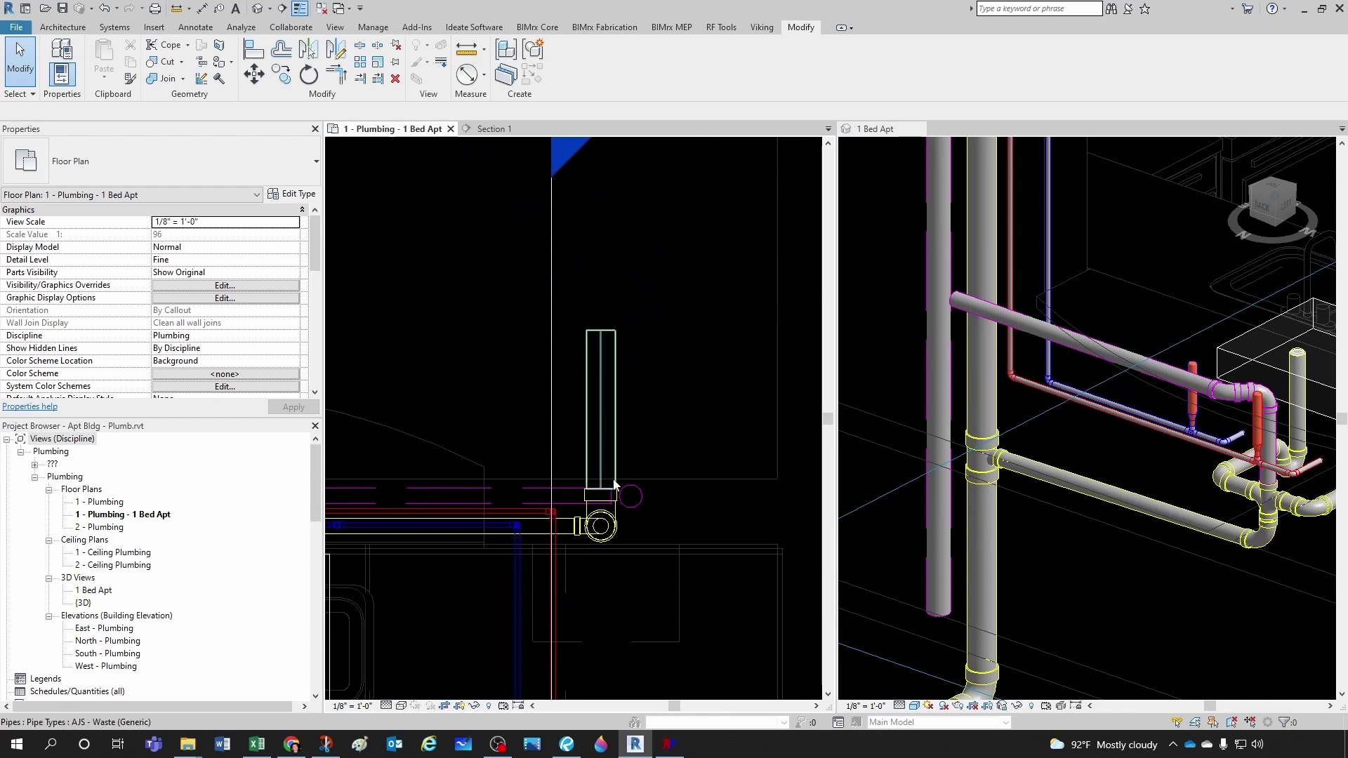
scroll(612, 486, "down", 3)
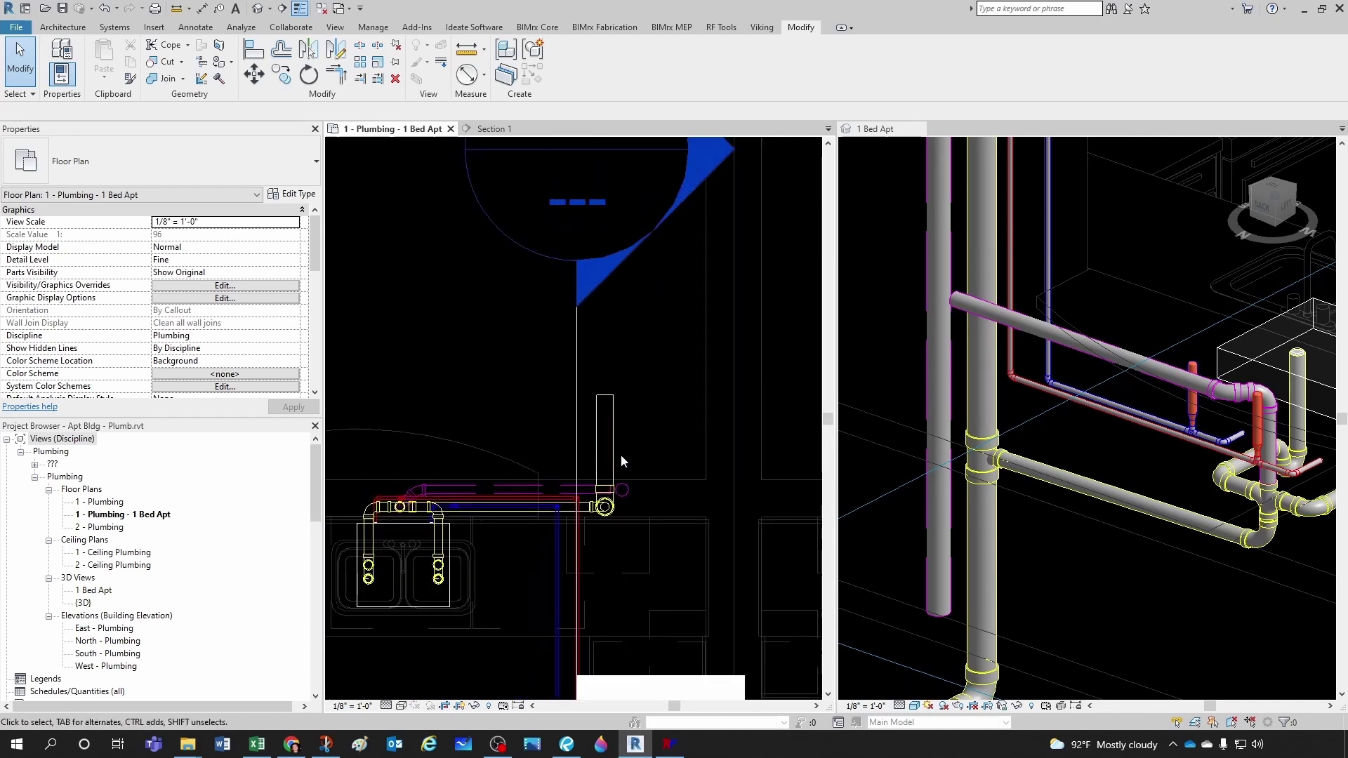
scroll(621, 455, "down", 3)
scroll(645, 456, "down", 4)
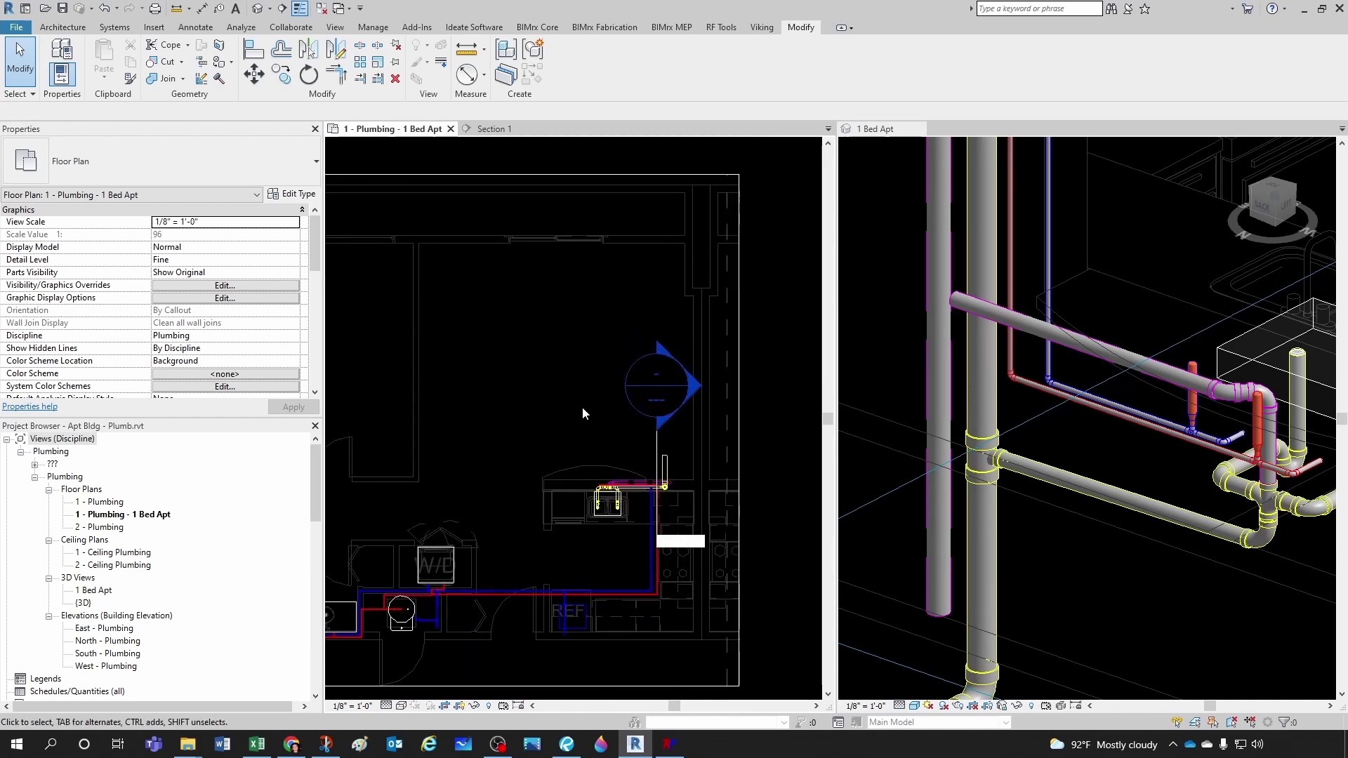
scroll(582, 406, "up", 1)
scroll(587, 419, "up", 1)
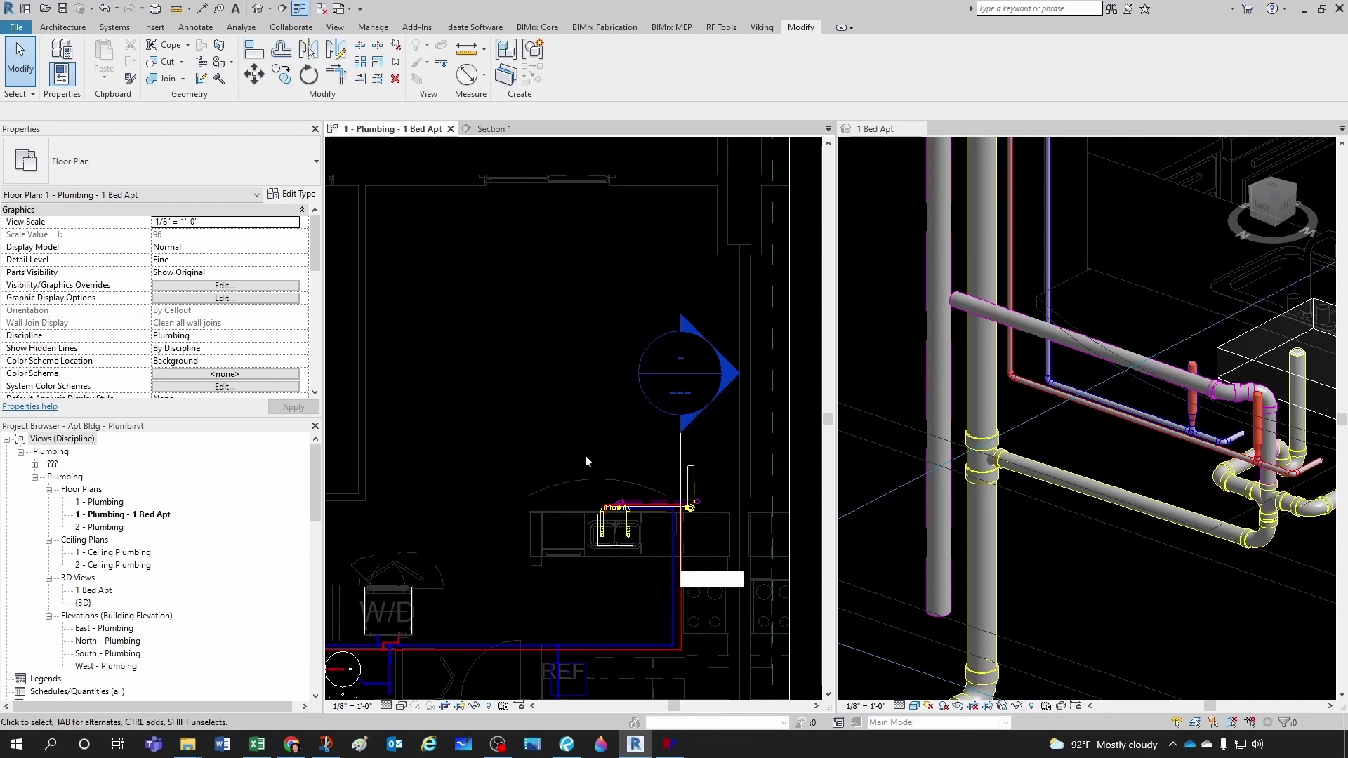
scroll(585, 456, "up", 2)
middle_click_drag(746, 508, 619, 471)
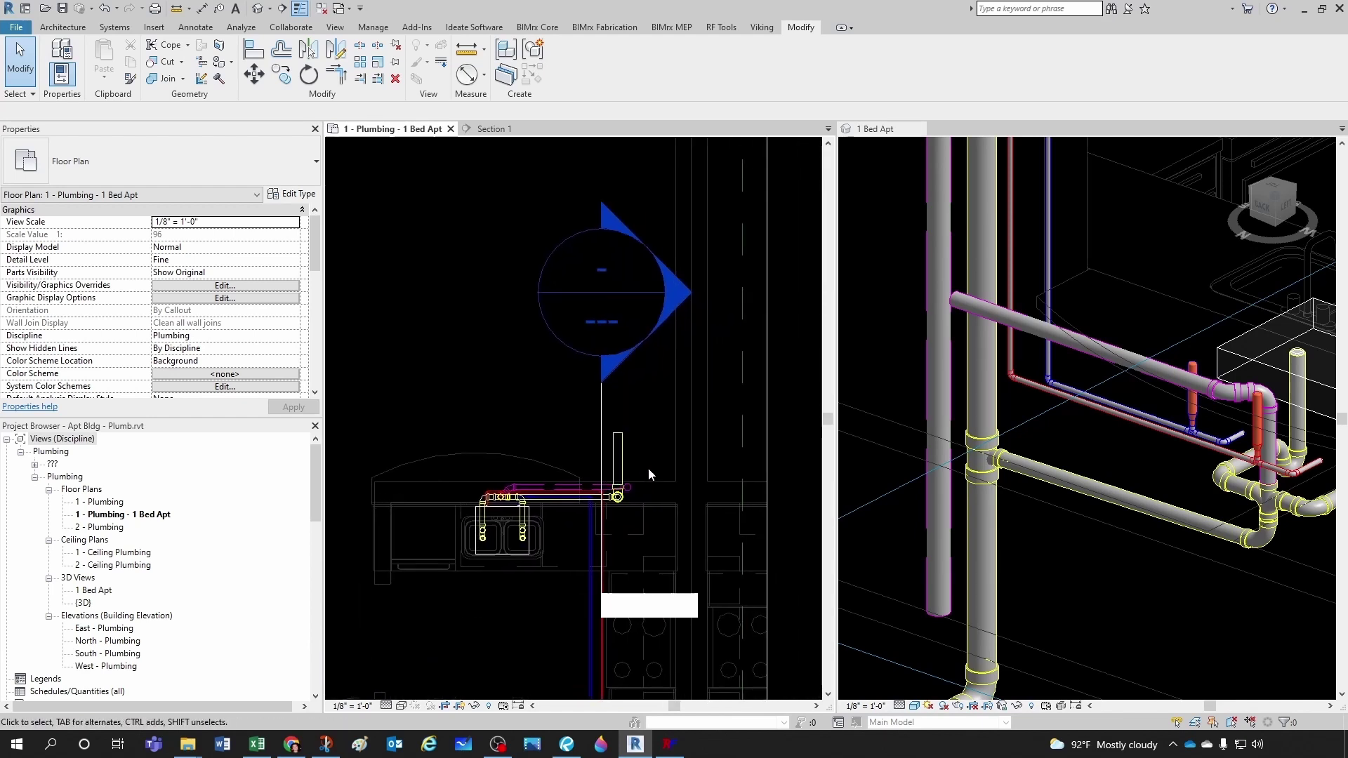
scroll(648, 468, "up", 1)
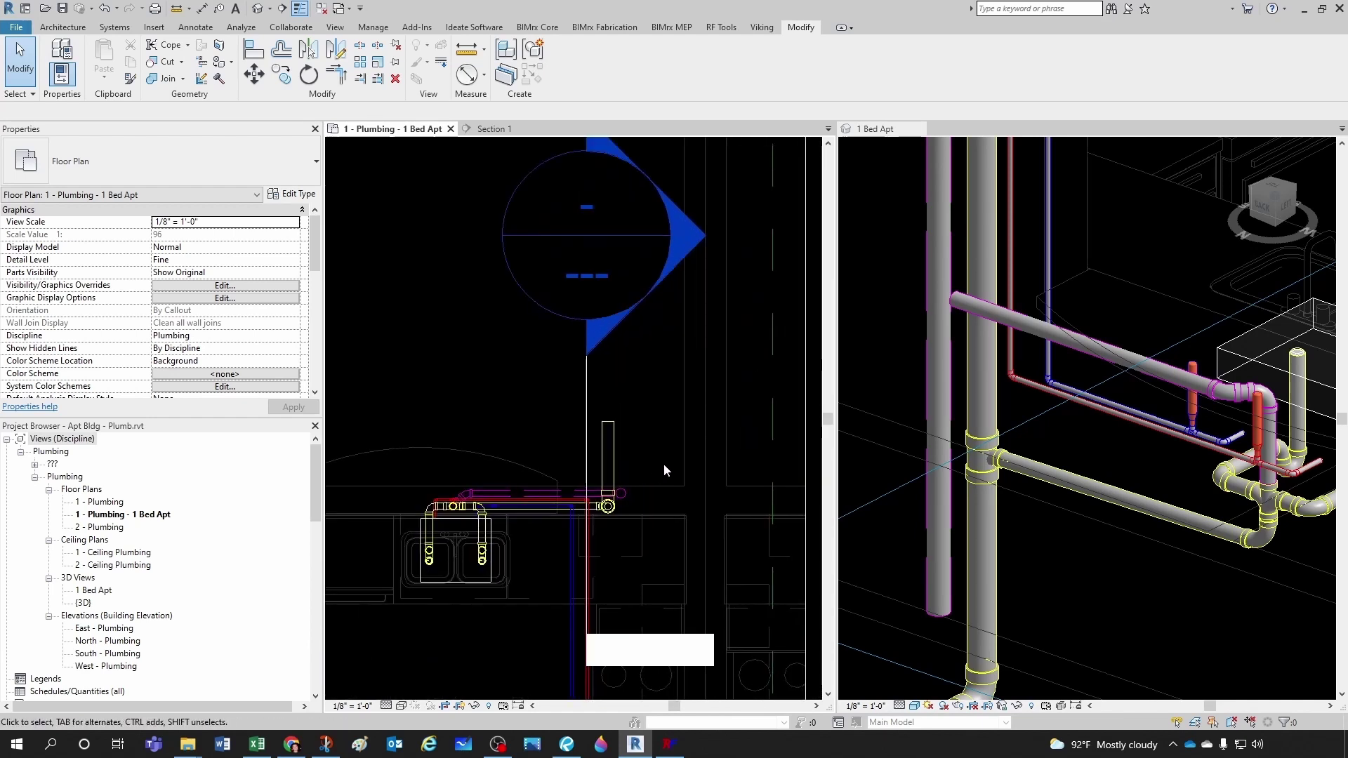
- In Section 1, use Create Similar to draw a 2" branch pipe out from the stack's midpoint
double_click(669, 274)
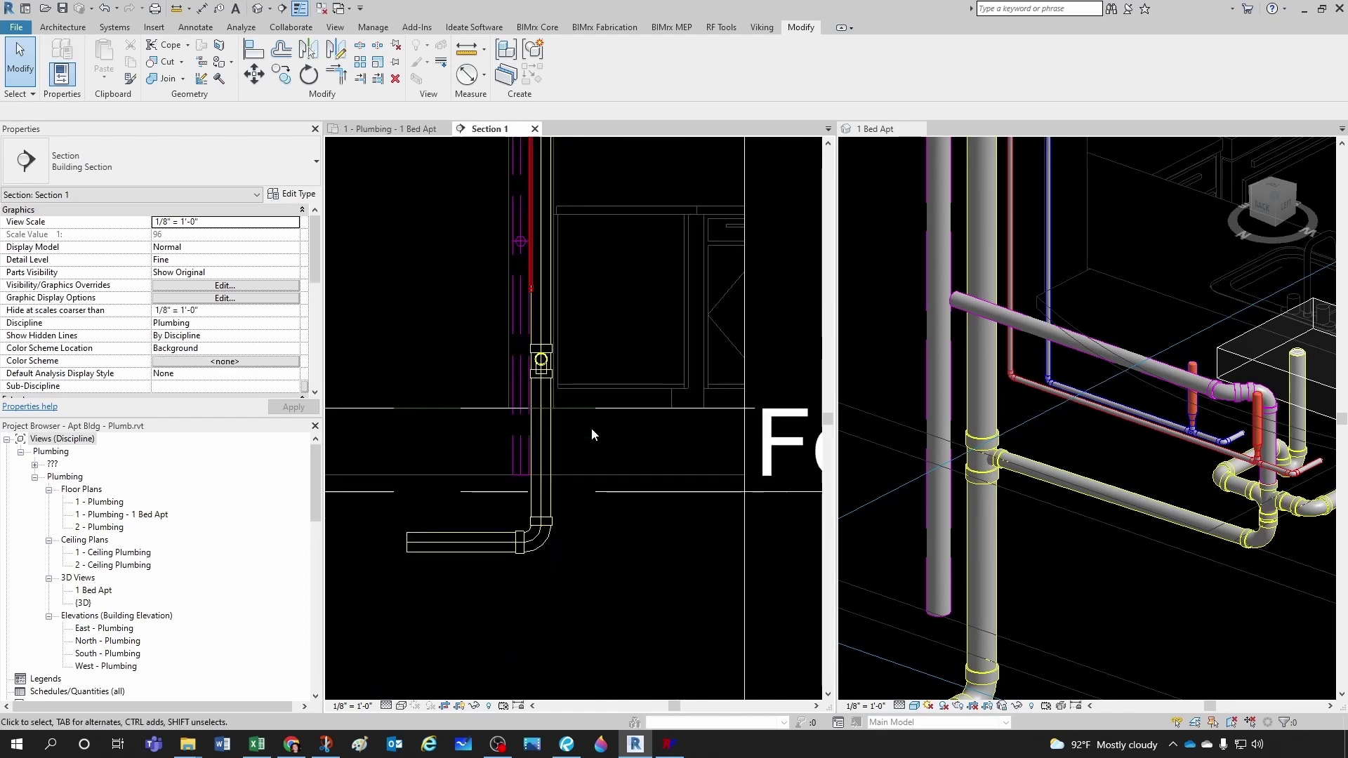
scroll(591, 434, "up", 1)
left_click(542, 431)
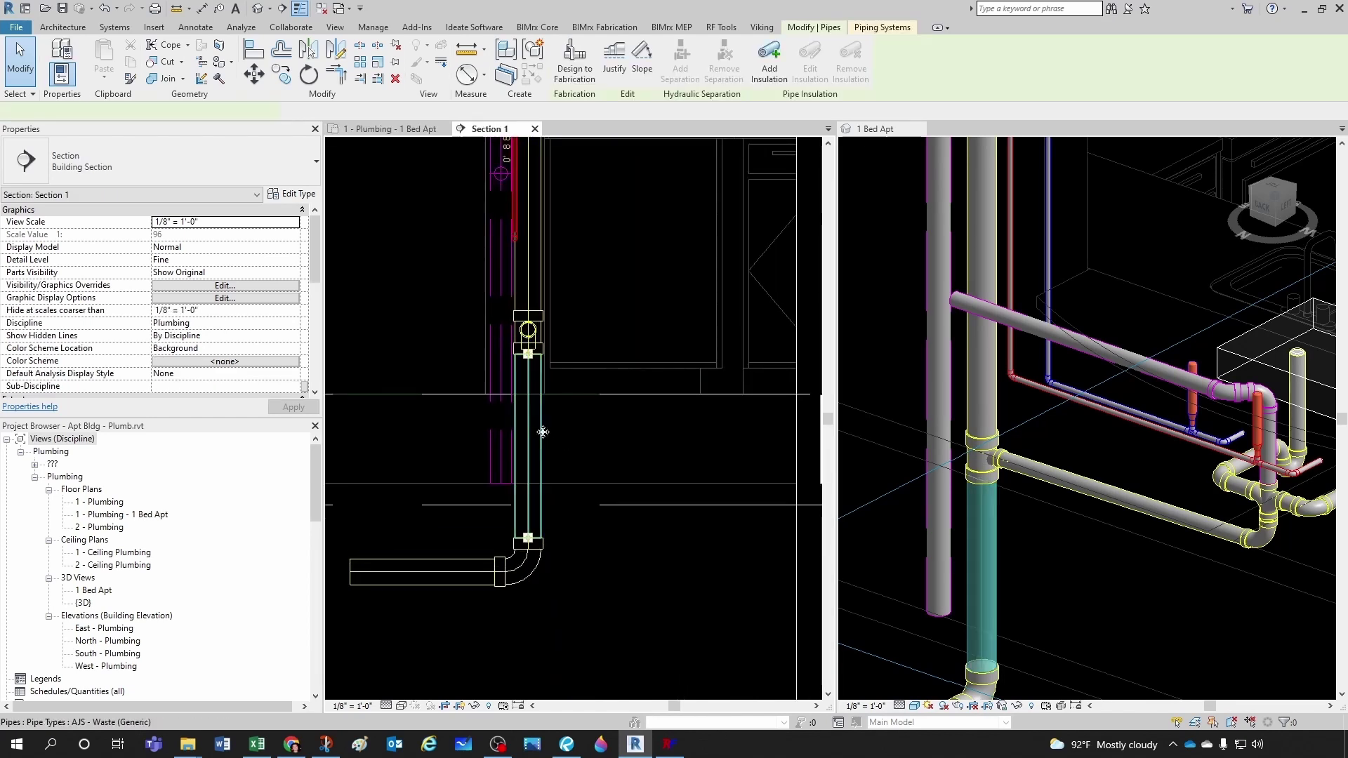
key("c")
key("s")
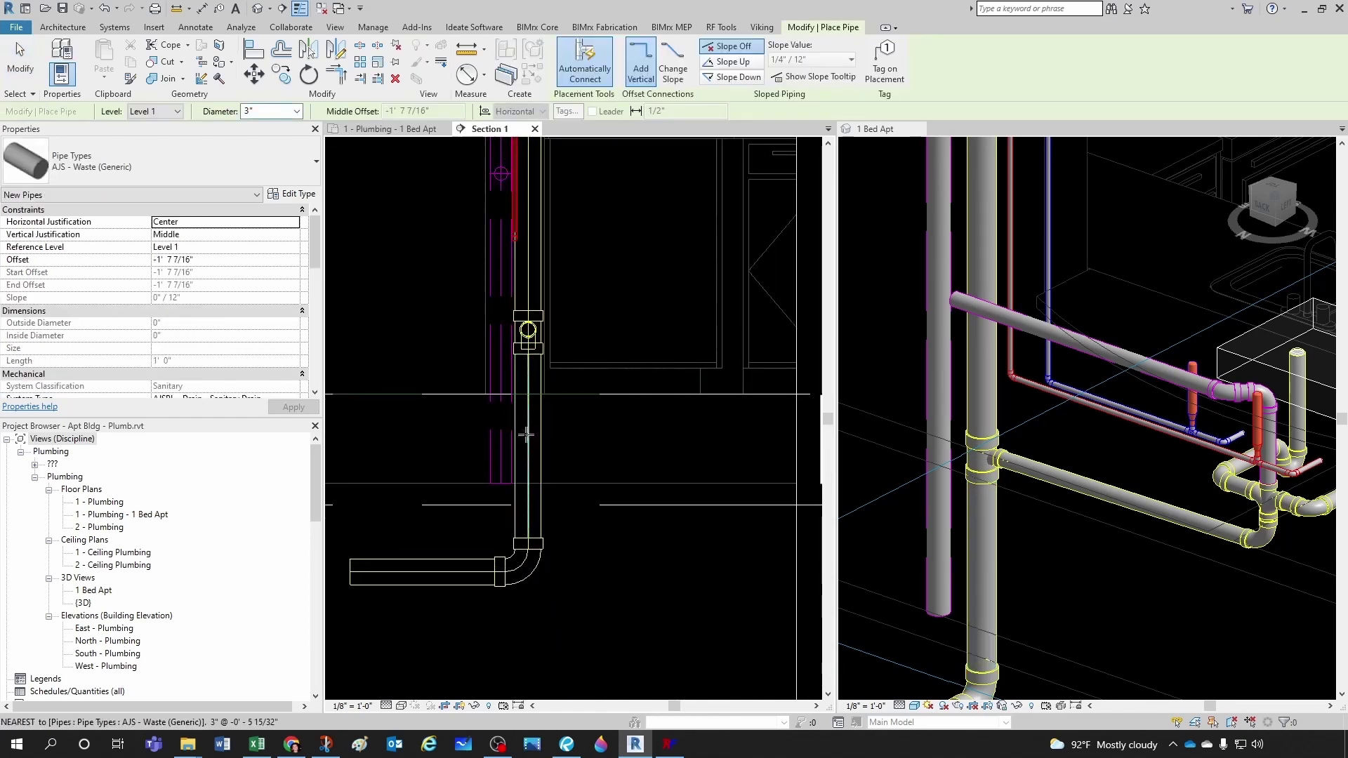
left_click(296, 111)
left_click(266, 178)
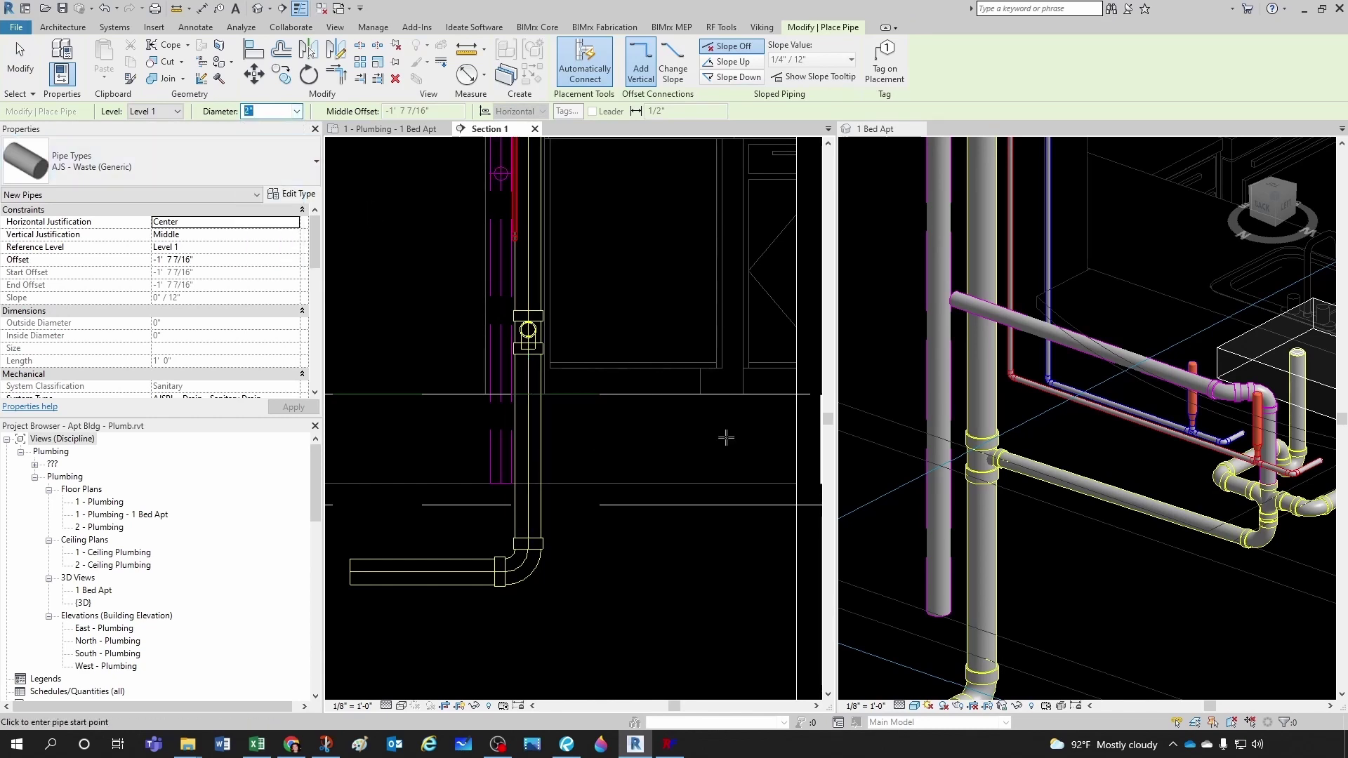
left_click(528, 446)
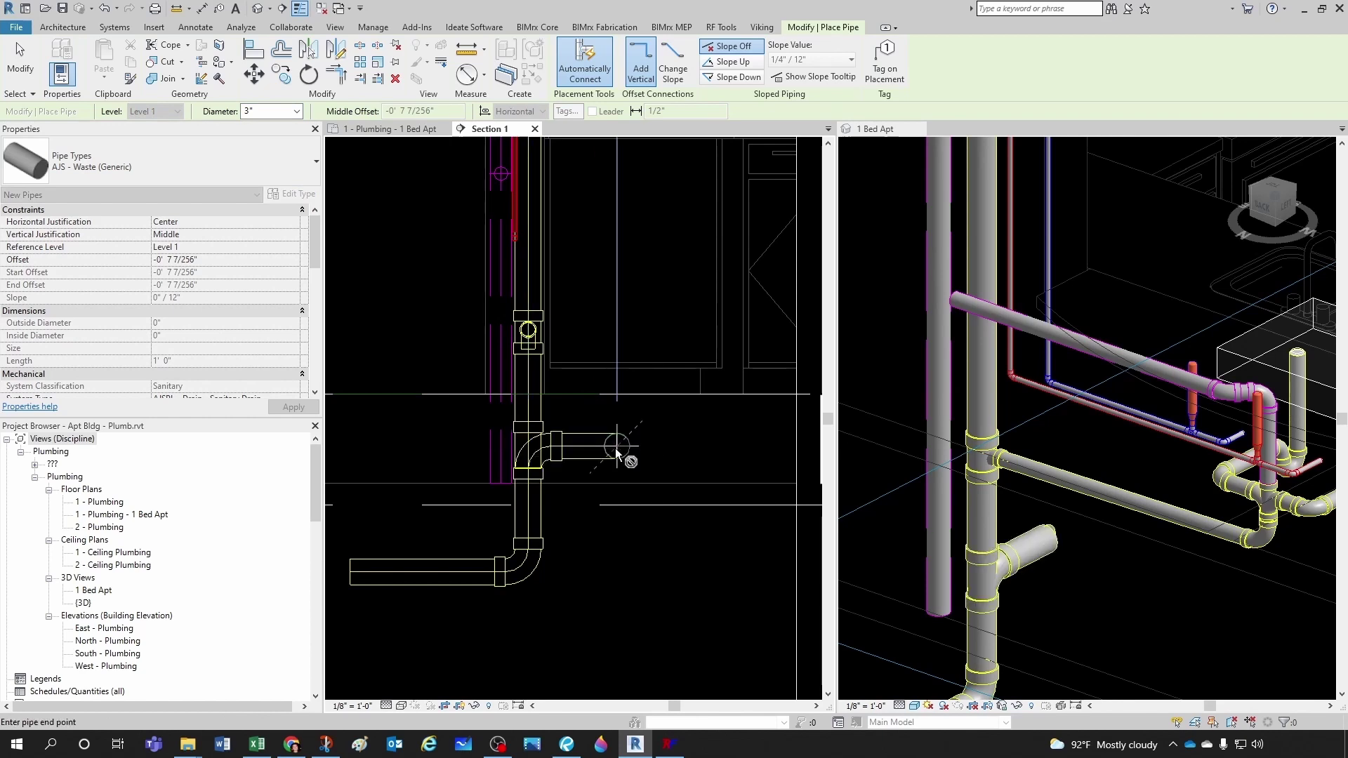
left_click(615, 448)
key("Escape")
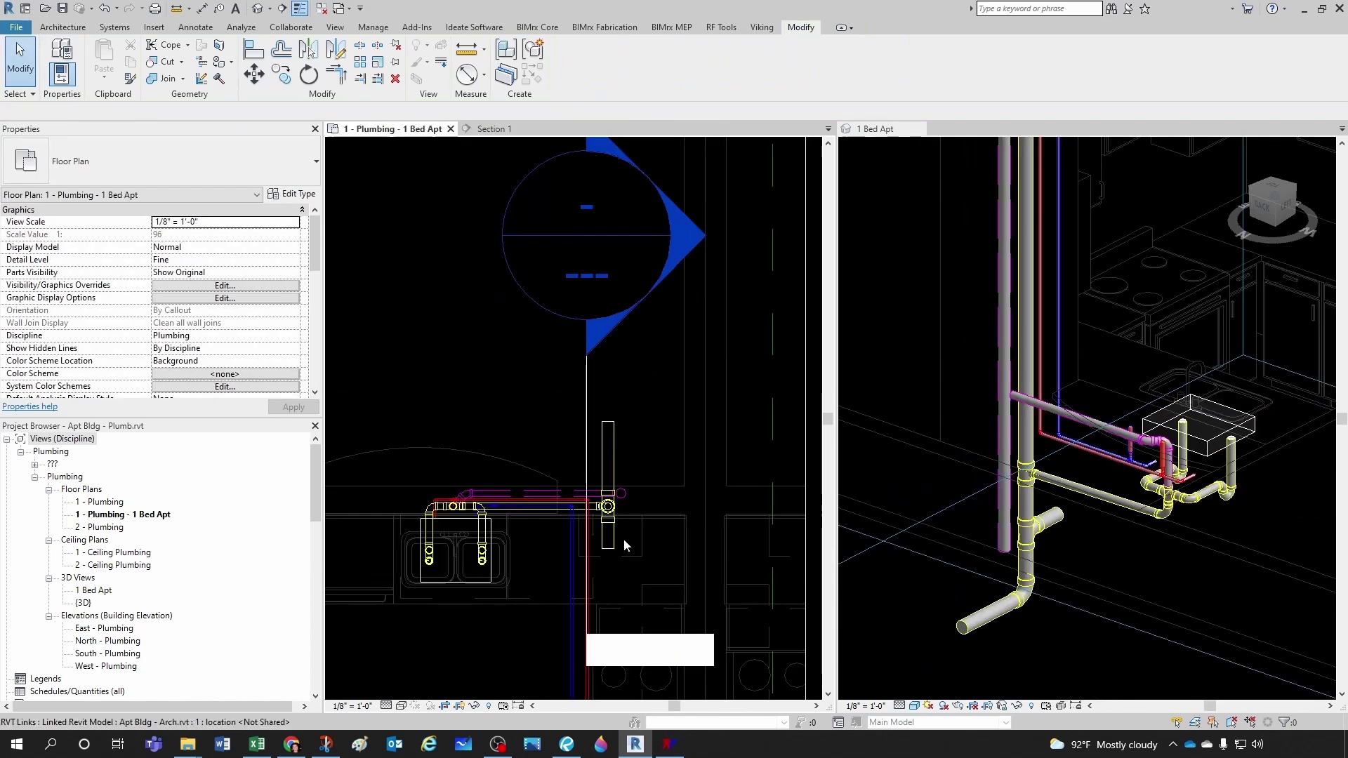
- Delete the leftover short pipe in the floor plan
scroll(622, 538, "up", 1)
left_click(612, 541)
key("Delete")
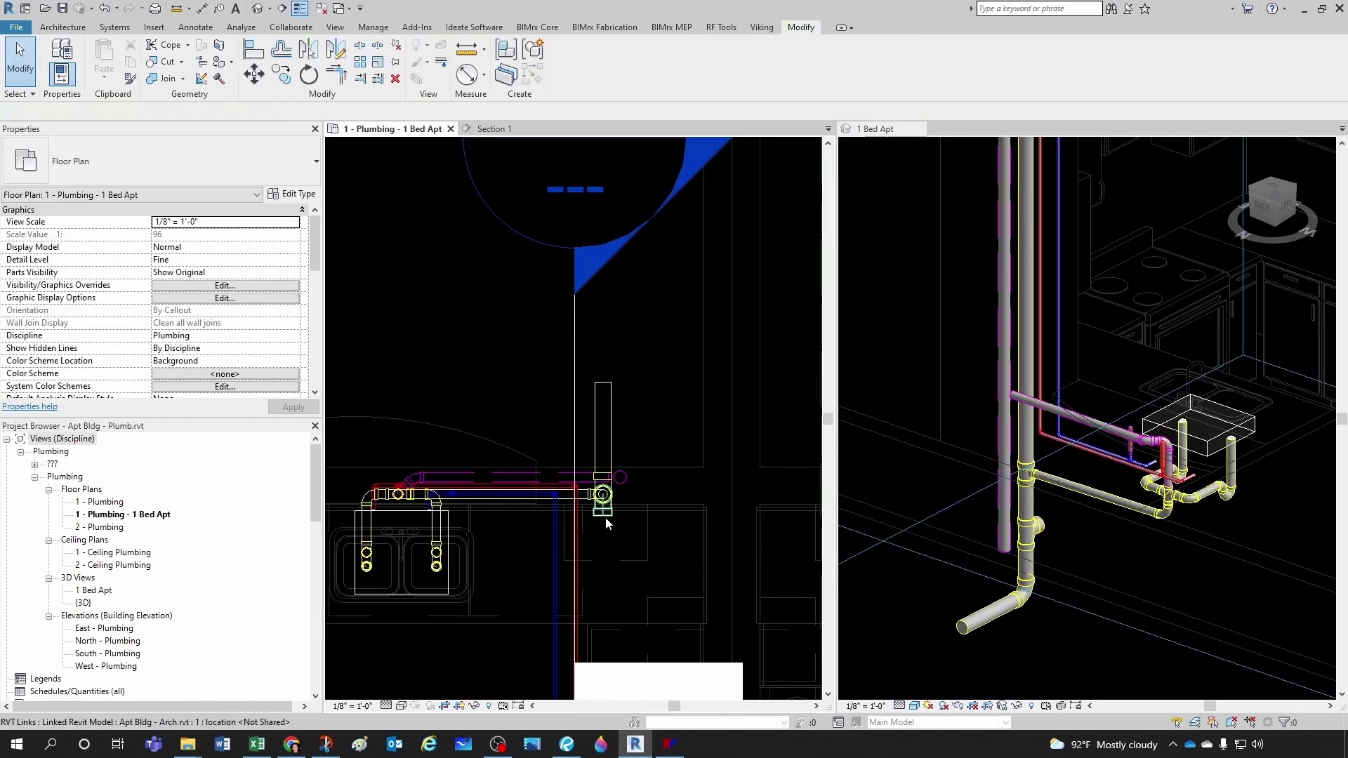
- Inspect the stack tee and short vertical waste pipe, orbiting the 3D model around the new branch
scroll(608, 540, "up", 1)
left_click(618, 520)
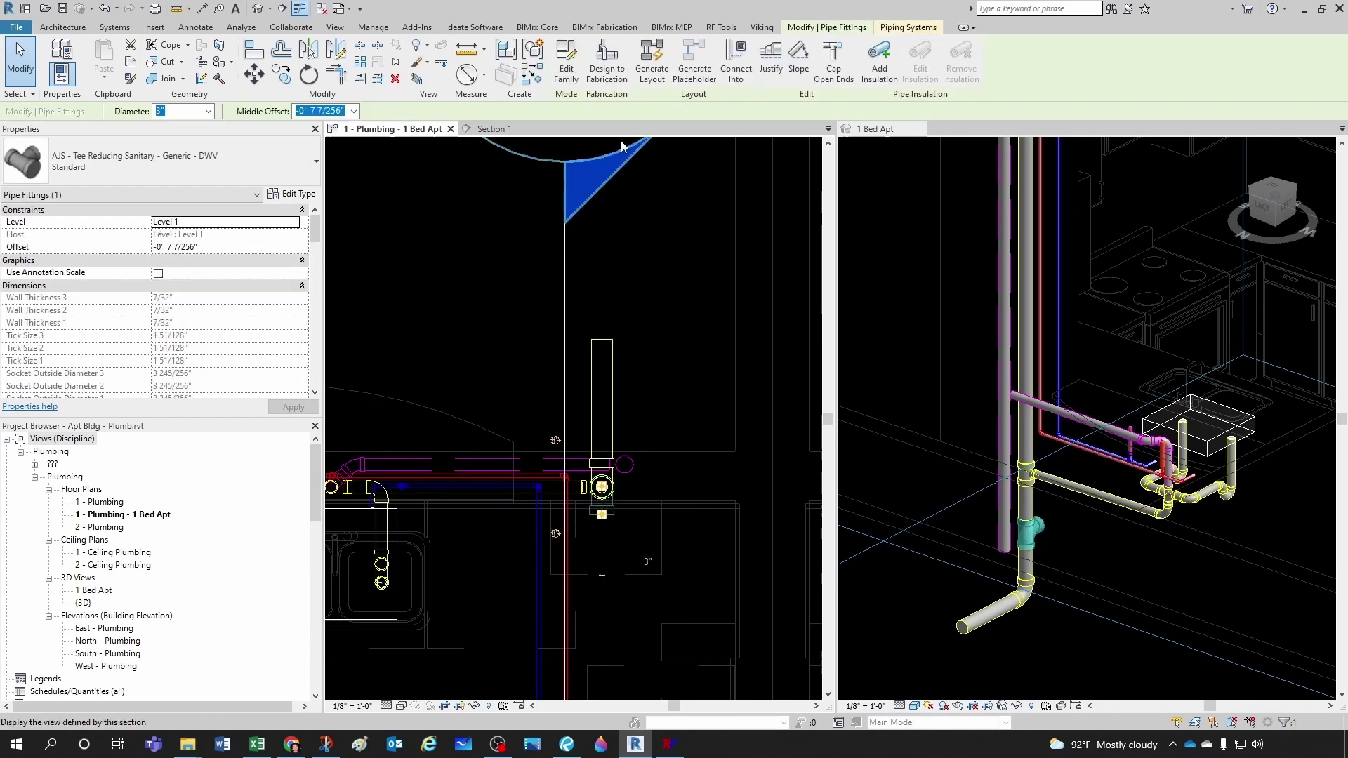
scroll(601, 558, "up", 1)
key("Escape")
scroll(1053, 555, "up", 2)
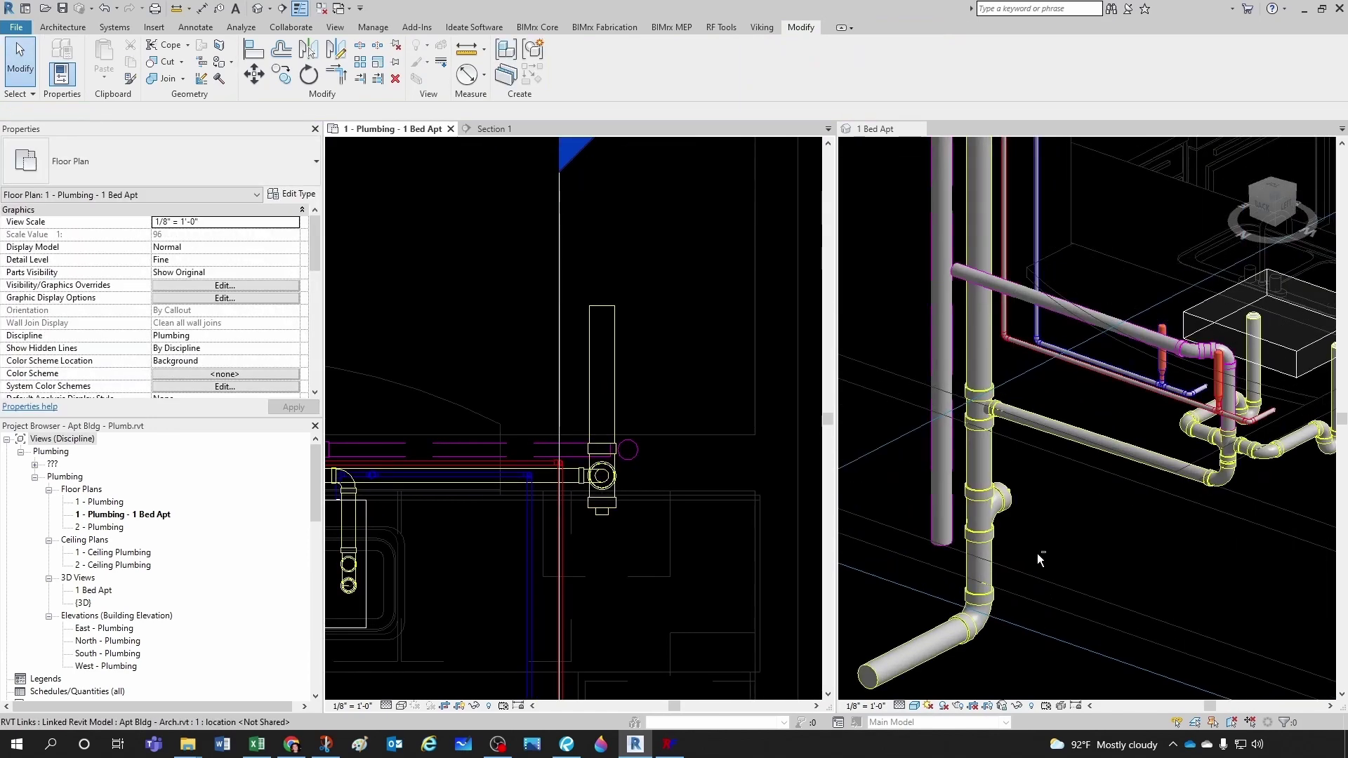
scroll(1000, 463, "up", 1)
left_click(989, 455)
middle_click_drag(1017, 592, 966, 598, "shift")
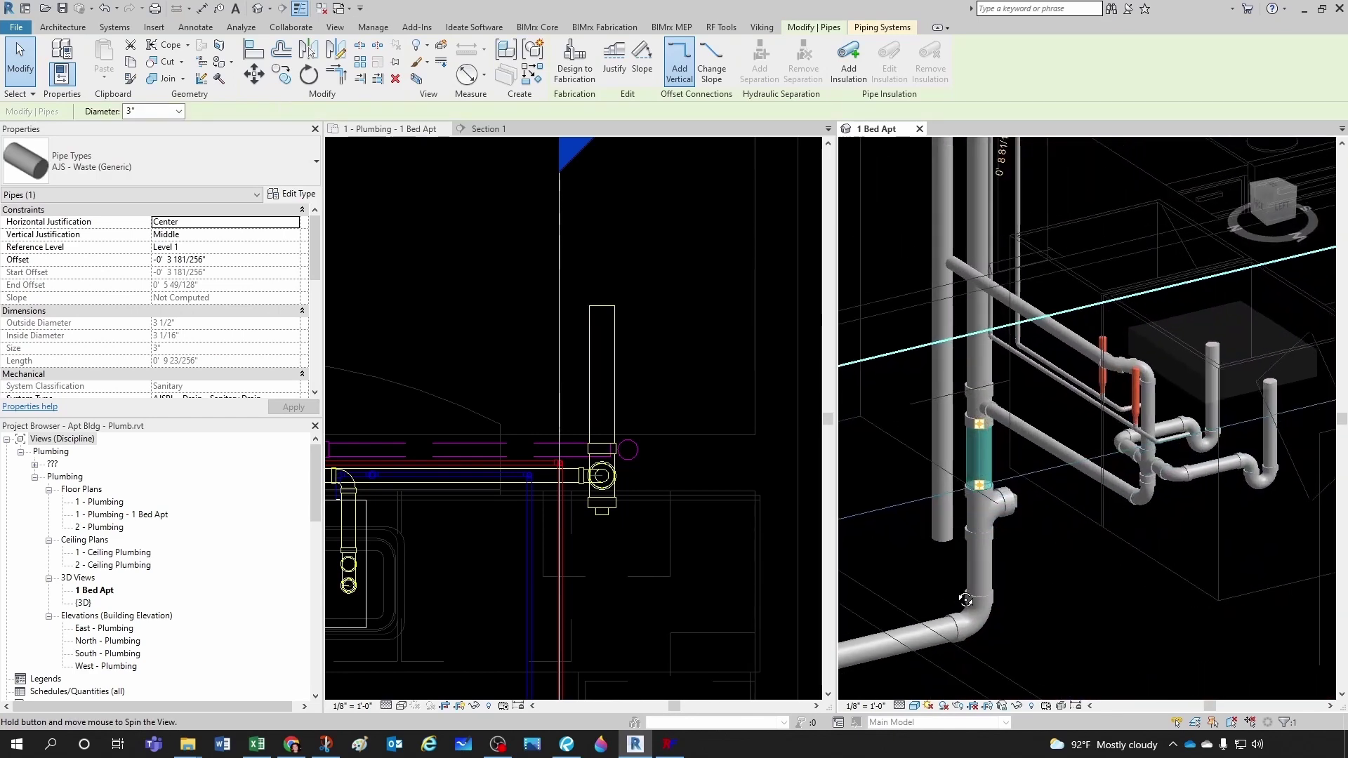
key("Escape")
scroll(642, 400, "down", 1)
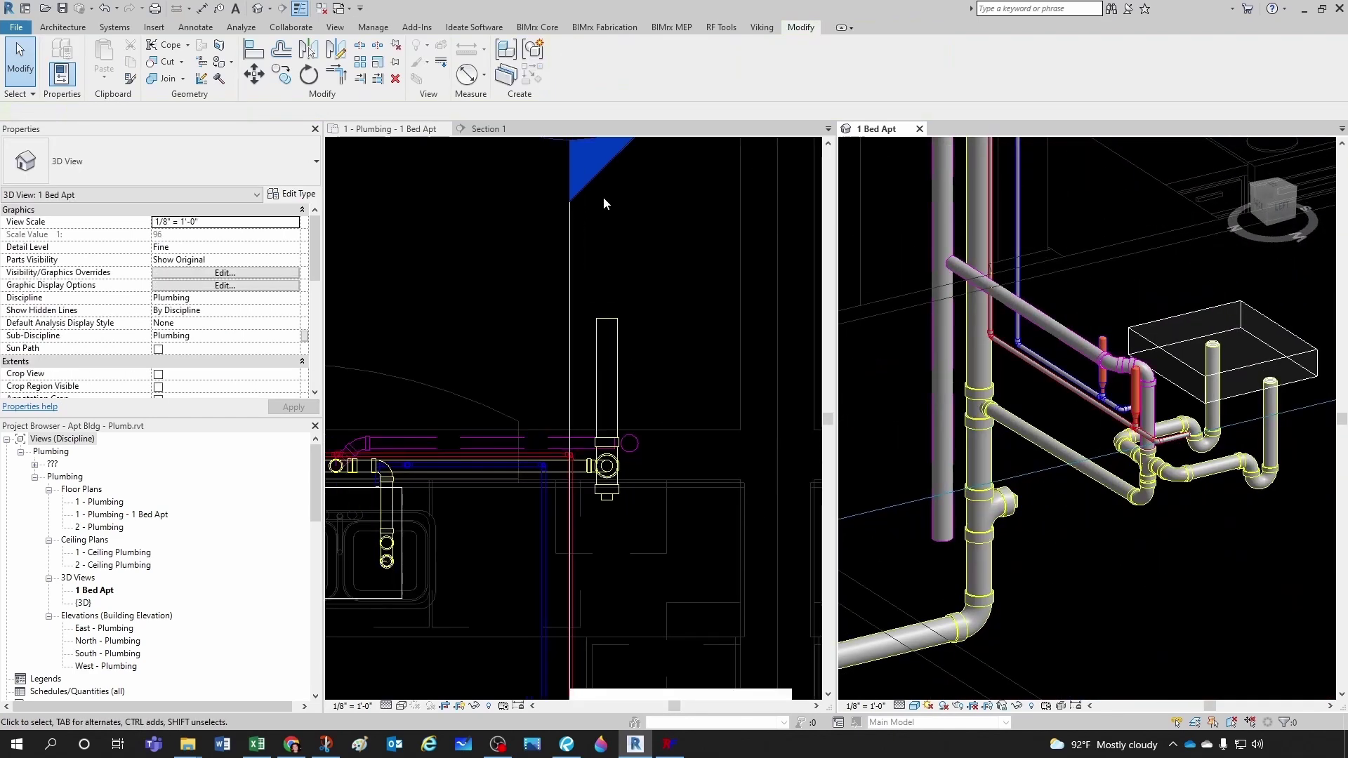
- In Section 1, raise the reducing sanitary tee to a 0' 1 57/256" offset
left_click(483, 131)
scroll(547, 478, "up", 3)
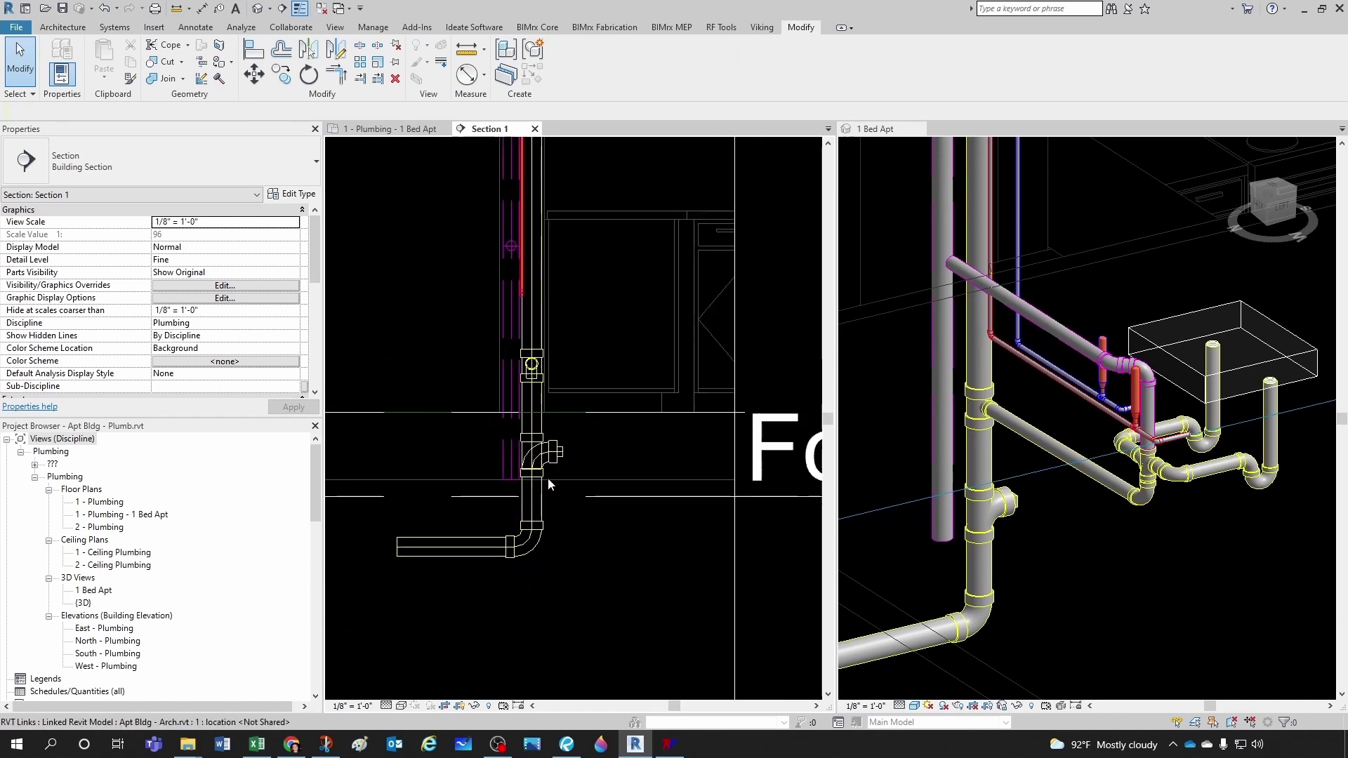
middle_click_drag(606, 434, 575, 546)
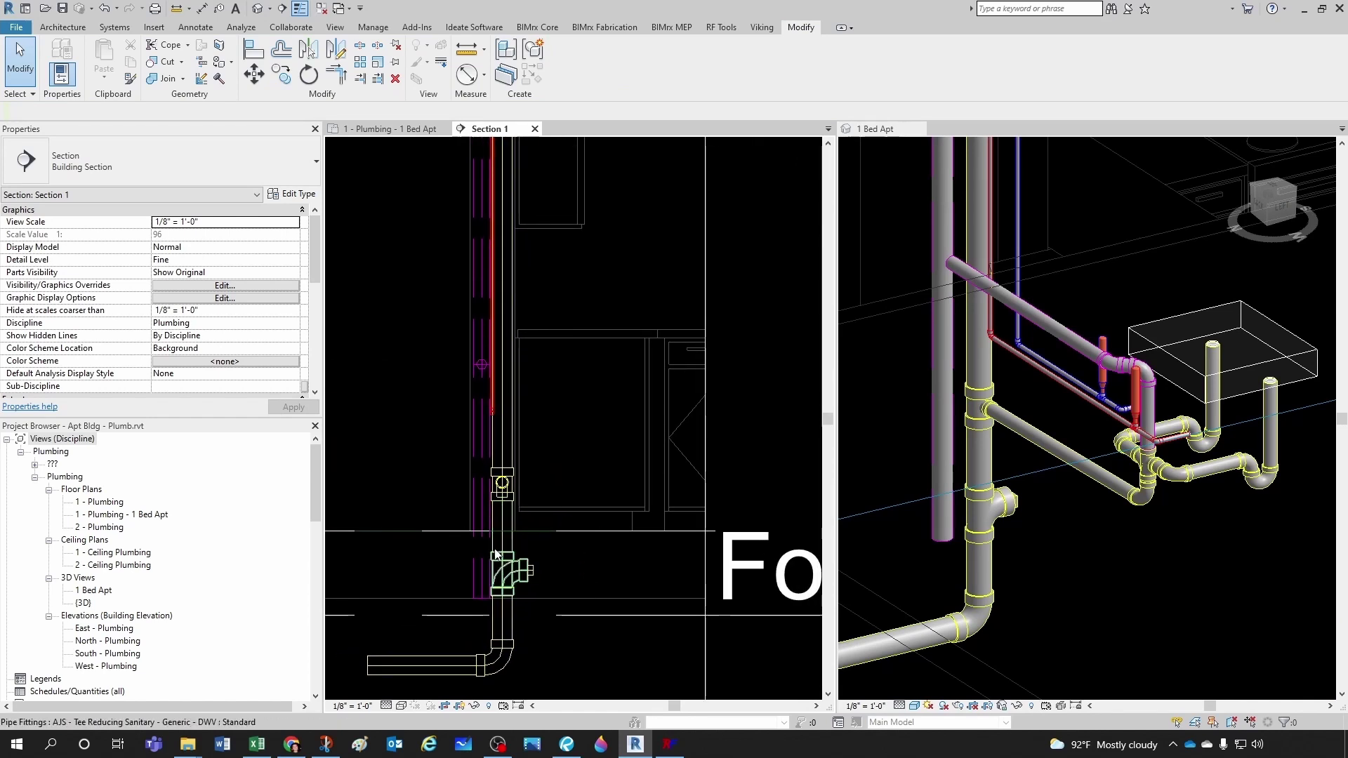
scroll(496, 555, "up", 1)
scroll(542, 569, "up", 1)
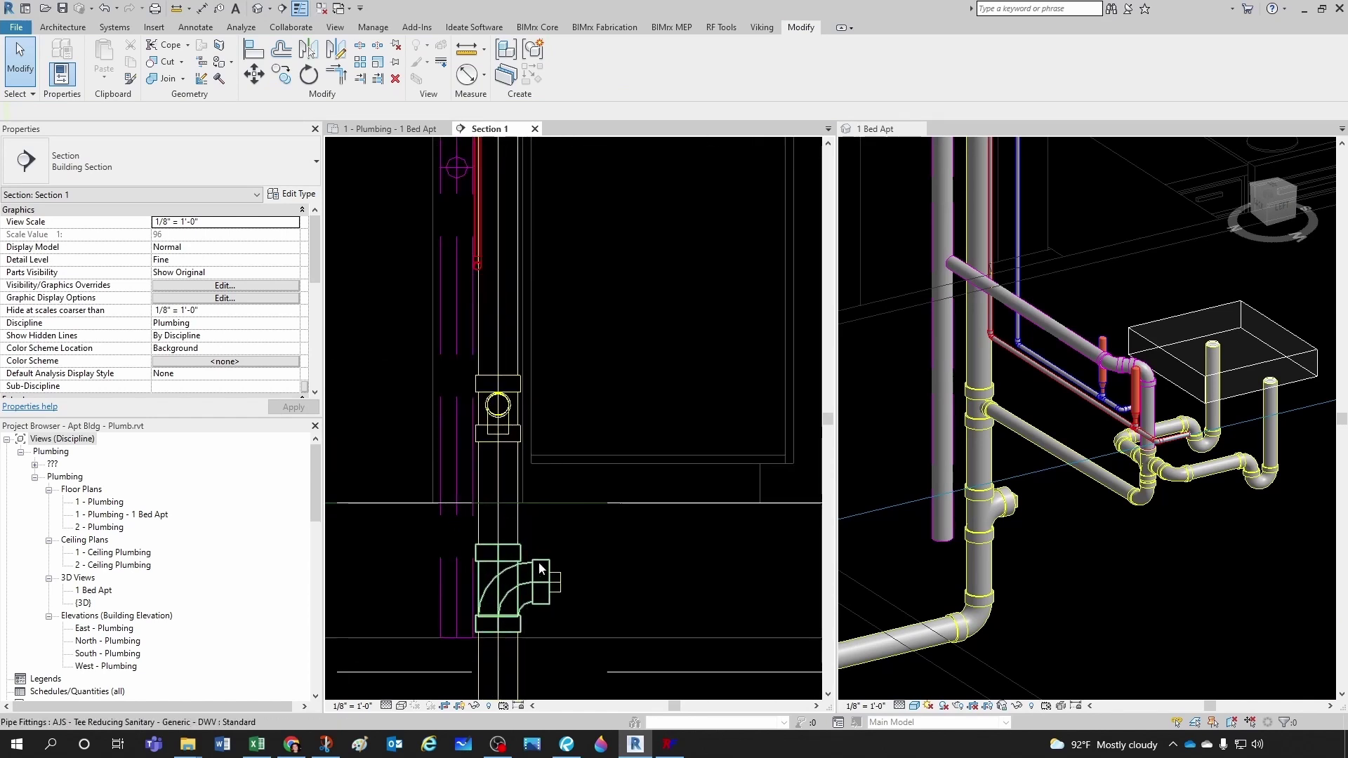
left_click(542, 568)
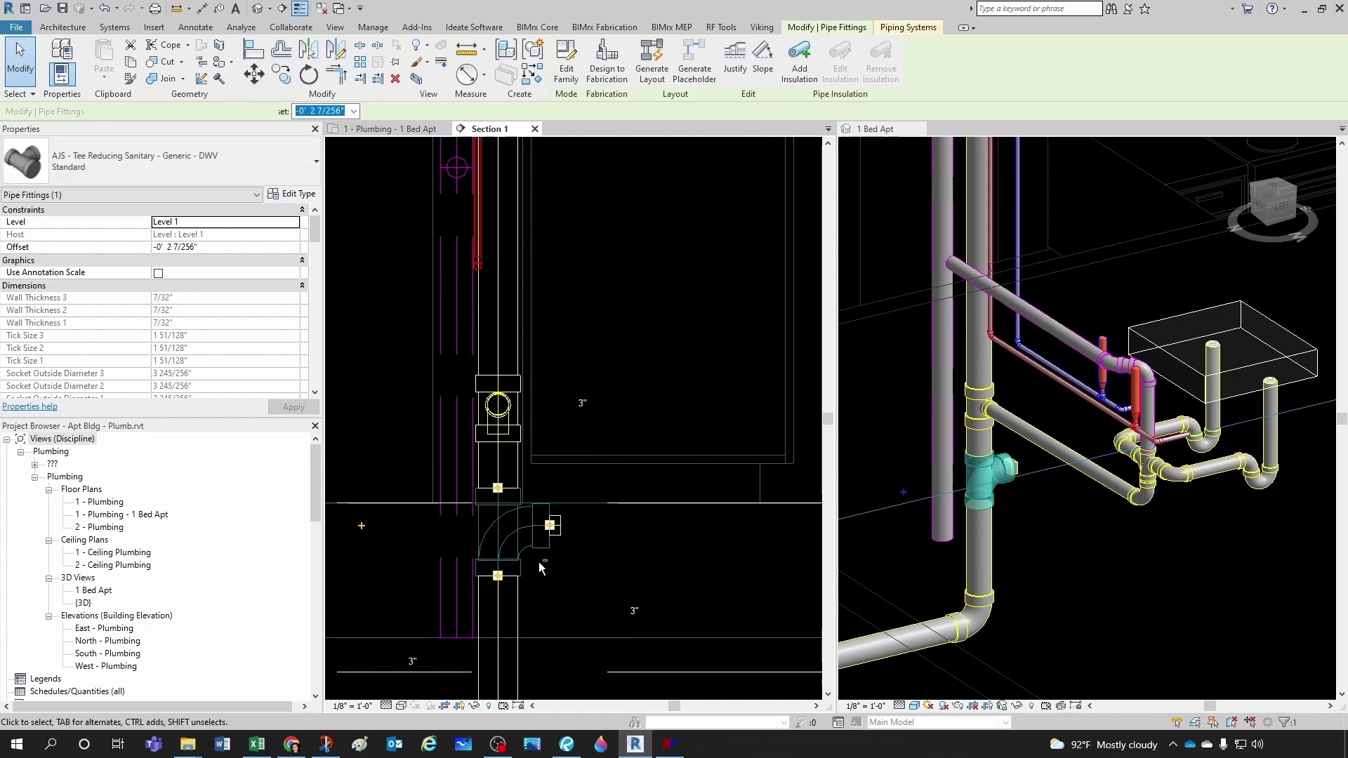
key("shift+Up")
key("Up")
key("Up")
key("Up")
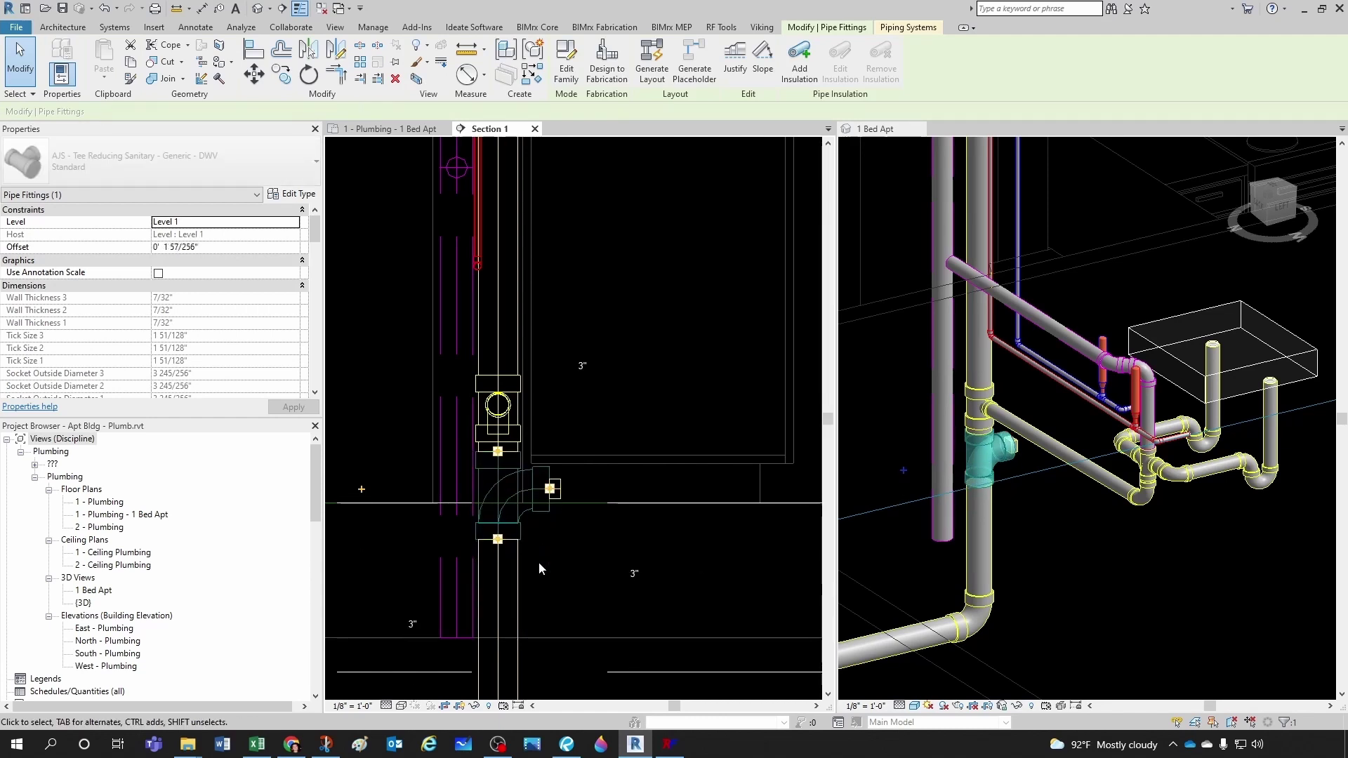
key("Escape")
left_click(1145, 529)
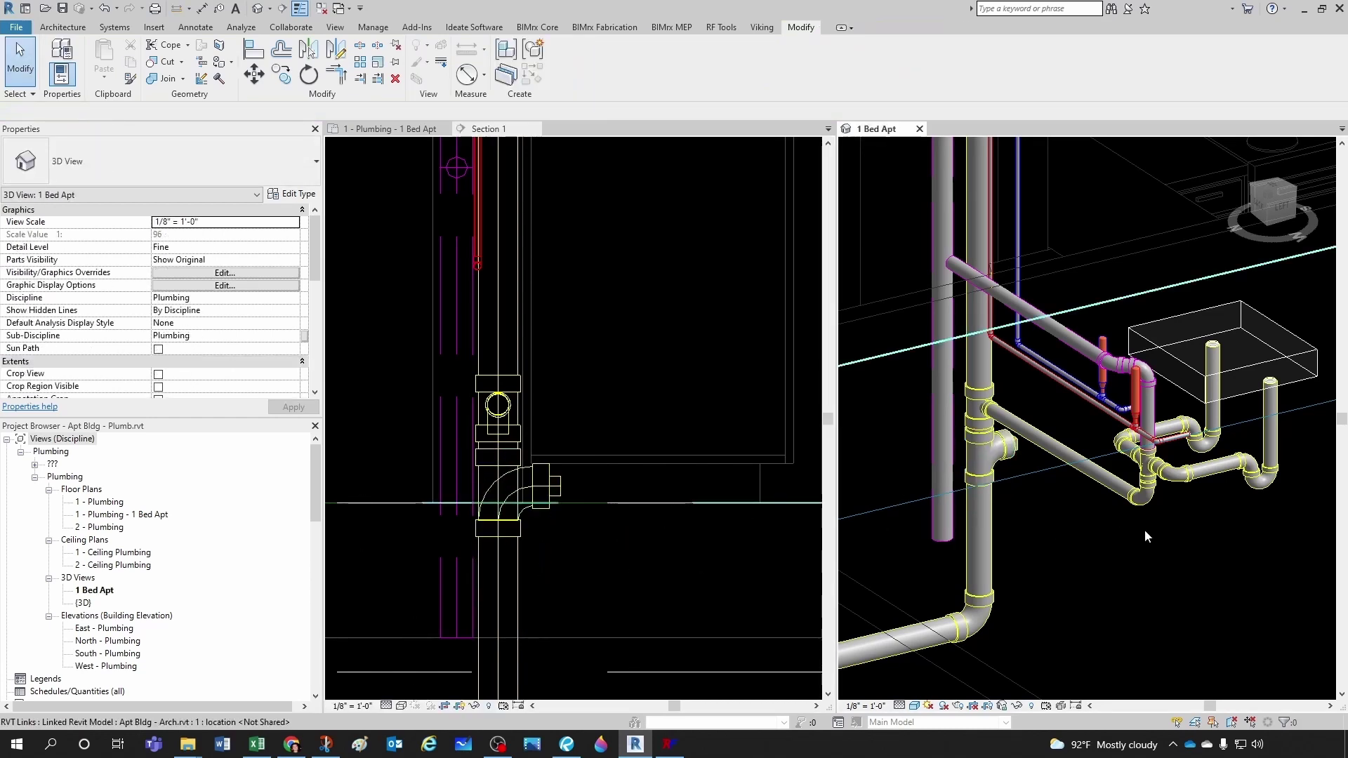
- Give the horizontal waste pipe under the sink a 1' 6" middle offset
scroll(1145, 530, "down", 1)
middle_click_drag(1191, 531, 972, 544)
scroll(979, 525, "up", 1)
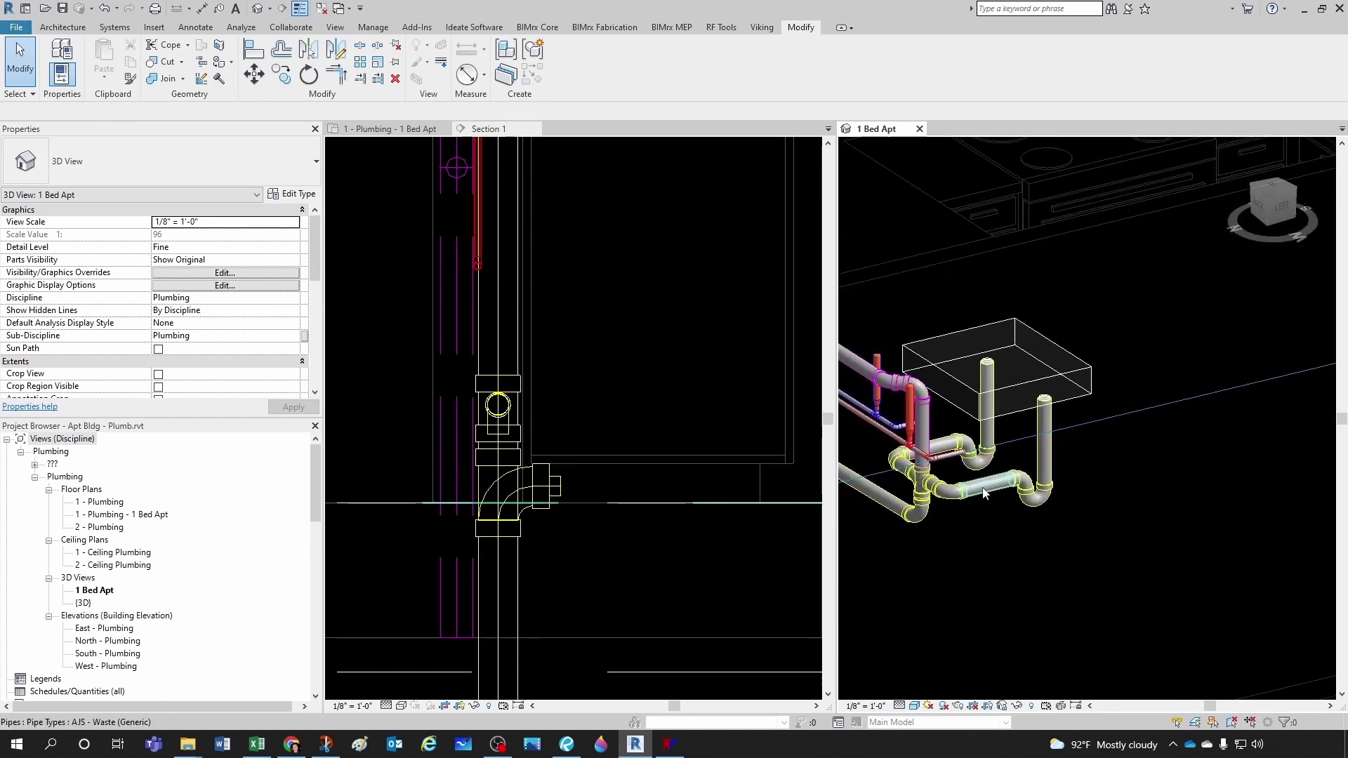
left_click(983, 491)
left_click(286, 111)
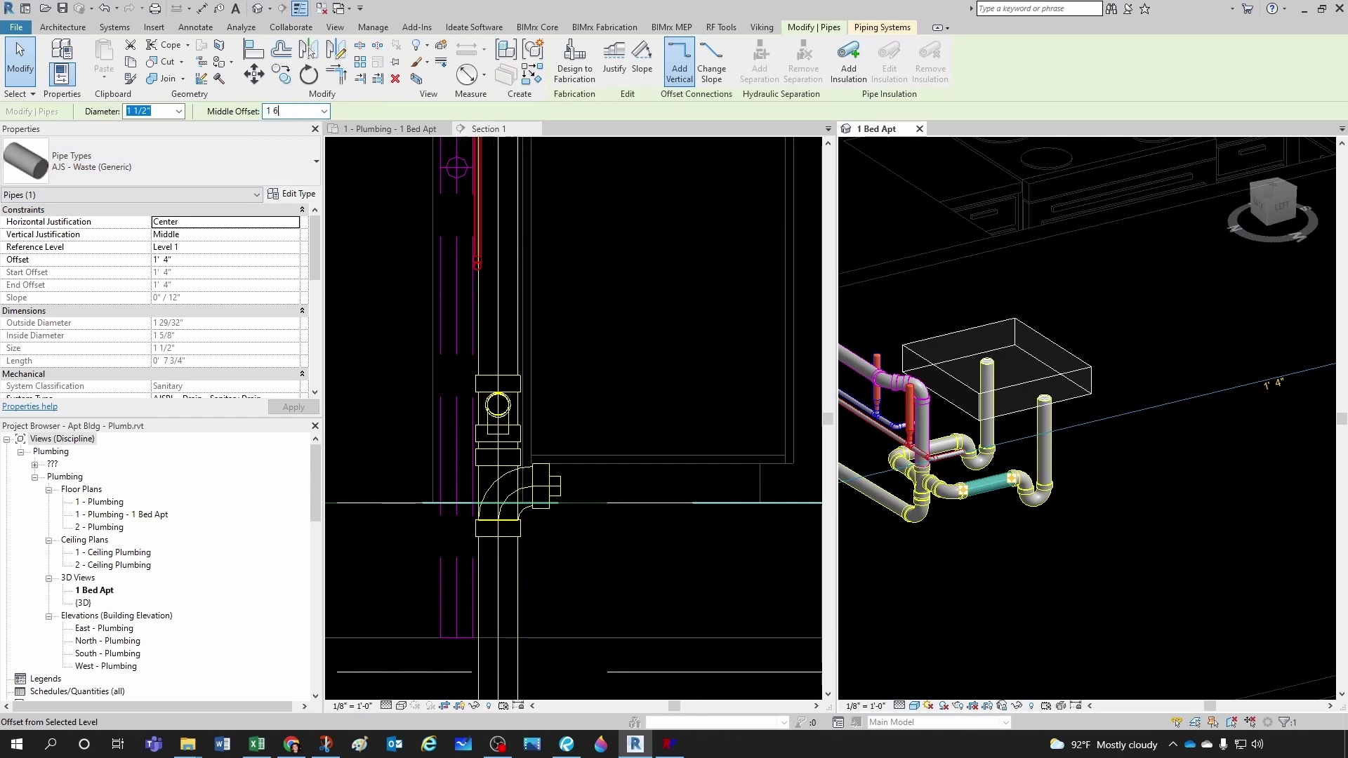
key("Return")
- Nudge the sink drain pipe up two steps in Section 1
left_click(1151, 595)
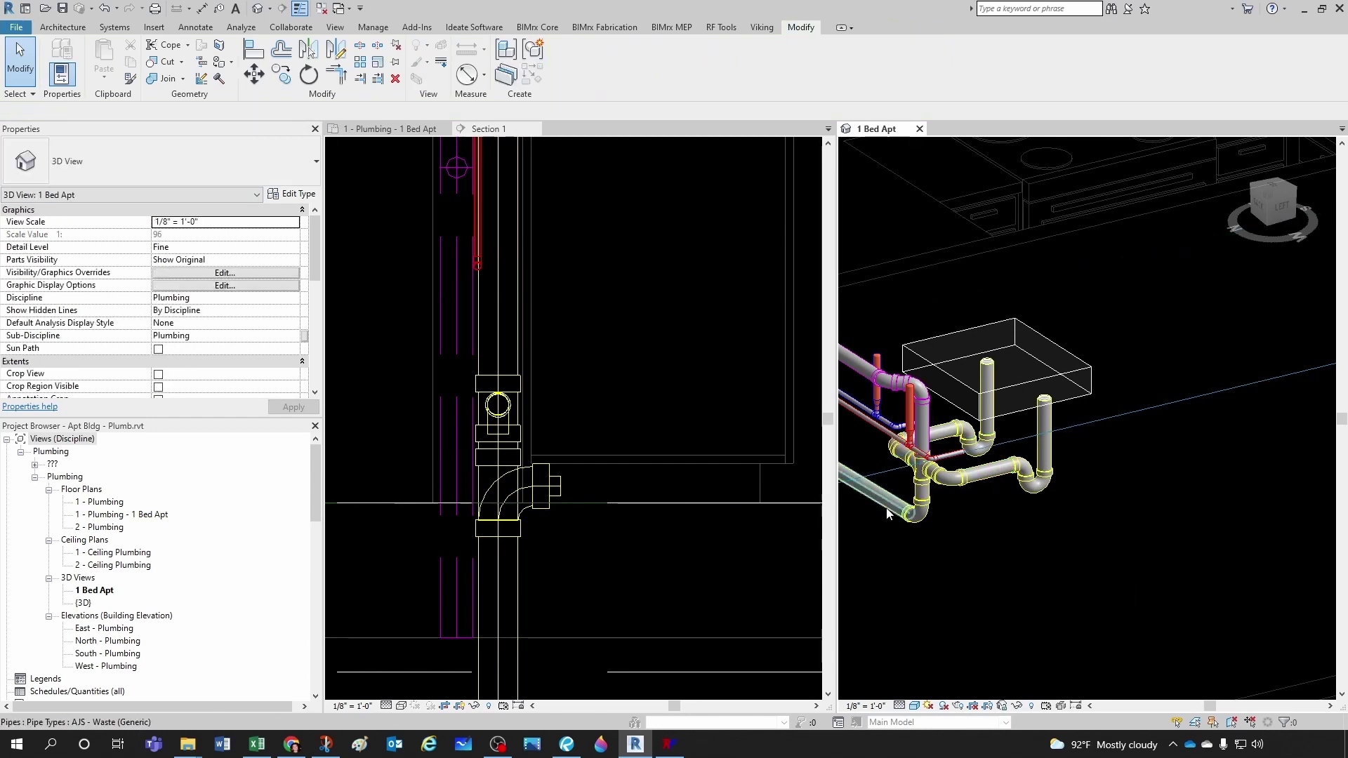
left_click(744, 505)
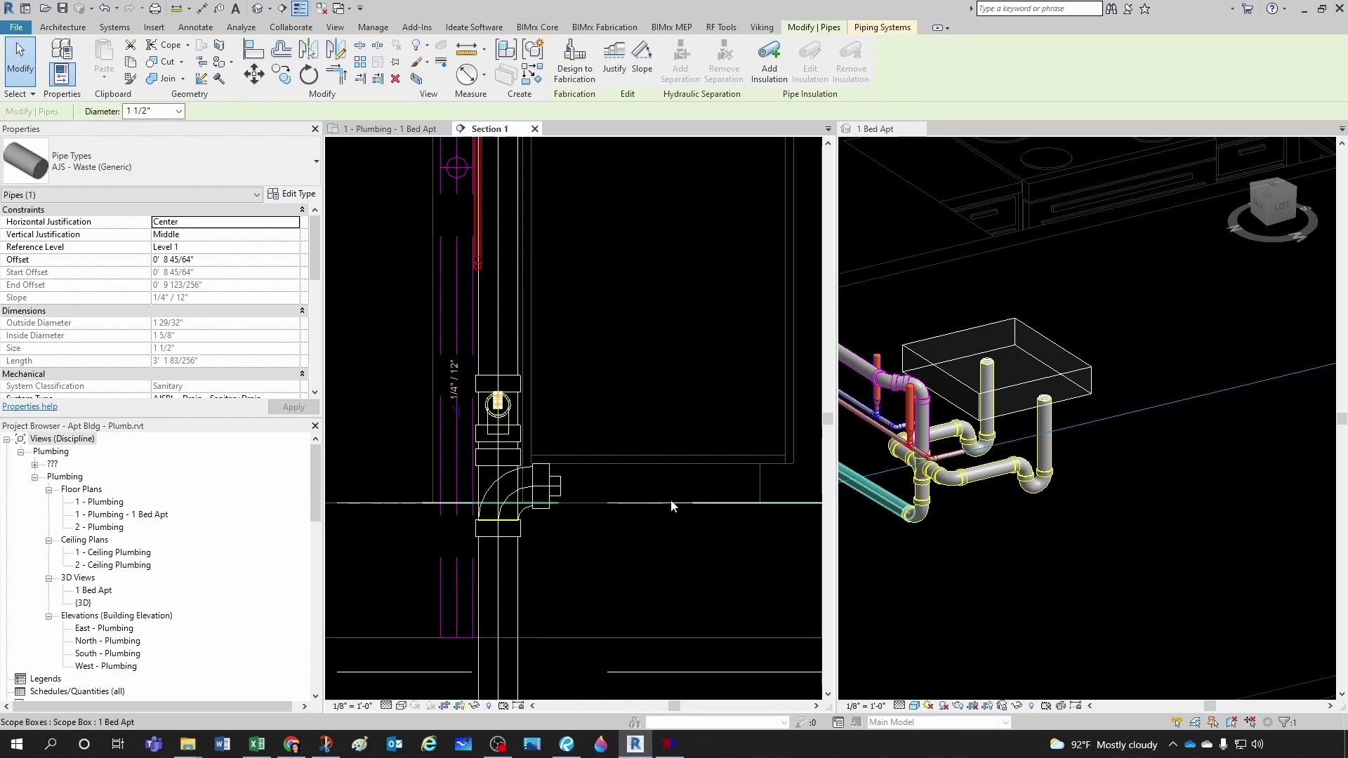
key("Up")
key("Up")
key("Up")
key("Up")
key("Up")
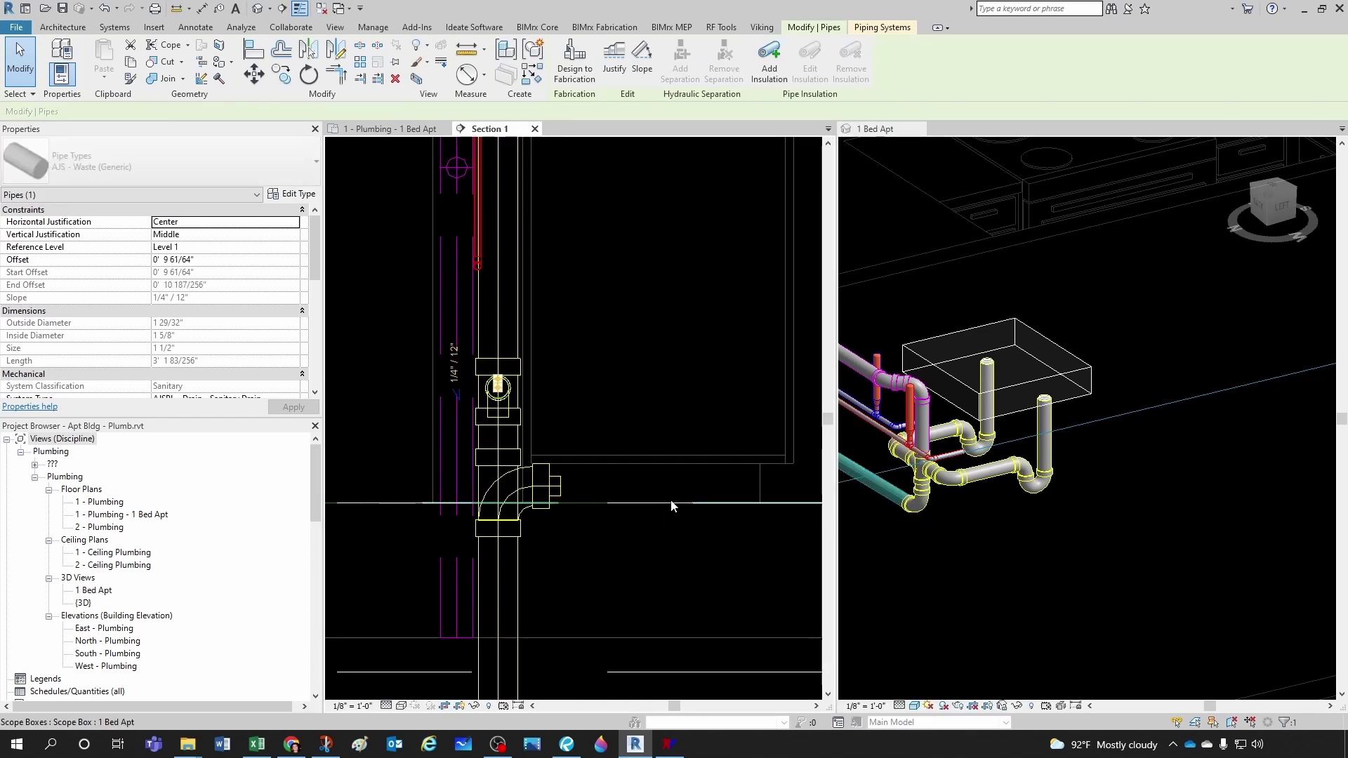
key("Up")
key("Up")
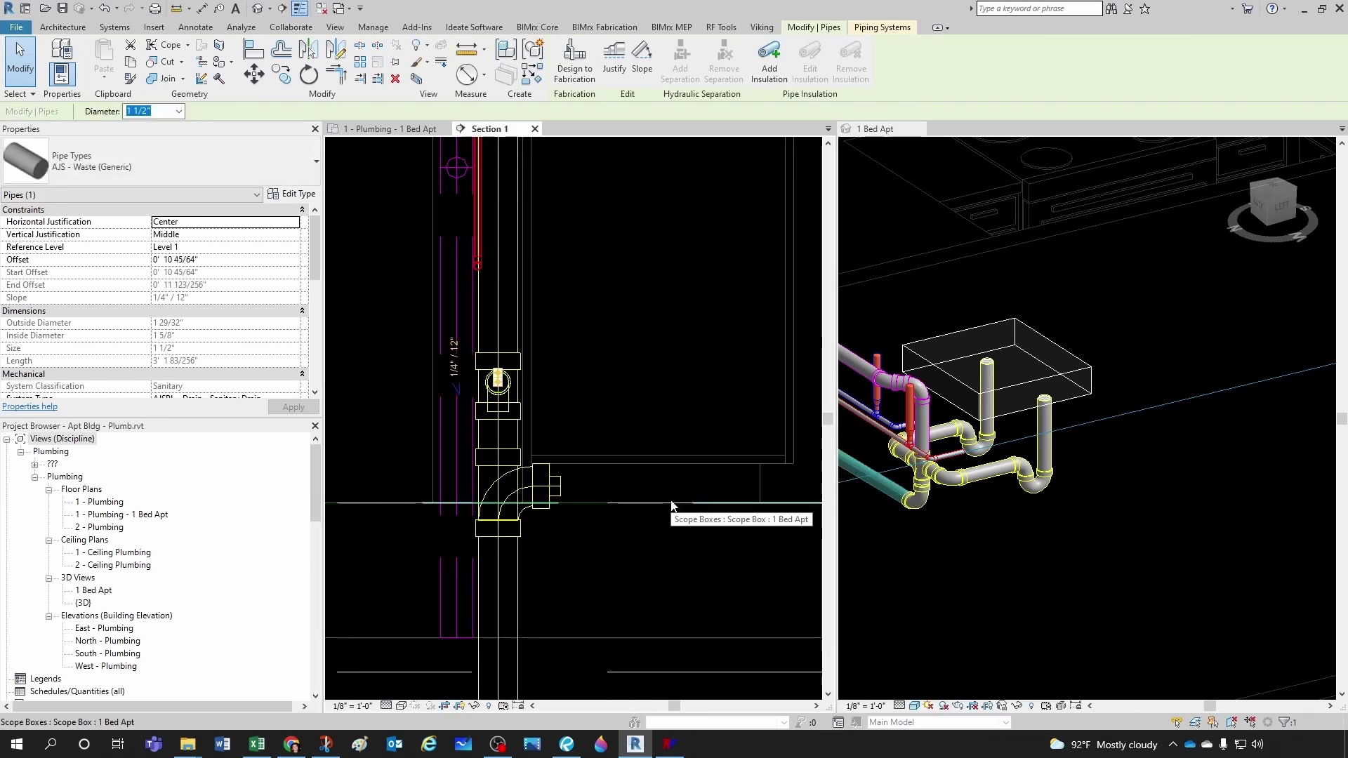
key("Escape")
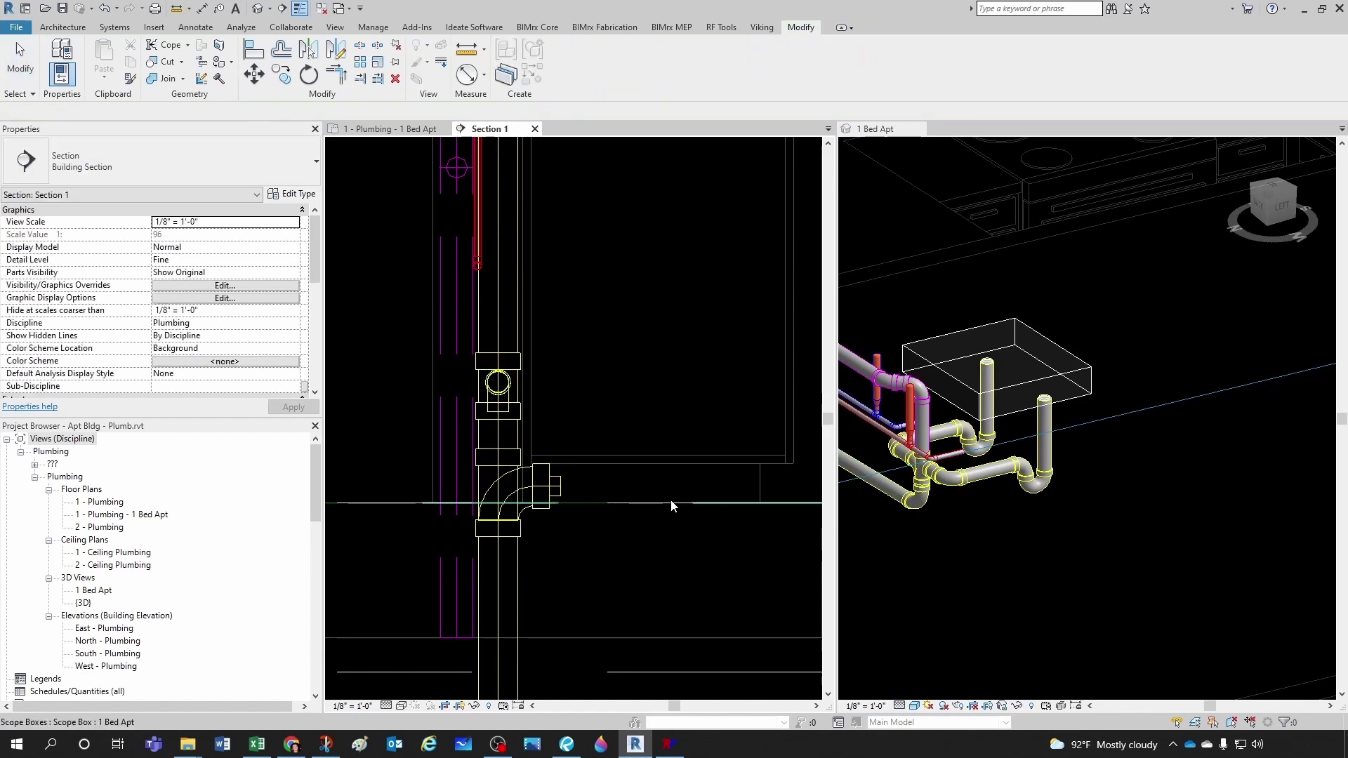
- Nudge the reducing sanitary tee up two steps to a 0' 5 121/256" offset
left_click(519, 481)
key("Up")
key("Up")
key("Up")
key("Up")
key("Up")
key("Up")
key("Up")
key("Up")
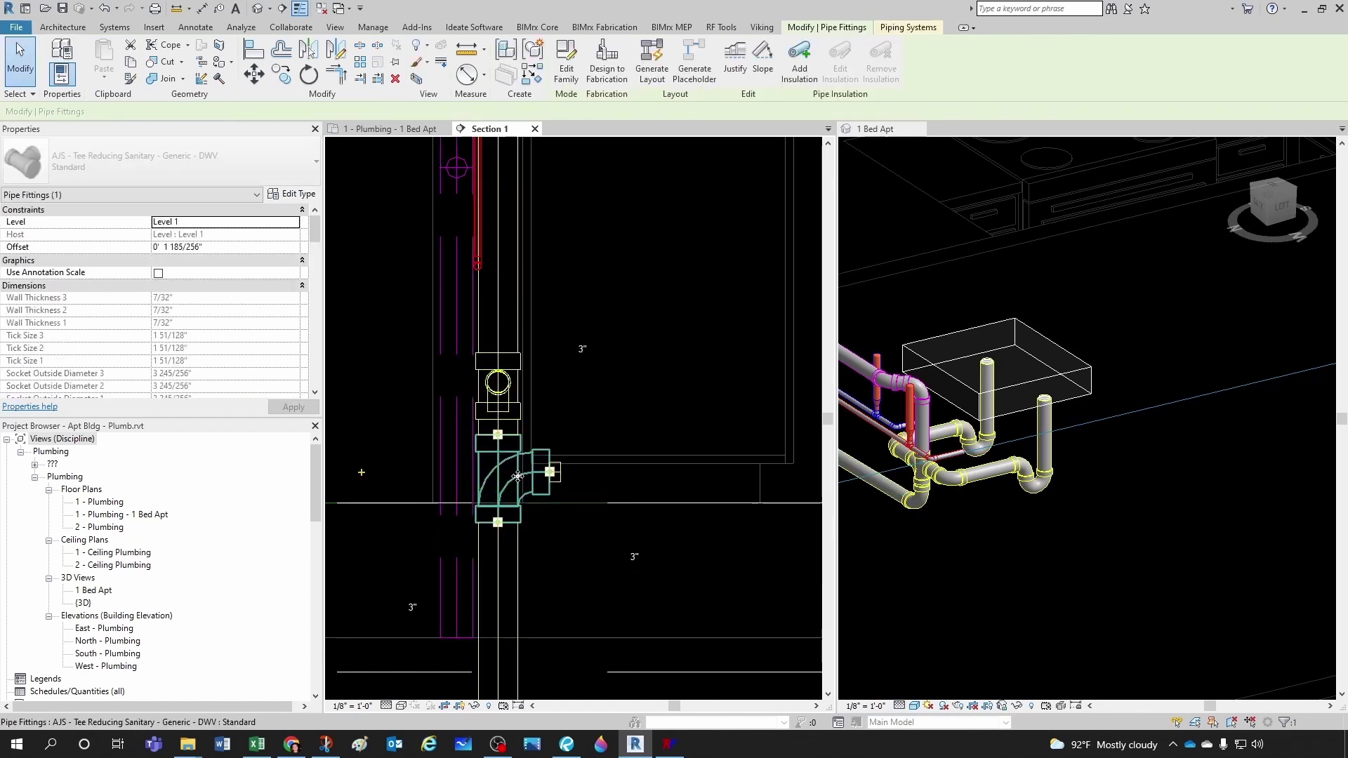
key("Up")
key("Up")
key("Up")
key("Up")
key("Up")
key("Up")
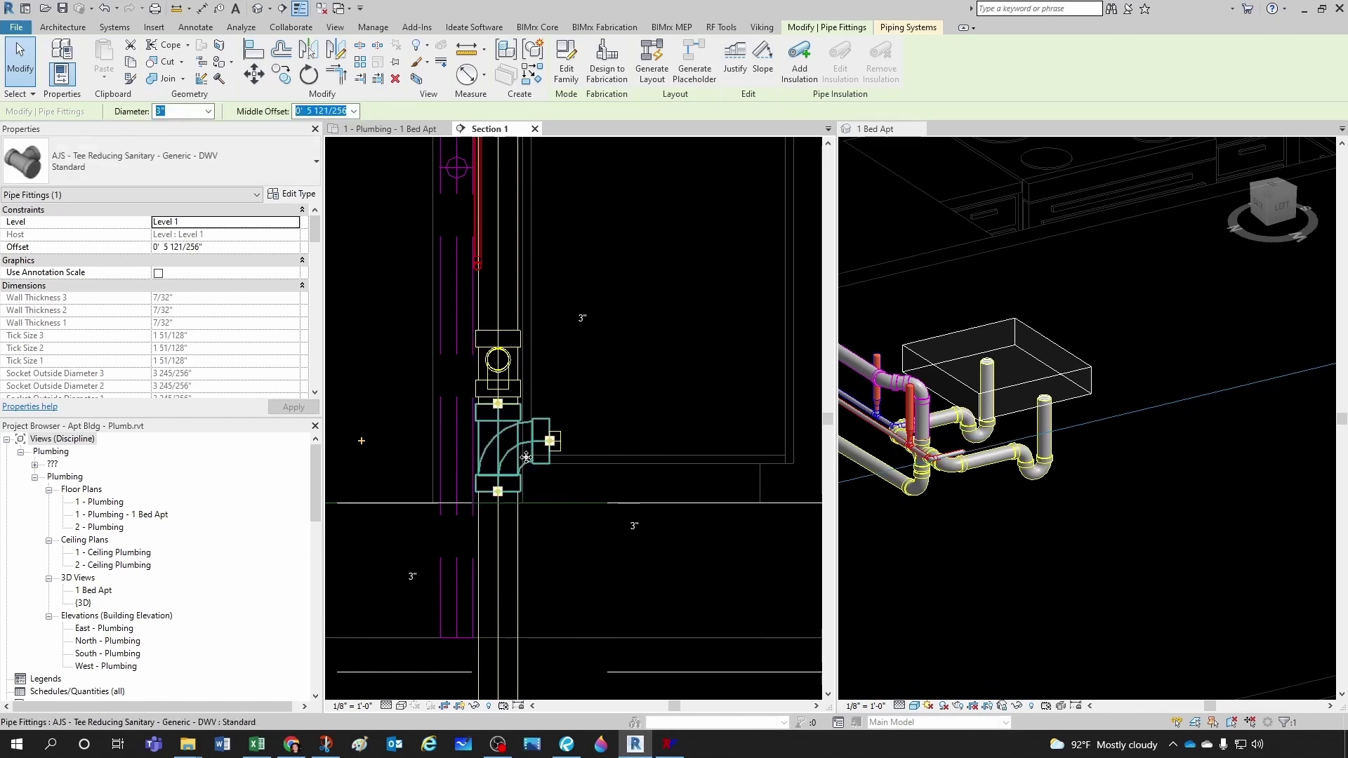
key("Escape")
scroll(970, 500, "up", 8)
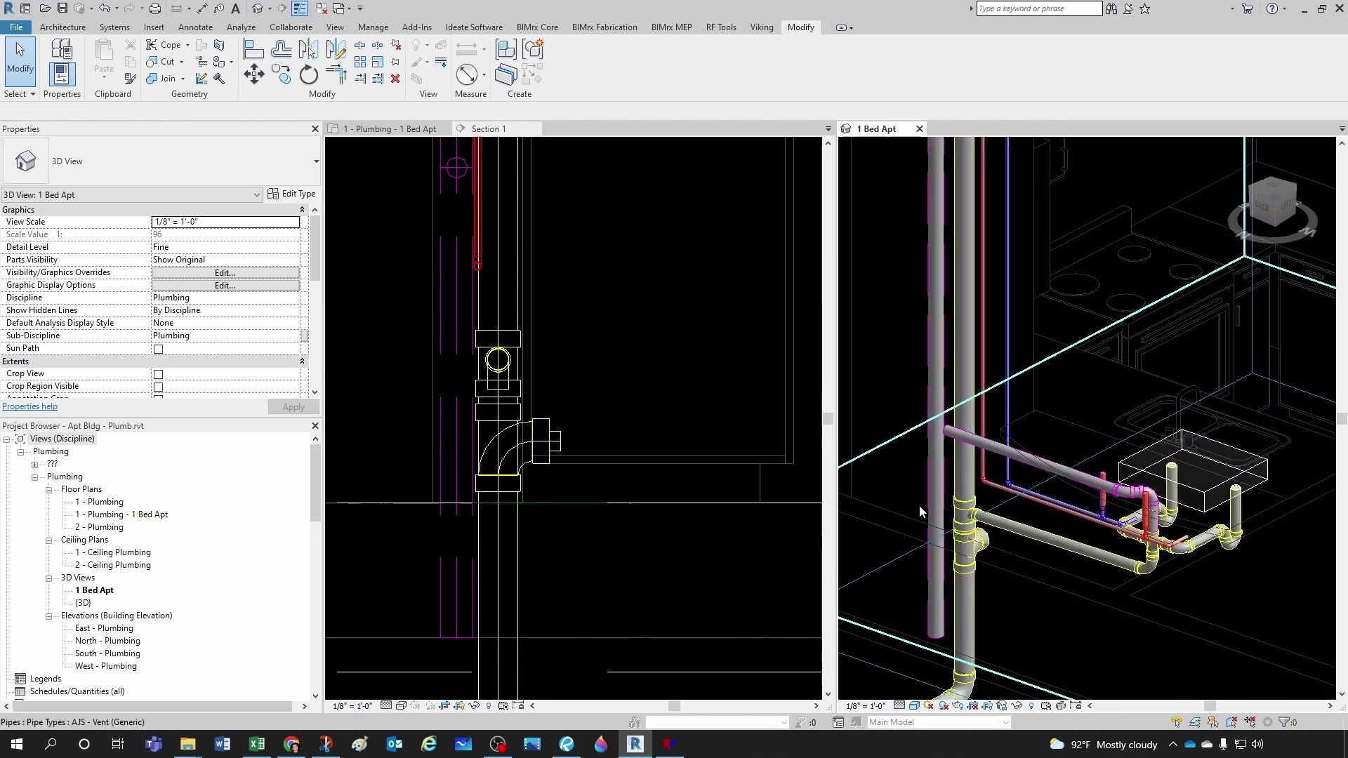
- Extend the horizontal vent into the vertical vent with TR, creating a reducing vent tee
key("t")
key("r")
scroll(891, 507, "up", 3)
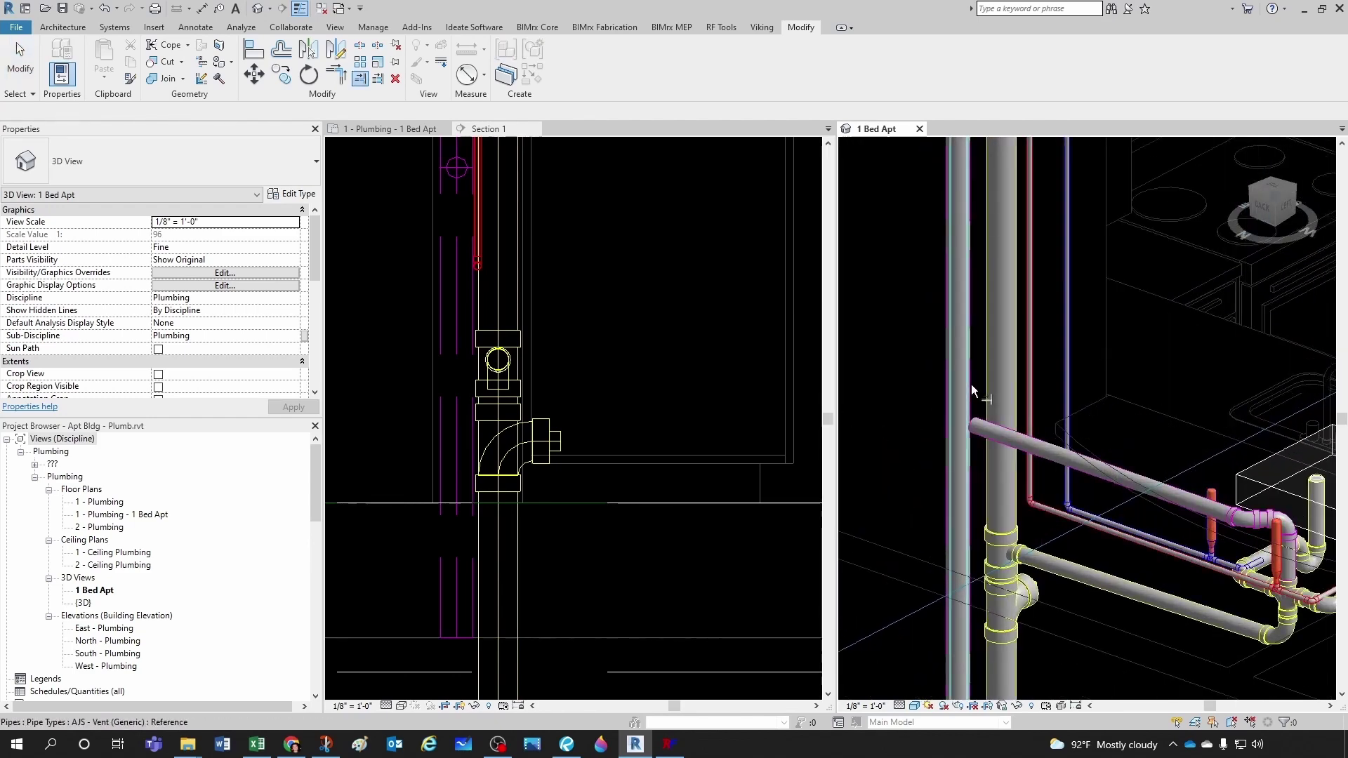
left_click(976, 430)
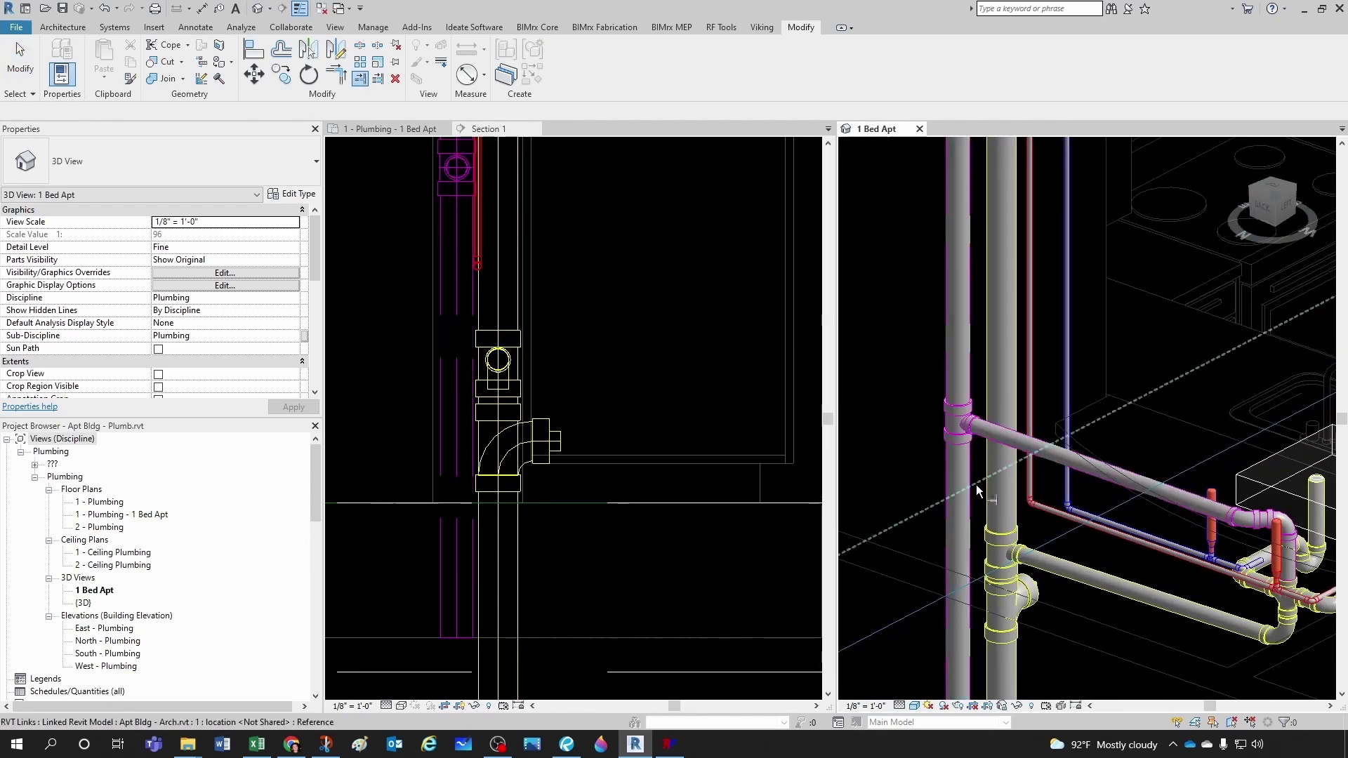
key("Escape")
- Inspect the new reducing vent tee at its 2' 5 3/4" offset
scroll(976, 480, "up", 2)
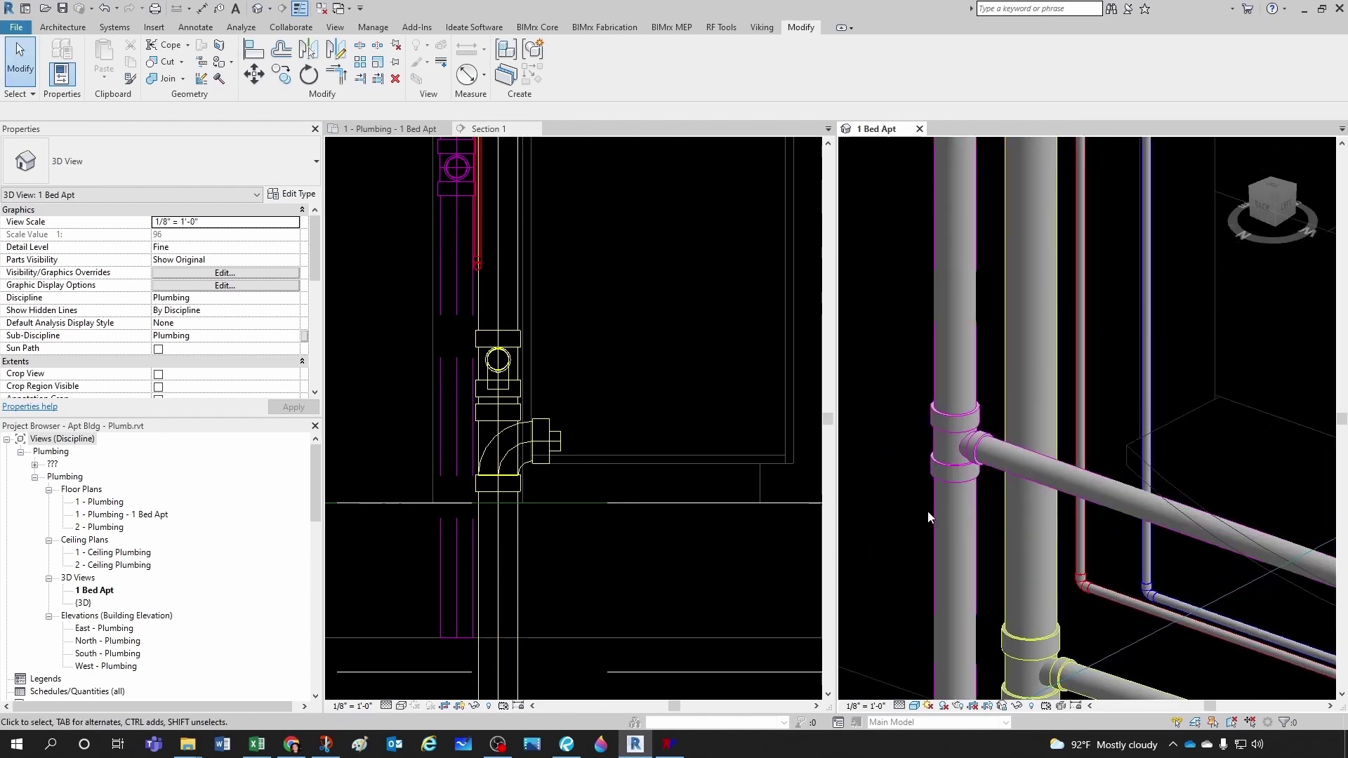
scroll(928, 517, "down", 1)
scroll(921, 510, "up", 2)
left_click(950, 485)
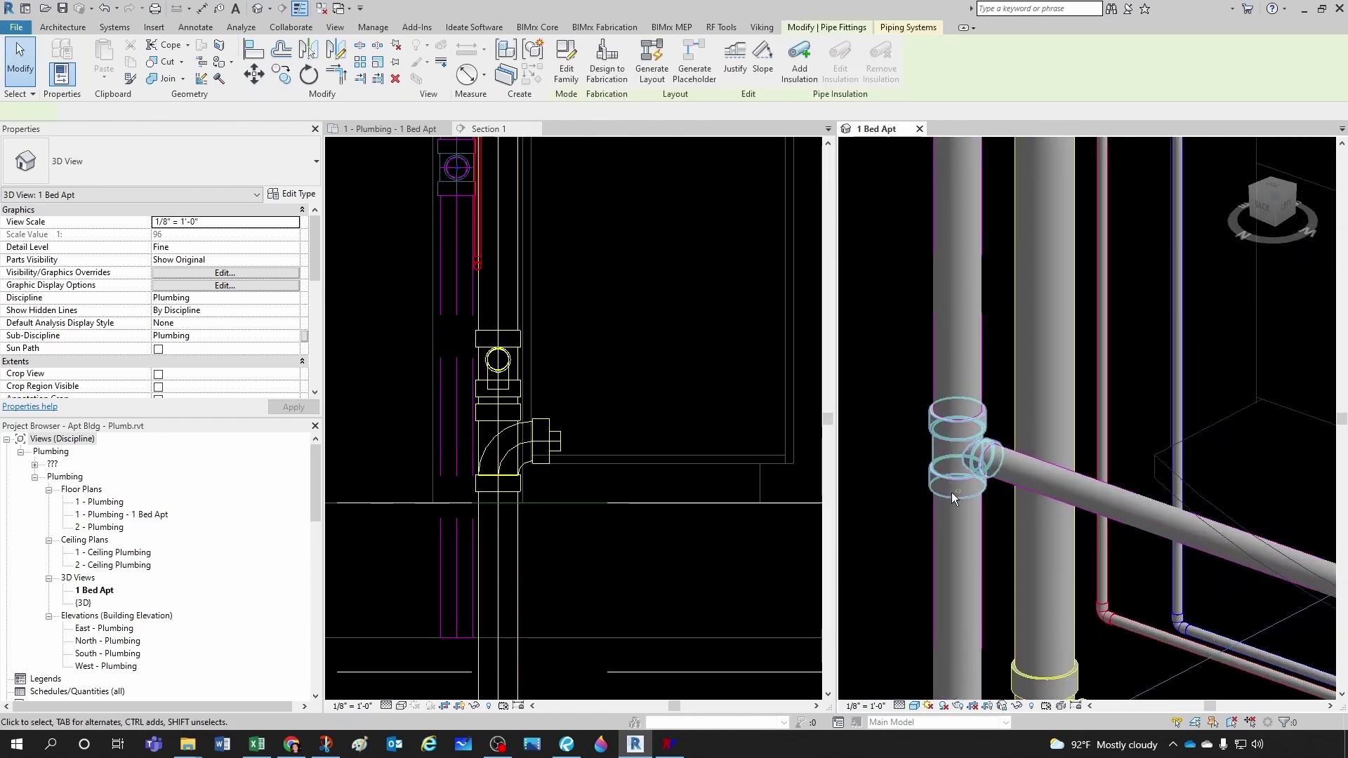
scroll(950, 491, "up", 3)
key("Escape")
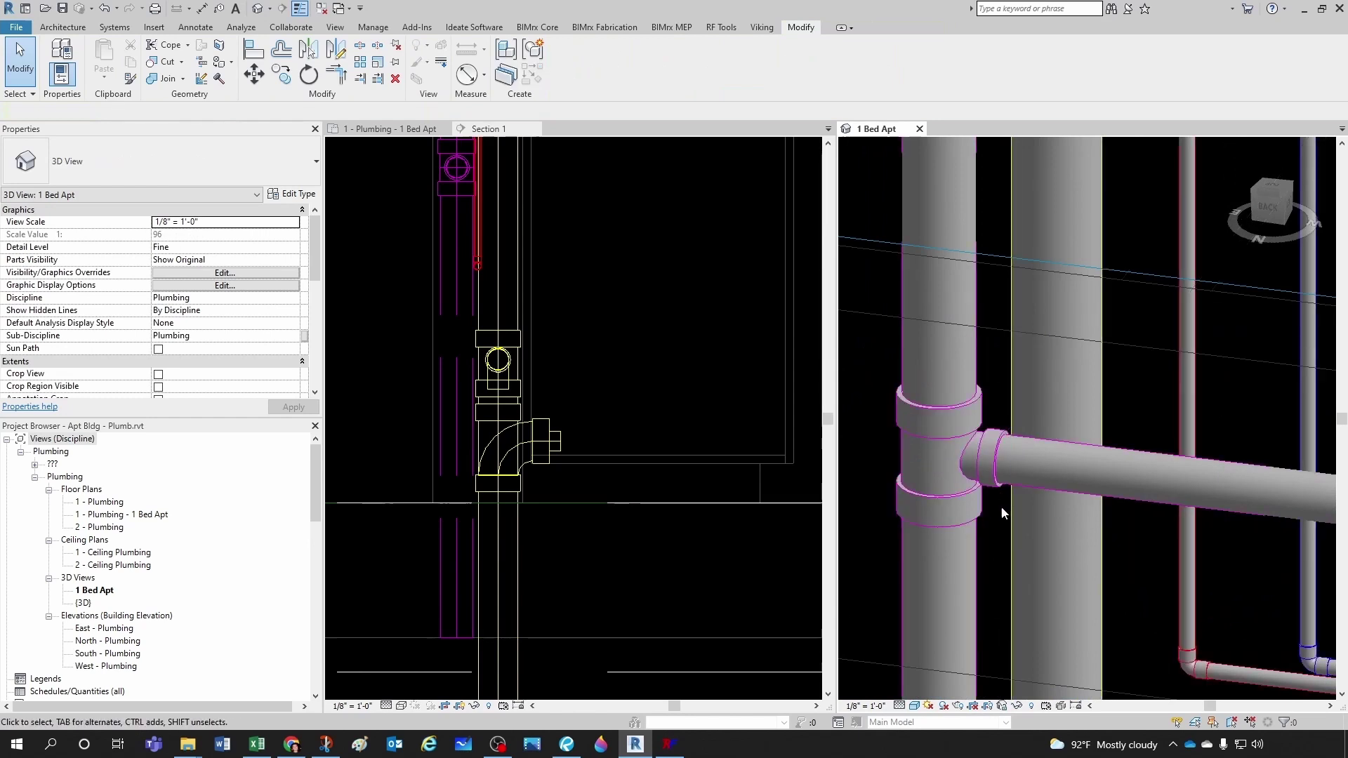
left_click(993, 509)
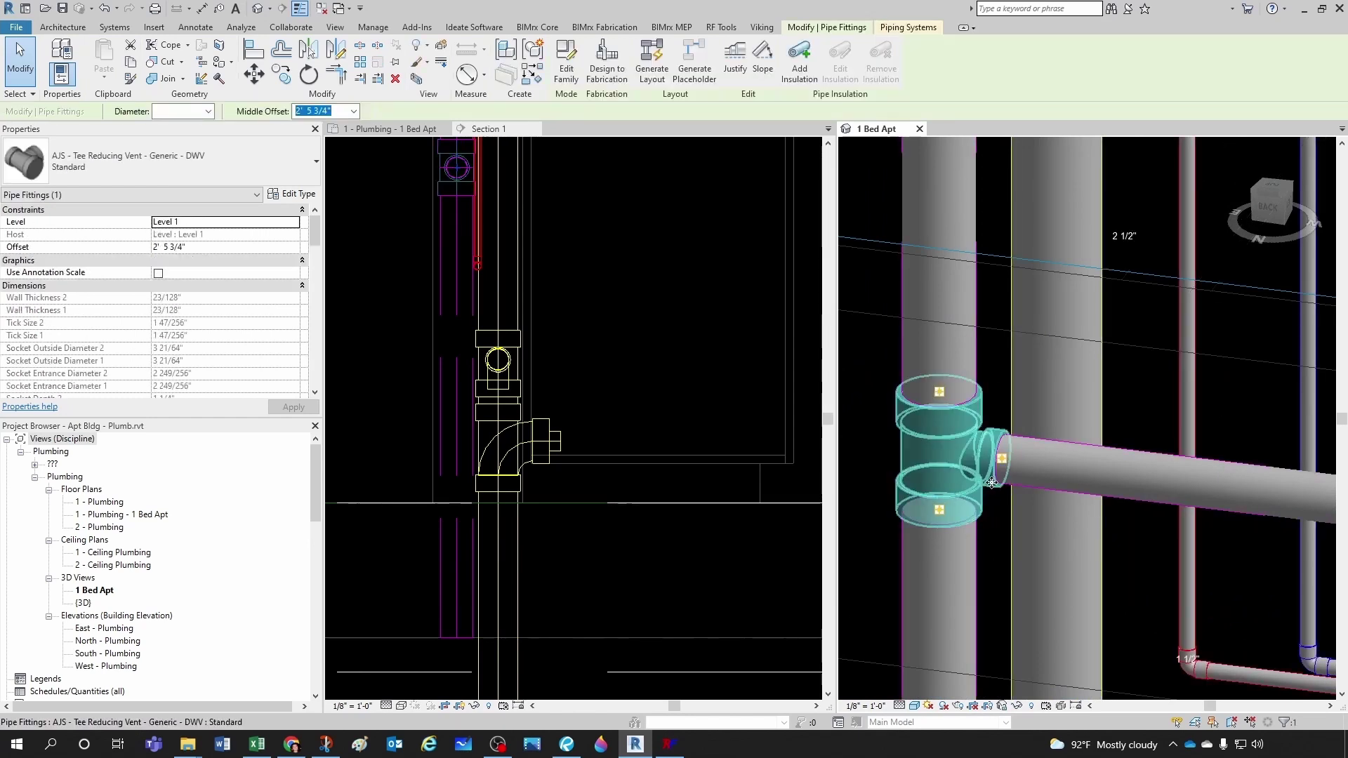
key("Escape")
scroll(992, 513, "down", 2)
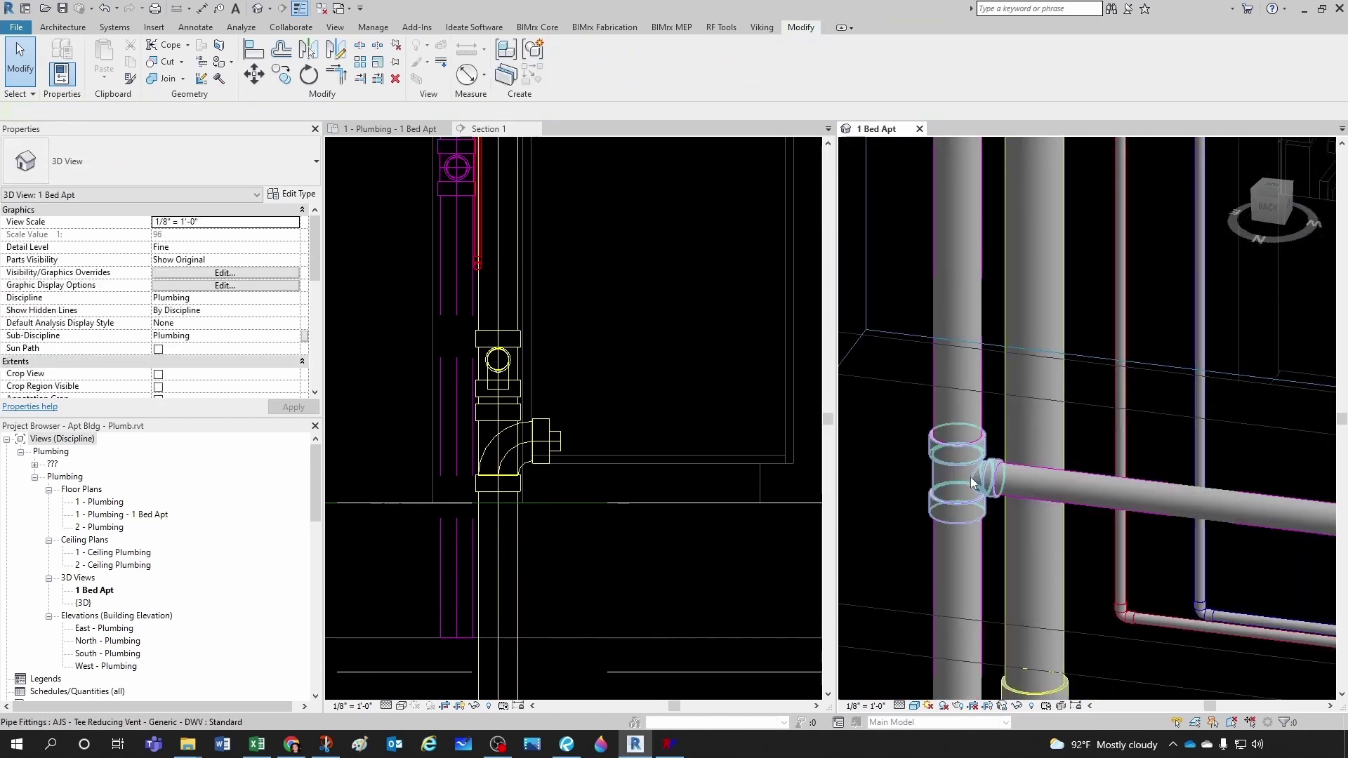
scroll(986, 476, "down", 5)
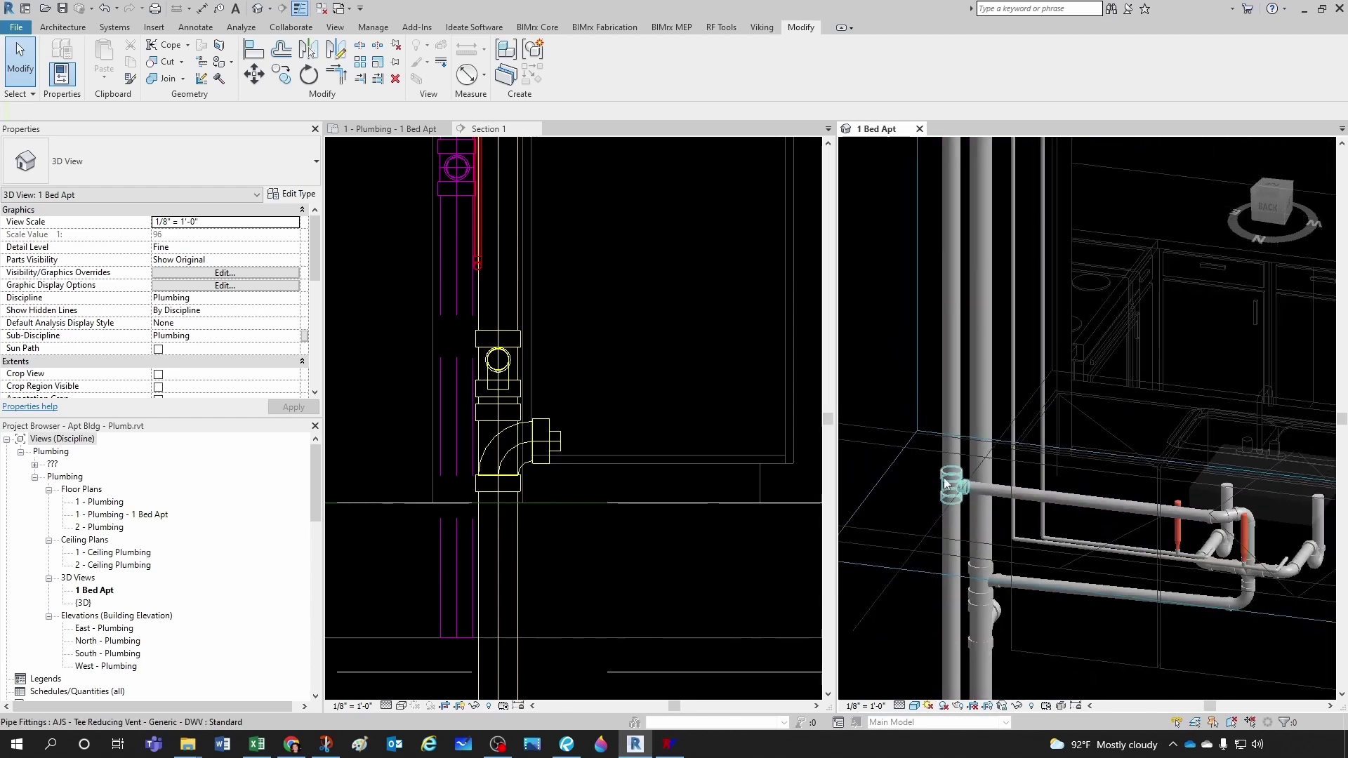
middle_click_drag(960, 466, 904, 514, "shift")
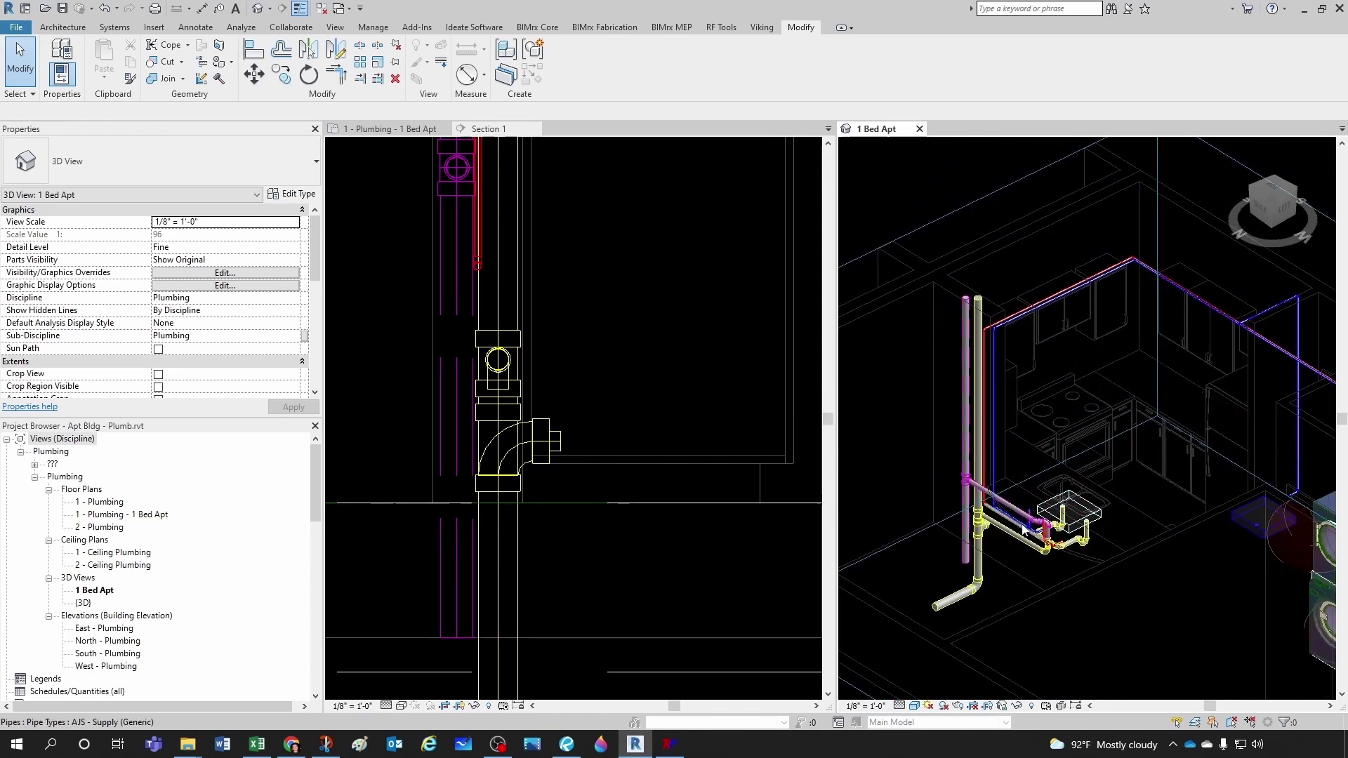
scroll(1023, 530, "down", 5)
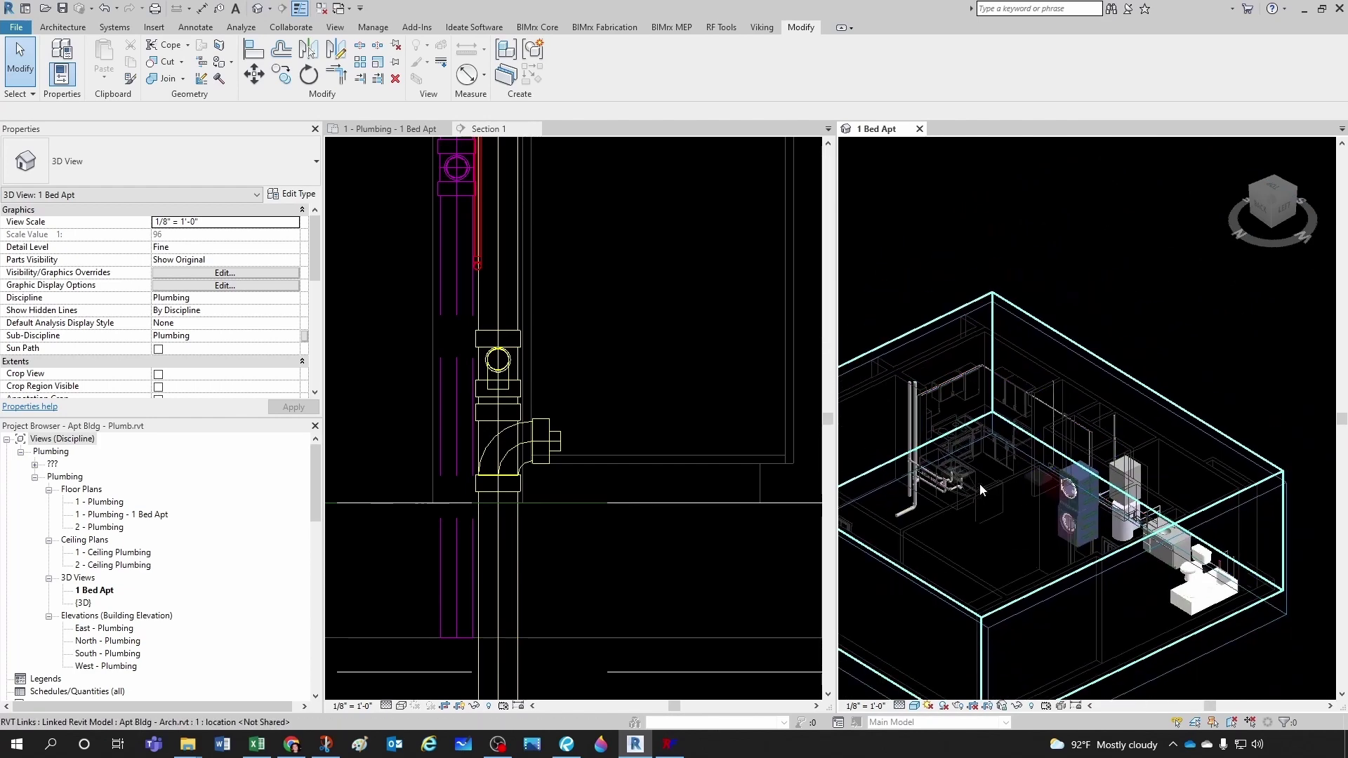
middle_click_drag(1062, 564, 1166, 547, "shift")
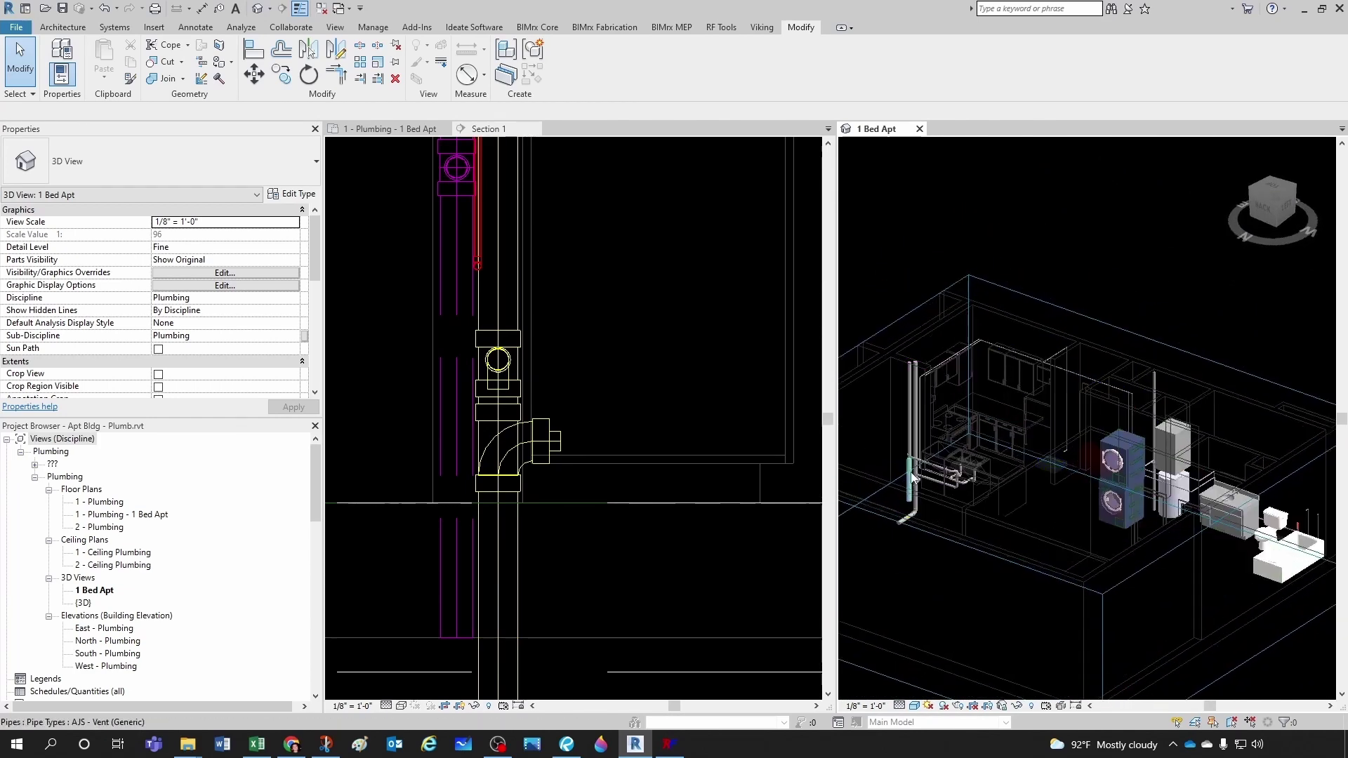
scroll(912, 477, "up", 5)
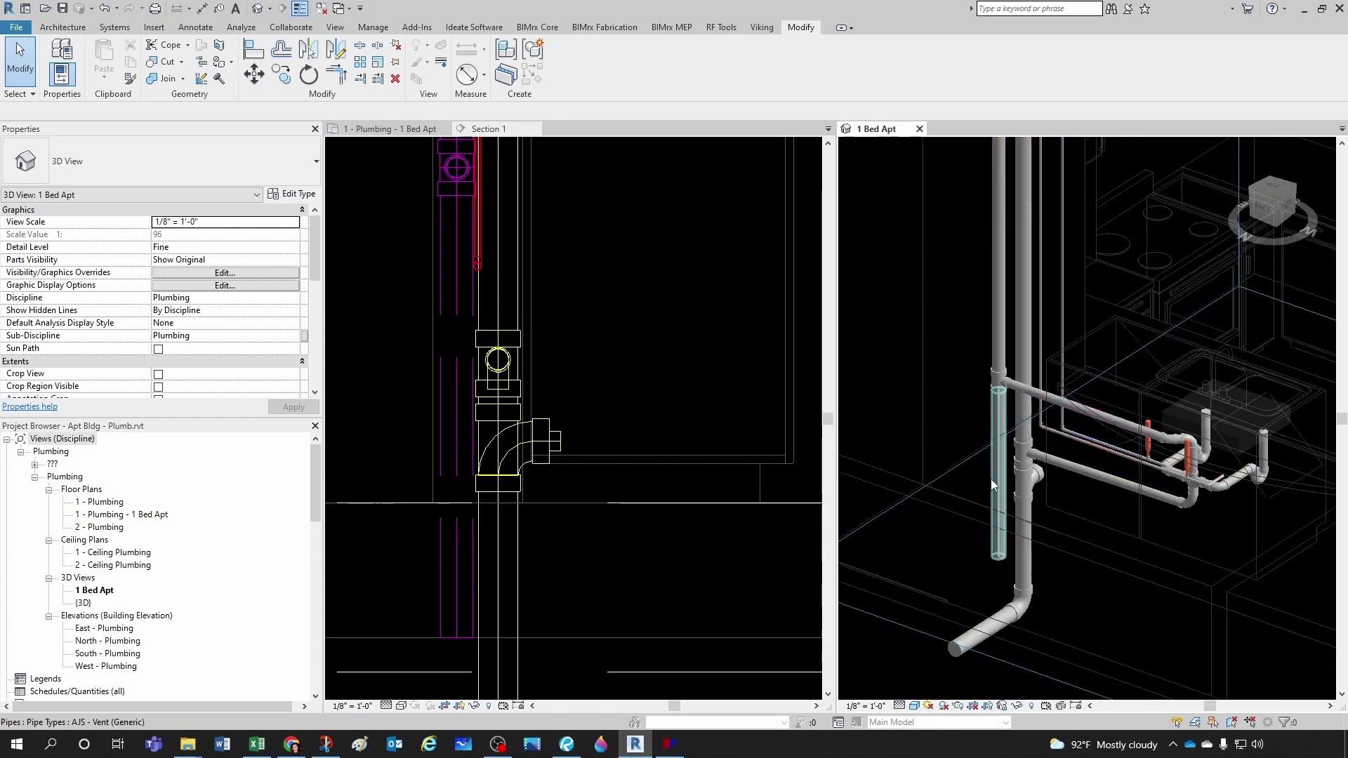
scroll(997, 421, "up", 4)
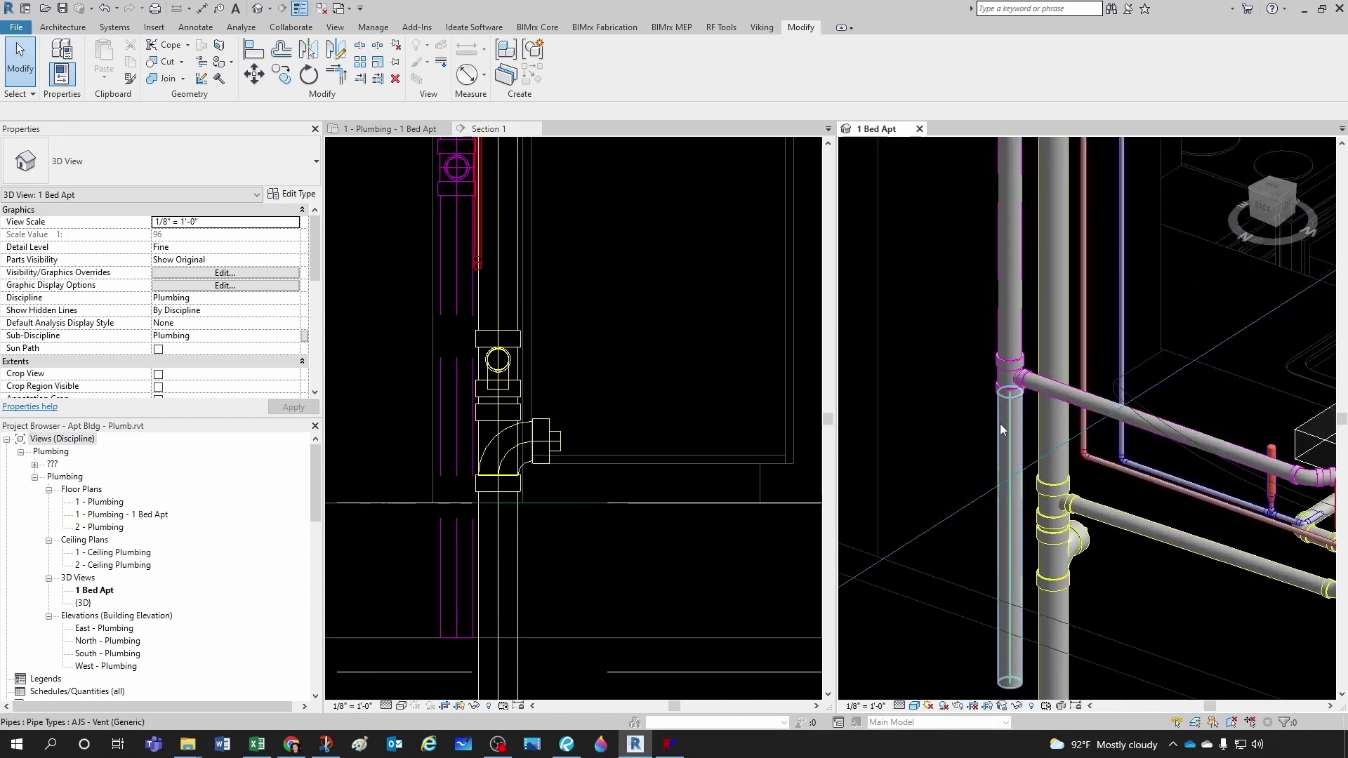
- Delete the vent pipe hanging below the reducing vent tee
left_click(1000, 426)
key("Delete")
scroll(994, 424, "up", 1)
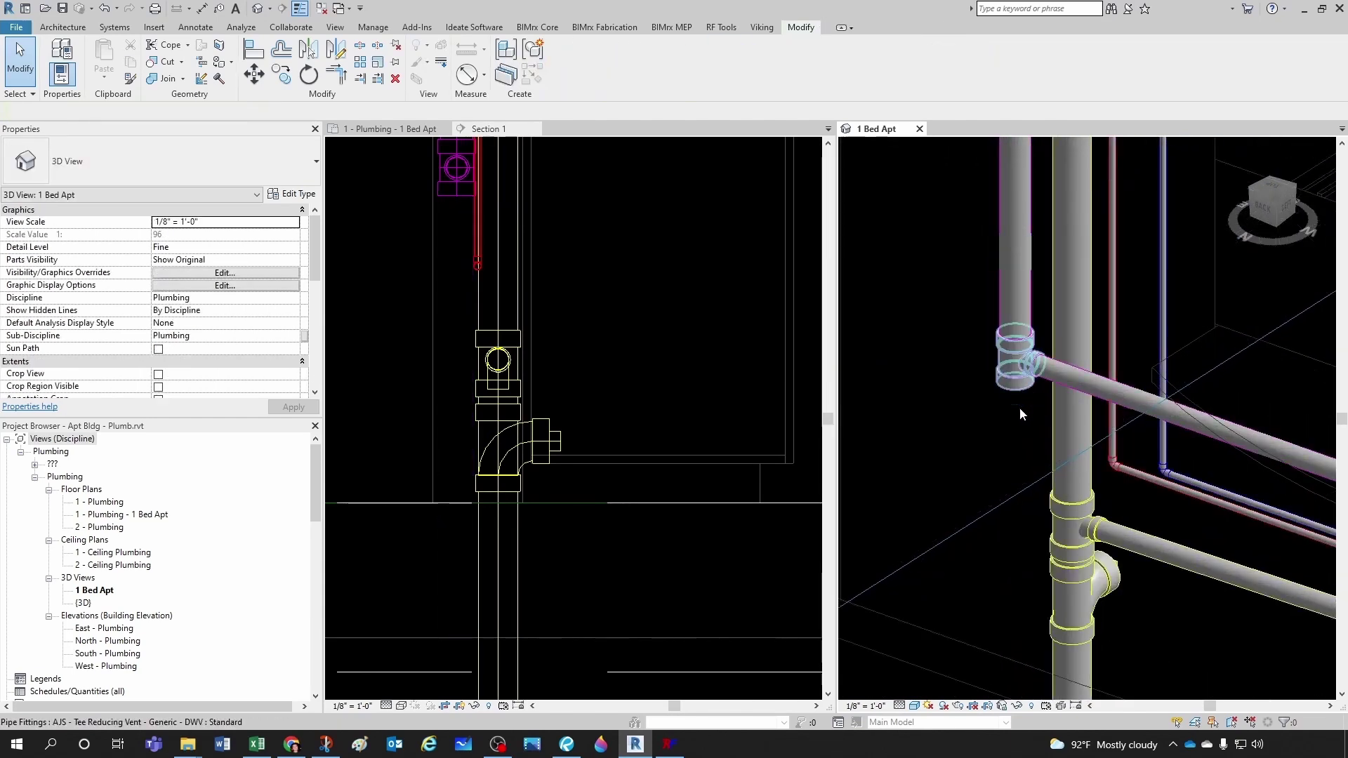
- Cap the tee's open lower outlet and check the result in 3D
left_click(1017, 384)
left_click(833, 68)
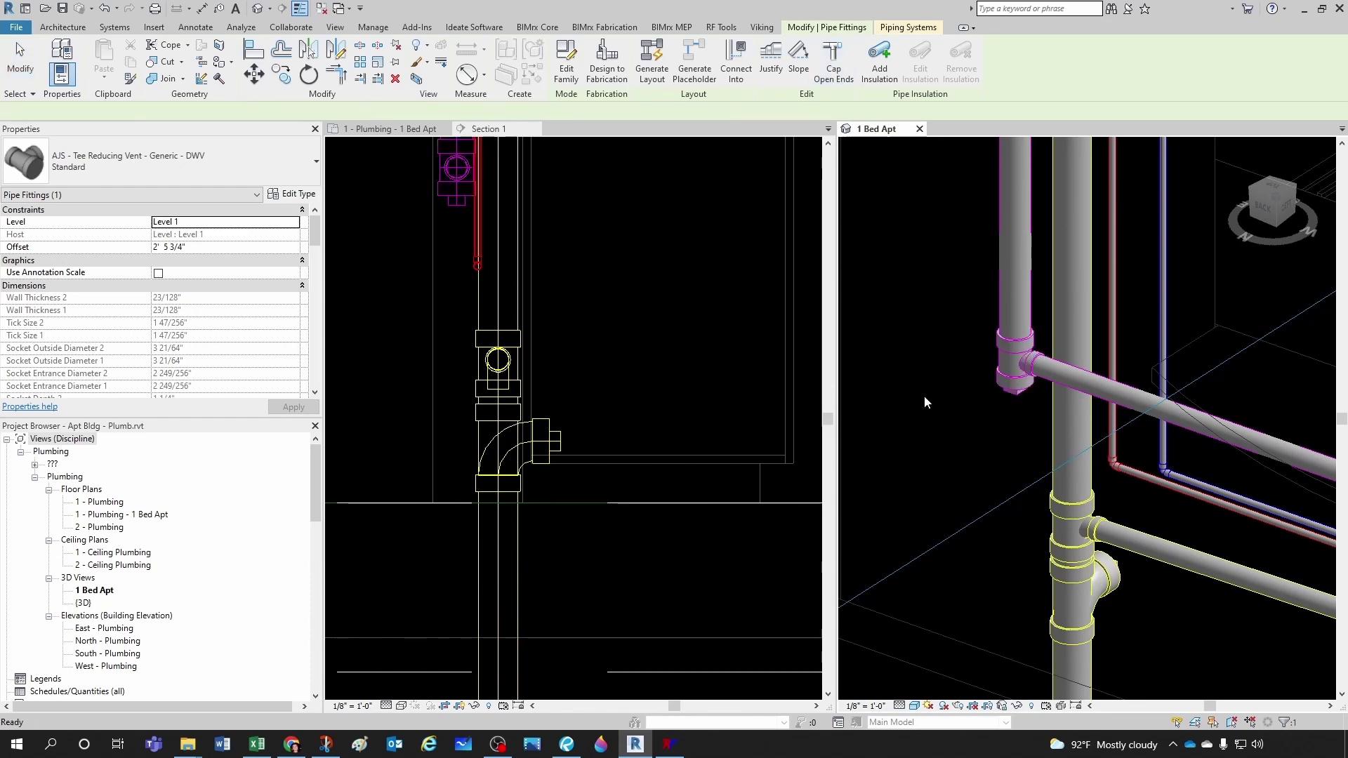
left_click(924, 398)
scroll(968, 468, "down", 3)
middle_click_drag(969, 467, 928, 512)
scroll(956, 456, "up", 2)
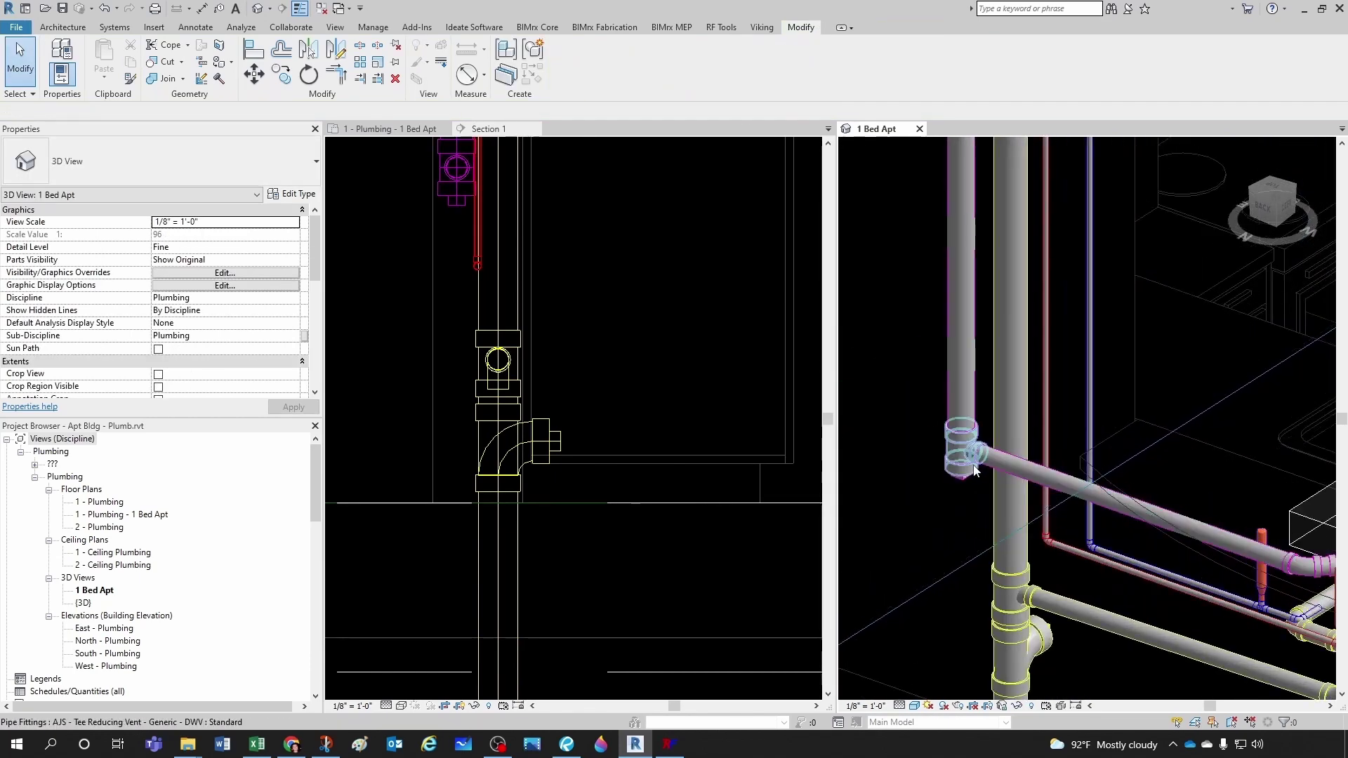
scroll(961, 405, "up", 1)
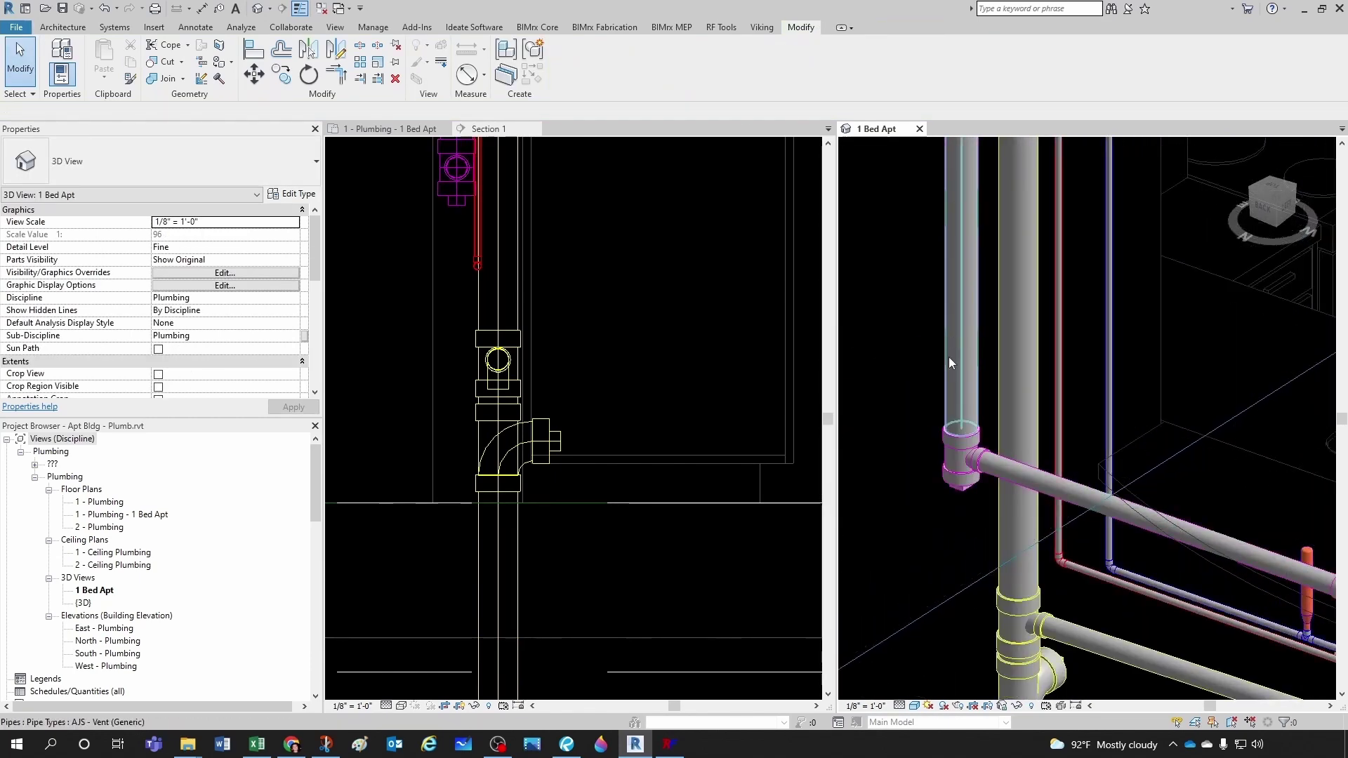
scroll(914, 416, "down", 5)
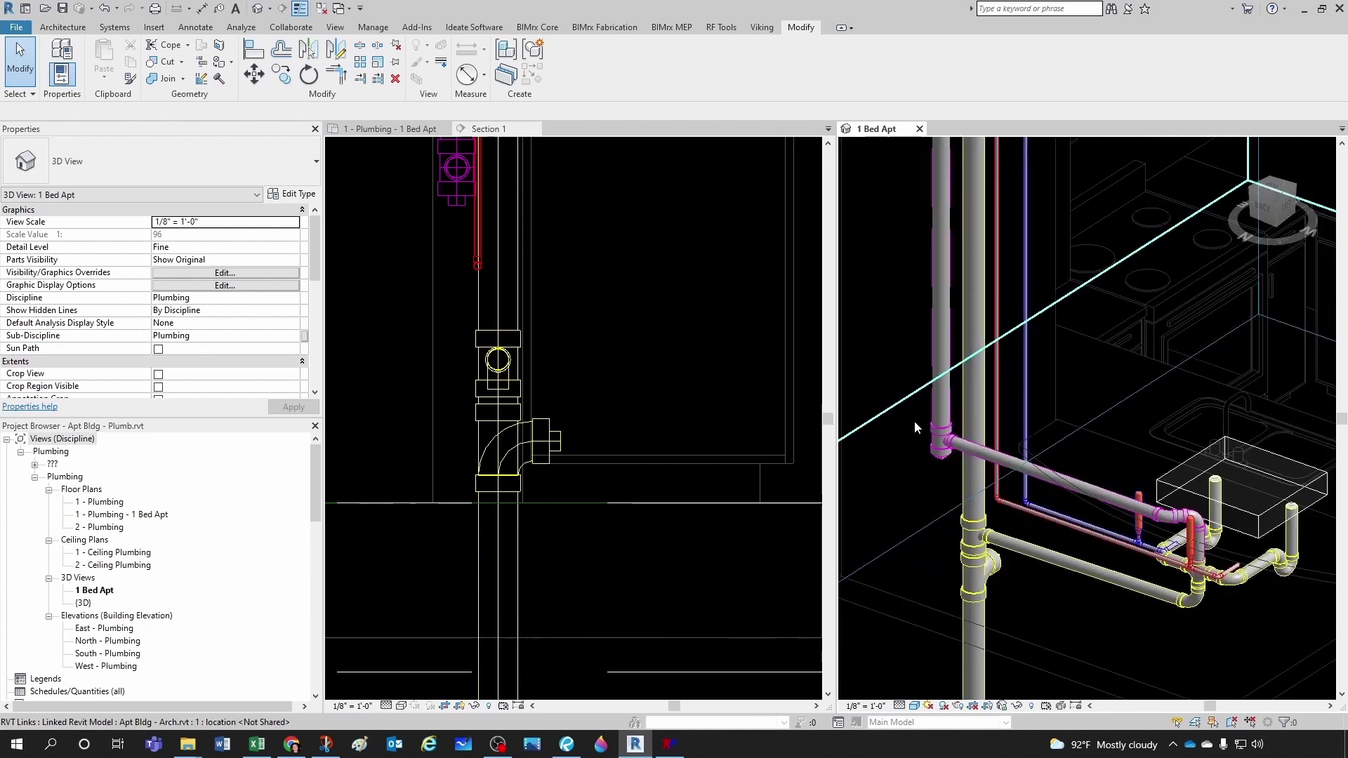
- Zoom out the 3D view to review the finished sink waste and vent piping
scroll(931, 471, "up", 1)
scroll(931, 470, "down", 6)
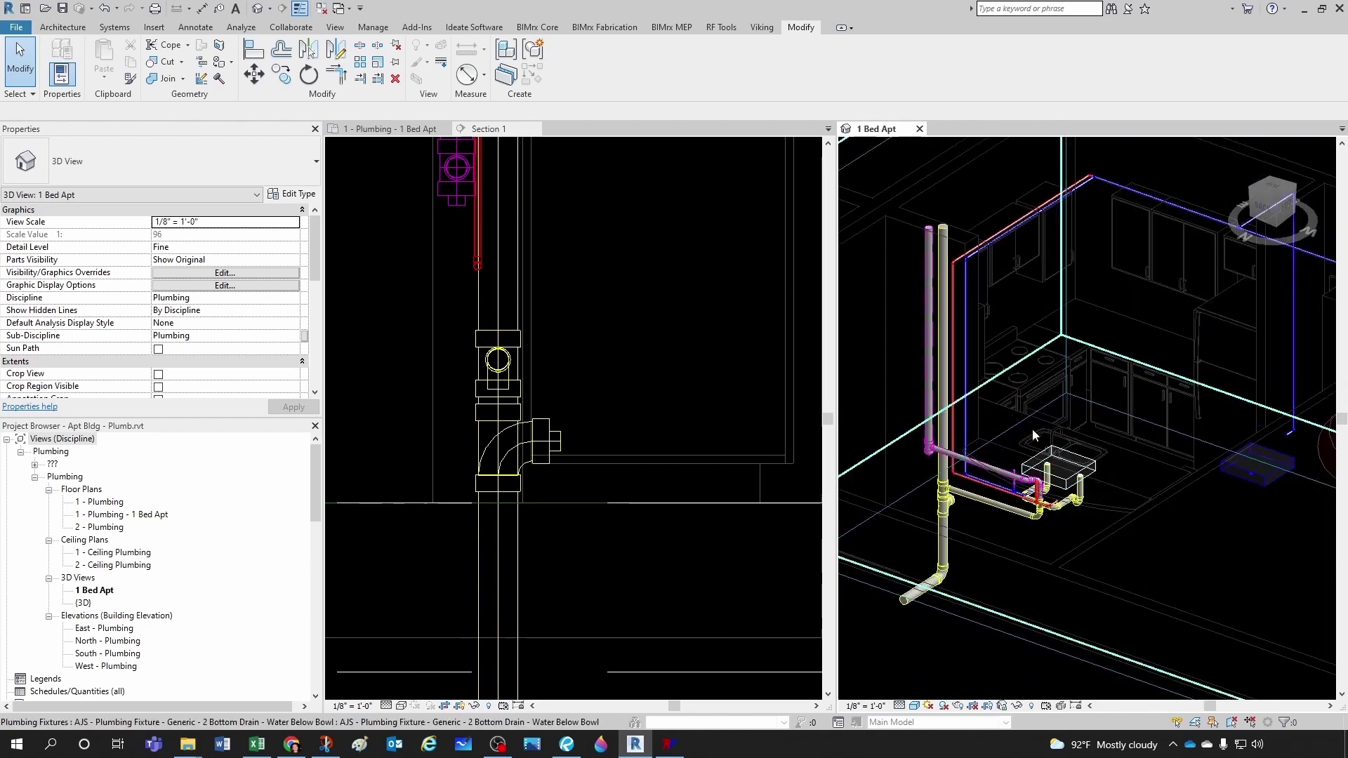
scroll(965, 456, "down", 2)
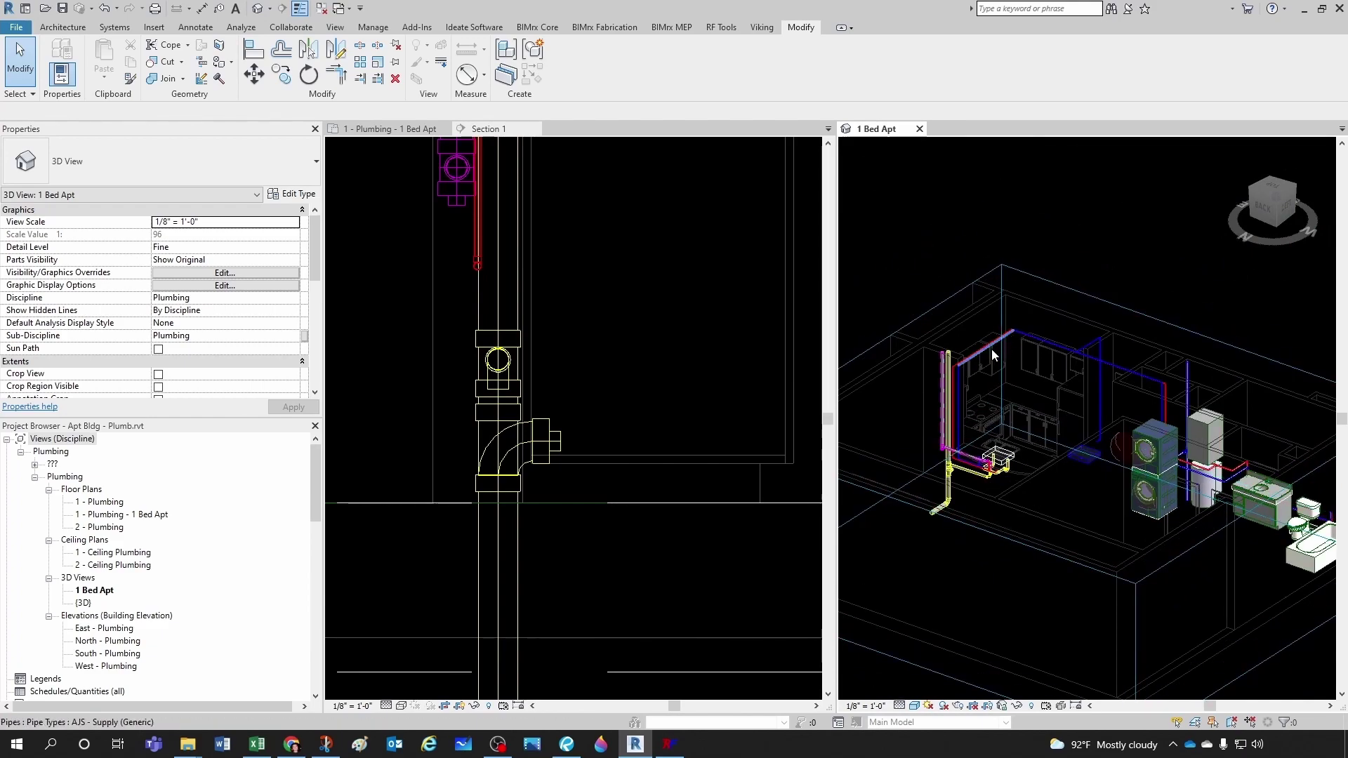
scroll(991, 348, "down", 2)
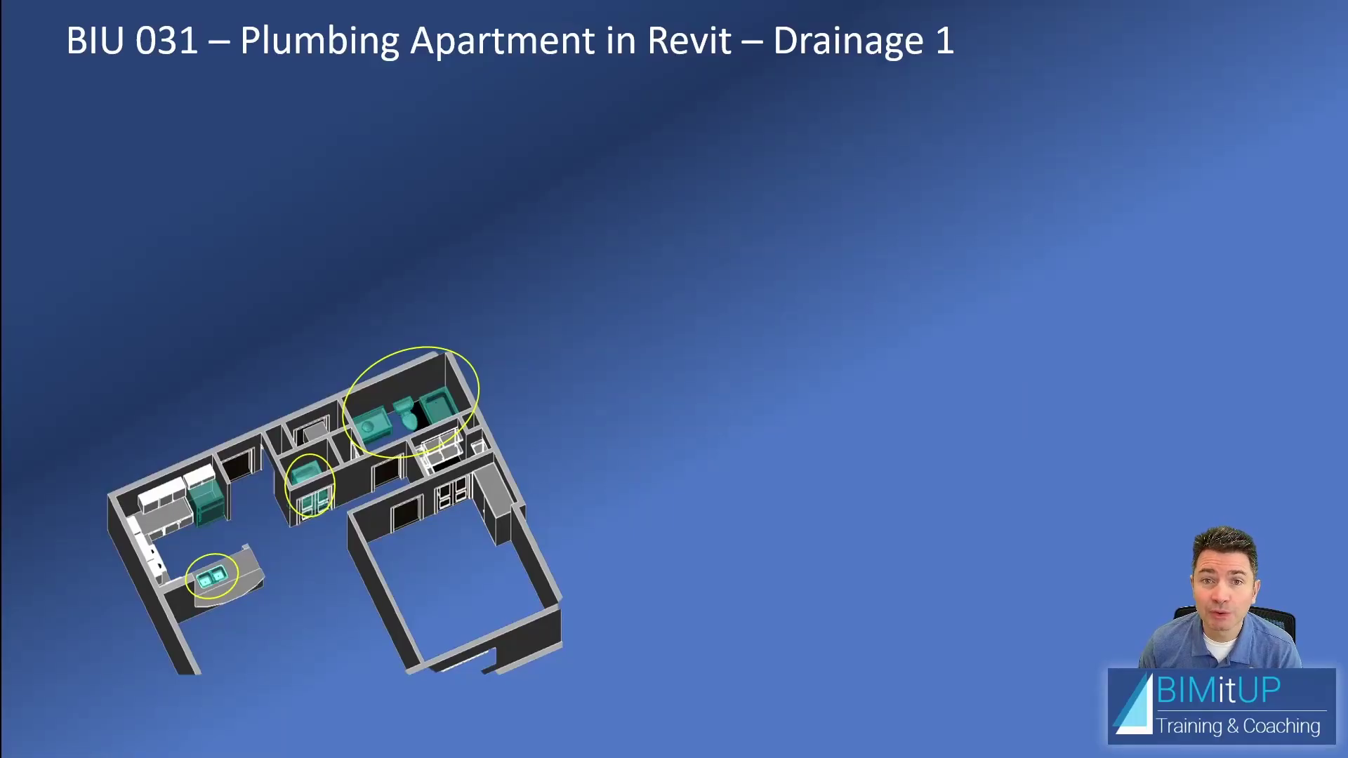